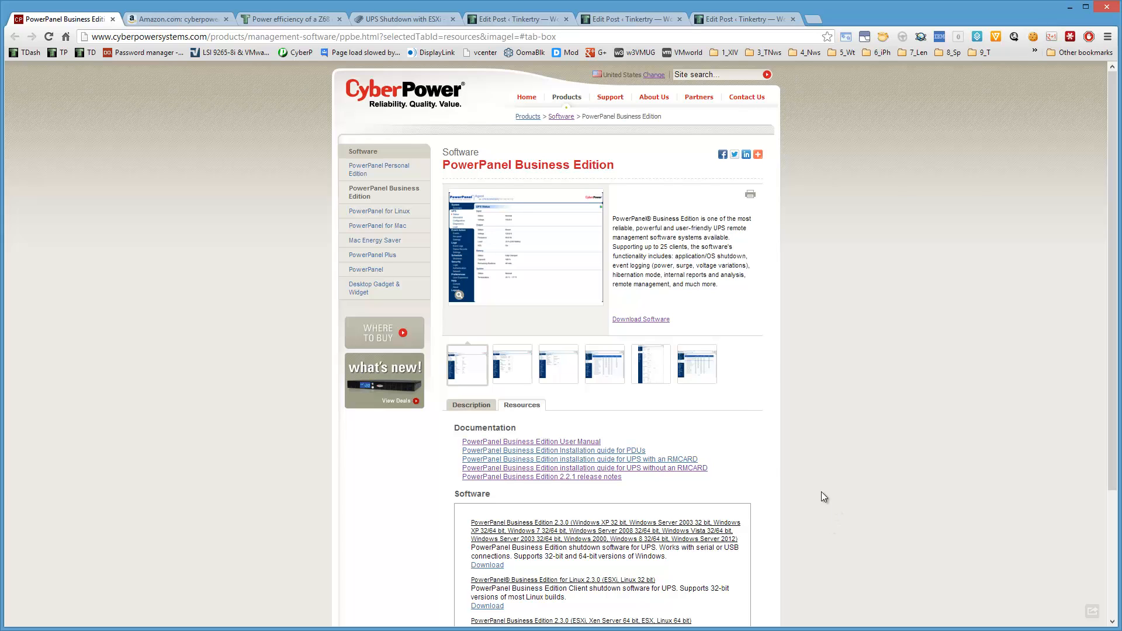
Compare the CyberPower PFCLCD listings on Amazon with the Tinkertry article's section on buying a right-sized, modular and efficient power supply.
{"action": "left_click", "coordinate": [185, 18]}
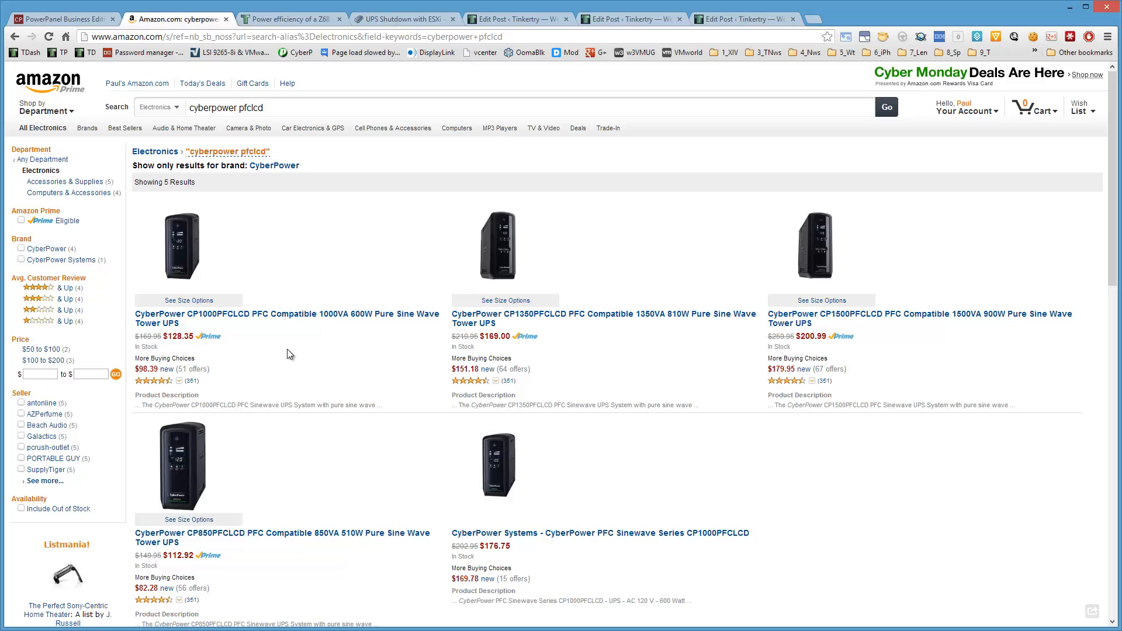
{"action": "left_click", "coordinate": [304, 19]}
{"action": "scroll", "coordinate": [581, 466], "scroll_direction": "down", "scroll_amount": 1}
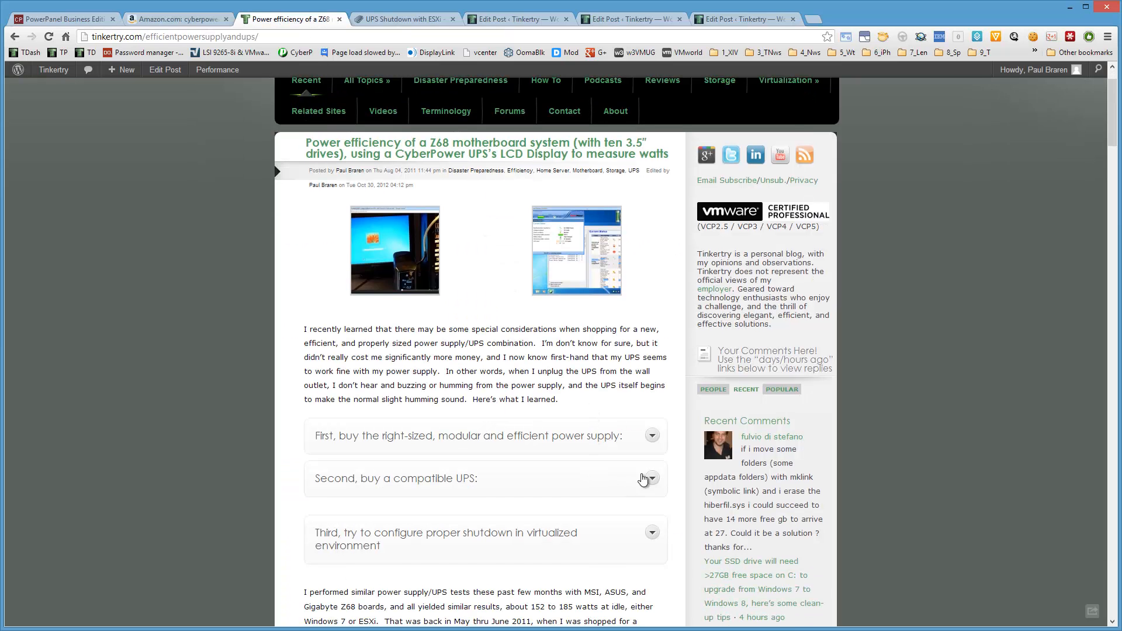
{"action": "left_click", "coordinate": [653, 439]}
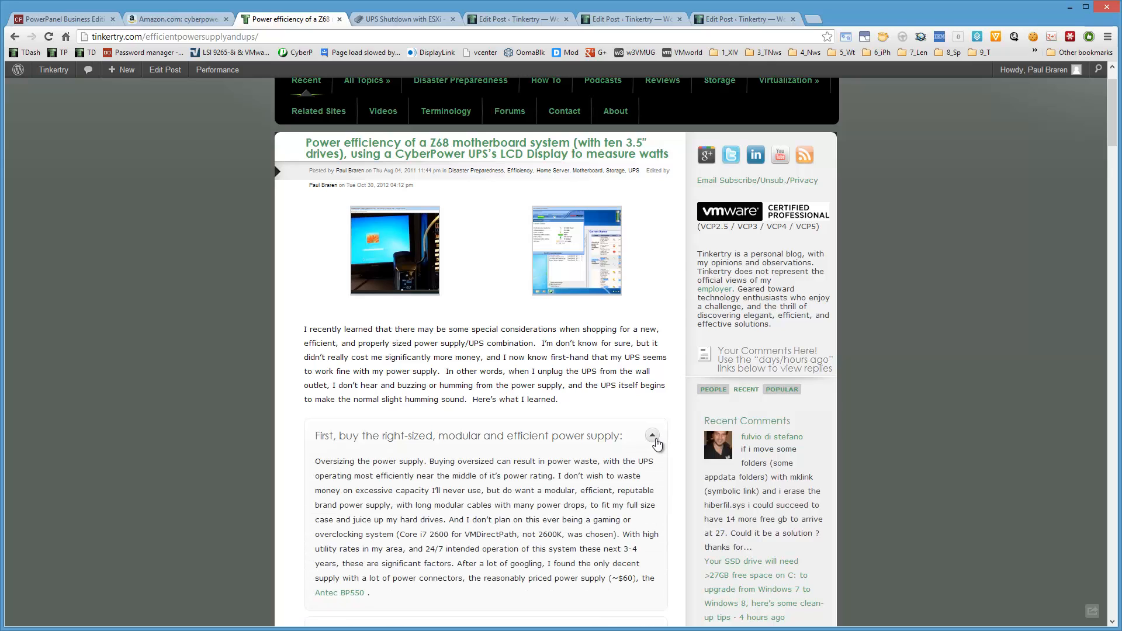
{"action": "left_click", "coordinate": [653, 438]}
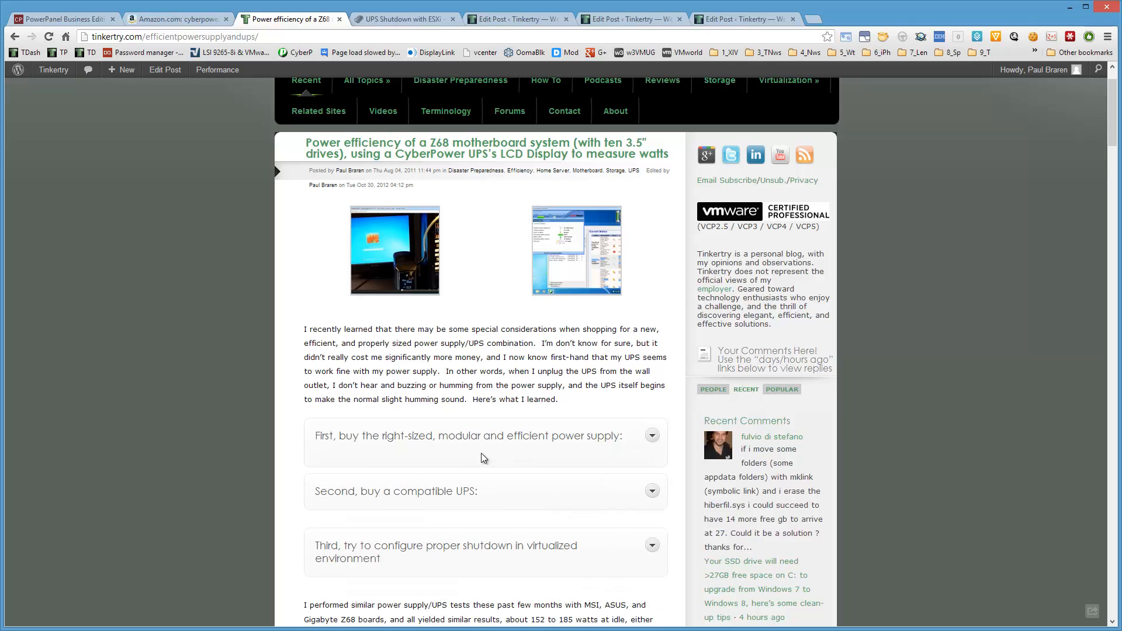
{"action": "left_click", "coordinate": [174, 20]}
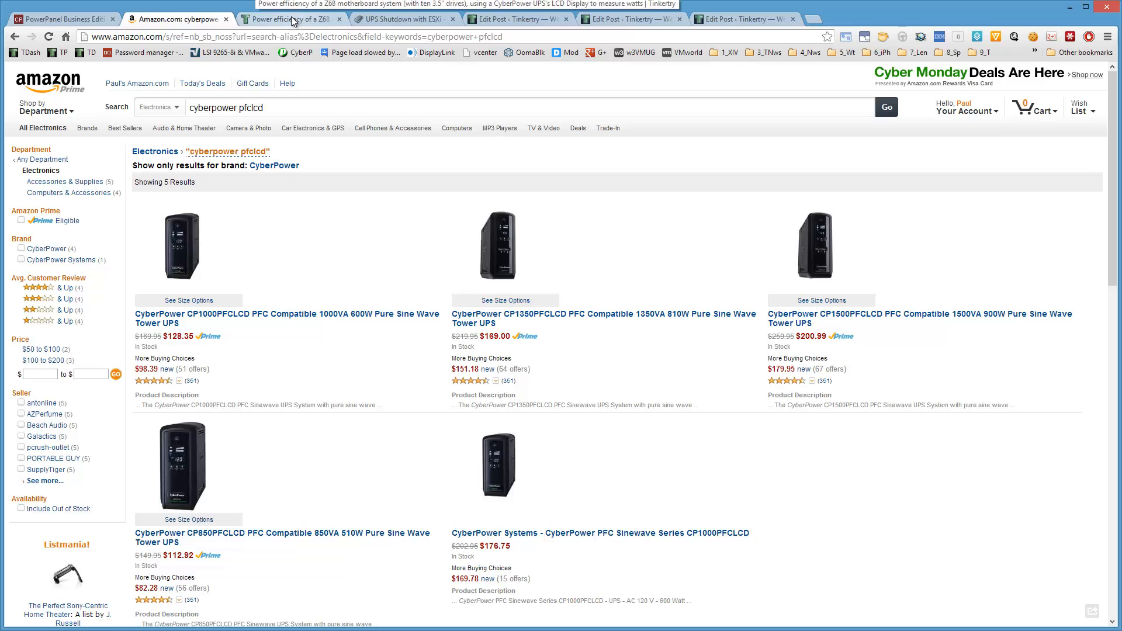
Read the "UPS Shutdown with ESXi" article and look over the draft posts on automatic ESXi shutdown and vMA setup.
{"action": "left_click", "coordinate": [409, 21]}
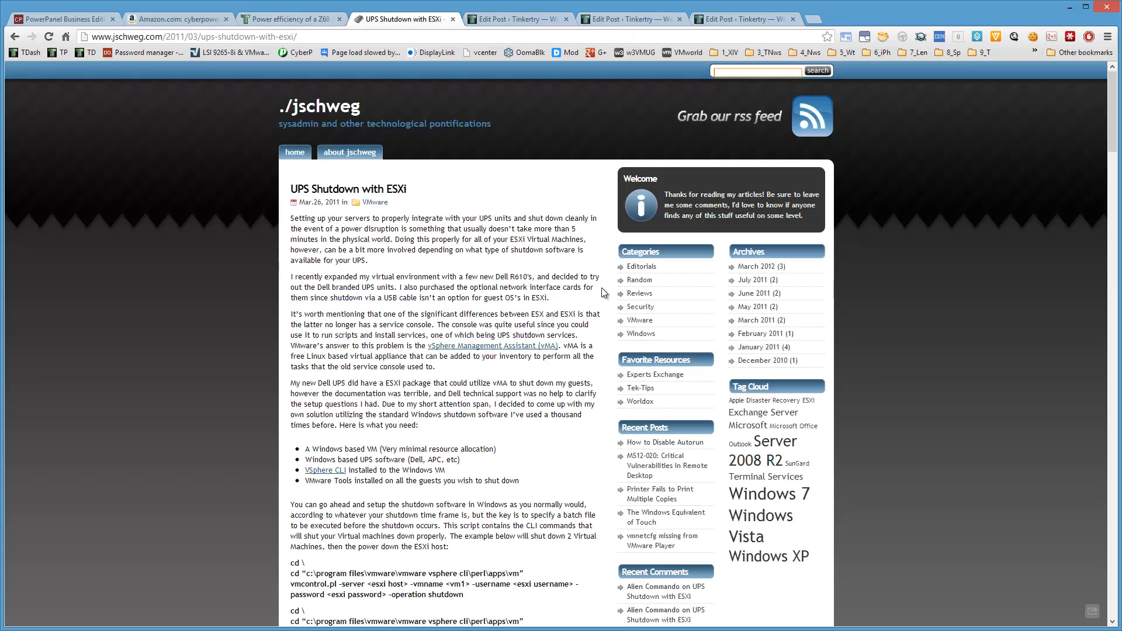
{"action": "scroll", "coordinate": [197, 285], "scroll_direction": "down", "scroll_amount": 1}
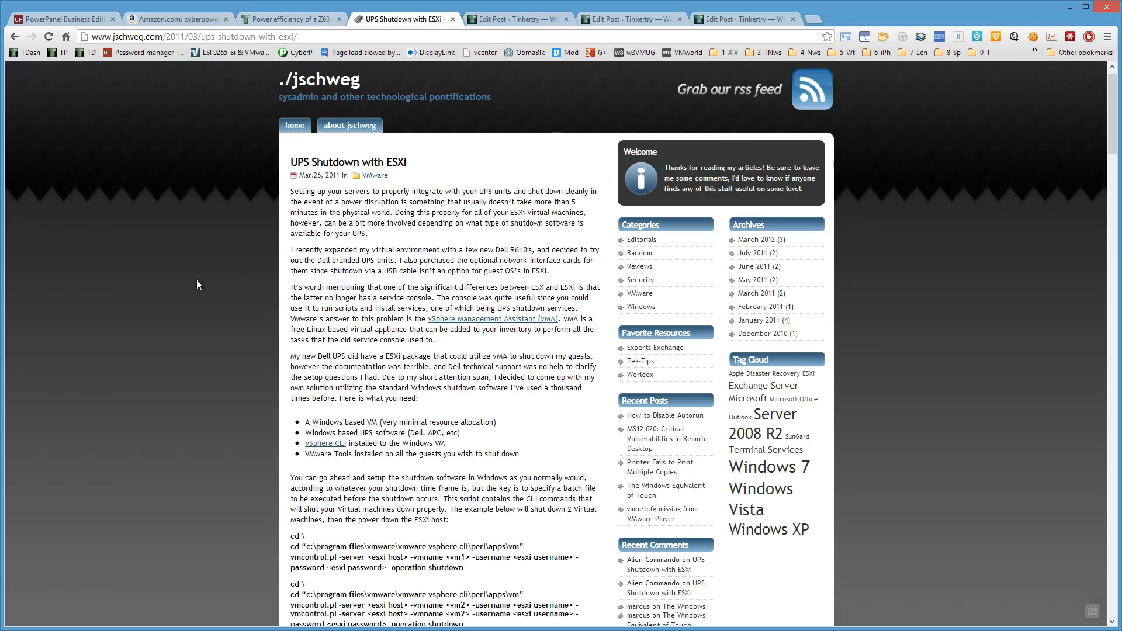
{"action": "scroll", "coordinate": [197, 284], "scroll_direction": "up", "scroll_amount": 1}
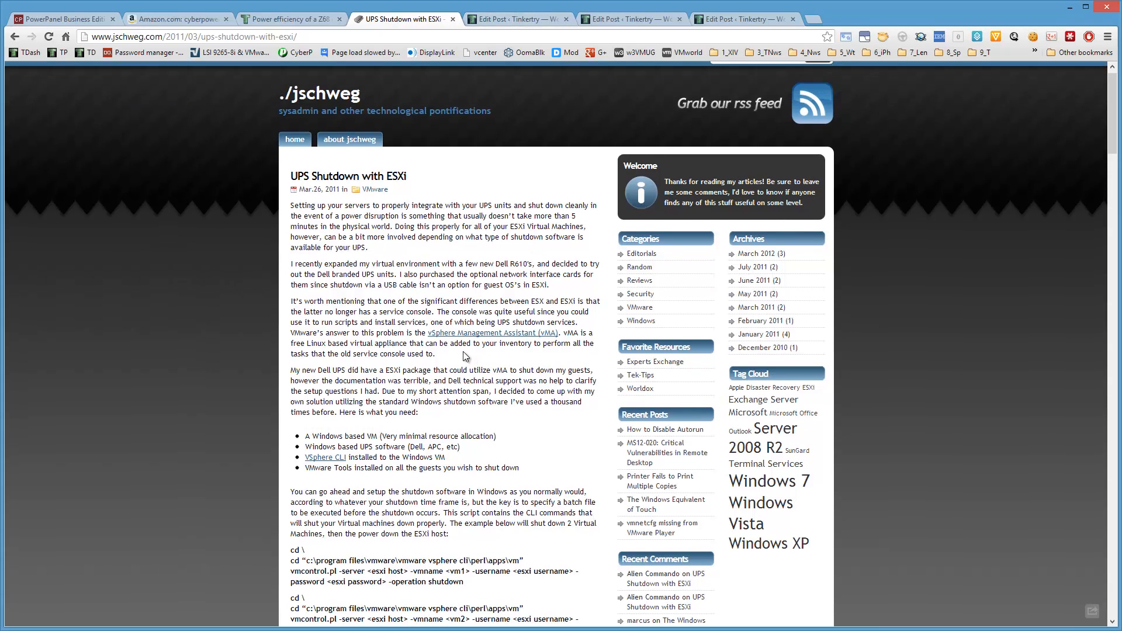
{"action": "scroll", "coordinate": [506, 97], "scroll_direction": "up", "scroll_amount": 1}
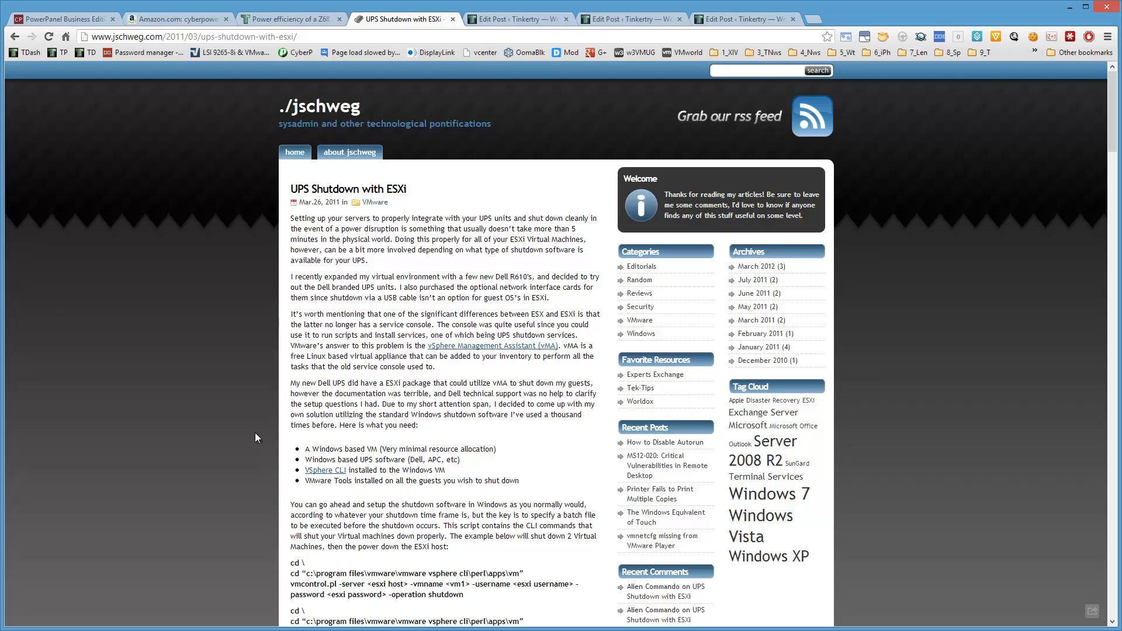
{"action": "left_click", "coordinate": [509, 22]}
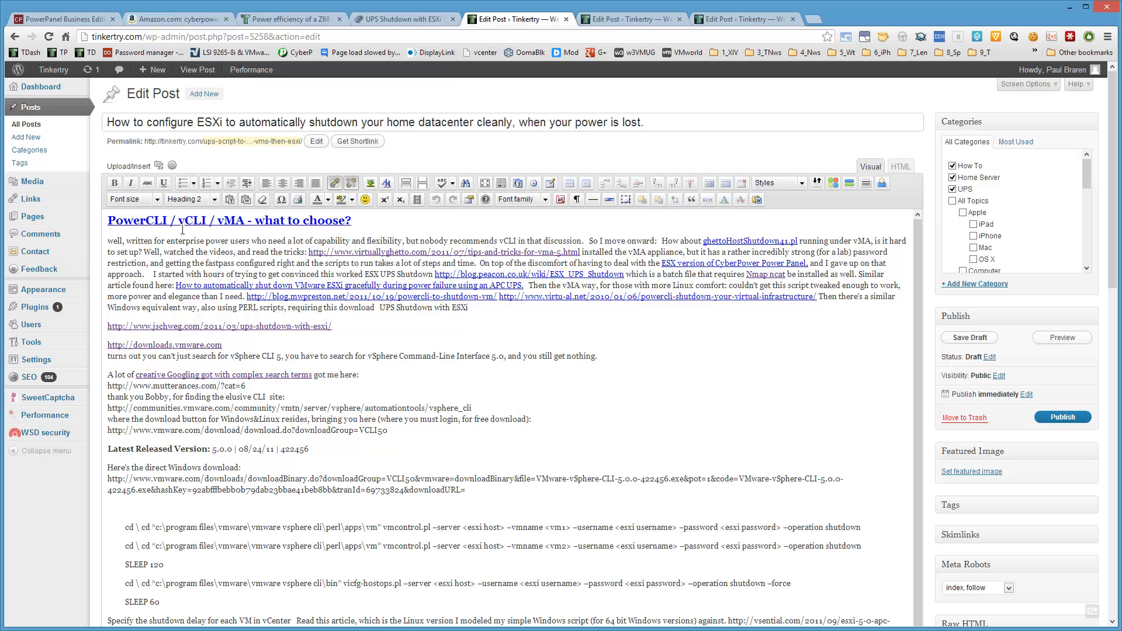
{"action": "left_click", "coordinate": [632, 20]}
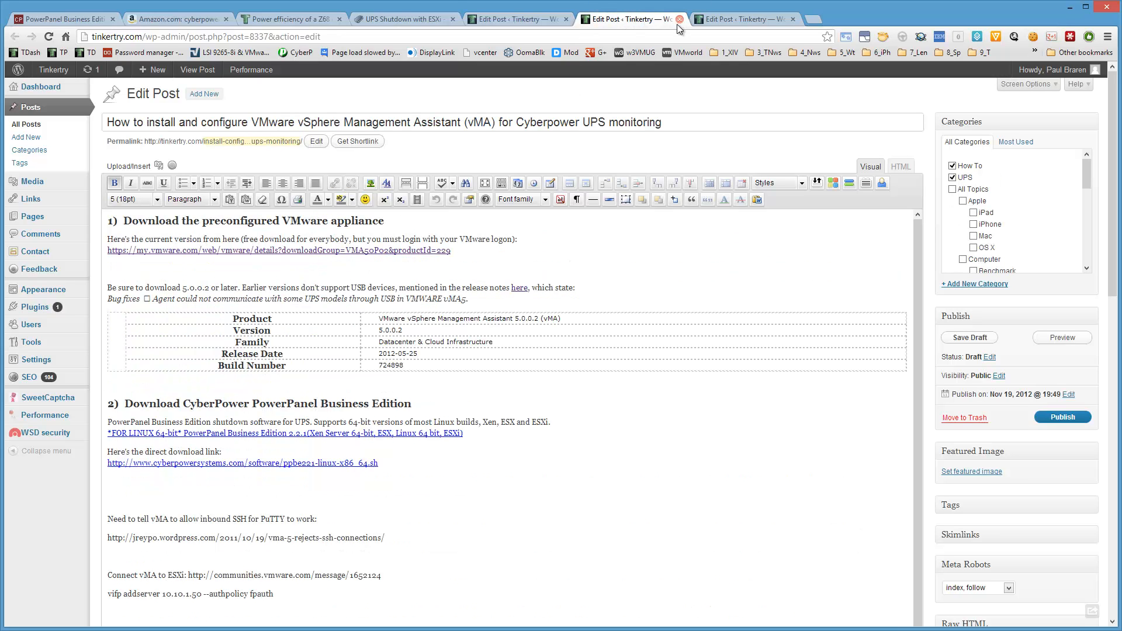
Examine the PowerPanel Business Edition downloads and highlight the CentOS 6.2 operating system in the VMware vSphere requirements entry.
{"action": "left_click", "coordinate": [58, 21]}
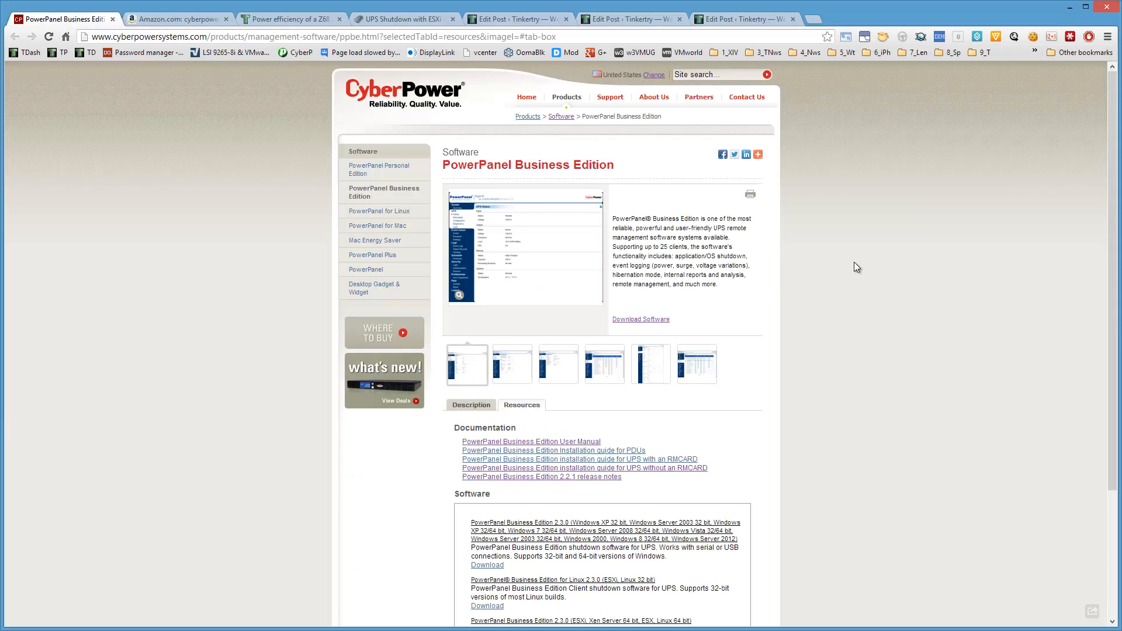
{"action": "scroll", "coordinate": [854, 266], "scroll_direction": "down", "scroll_amount": 3}
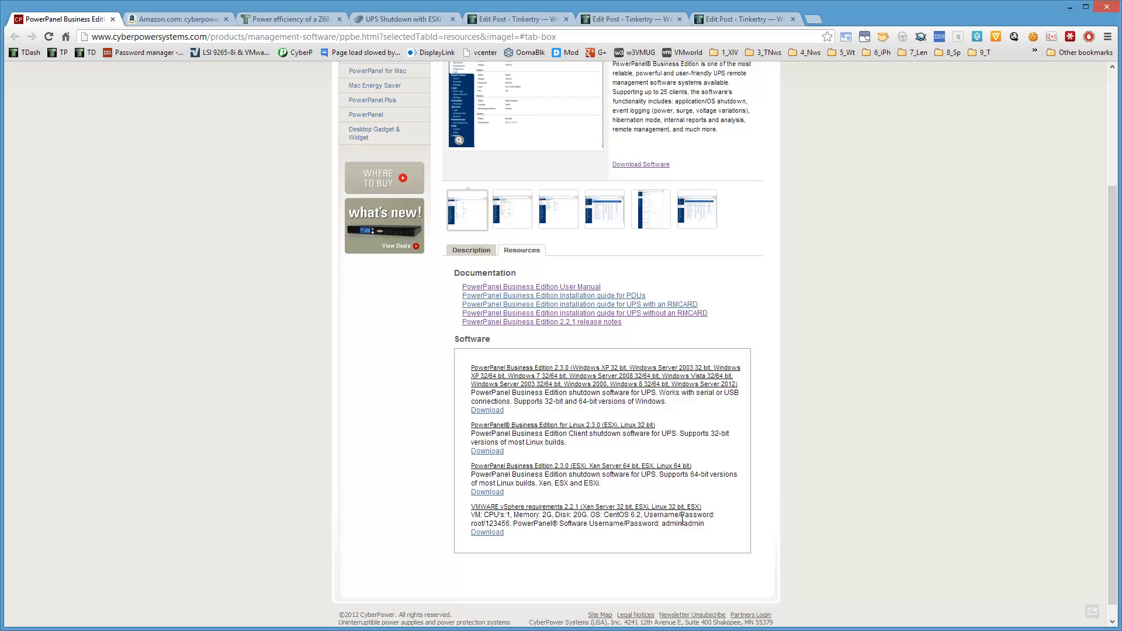
{"action": "left_click_drag", "start_coordinate": [640, 515], "coordinate": [611, 515]}
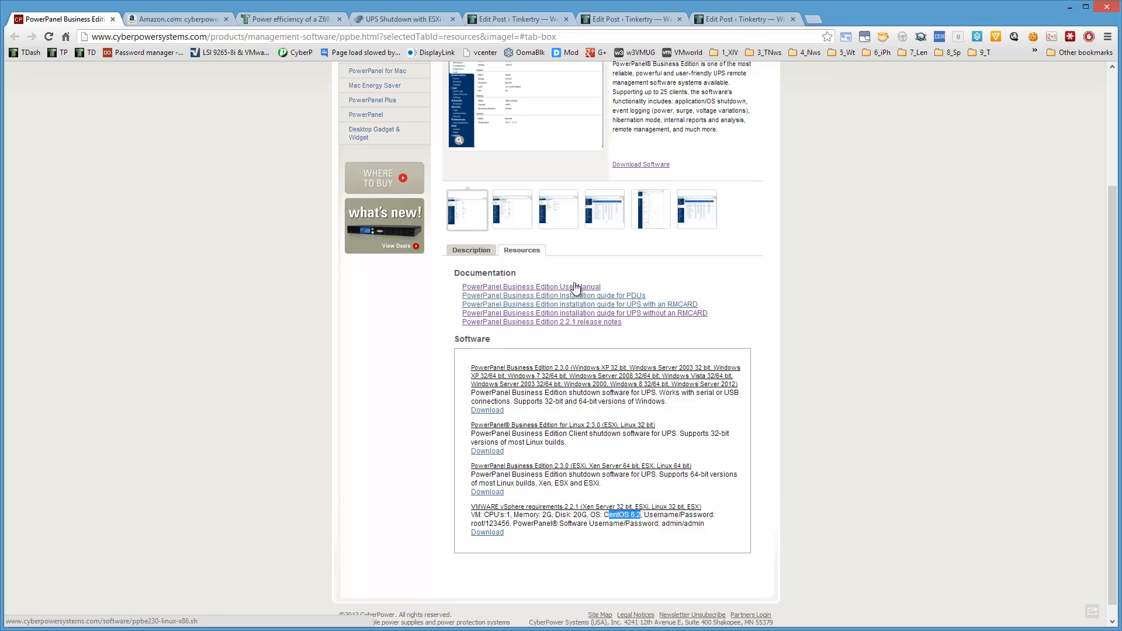
Review the draft post on automated ESXi server shutdown through its PowerPanel download instructions, and return to the CyberPower downloads page.
{"action": "left_click", "coordinate": [742, 20]}
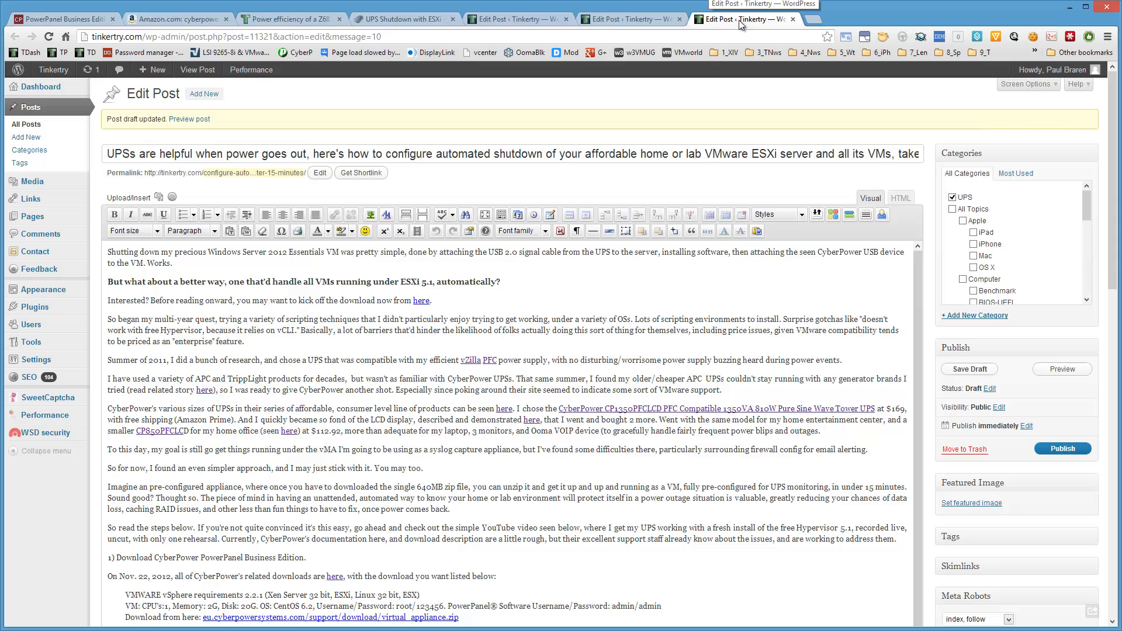
{"action": "scroll", "coordinate": [439, 511], "scroll_direction": "down", "scroll_amount": 1}
{"action": "scroll", "coordinate": [440, 511], "scroll_direction": "down", "scroll_amount": 1}
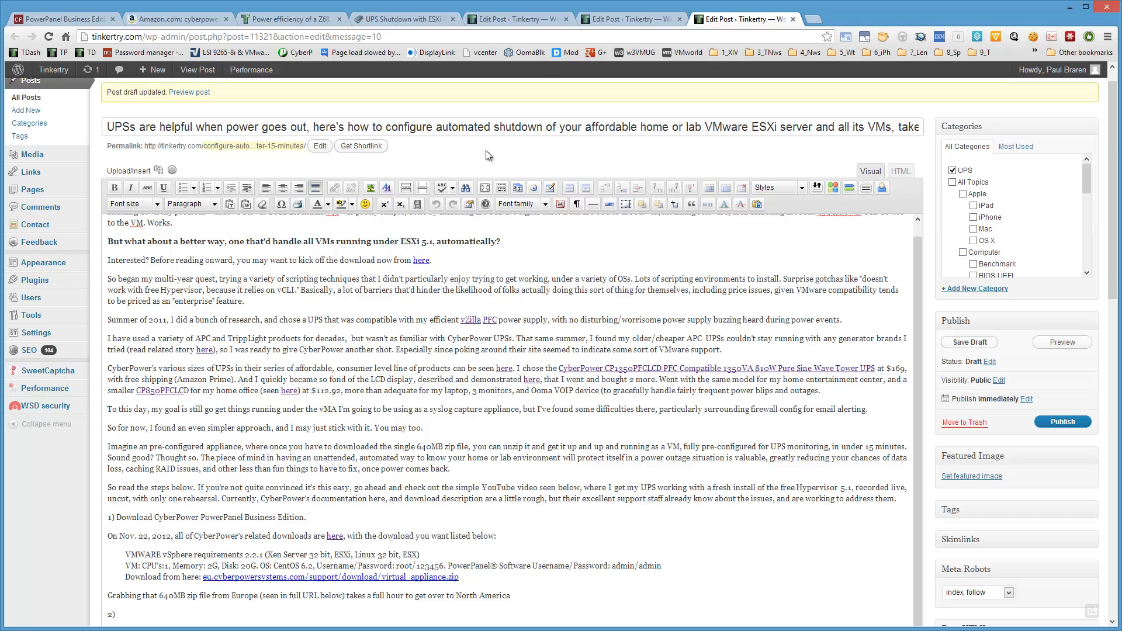
{"action": "left_click", "coordinate": [88, 21]}
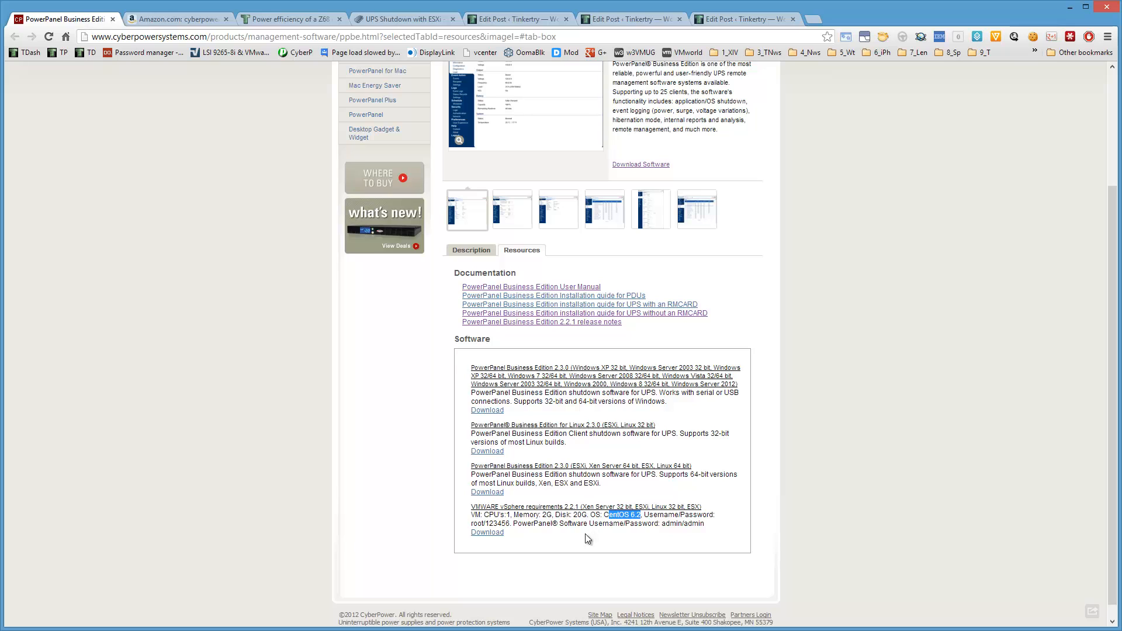
In File Explorer, extract virtual_appliance.zip to D:\CyberPower\virtual_appliance and open the nested virtual_appliance folder.
{"action": "left_click_drag", "start_coordinate": [308, 136], "coordinate": [647, 122]}
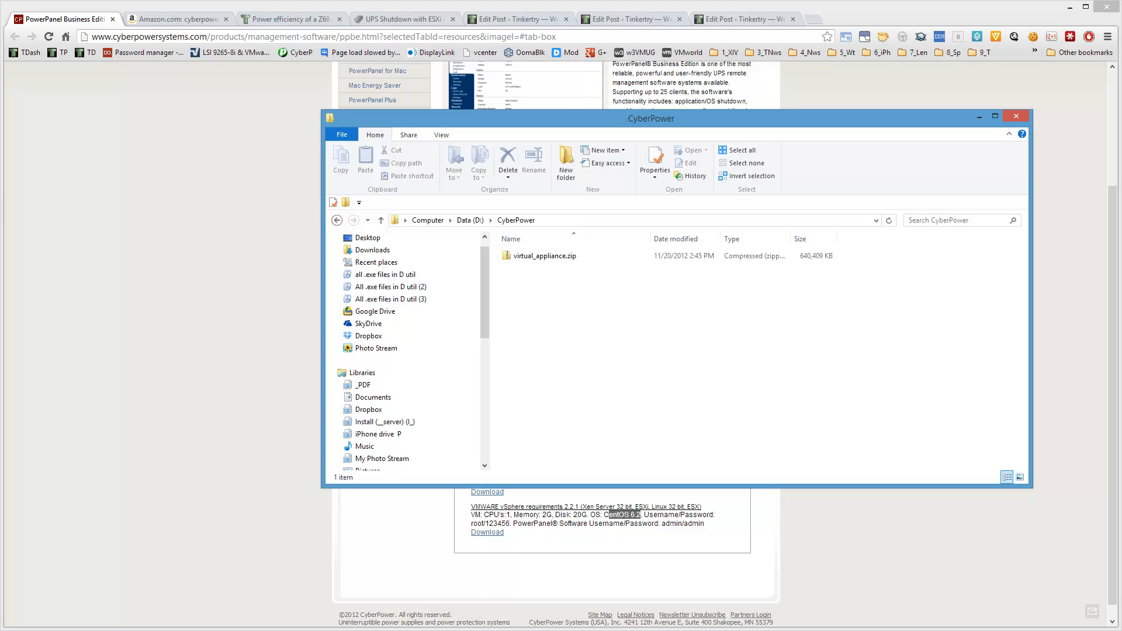
{"action": "left_click", "coordinate": [558, 261]}
{"action": "left_click", "coordinate": [579, 261]}
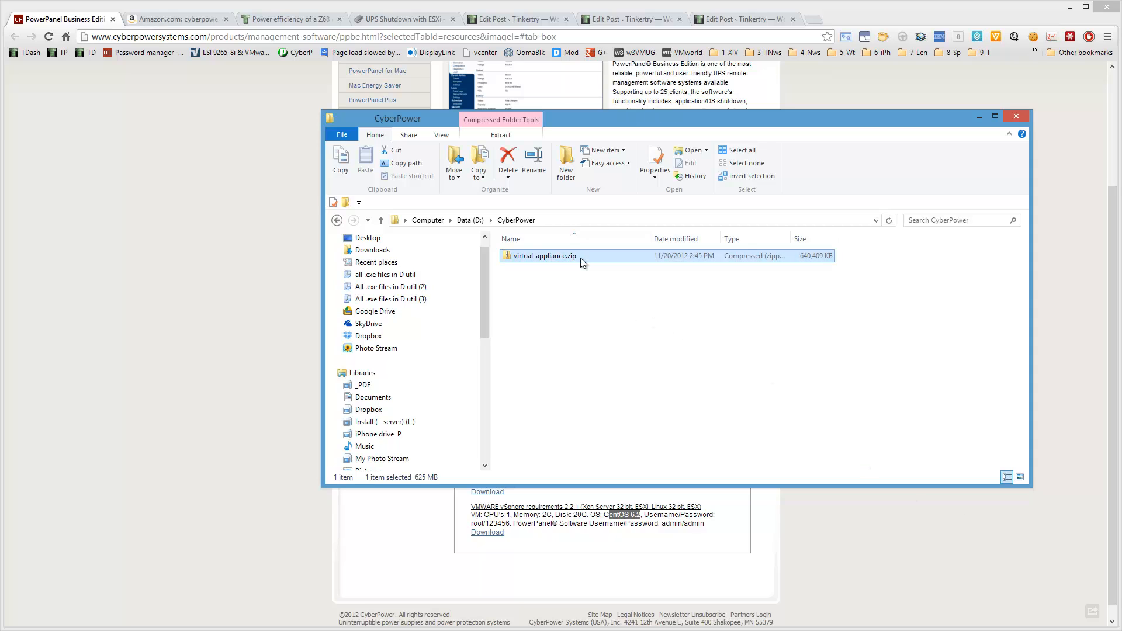
{"action": "right_click", "coordinate": [581, 258]}
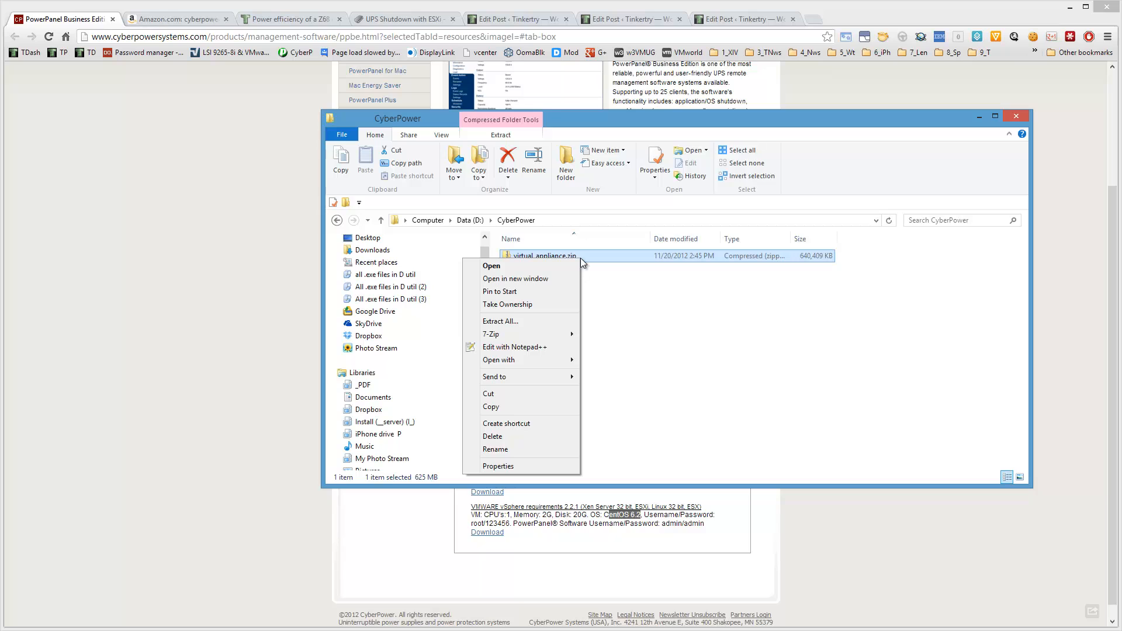
{"action": "left_click", "coordinate": [556, 318]}
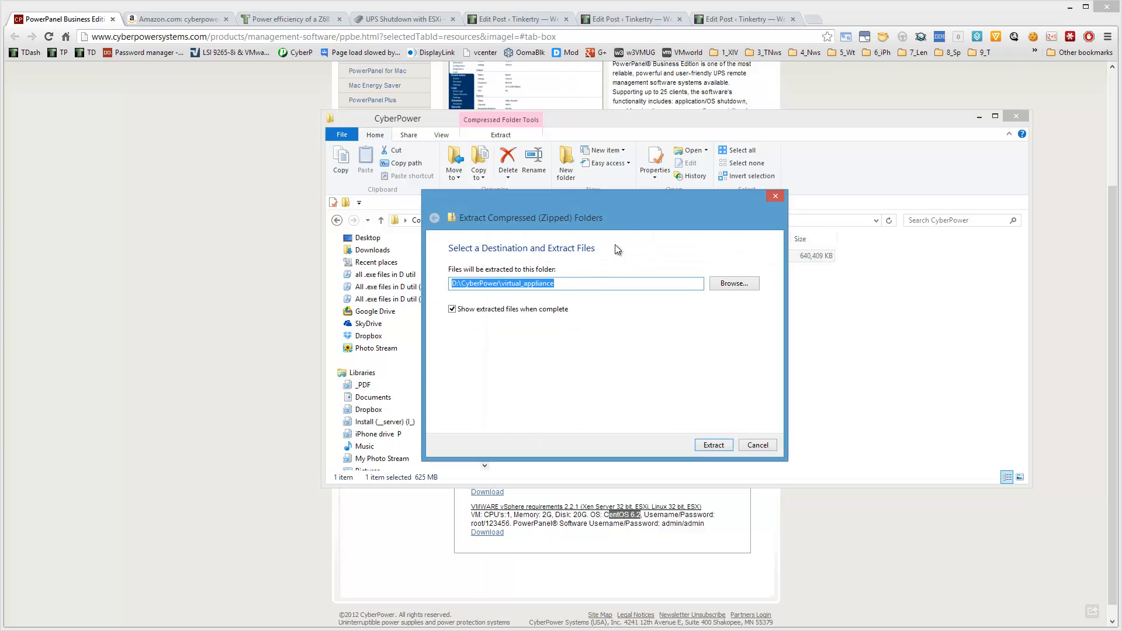
{"action": "left_click_drag", "start_coordinate": [640, 204], "coordinate": [686, 291]}
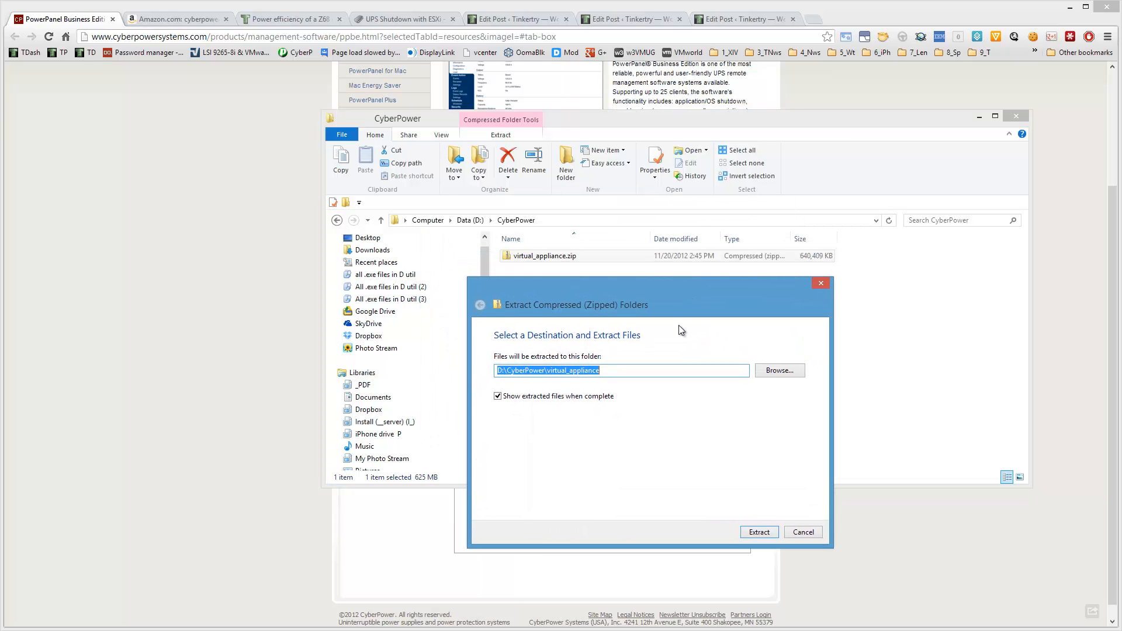
{"action": "left_click", "coordinate": [762, 537]}
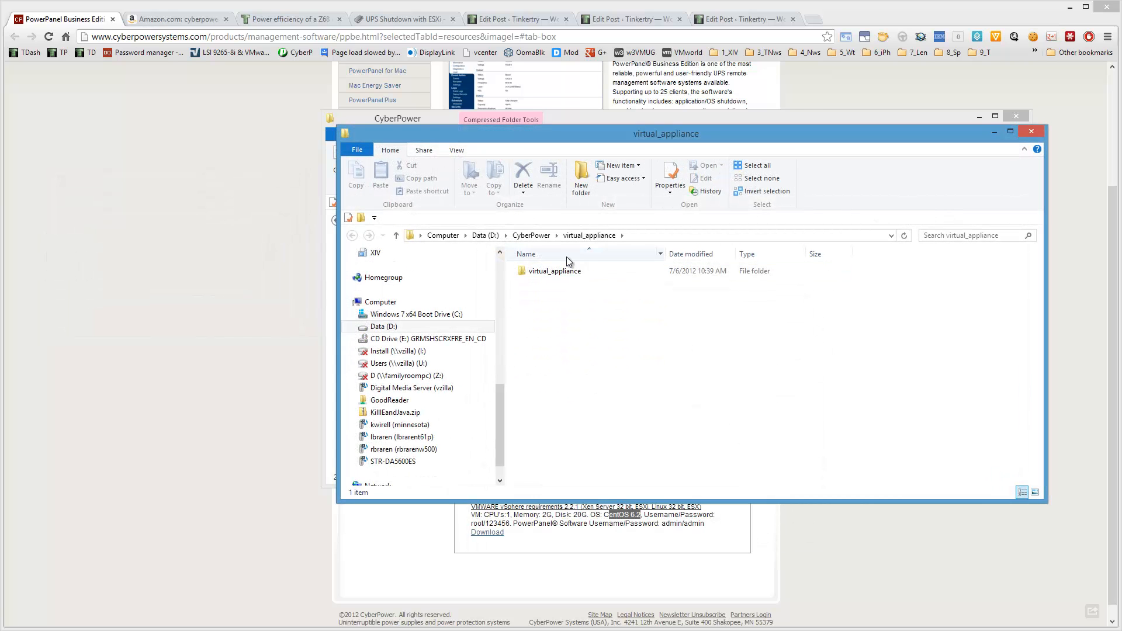
{"action": "double_click", "coordinate": [554, 272]}
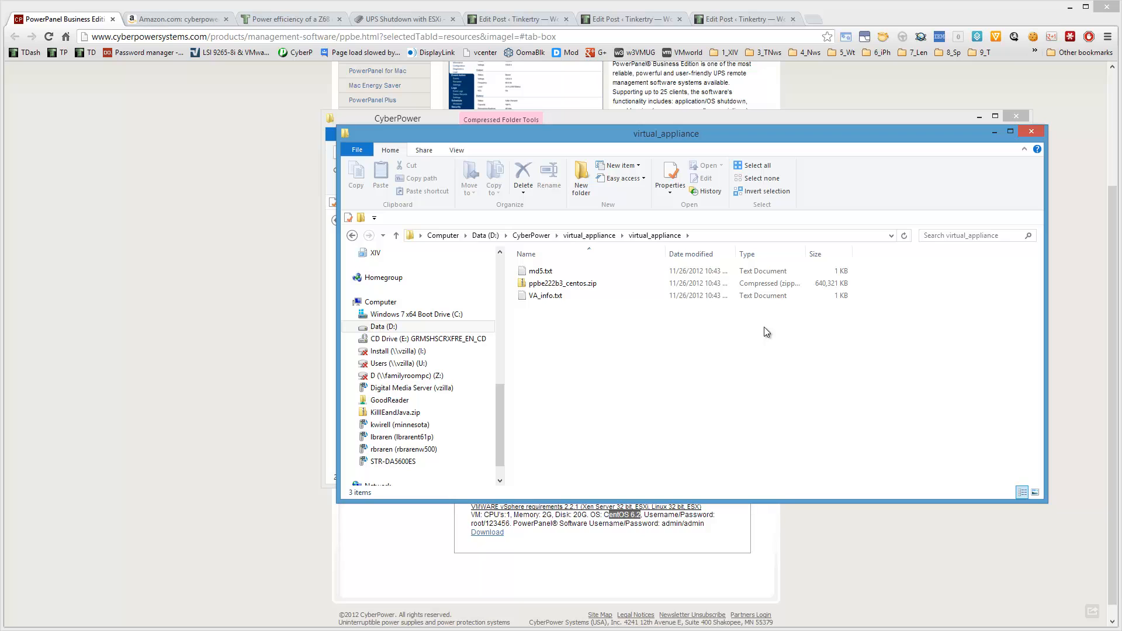
Open VA_info.txt and highlight the virtual machine's CPU, memory and disk specifications, and put the text window away.
{"action": "double_click", "coordinate": [547, 296]}
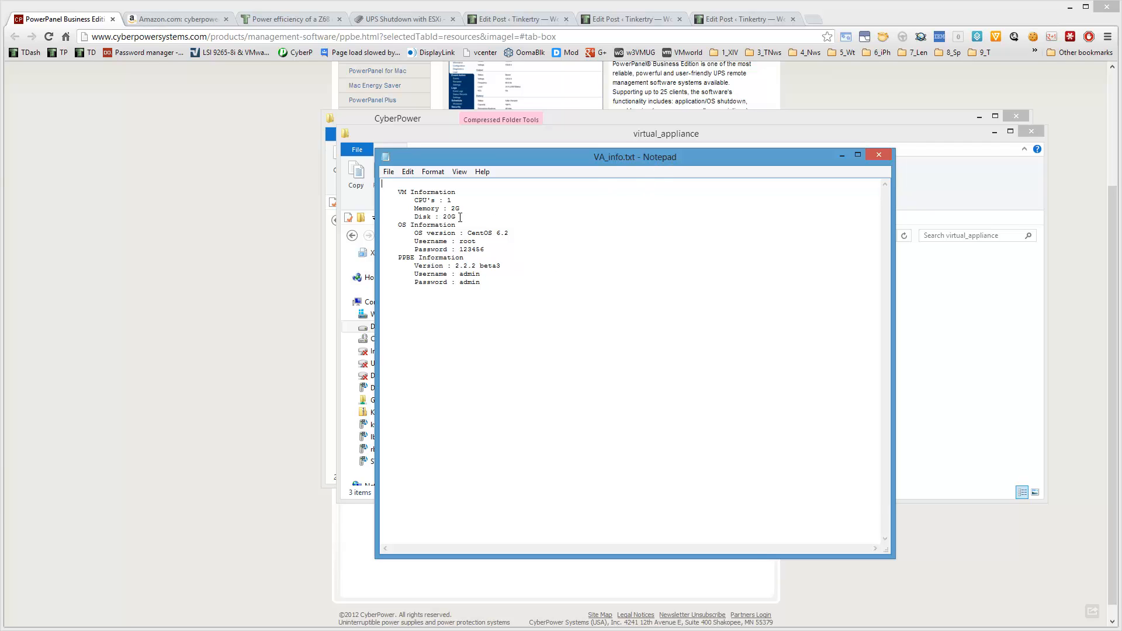
{"action": "left_click_drag", "start_coordinate": [456, 216], "coordinate": [407, 201]}
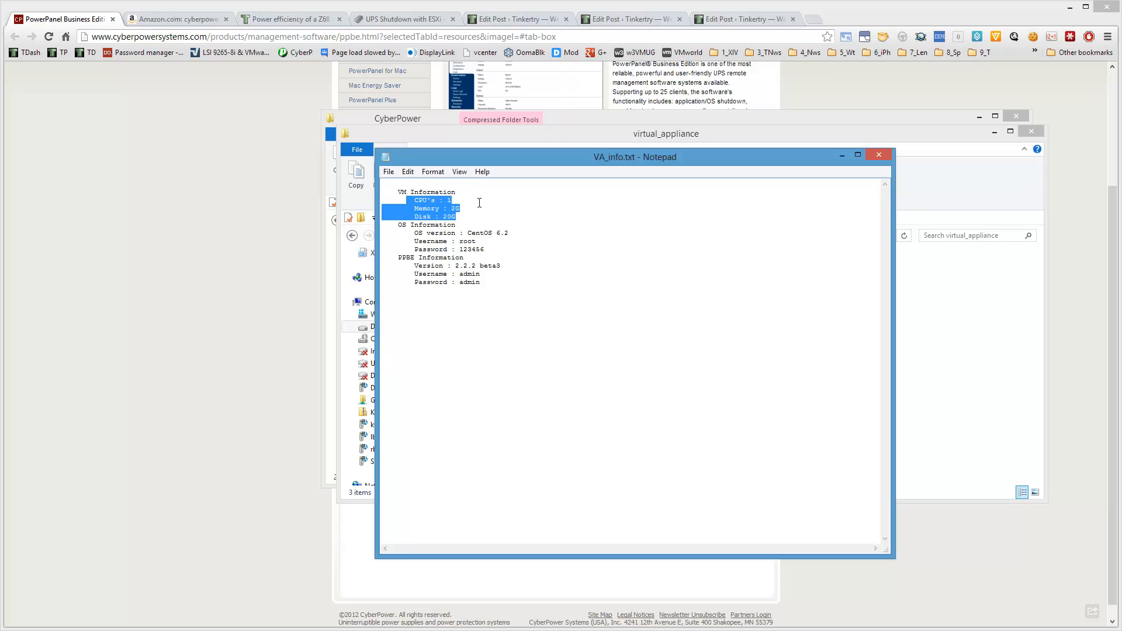
{"action": "left_click_drag", "start_coordinate": [567, 160], "coordinate": [0, 89]}
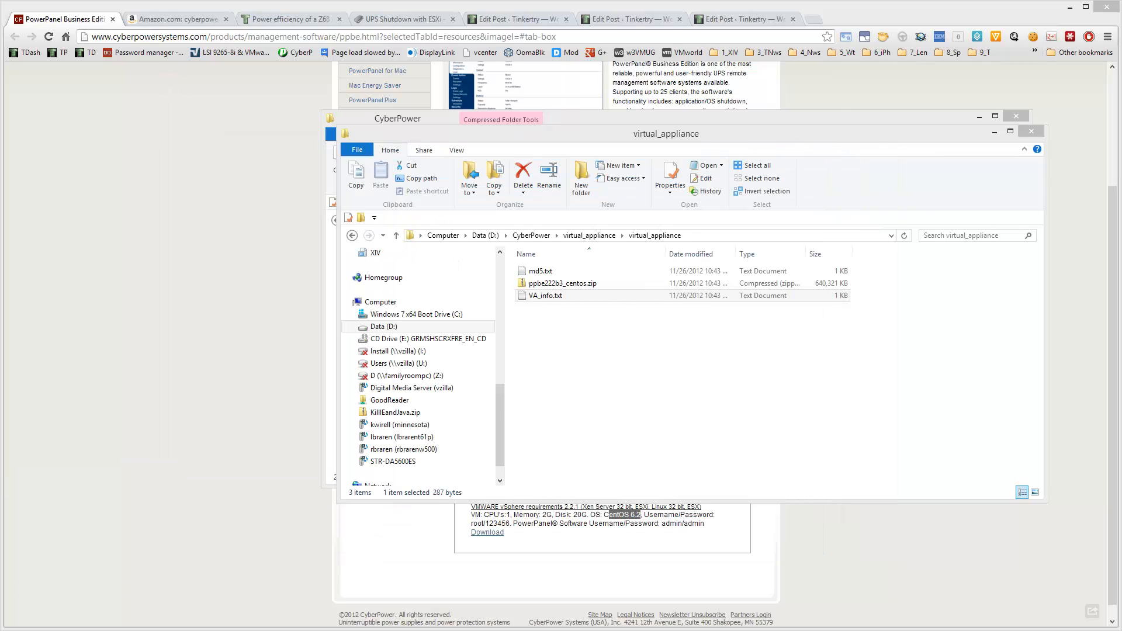
Extract ppbe222b3_centos.zip to the suggested ppbe222b3_centos folder and open the inner folder containing the appliance files.
{"action": "left_click", "coordinate": [585, 284]}
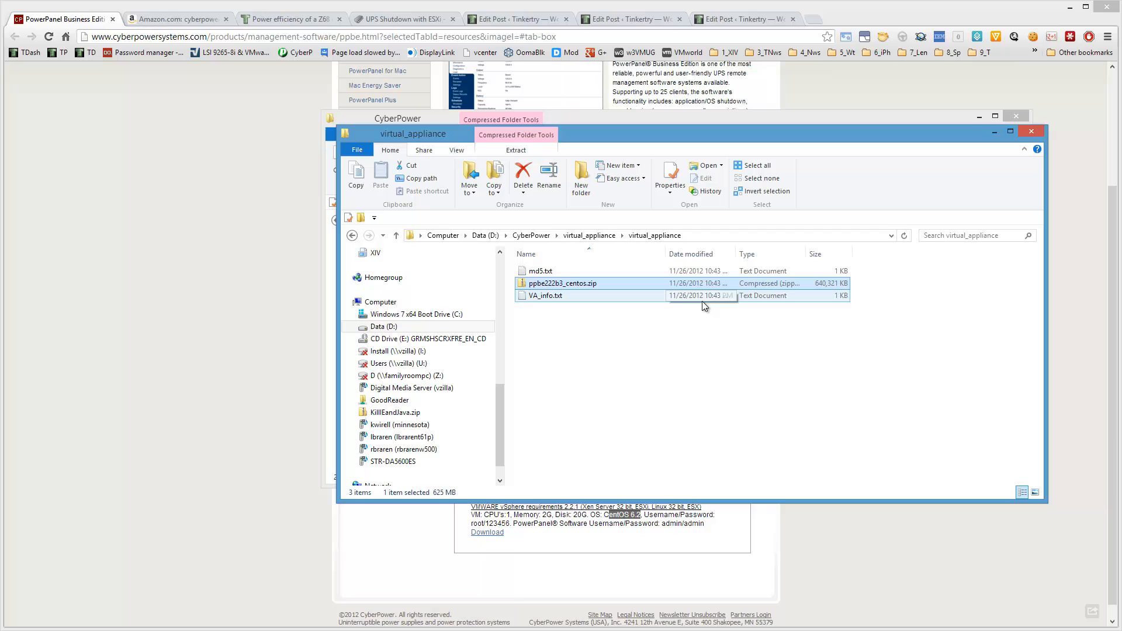
{"action": "right_click", "coordinate": [625, 283]}
{"action": "left_click", "coordinate": [566, 348]}
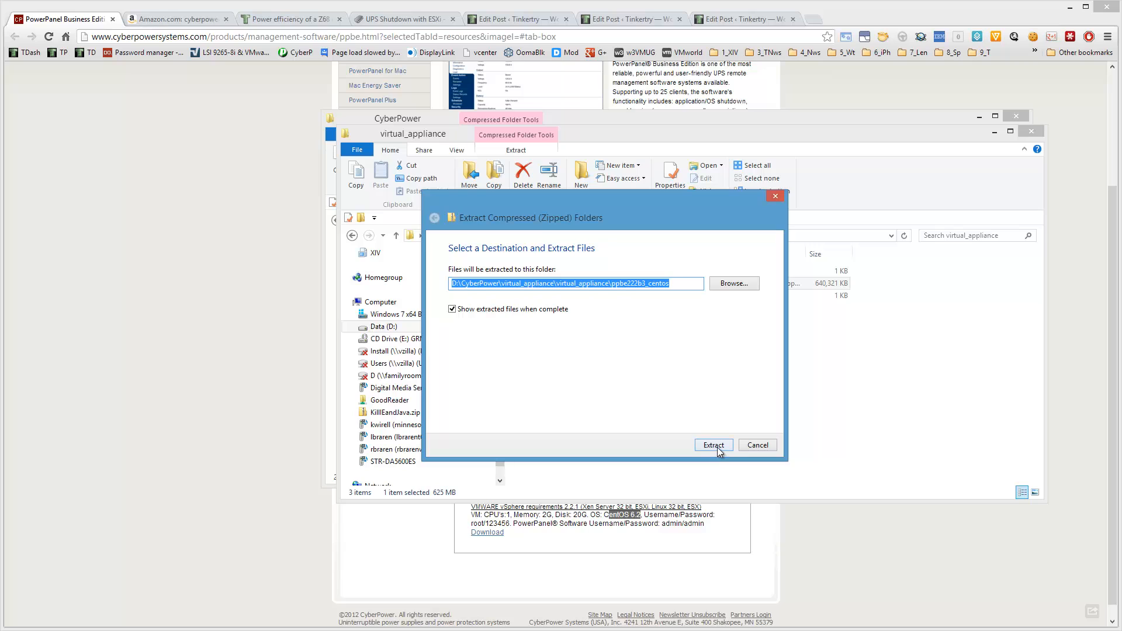
{"action": "left_click", "coordinate": [714, 447]}
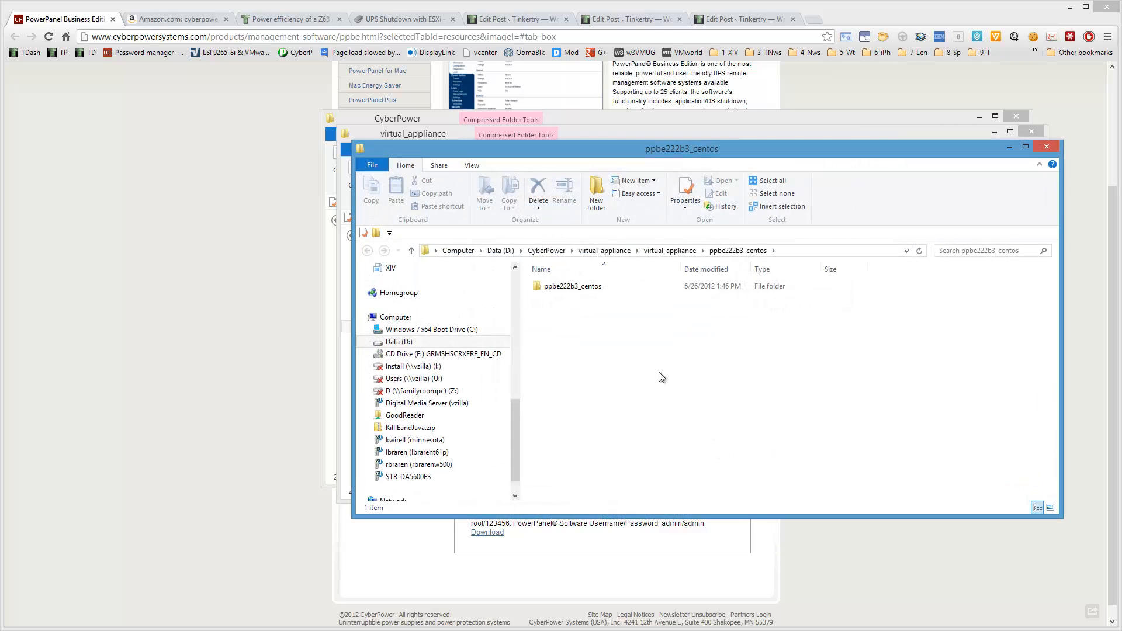
{"action": "double_click", "coordinate": [587, 291]}
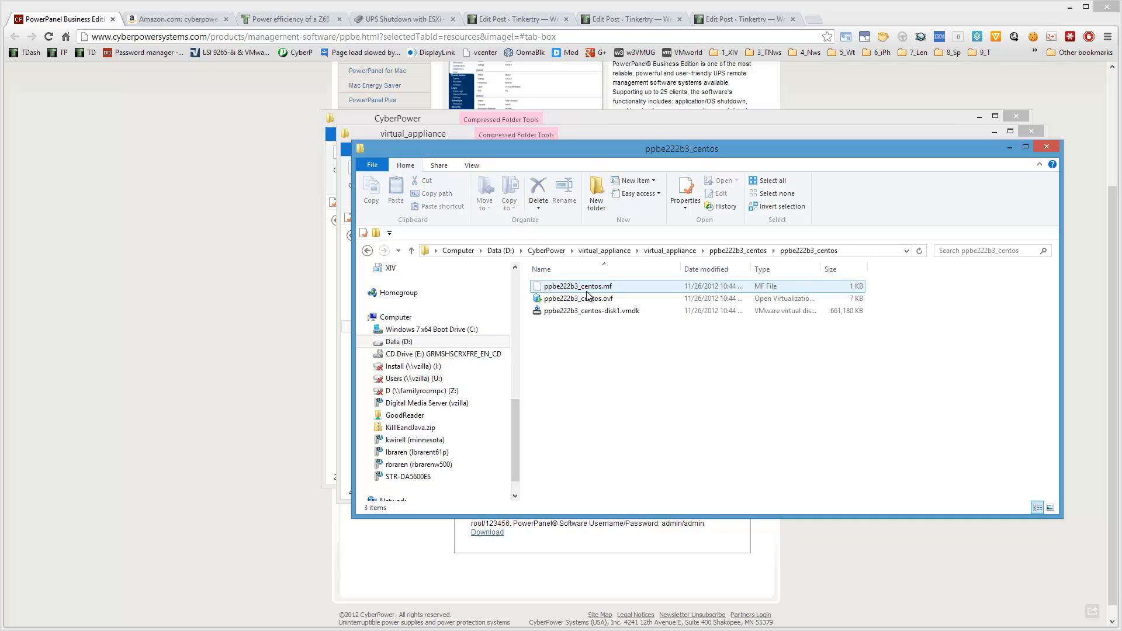
Select the extracted folder's full path and widen the file list's Type column to fit the complete type names.
{"action": "left_click", "coordinate": [819, 316]}
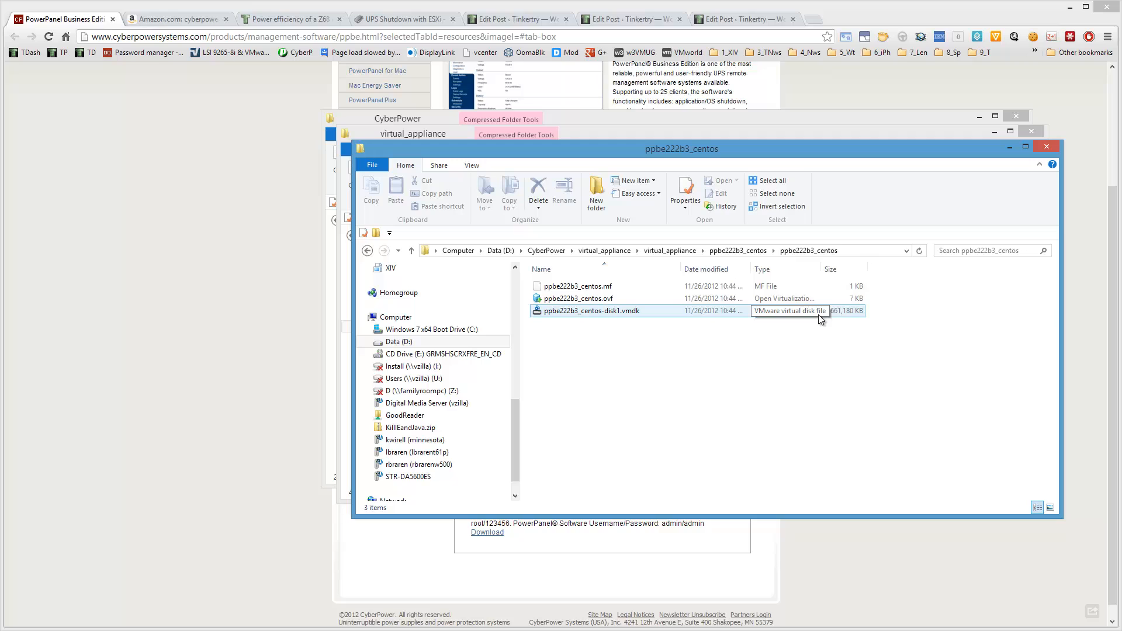
{"action": "left_click", "coordinate": [845, 314]}
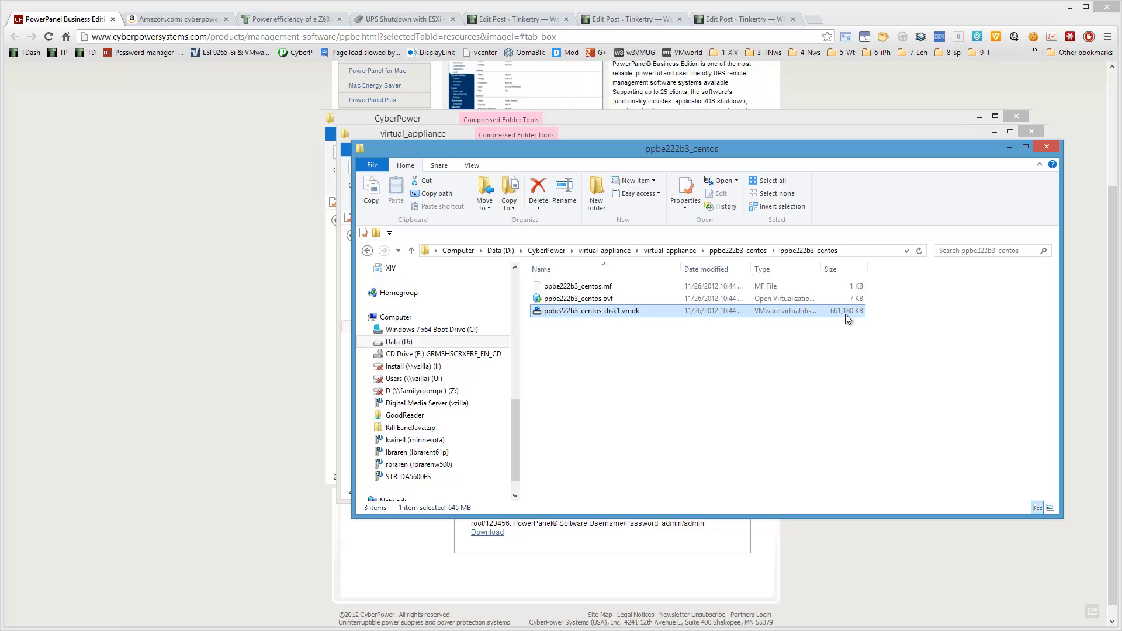
{"action": "left_click", "coordinate": [854, 248]}
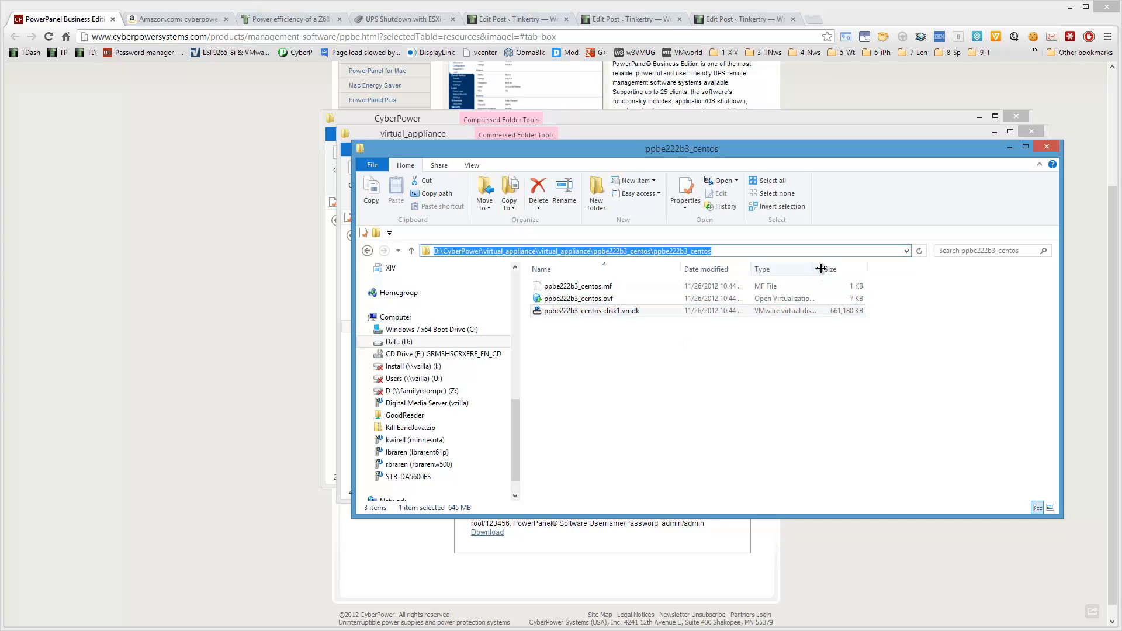
{"action": "left_click_drag", "start_coordinate": [821, 268], "coordinate": [919, 267]}
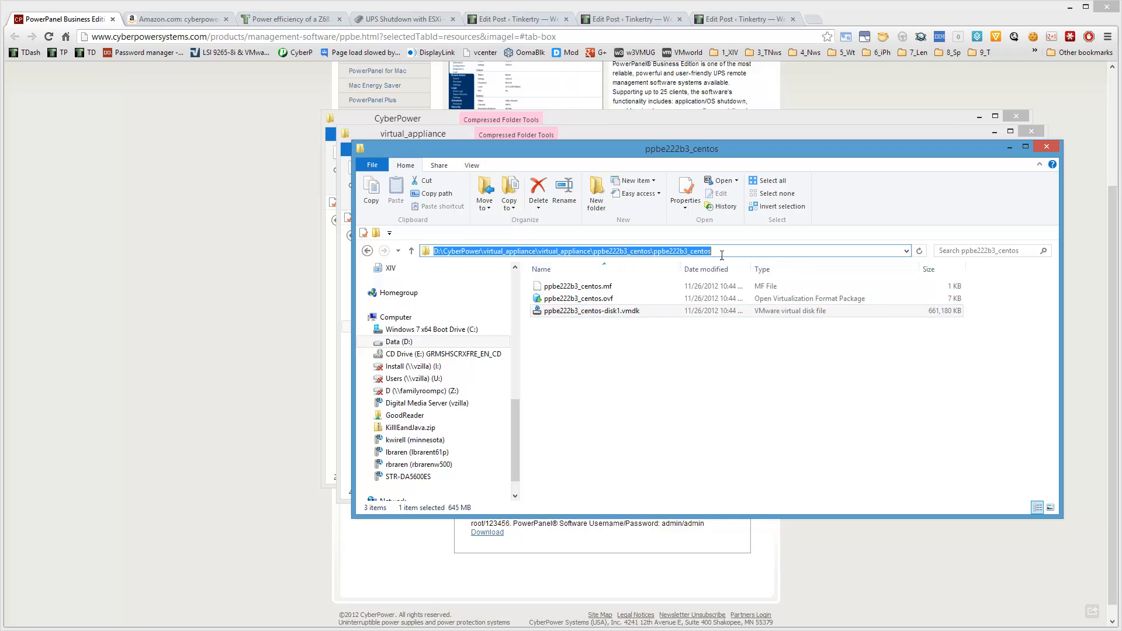
Copy the selected ppbe222b3_centos folder path, minimize the browser and clear the open File Explorer windows off the desktop.
{"action": "right_click", "coordinate": [682, 251]}
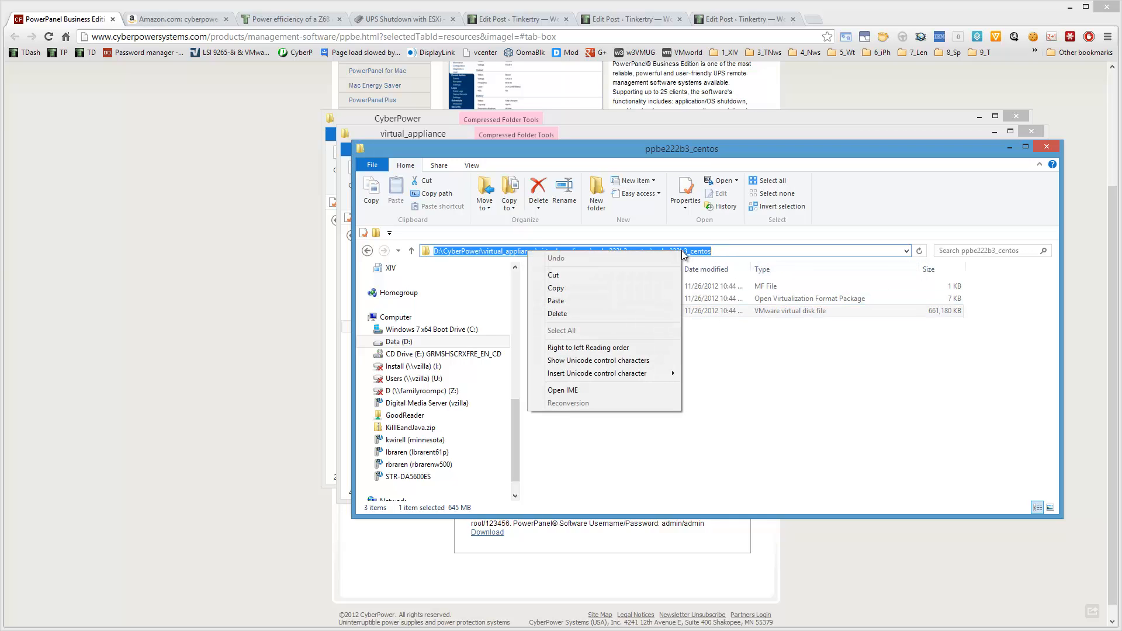
{"action": "left_click", "coordinate": [597, 283]}
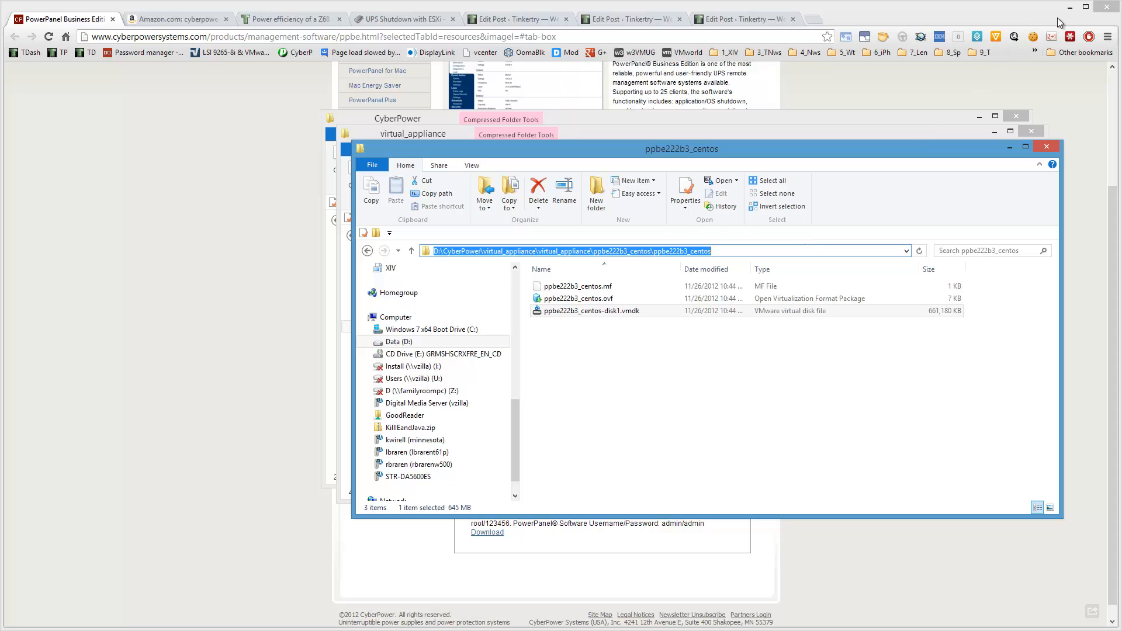
{"action": "left_click", "coordinate": [1069, 7]}
{"action": "left_click", "coordinate": [1010, 148]}
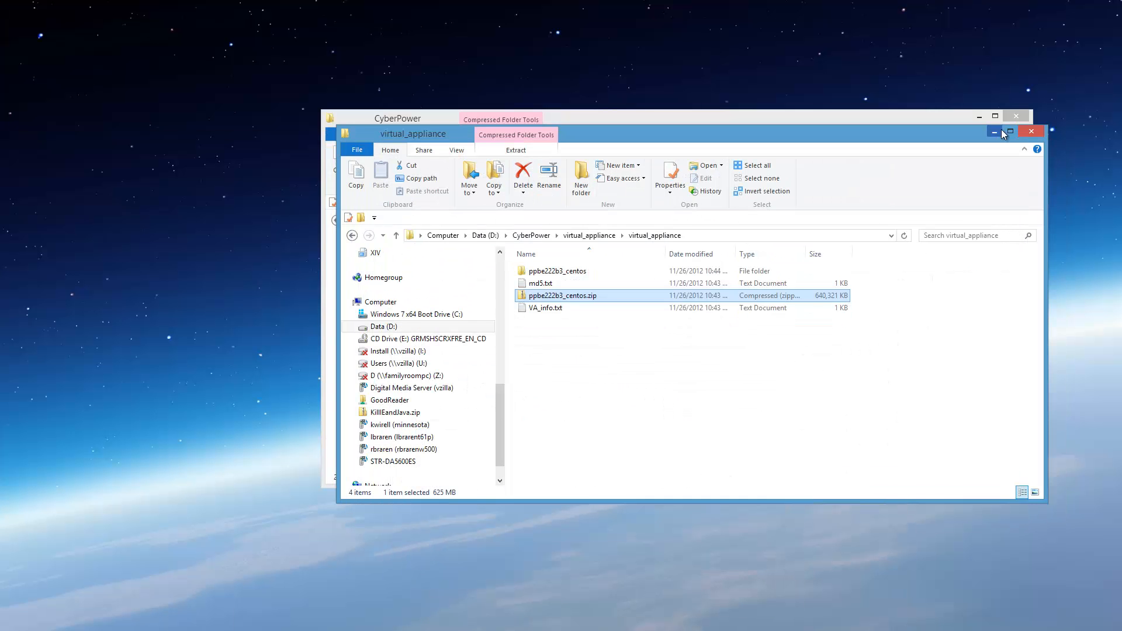
{"action": "left_click", "coordinate": [1024, 131]}
{"action": "left_click", "coordinate": [1019, 117]}
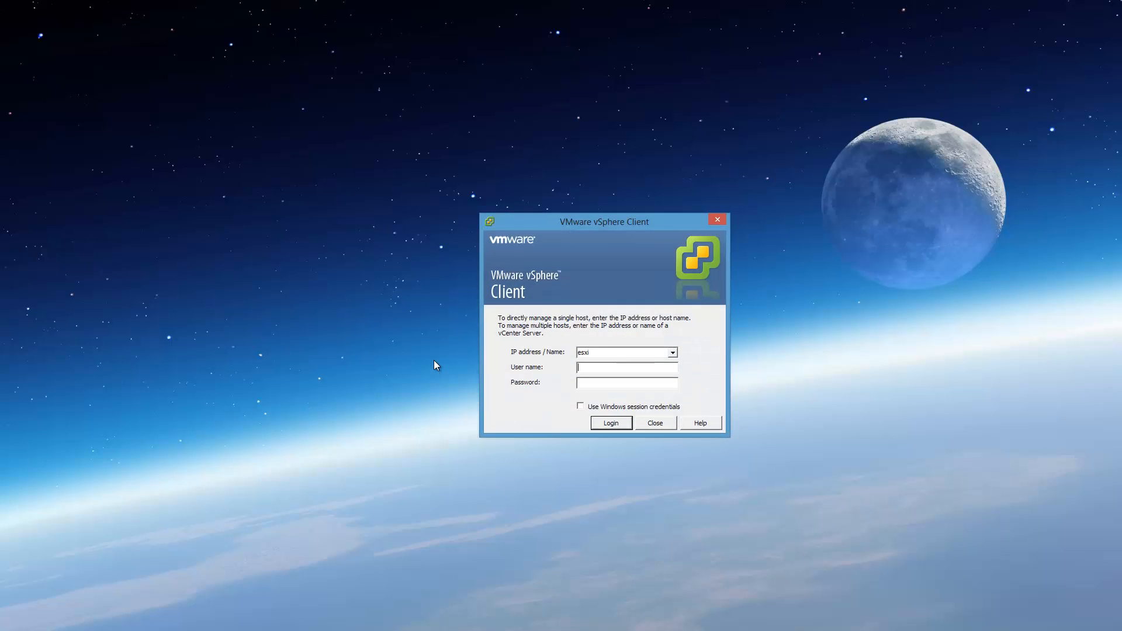
In VMware vSphere Client, log in to esxi as root with the account password, installing its certificate and dismissing the evaluation notice.
{"action": "left_click", "coordinate": [627, 366]}
{"action": "type", "text": "root"}
{"action": "type", "text": "********"}
{"action": "key", "text": "Return"}
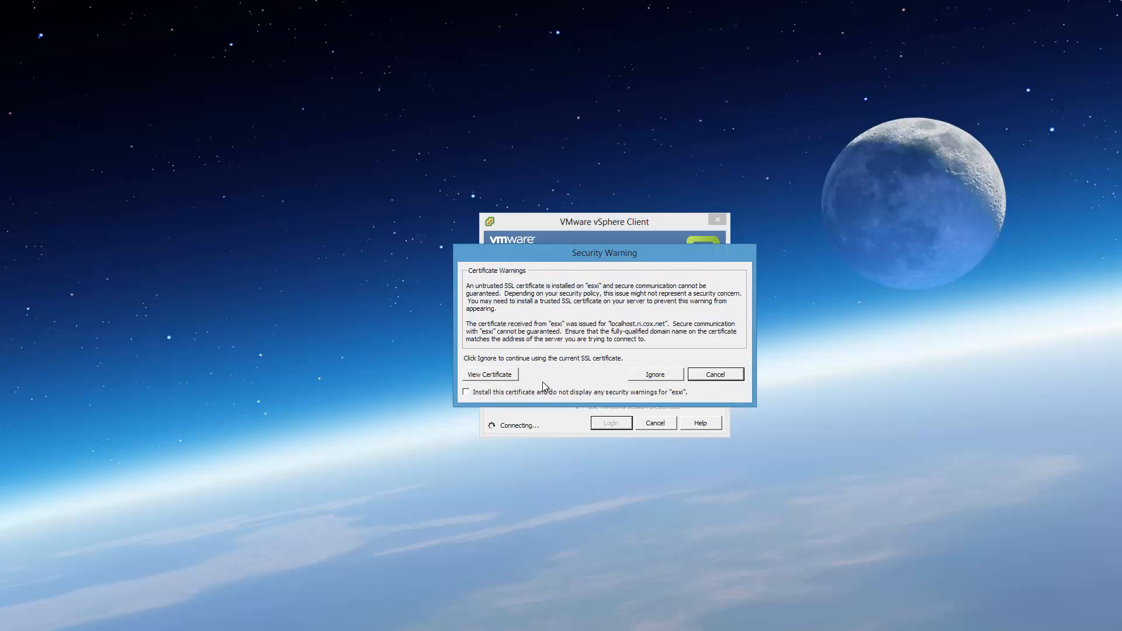
{"action": "left_click", "coordinate": [466, 392]}
{"action": "left_click", "coordinate": [656, 374]}
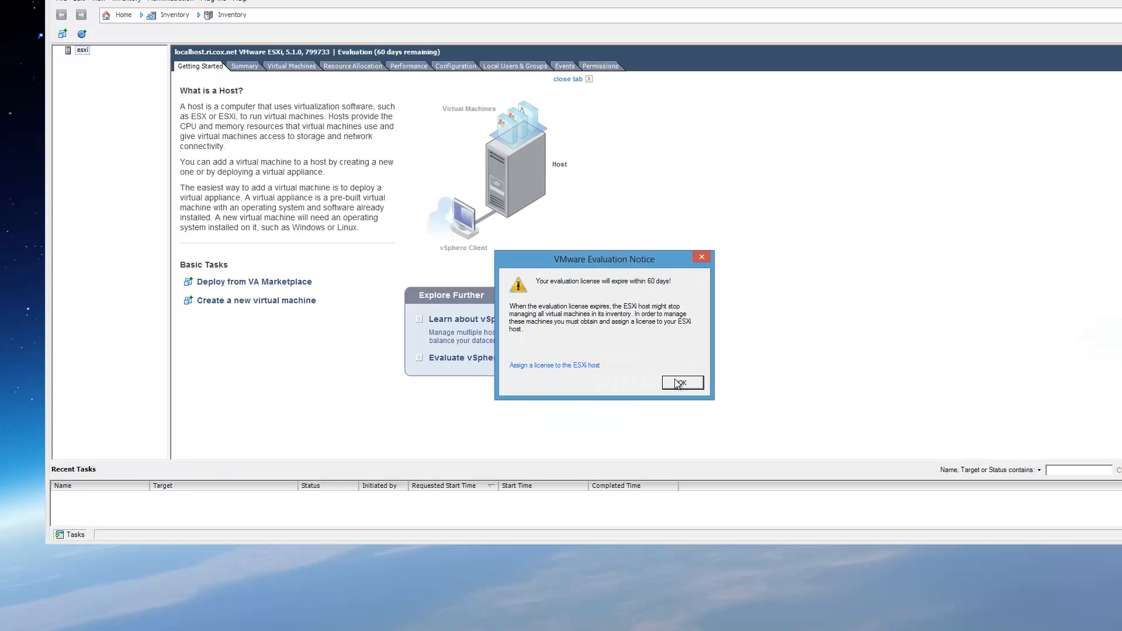
{"action": "left_click", "coordinate": [682, 383]}
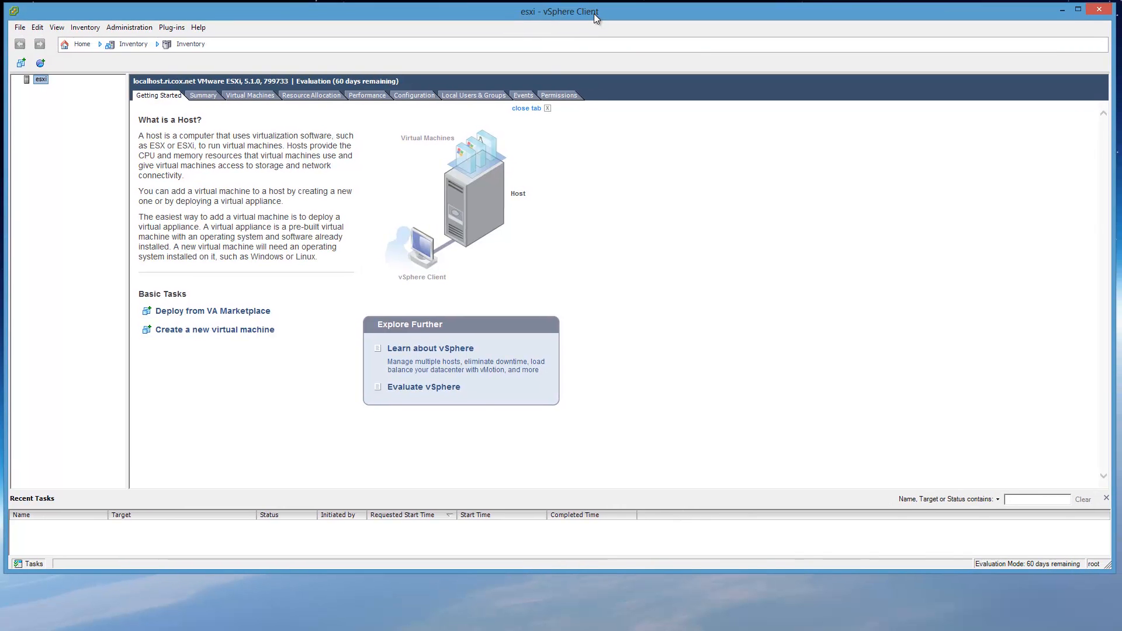
Enlarge the client window to fill the screen and open the Deploy OVF Template wizard.
{"action": "left_click_drag", "start_coordinate": [590, 12], "coordinate": [592, 12]}
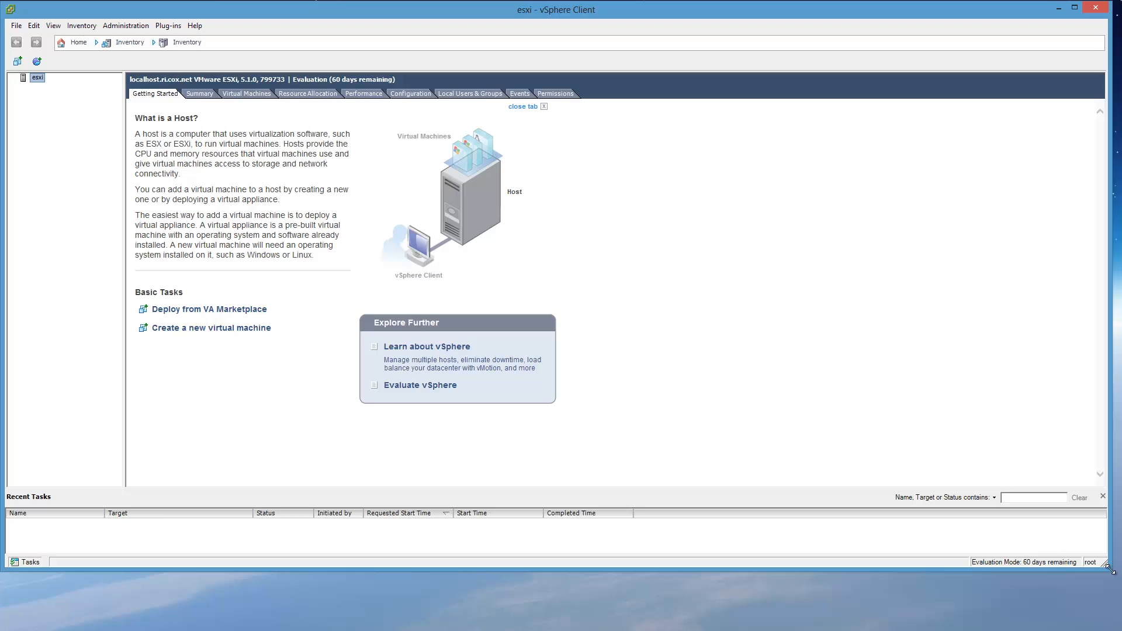
{"action": "left_click_drag", "start_coordinate": [1110, 569], "coordinate": [1117, 625]}
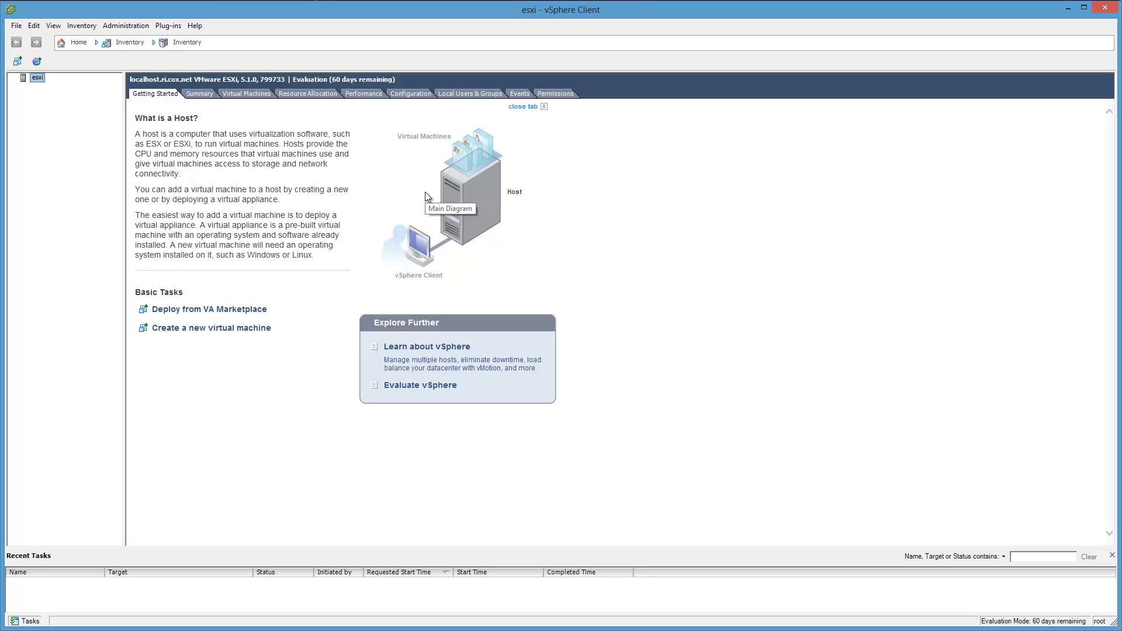
{"action": "left_click", "coordinate": [14, 28]}
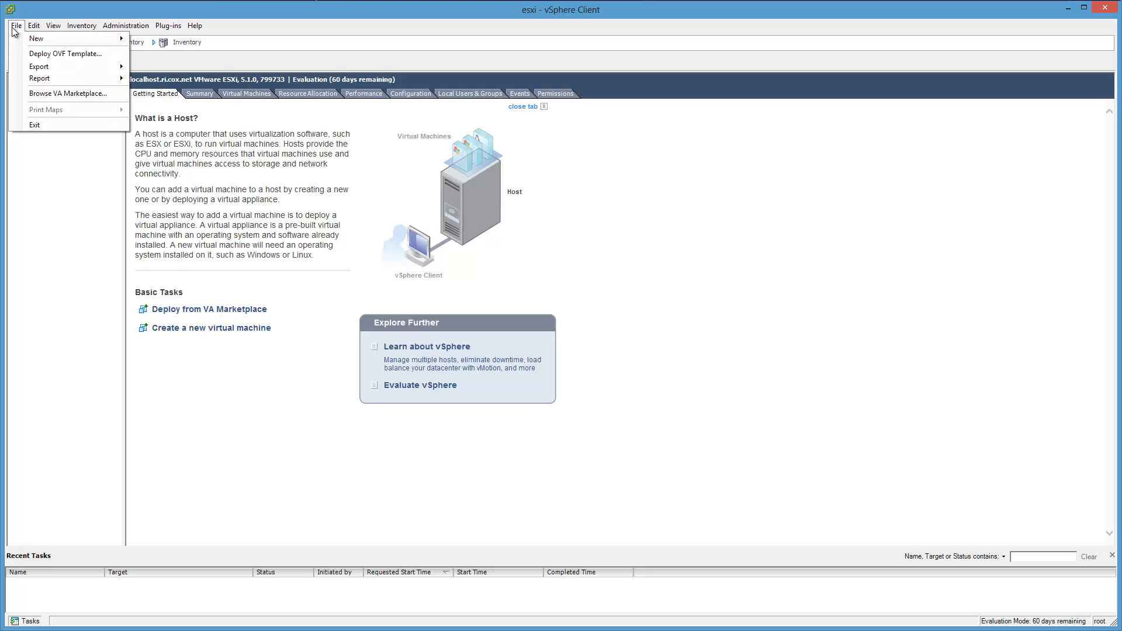
{"action": "left_click", "coordinate": [110, 58]}
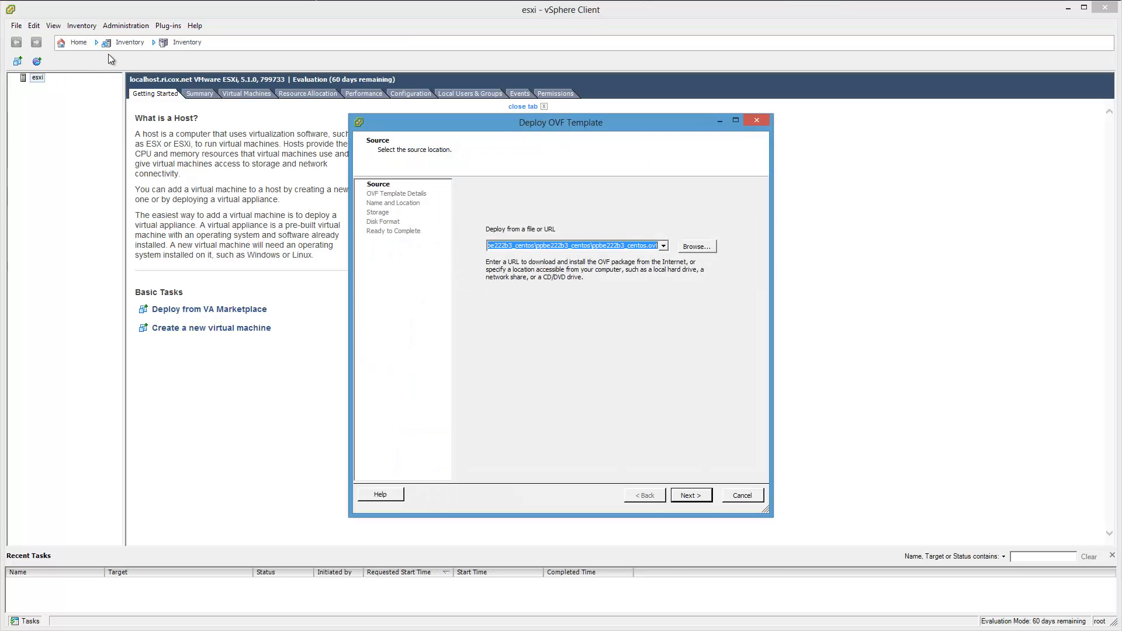
Replace the OVF source location with the copied ppbe222b3_centos folder path.
{"action": "left_click", "coordinate": [660, 245]}
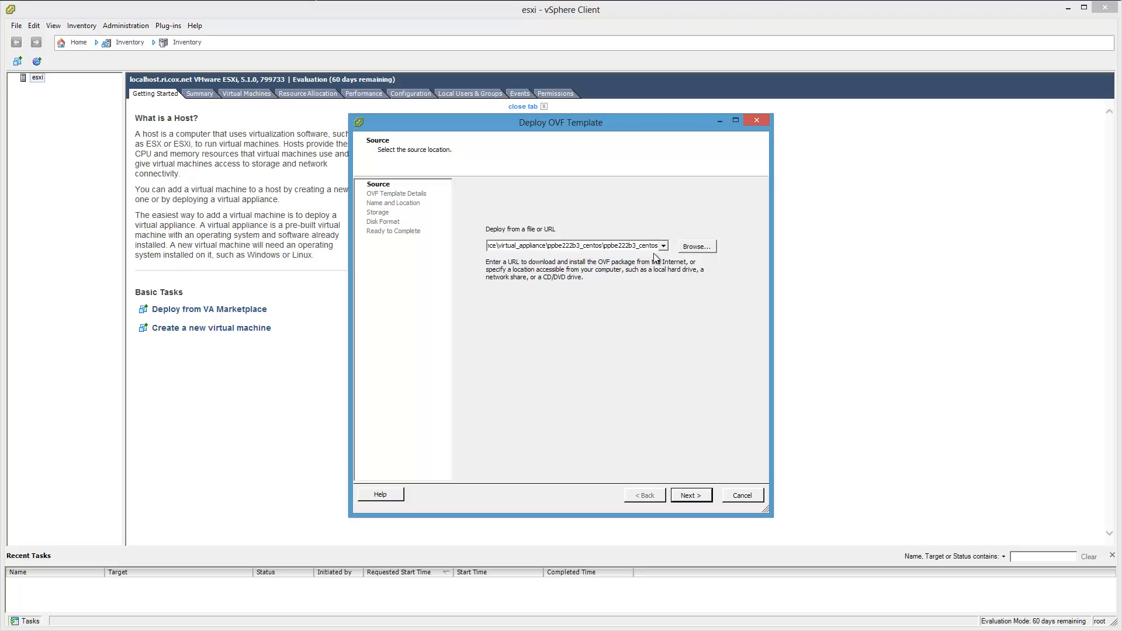
{"action": "double_click", "coordinate": [634, 247]}
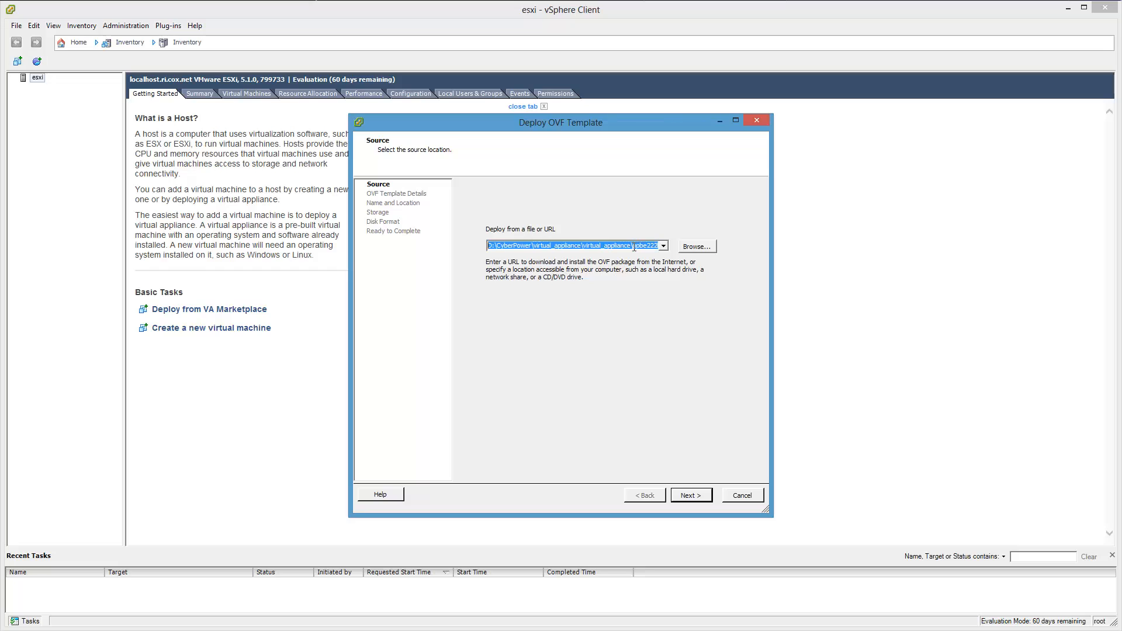
{"action": "key", "text": "BackSpace"}
{"action": "right_click", "coordinate": [632, 246]}
{"action": "left_click", "coordinate": [661, 297]}
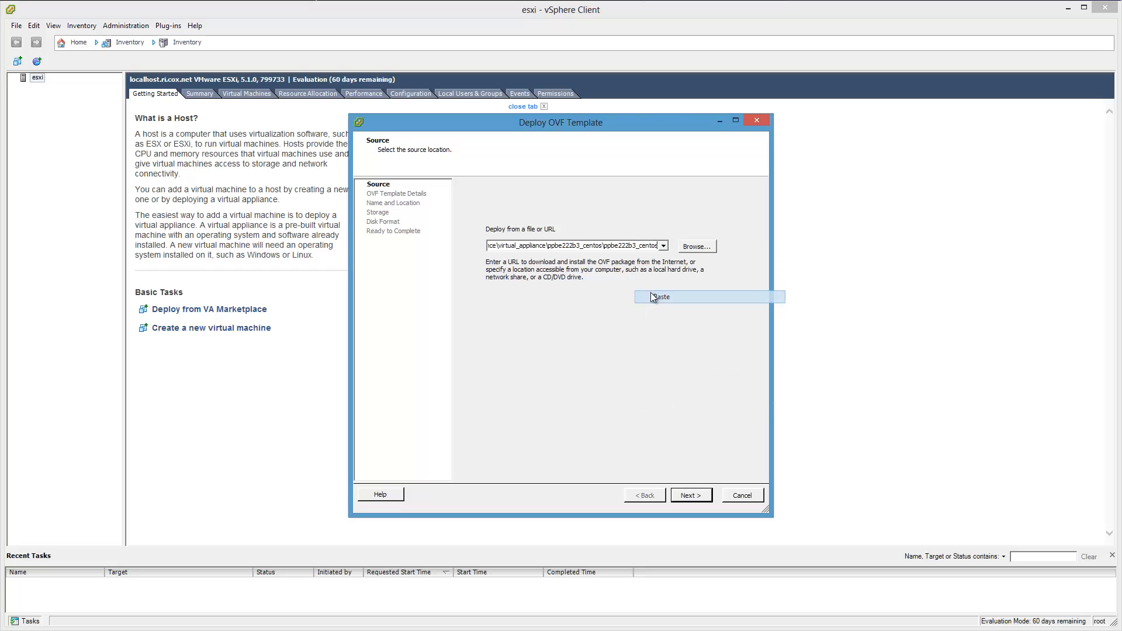
Browse into the inner ppbe222b3_centos folder, choose ppbe222b3_centos.ovf as the deployment source and continue to the template details.
{"action": "left_click", "coordinate": [696, 246]}
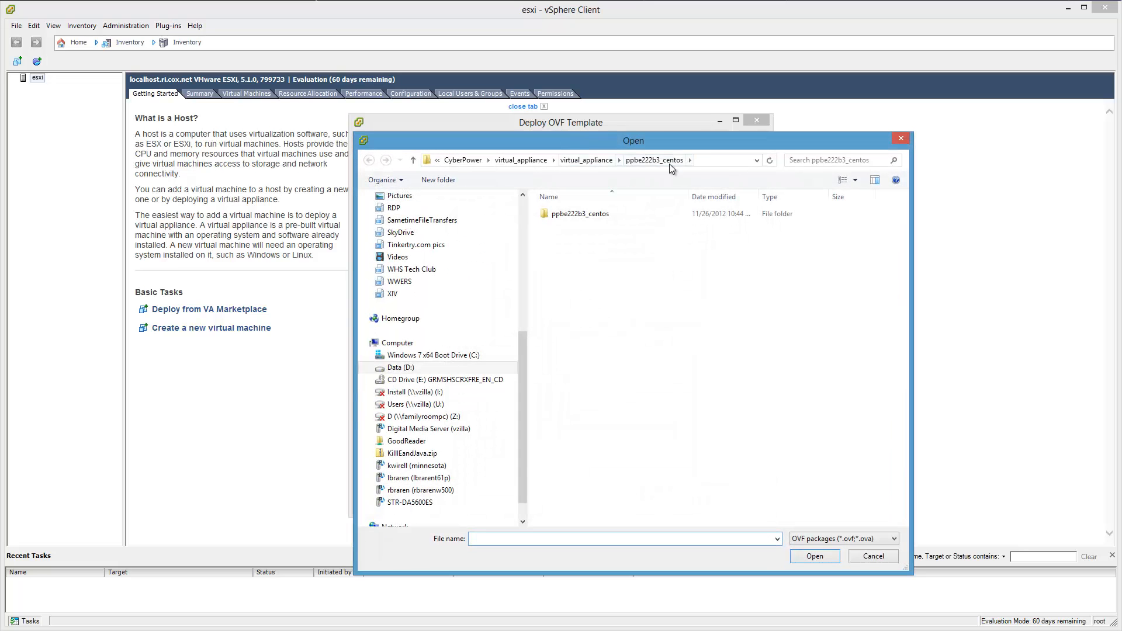
{"action": "left_click", "coordinate": [711, 160]}
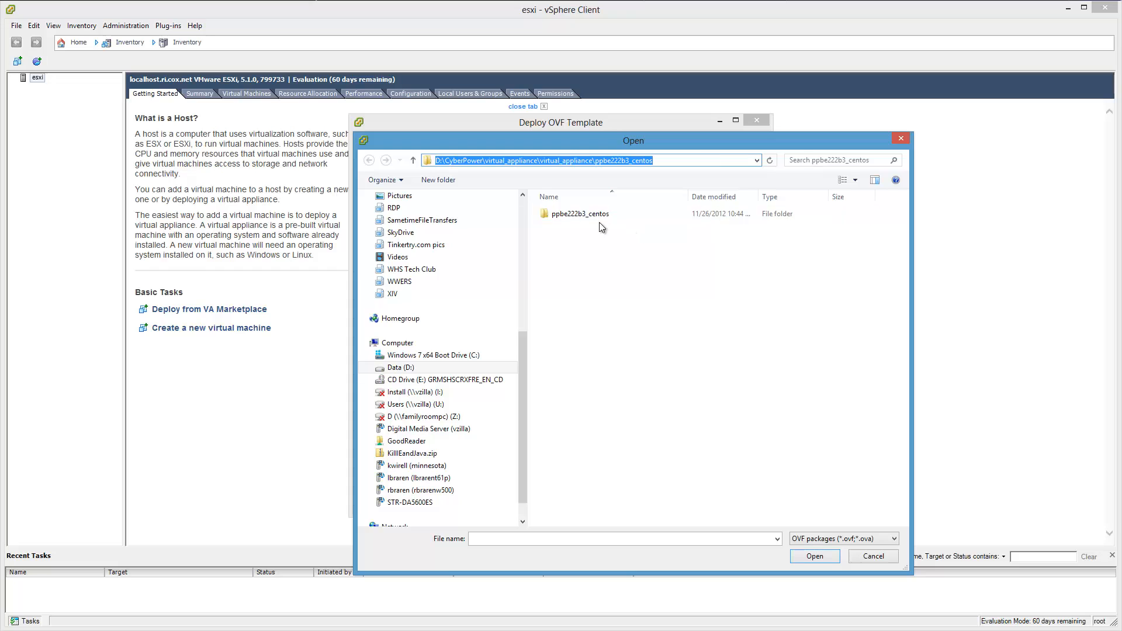
{"action": "double_click", "coordinate": [587, 214]}
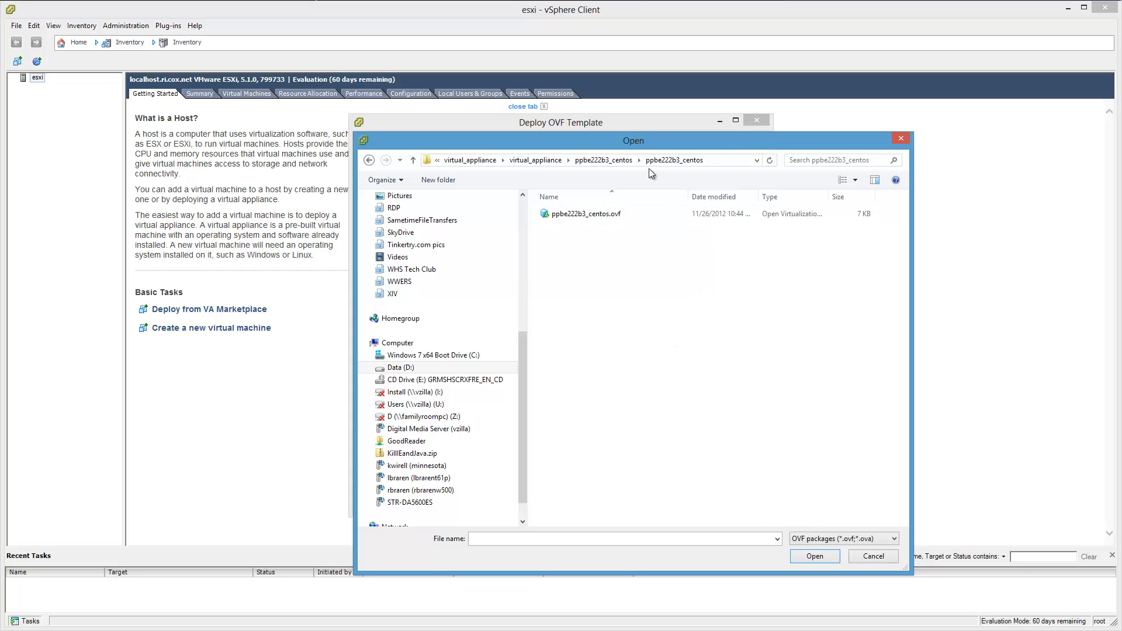
{"action": "double_click", "coordinate": [625, 216]}
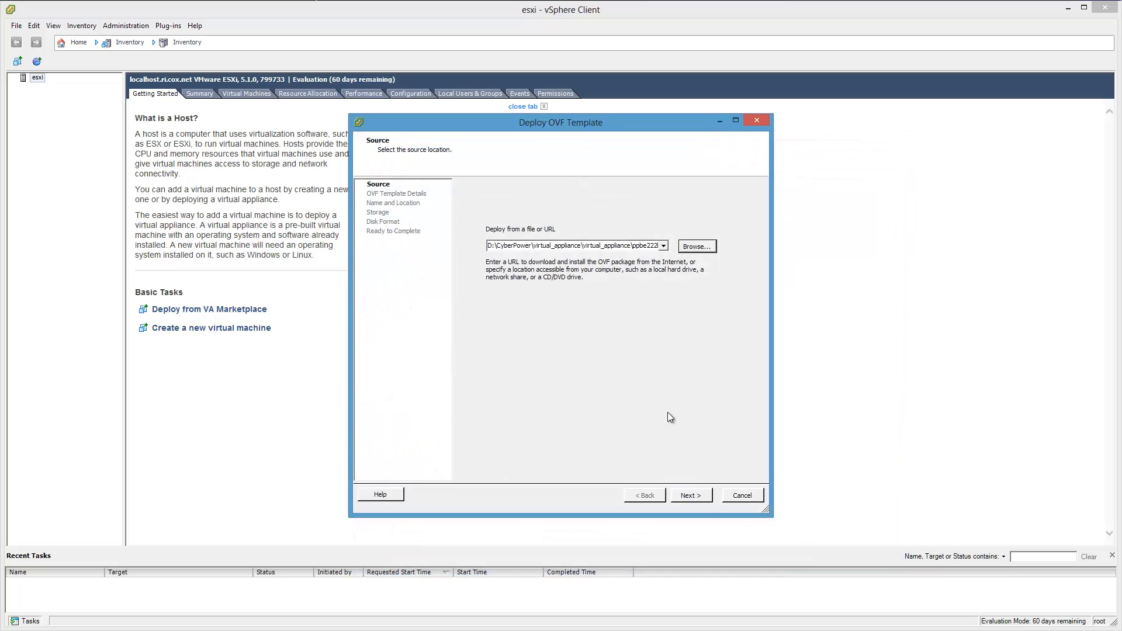
{"action": "left_click", "coordinate": [700, 501]}
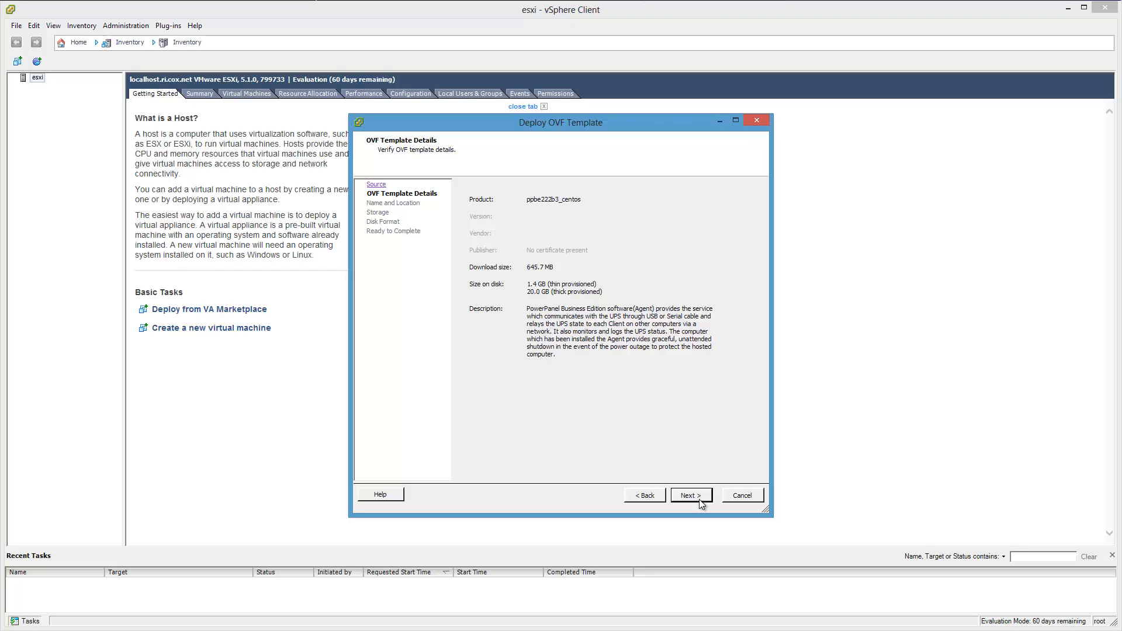
Accept the template details and the name ppbe222b3_centos, and store the virtual machine on the SAMSUNGSSD datastore.
{"action": "left_click", "coordinate": [690, 496]}
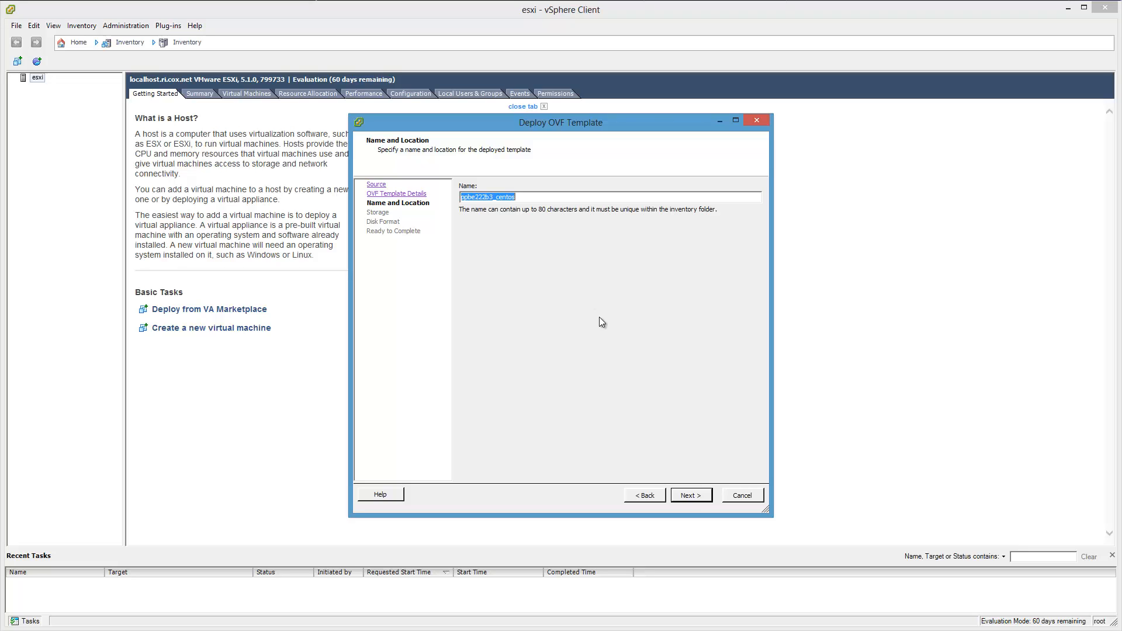
{"action": "left_click", "coordinate": [698, 497]}
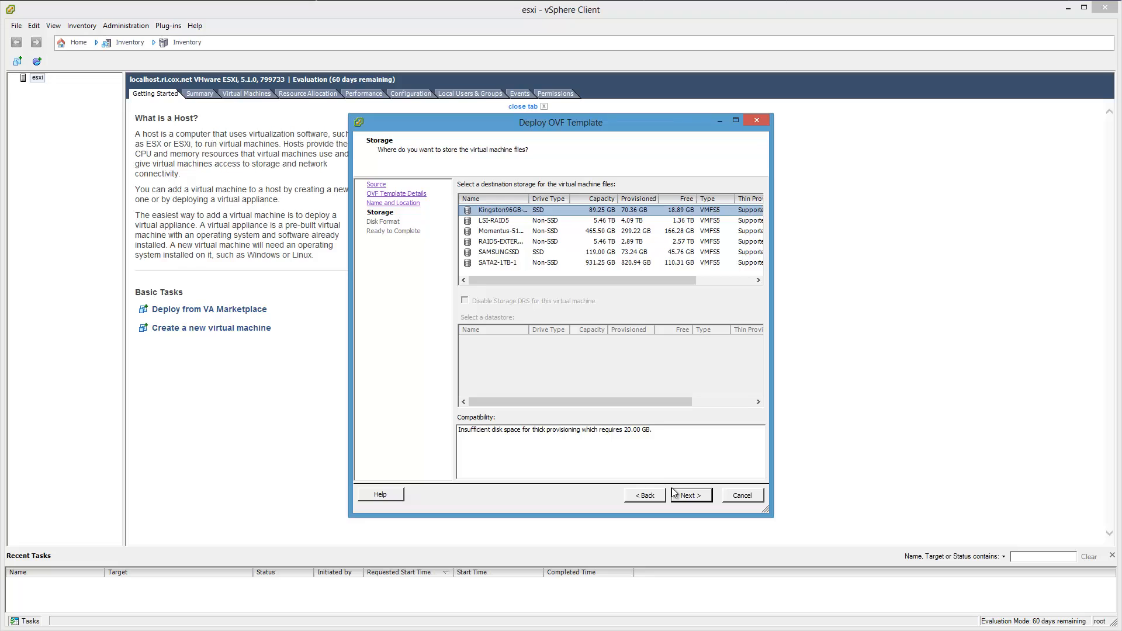
{"action": "left_click", "coordinate": [680, 254]}
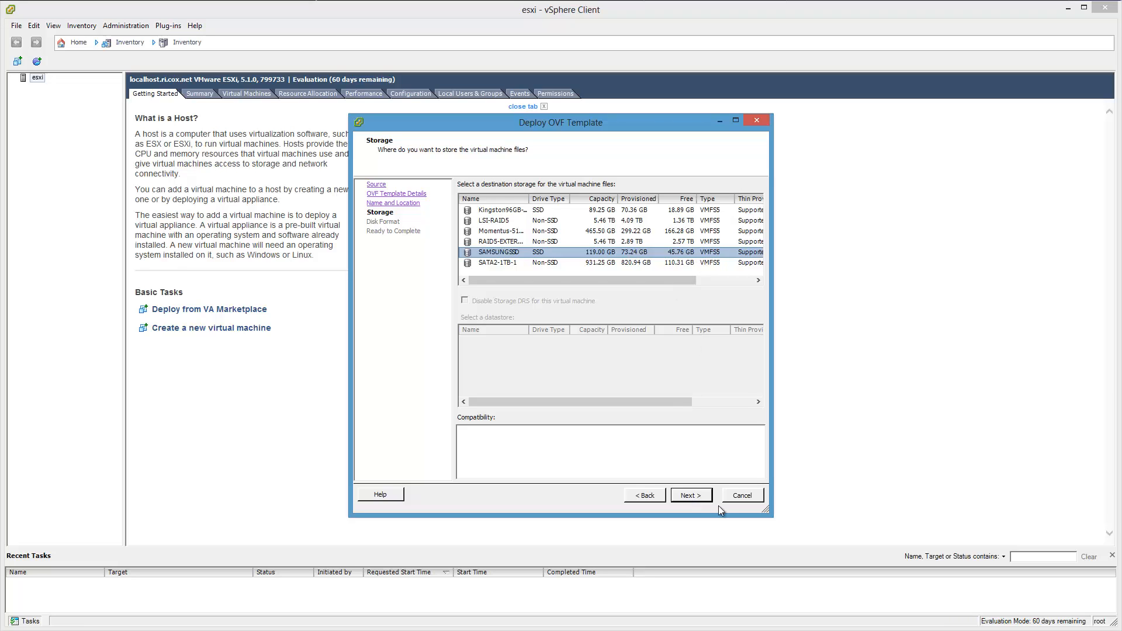
{"action": "left_click", "coordinate": [694, 495]}
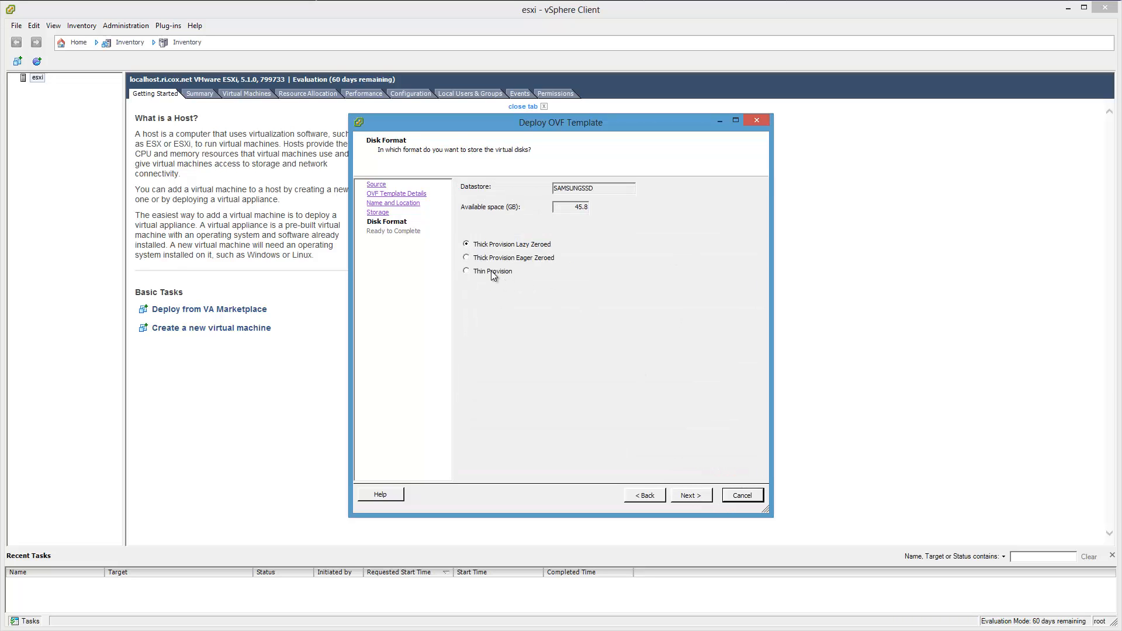
Set the disk format to Thin Provision and start the deployment with power on after deployment enabled.
{"action": "left_click", "coordinate": [491, 271]}
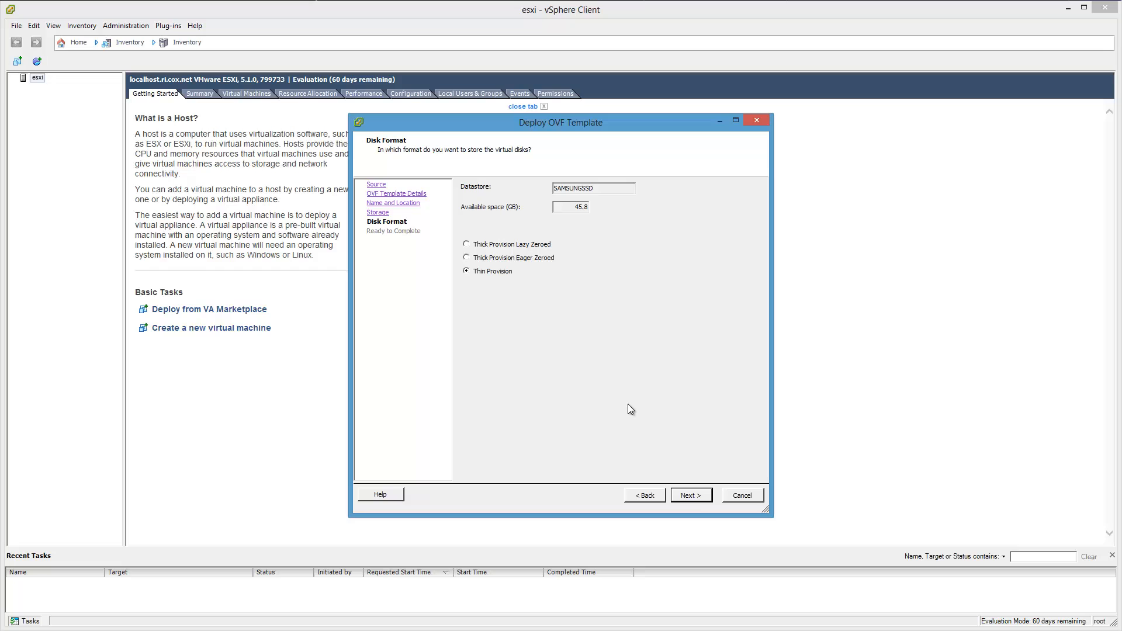
{"action": "left_click", "coordinate": [698, 501]}
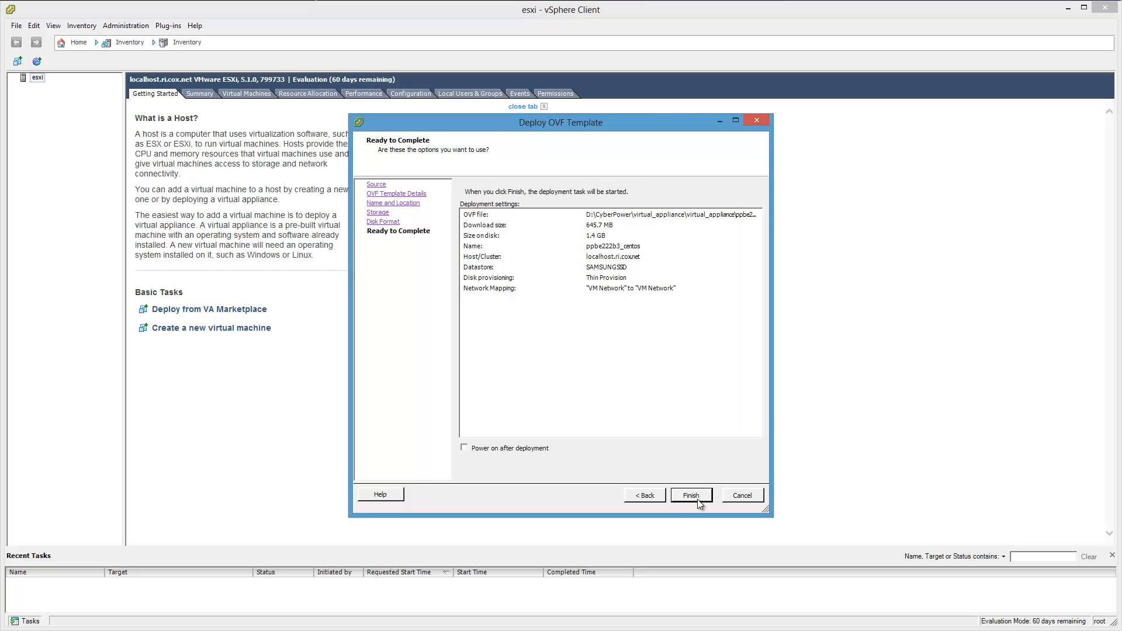
{"action": "left_click", "coordinate": [464, 449]}
{"action": "left_click", "coordinate": [701, 500]}
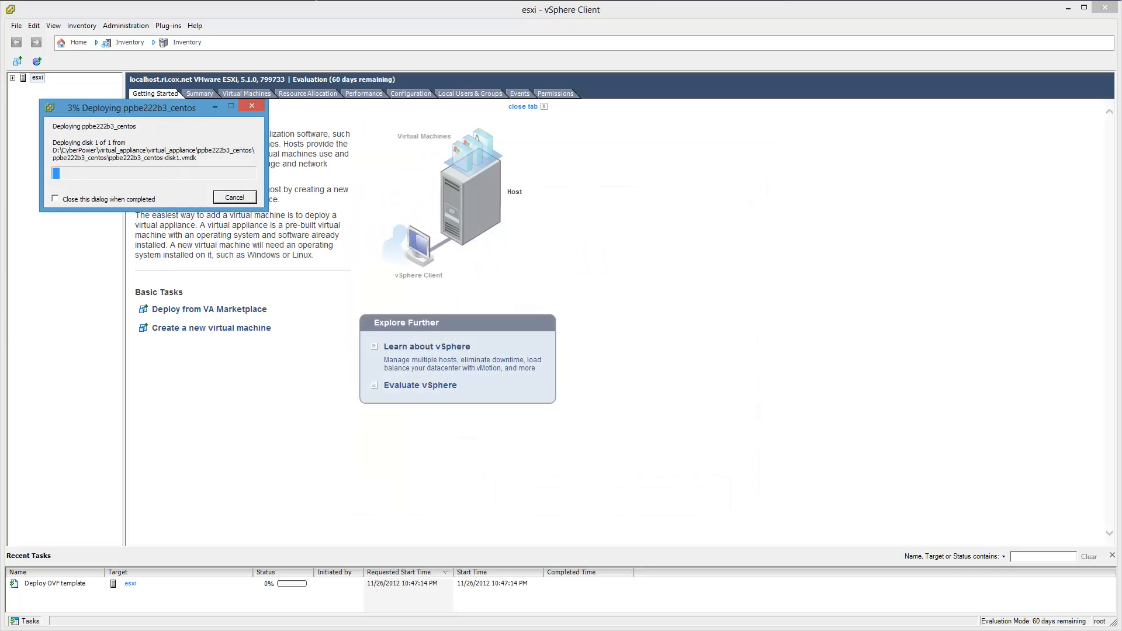
Open Task Manager beside the deployment and examine the active Ethernet adapter's throughput in an enlarged performance graph.
{"action": "key", "text": "ctrl+shift+Escape"}
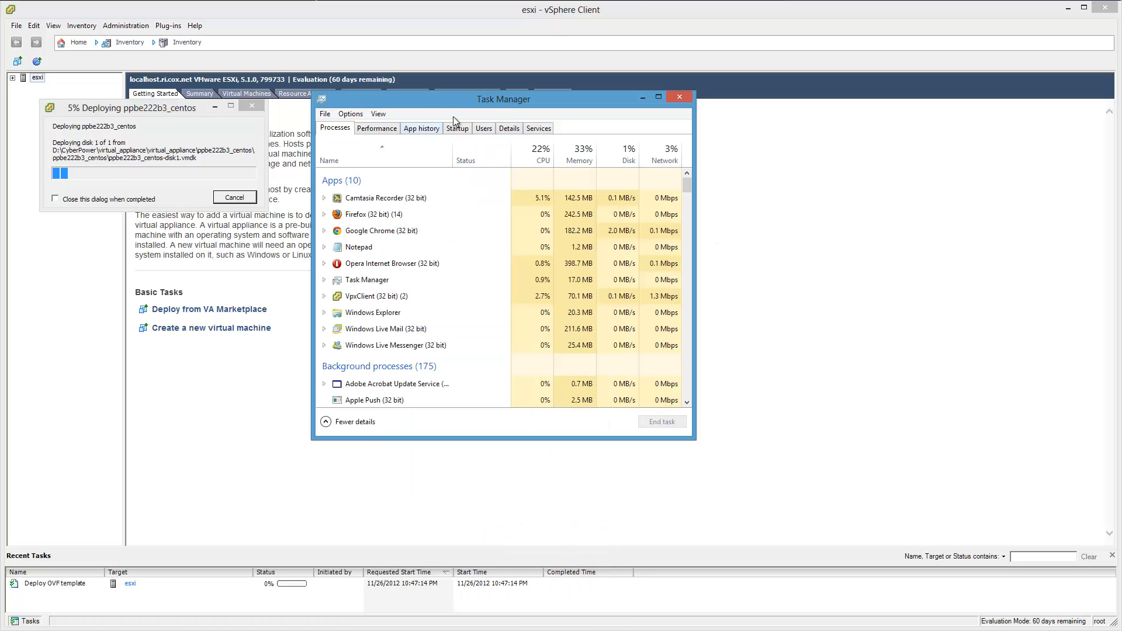
{"action": "left_click_drag", "start_coordinate": [588, 115], "coordinate": [941, 113]}
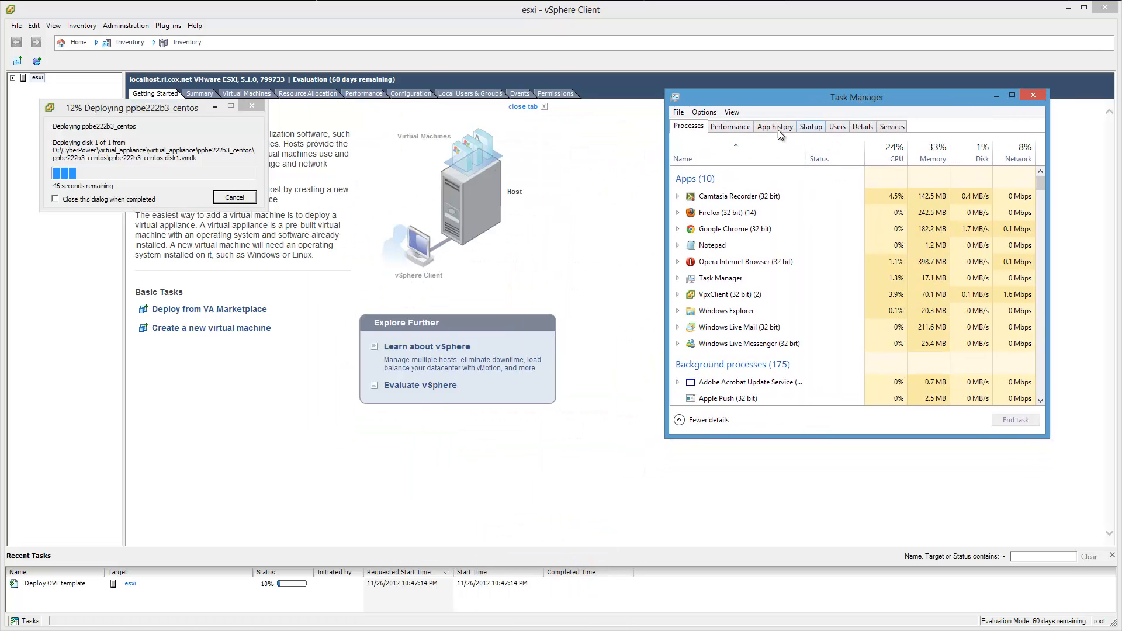
{"action": "left_click", "coordinate": [731, 127]}
{"action": "left_click", "coordinate": [731, 379]}
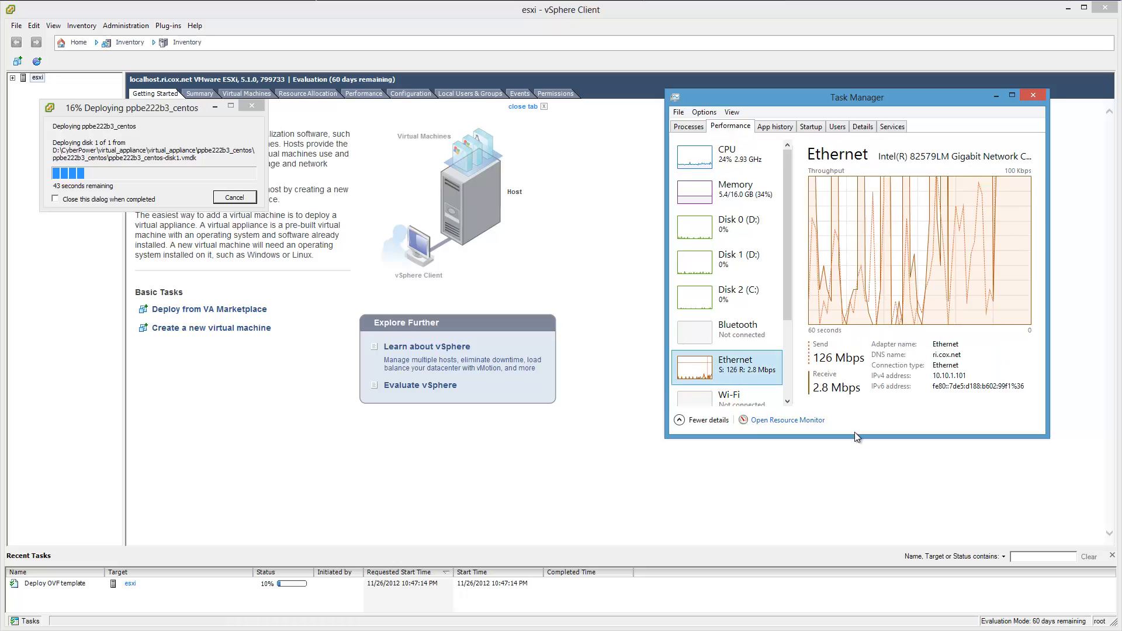
{"action": "left_click_drag", "start_coordinate": [1049, 437], "coordinate": [1110, 605]}
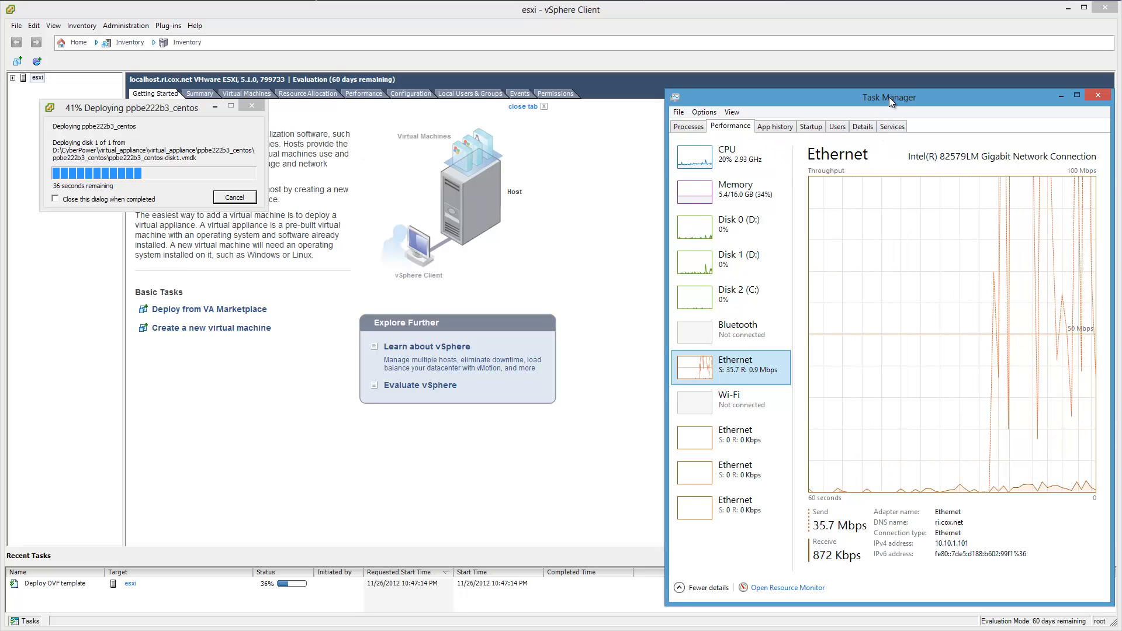
{"action": "left_click_drag", "start_coordinate": [888, 97], "coordinate": [956, 104]}
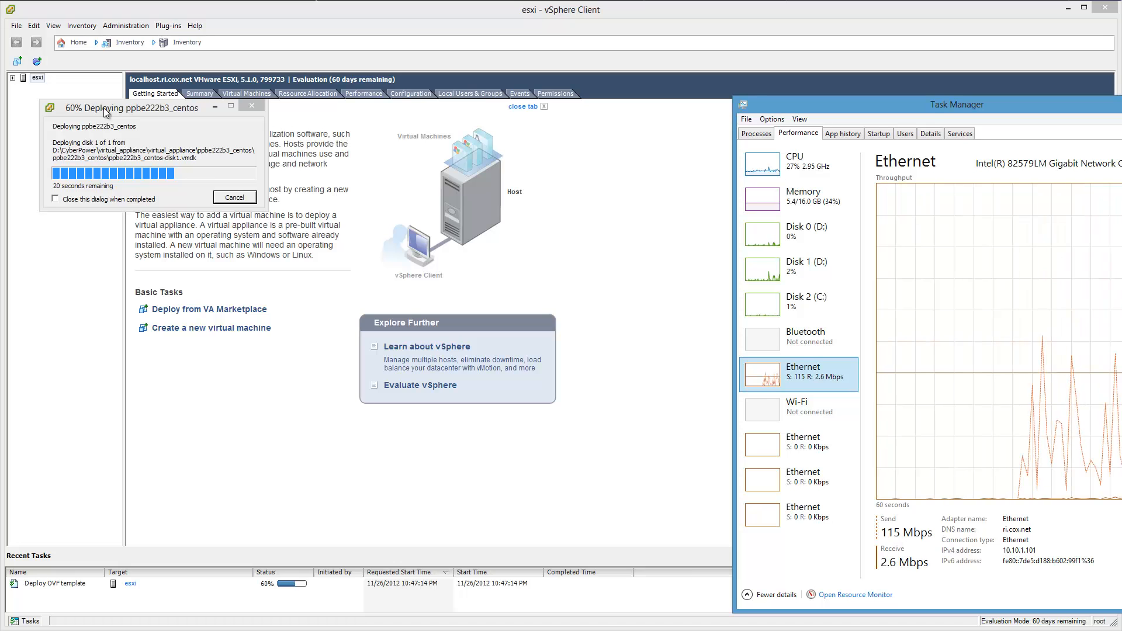
Move the deployment progress window off the inventory, expand the esxi host and show the console of ppbe222b3_centos.
{"action": "left_click_drag", "start_coordinate": [106, 112], "coordinate": [75, 539]}
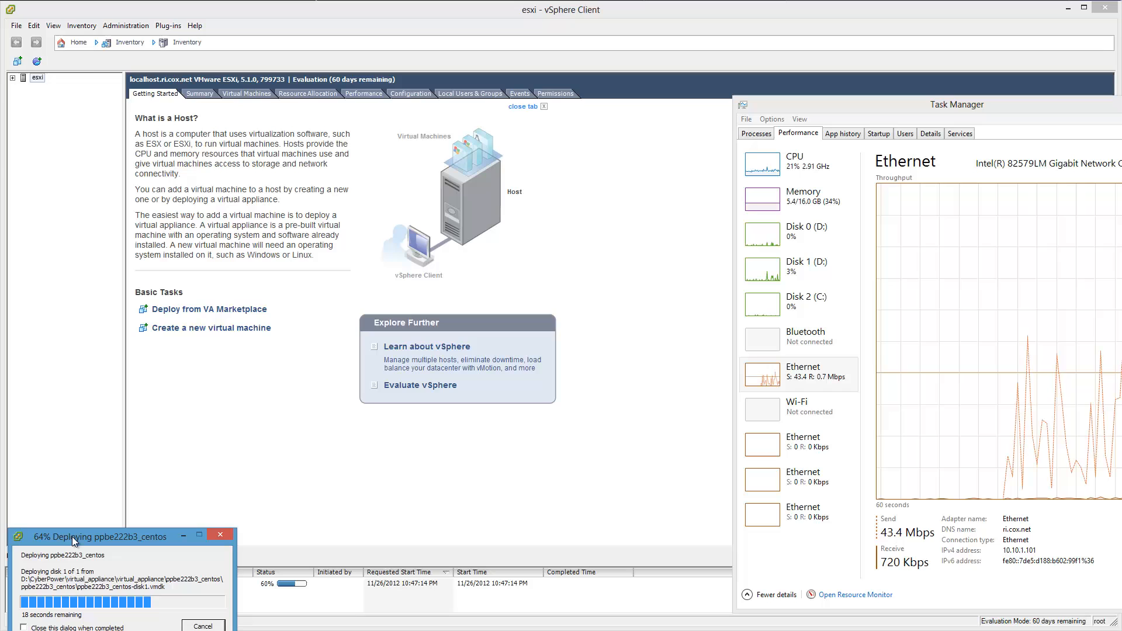
{"action": "left_click", "coordinate": [13, 78]}
{"action": "left_click", "coordinate": [48, 89]}
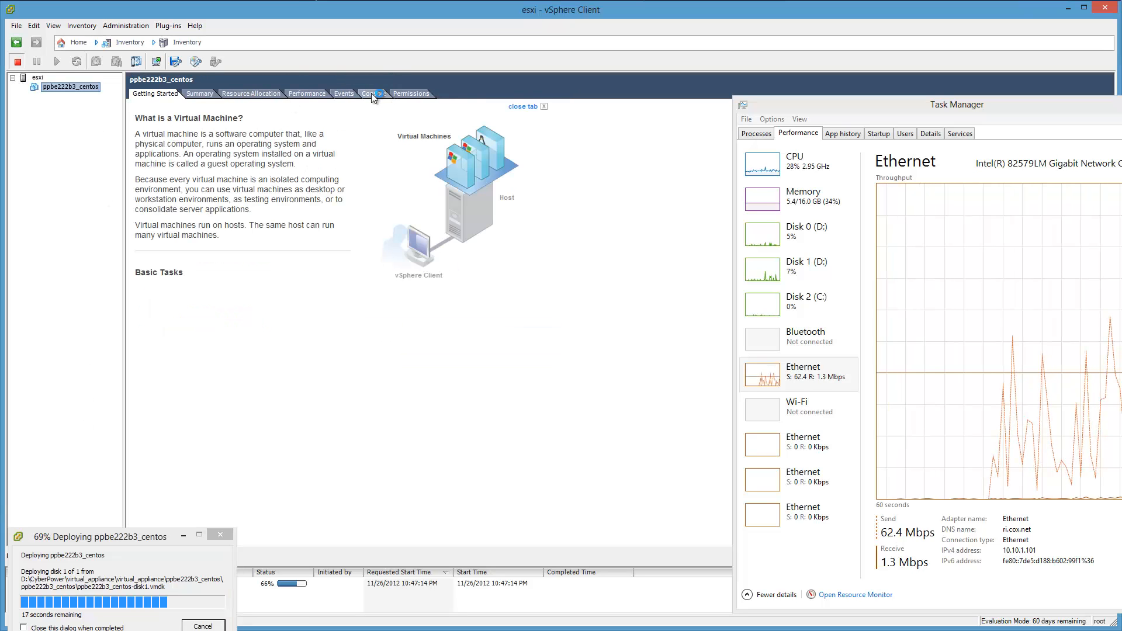
{"action": "left_click", "coordinate": [374, 94]}
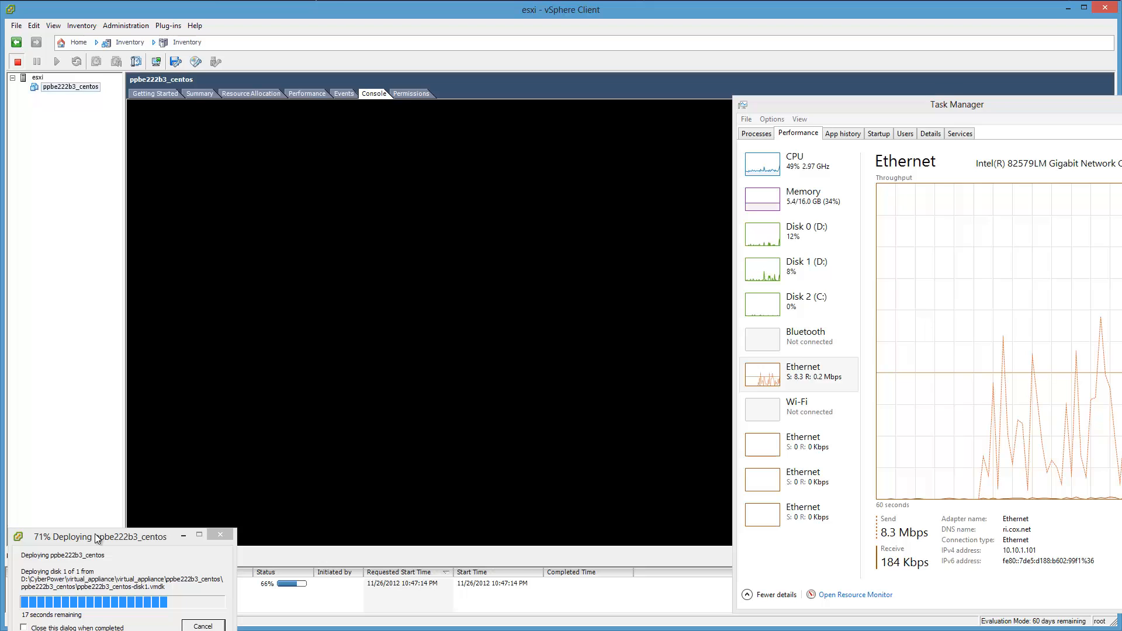
Arrange the deployment progress window and Task Manager so they do not overlap and the whole throughput graph is in view.
{"action": "left_click_drag", "start_coordinate": [97, 537], "coordinate": [133, 206]}
{"action": "left_click_drag", "start_coordinate": [155, 170], "coordinate": [564, 16]}
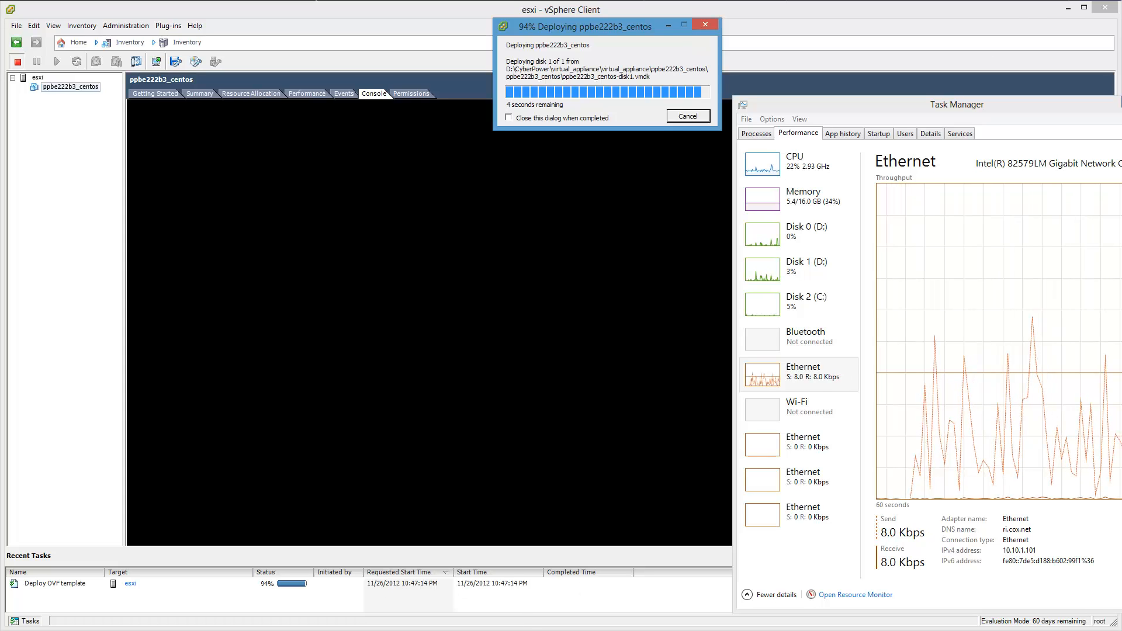
{"action": "left_click_drag", "start_coordinate": [1037, 96], "coordinate": [969, 68]}
{"action": "left_click_drag", "start_coordinate": [617, 30], "coordinate": [556, 29]}
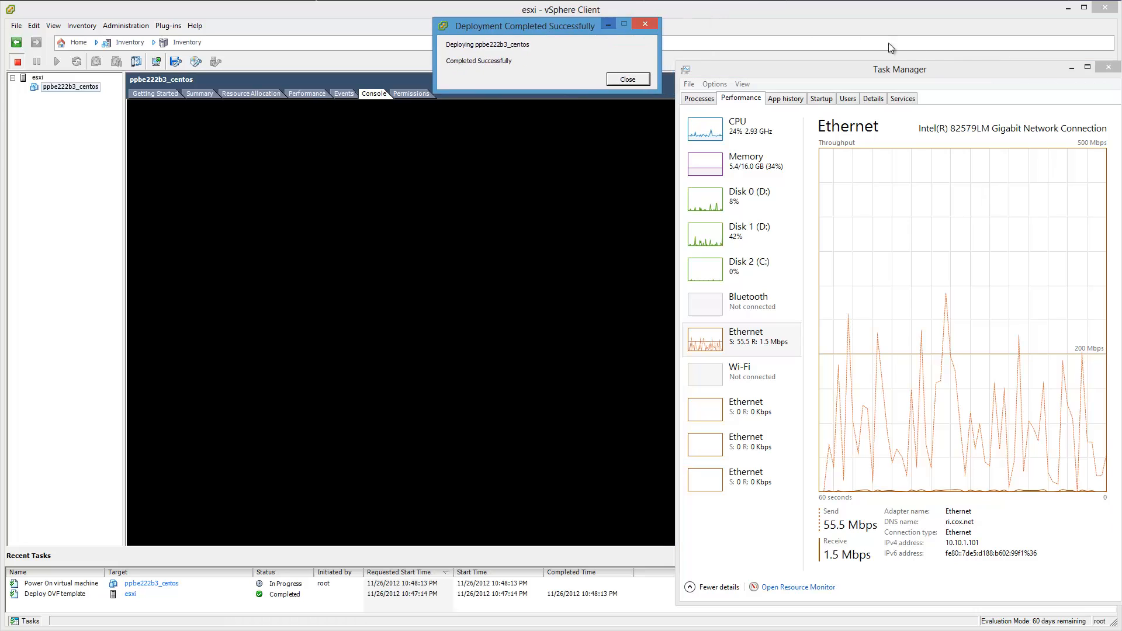
Minimize Task Manager and dismiss the finished deployment dialog.
{"action": "left_click", "coordinate": [1071, 68]}
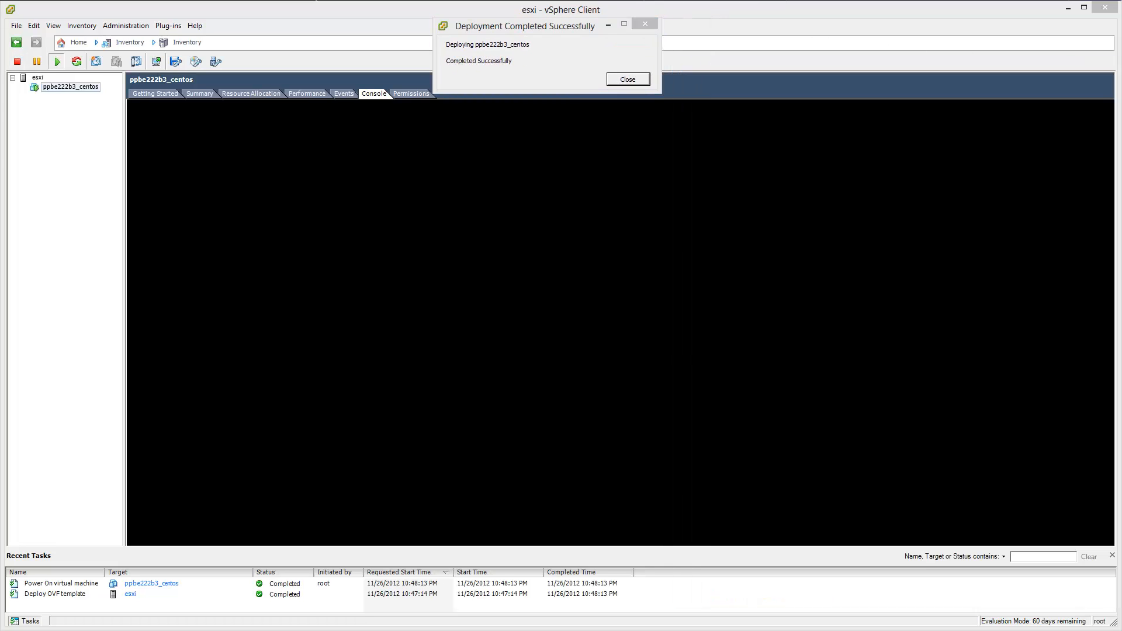
{"action": "left_click", "coordinate": [629, 79]}
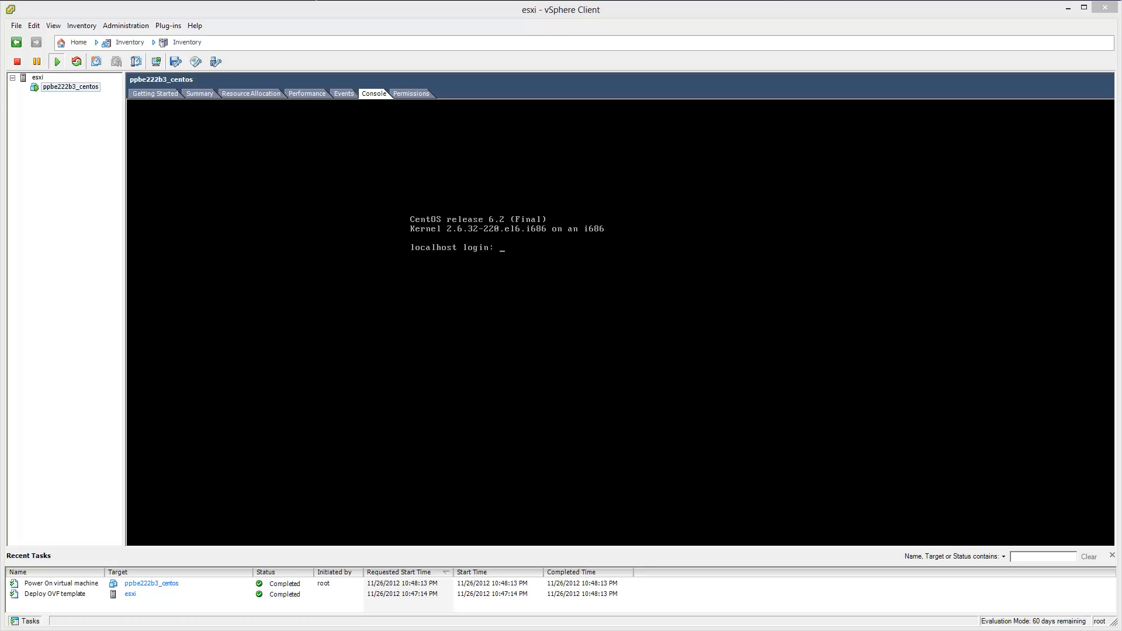
Open the hardware settings of ppbe222b3_centos, select its USB controller, and start adding a USB Device.
{"action": "right_click", "coordinate": [61, 93]}
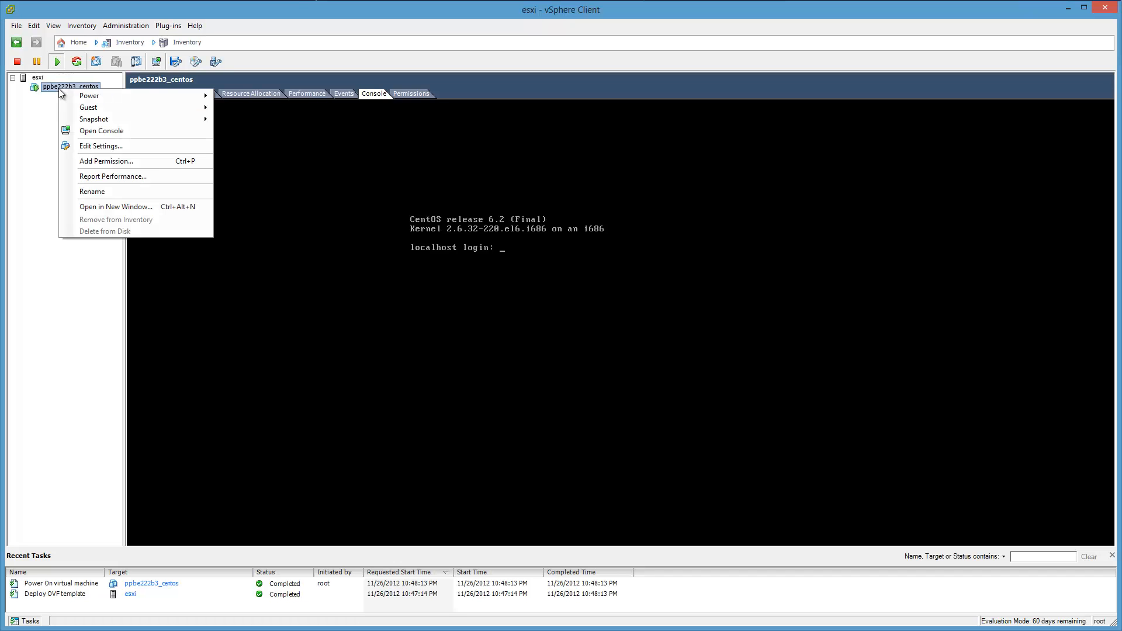
{"action": "left_click", "coordinate": [108, 146]}
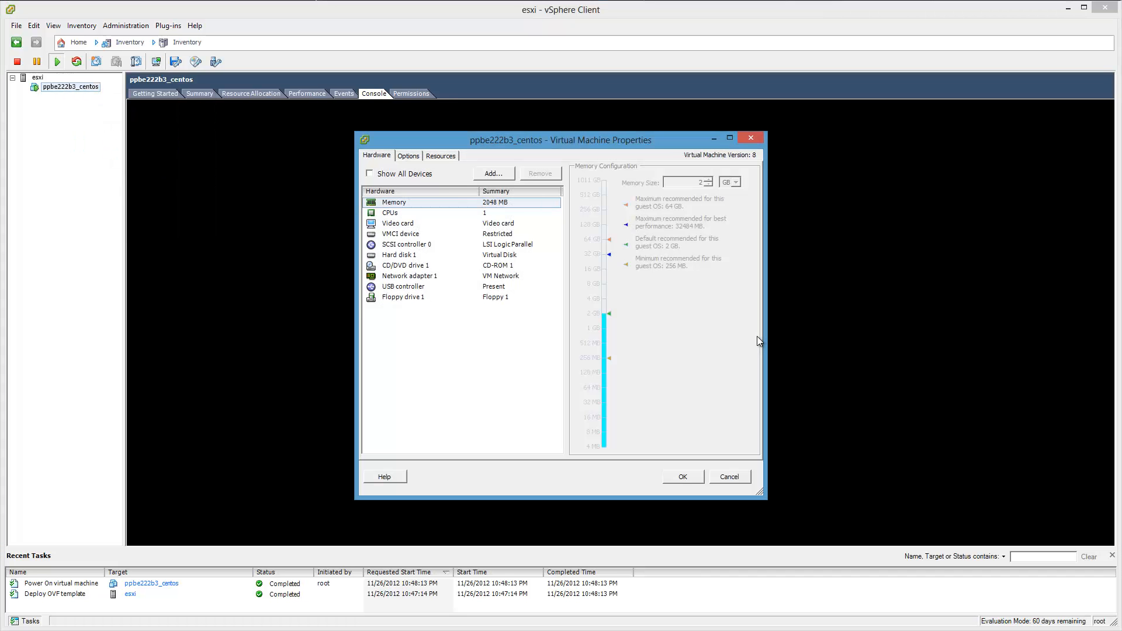
{"action": "left_click", "coordinate": [433, 286]}
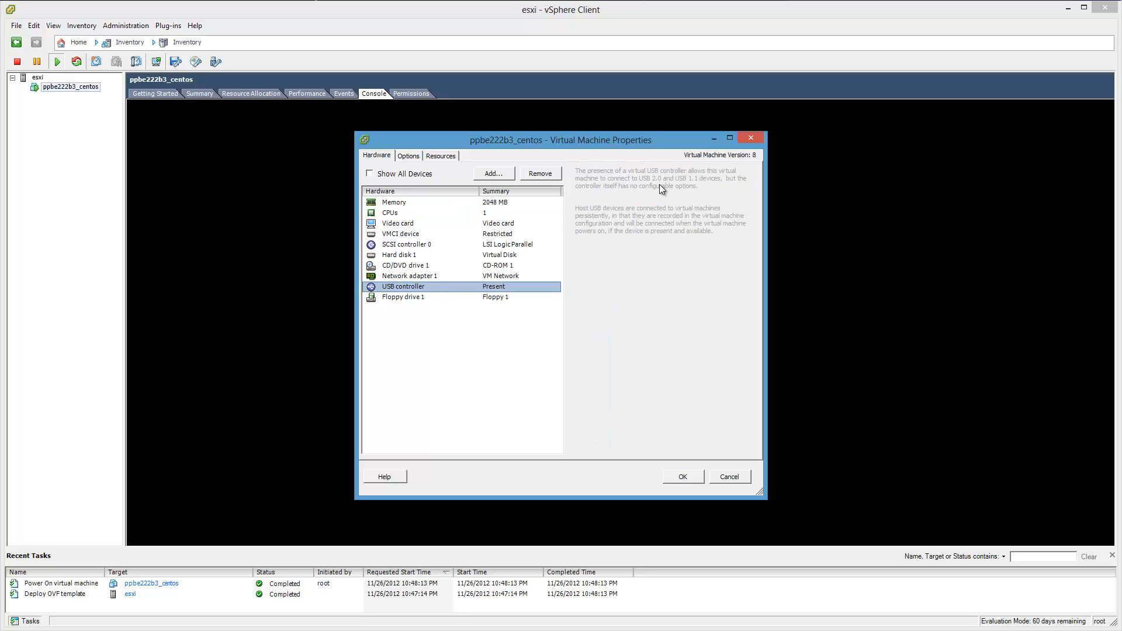
{"action": "left_click", "coordinate": [493, 175]}
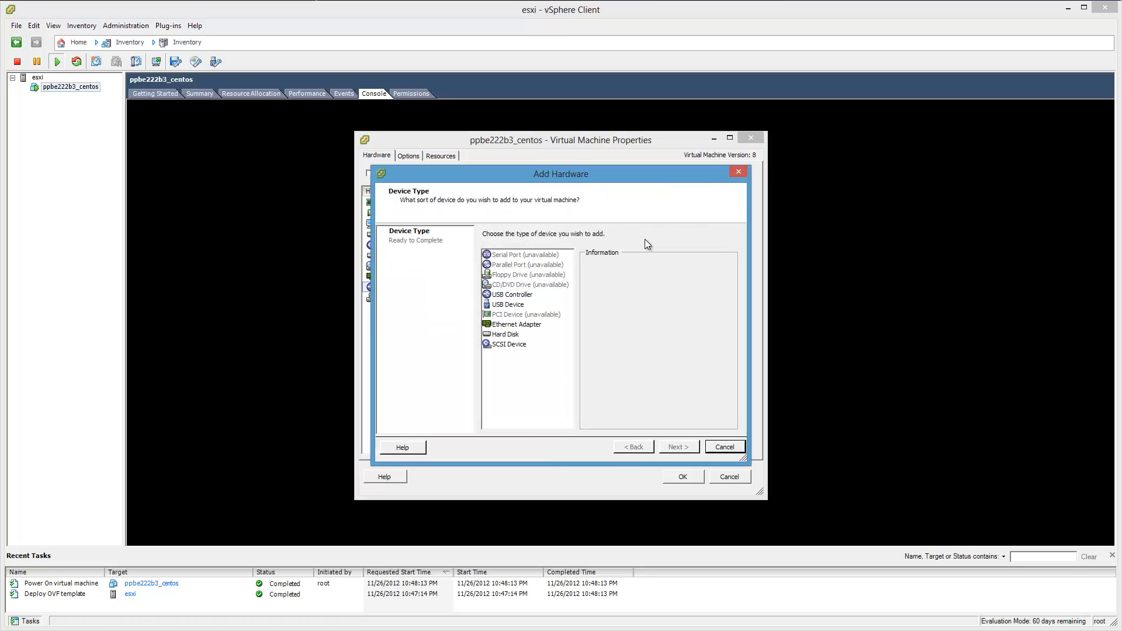
{"action": "left_click", "coordinate": [525, 303]}
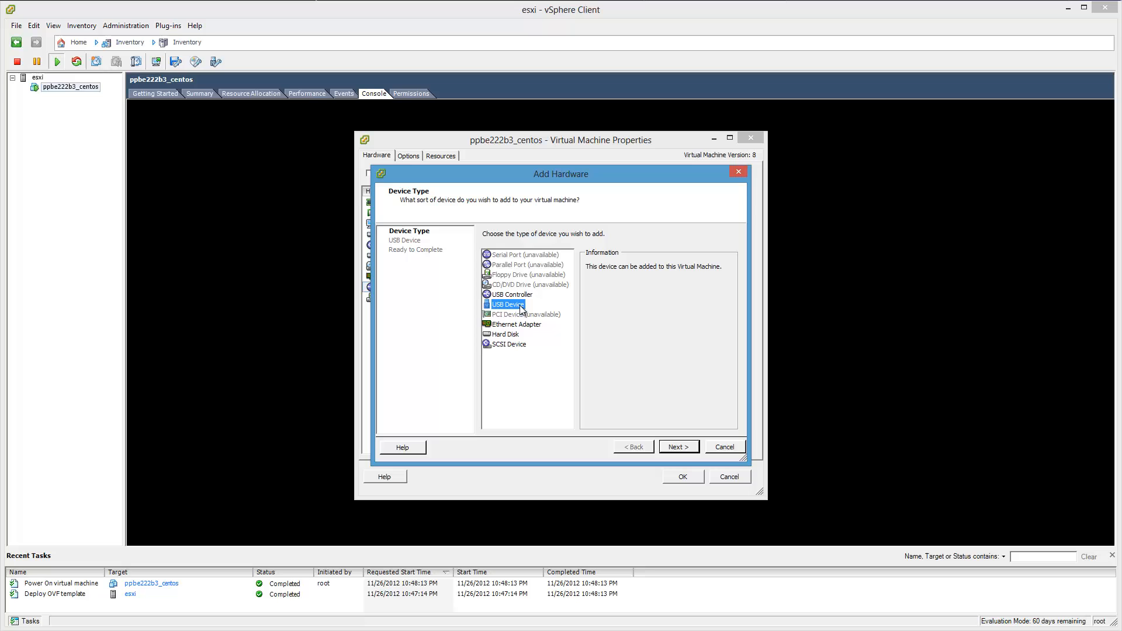
{"action": "left_click", "coordinate": [678, 448]}
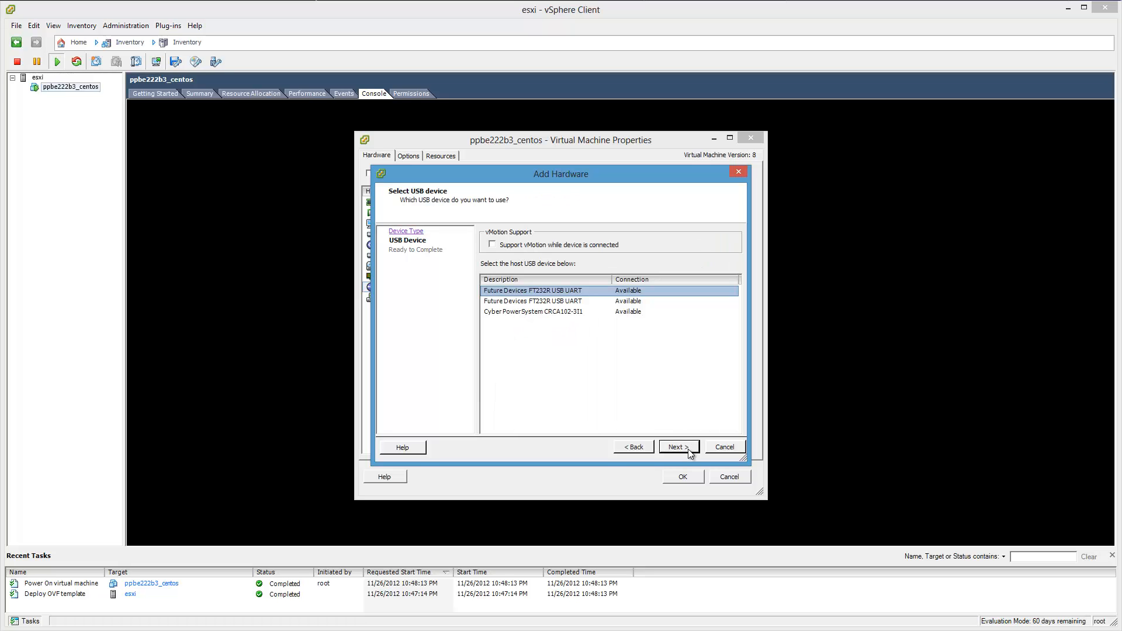
Add the host's Cyber Power System CRCA102-3I1 USB device with vMotion support enabled and save the virtual machine settings.
{"action": "left_click", "coordinate": [513, 312]}
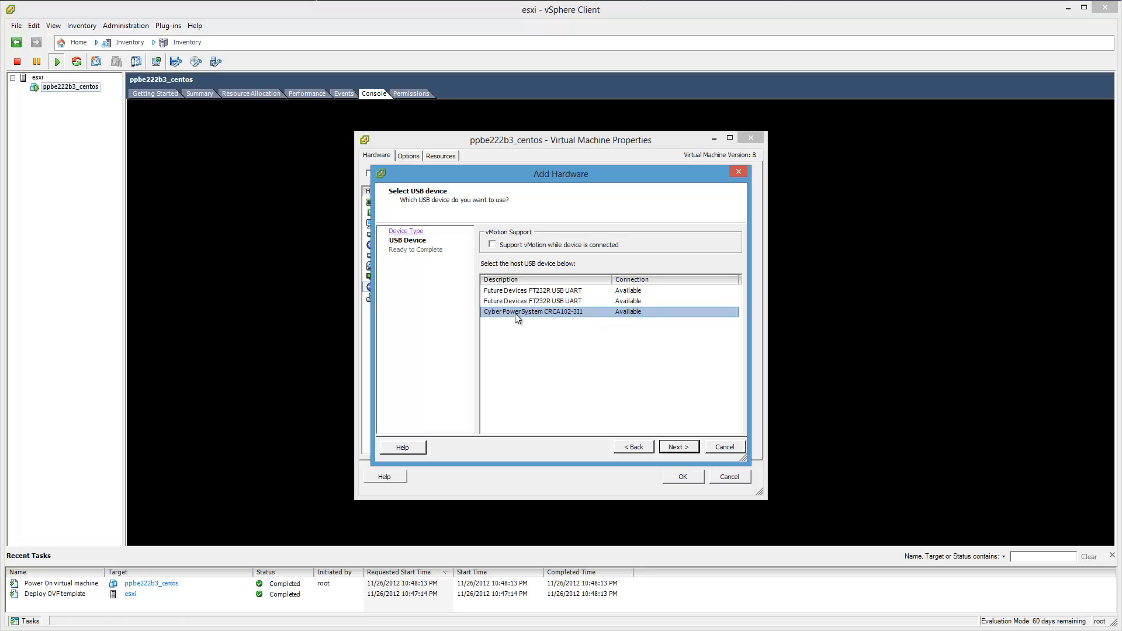
{"action": "left_click", "coordinate": [492, 245]}
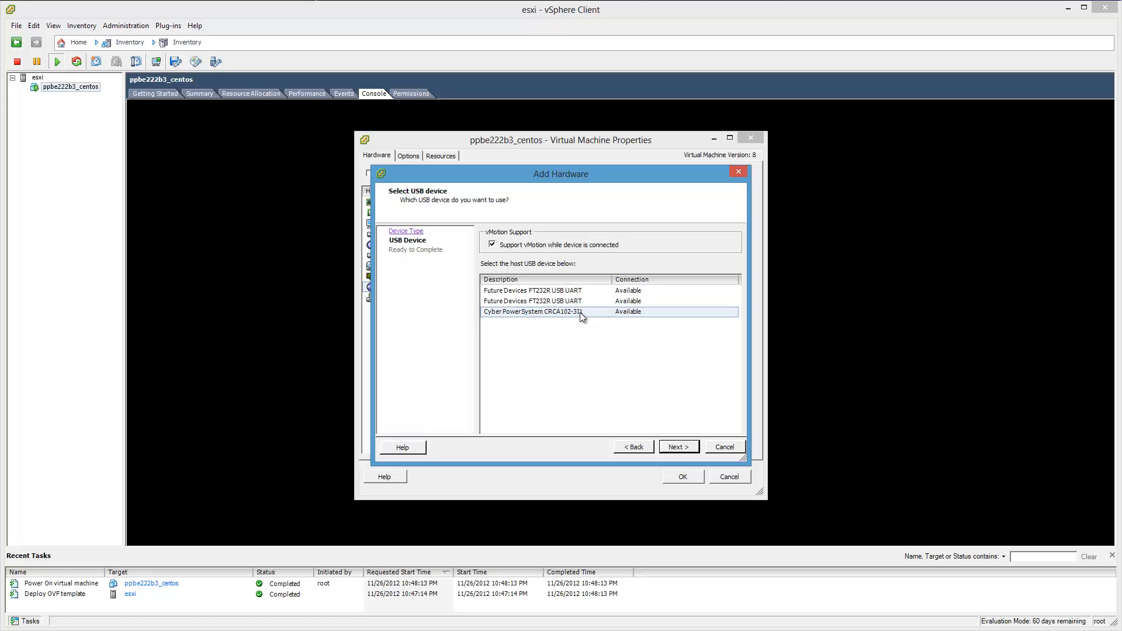
{"action": "left_click", "coordinate": [580, 312]}
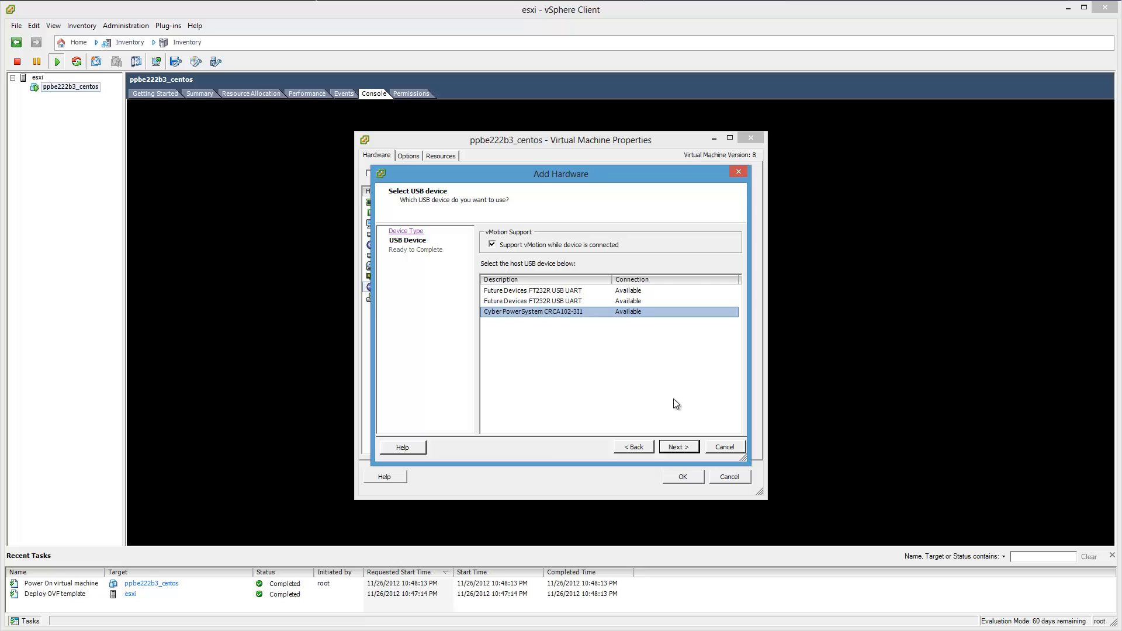
{"action": "left_click", "coordinate": [677, 447]}
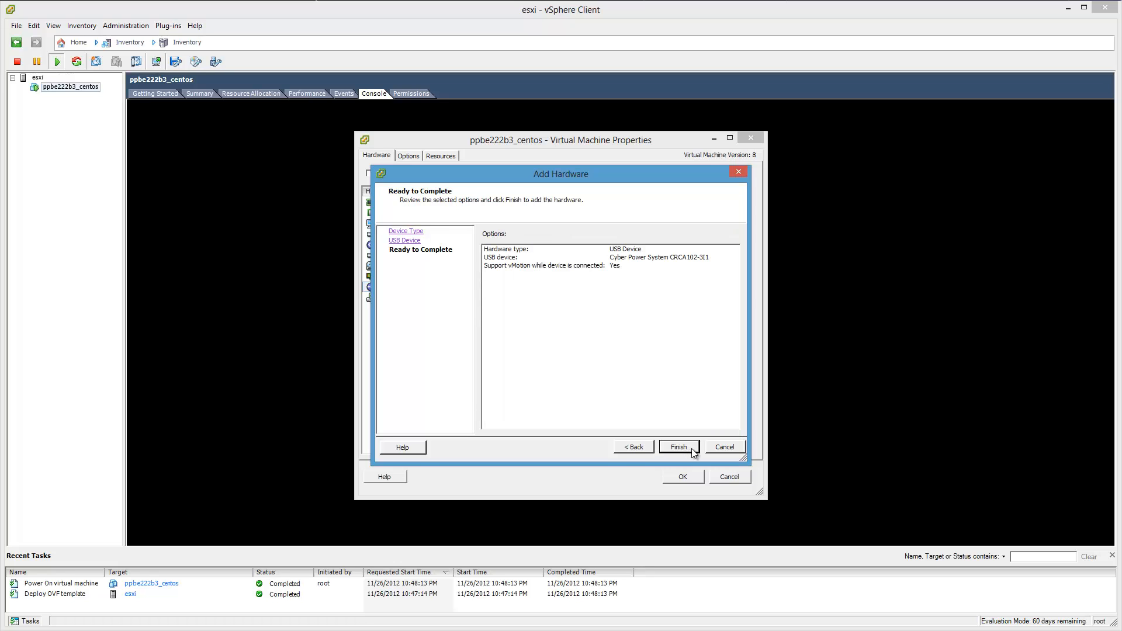
{"action": "left_click", "coordinate": [693, 450]}
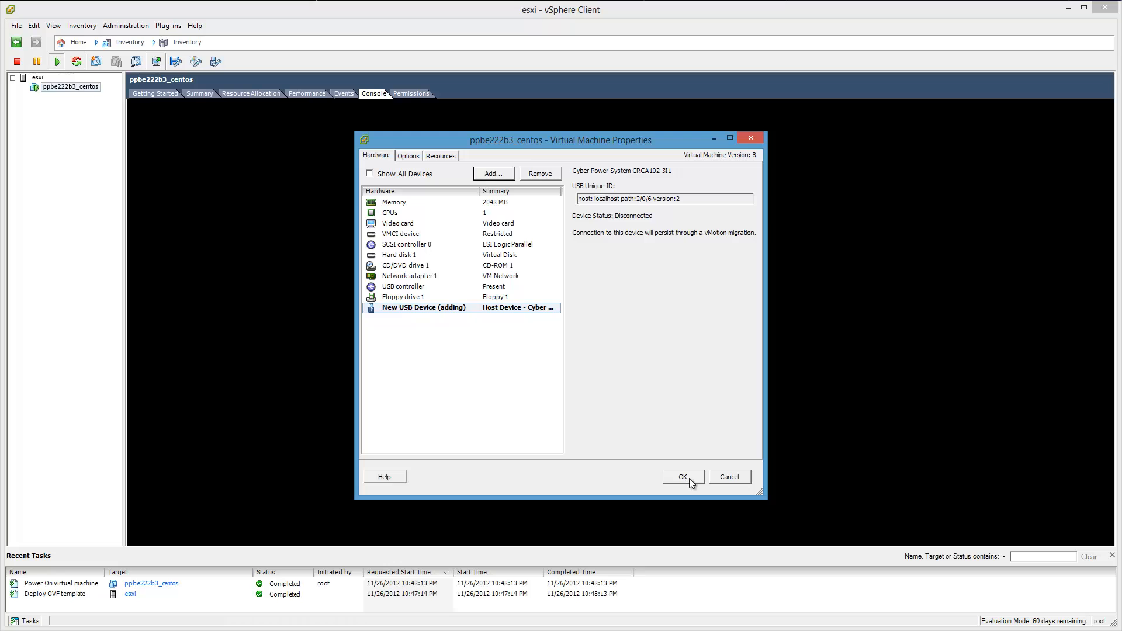
{"action": "left_click", "coordinate": [689, 478]}
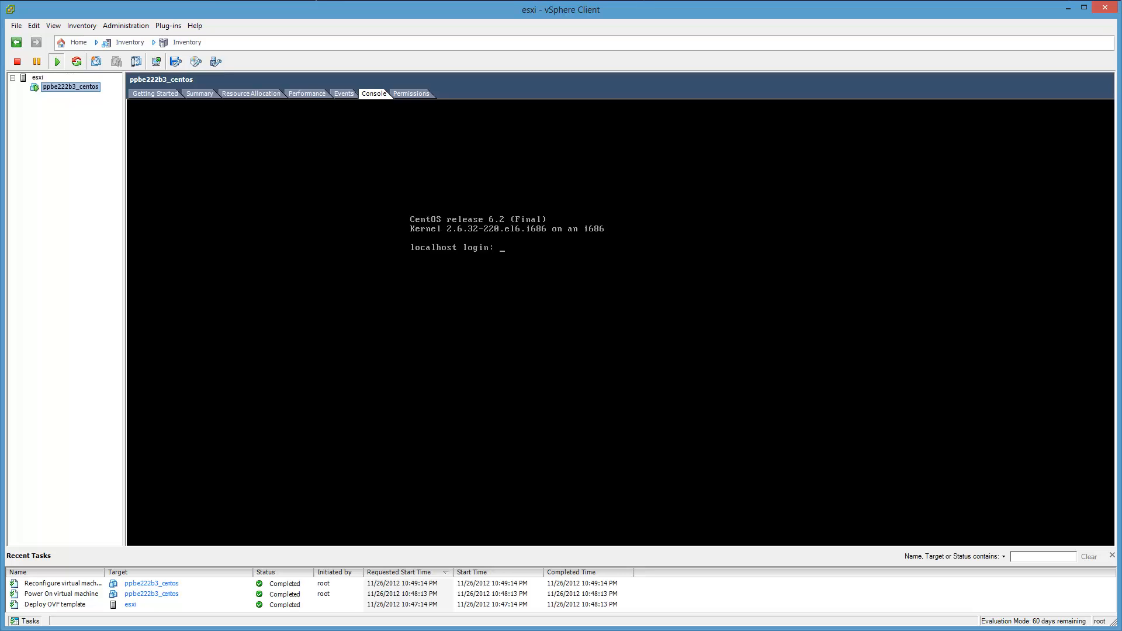
Narrow the vSphere Client window and its inventory pane, and place the VA_info.txt Notepad window beside it.
{"action": "left_click_drag", "start_coordinate": [0, 192], "coordinate": [0, 251]}
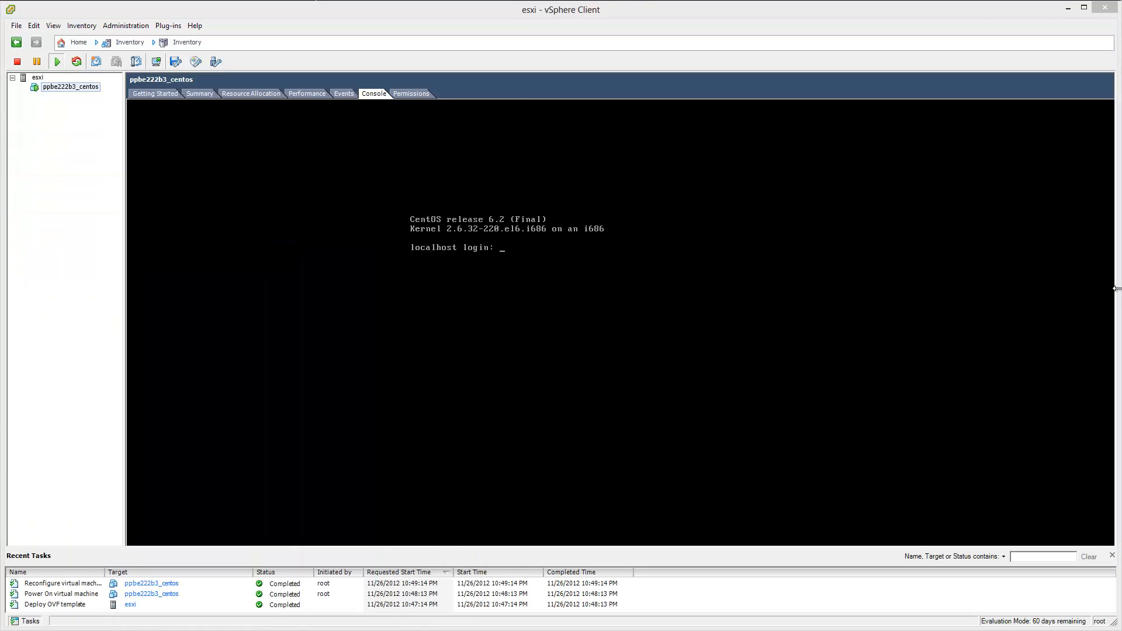
{"action": "left_click_drag", "start_coordinate": [1117, 290], "coordinate": [722, 269]}
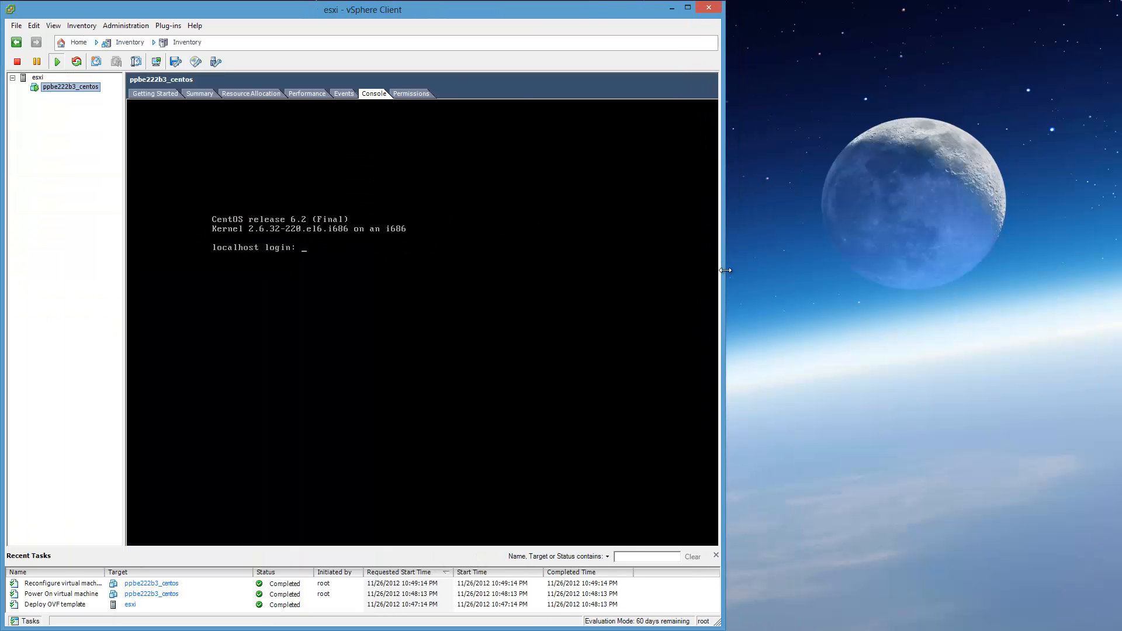
{"action": "left_click_drag", "start_coordinate": [125, 214], "coordinate": [103, 214]}
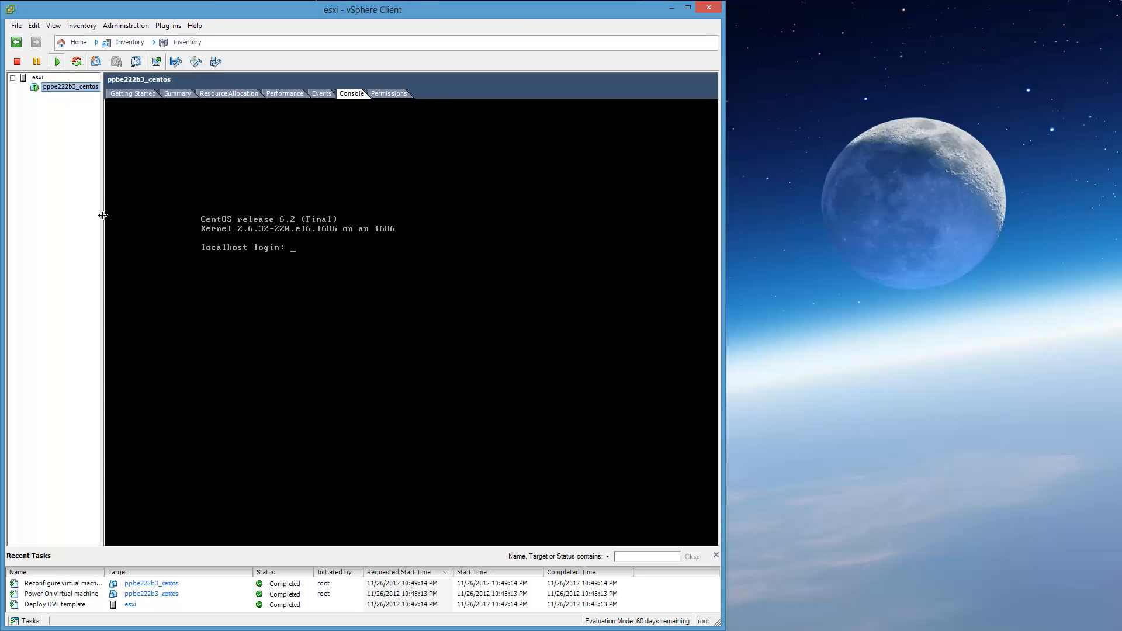
{"action": "key", "text": "alt+Tab"}
{"action": "left_click_drag", "start_coordinate": [686, 184], "coordinate": [1039, 8]}
{"action": "left_click", "coordinate": [387, 297]}
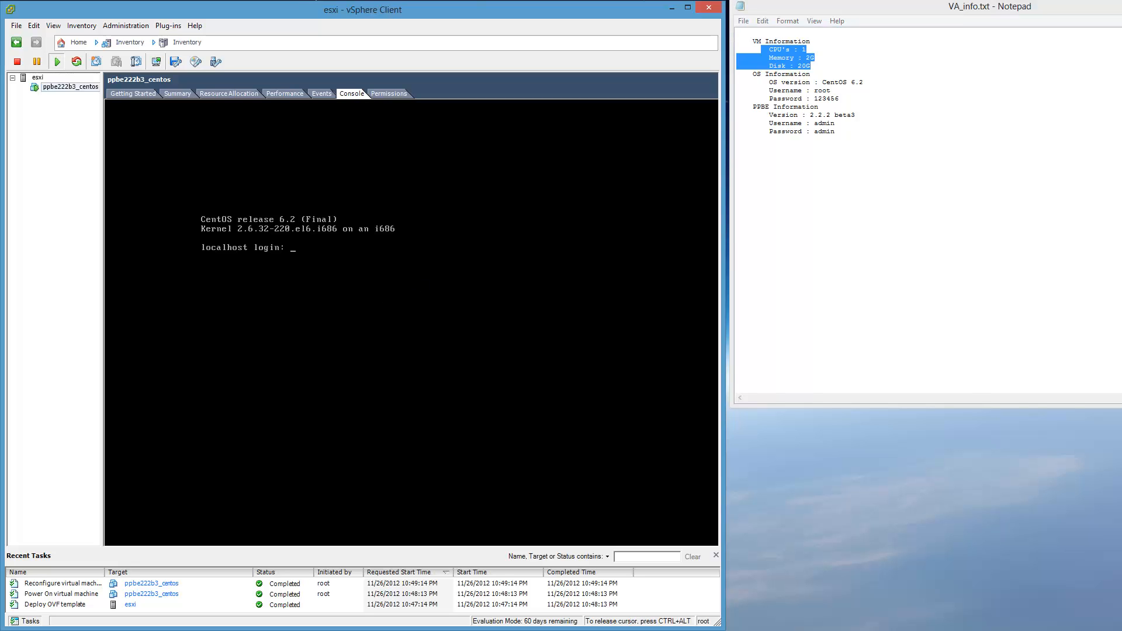
{"action": "key", "text": "ctrl+alt"}
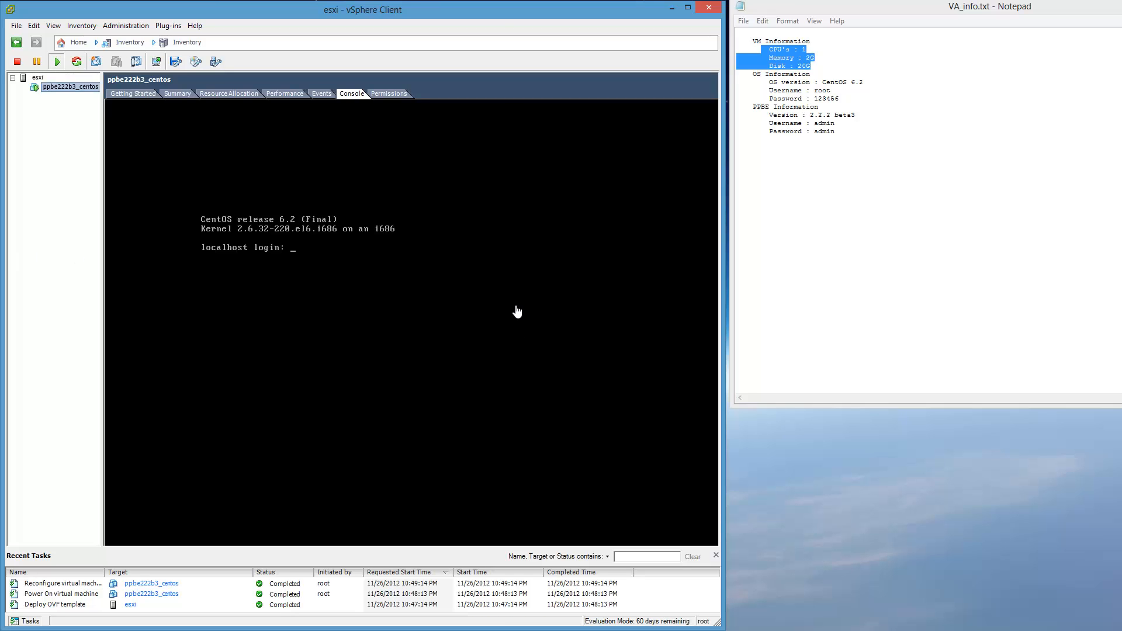
{"action": "left_click", "coordinate": [532, 273]}
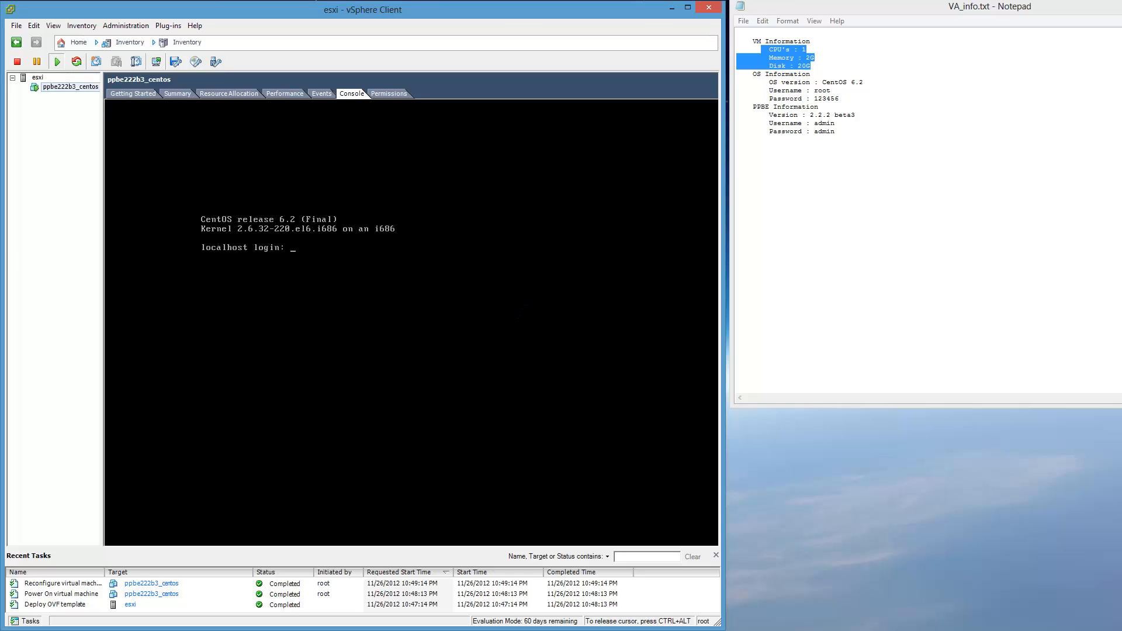
{"action": "type", "text": "admoi"}
{"action": "key", "text": "BackSpace"}
{"action": "key", "text": "BackSpace"}
{"action": "key", "text": "BackSpace"}
{"action": "key", "text": "BackSpace"}
{"action": "key", "text": "BackSpace"}
{"action": "key", "text": "ctrl+alt"}
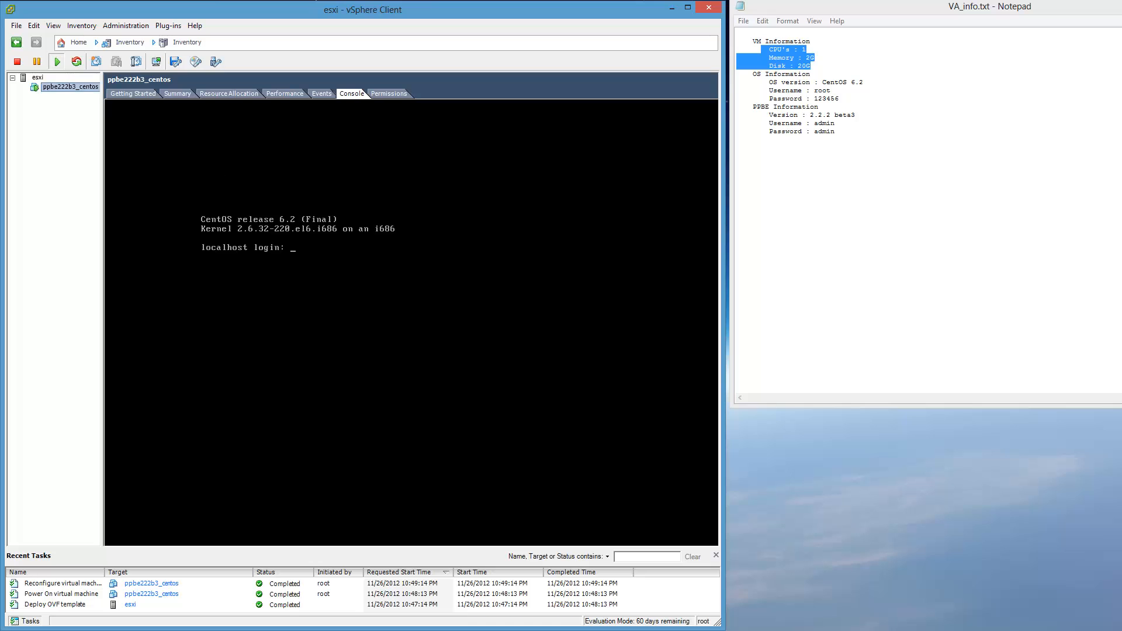
Show the summary of ppbe222b3_centos and enable Synchronize guest time with host in its VMware Tools options.
{"action": "left_click", "coordinate": [176, 92]}
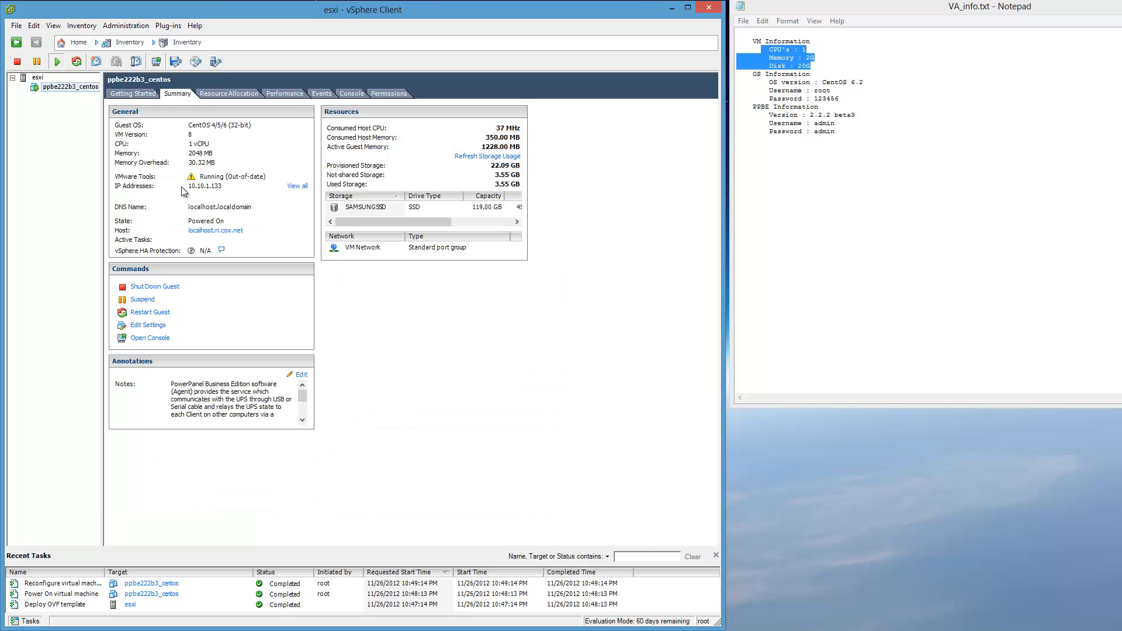
{"action": "mouse_move", "coordinate": [212, 181]}
{"action": "left_click", "coordinate": [158, 327]}
{"action": "left_click_drag", "start_coordinate": [386, 137], "coordinate": [776, 127]}
{"action": "left_click", "coordinate": [600, 145]}
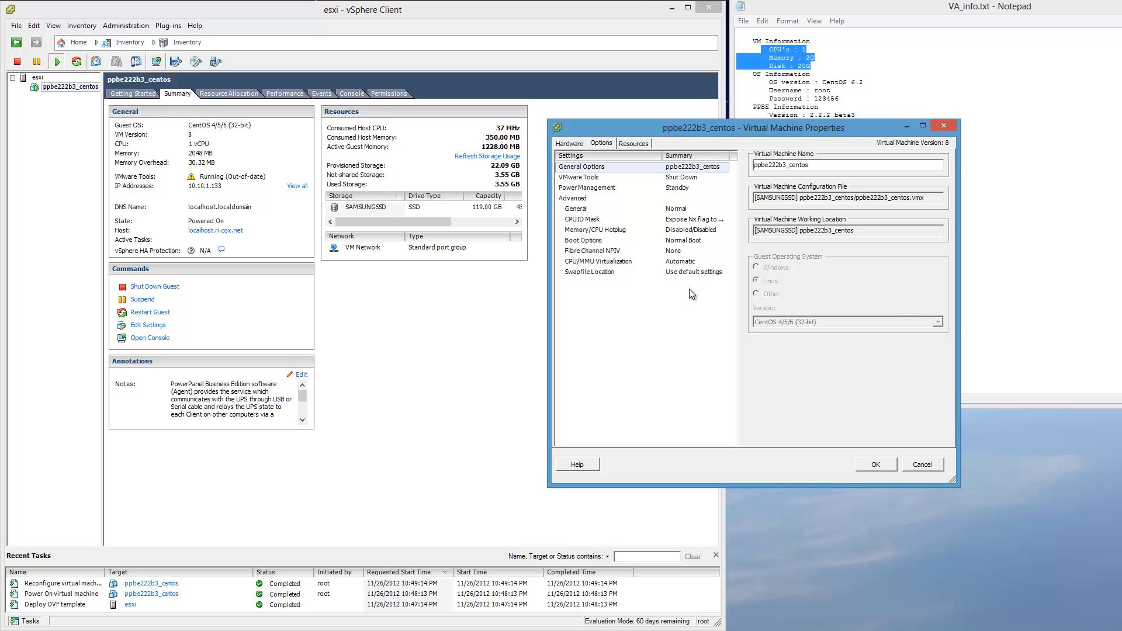
{"action": "left_click", "coordinate": [605, 174]}
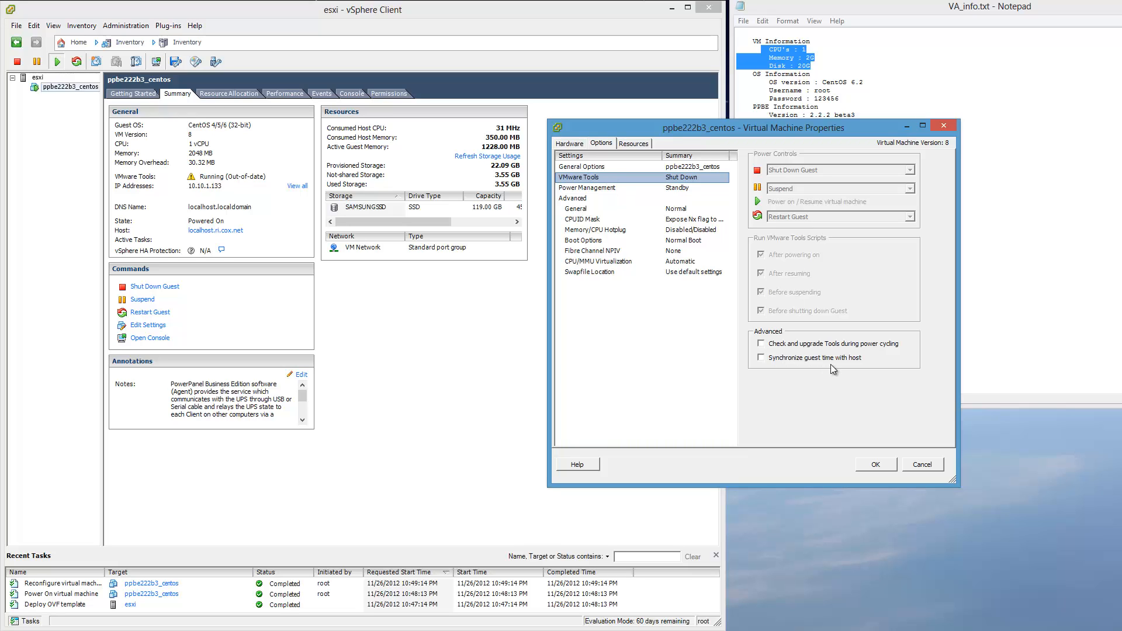
{"action": "left_click", "coordinate": [760, 358]}
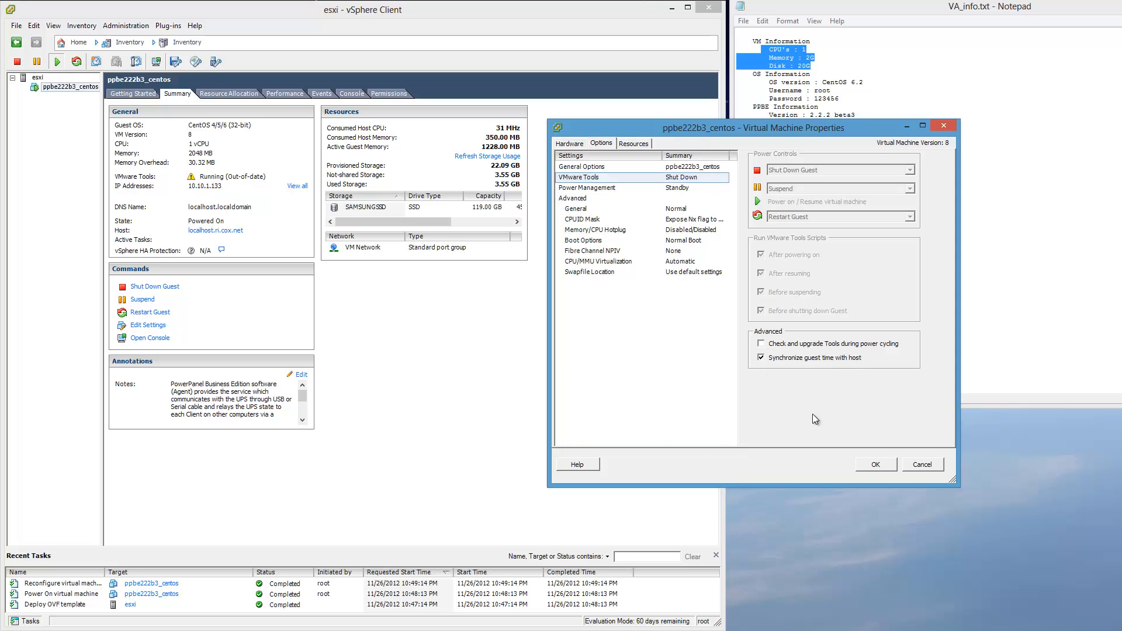
{"action": "left_click", "coordinate": [882, 466]}
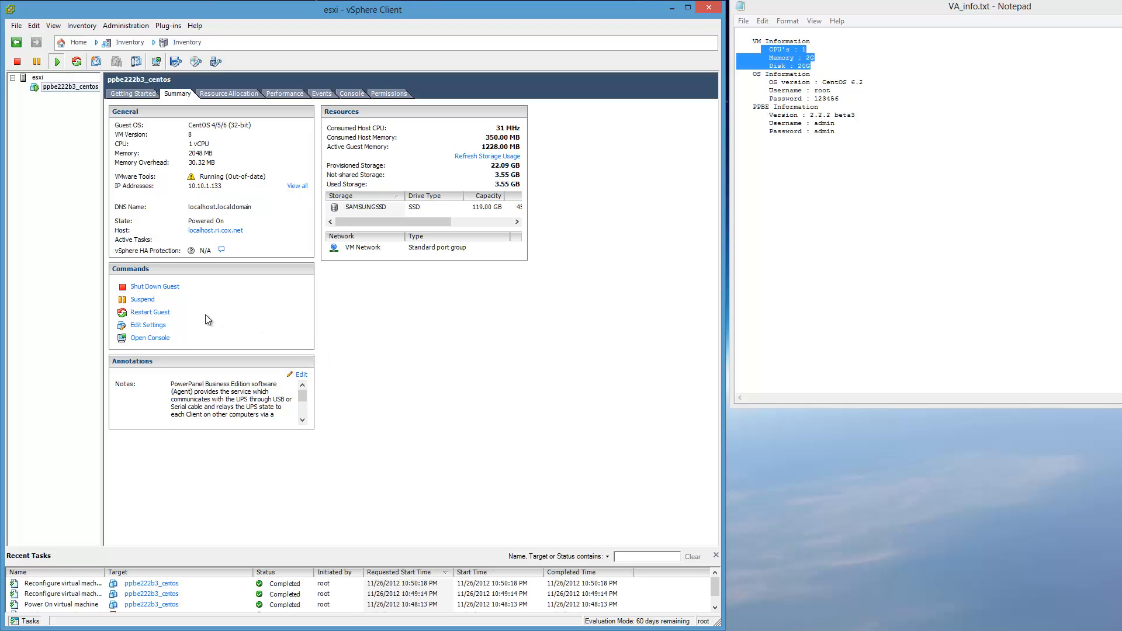
Restart the guest operating system of ppbe222b3_centos and follow the reboot in its console.
{"action": "left_click", "coordinate": [161, 315]}
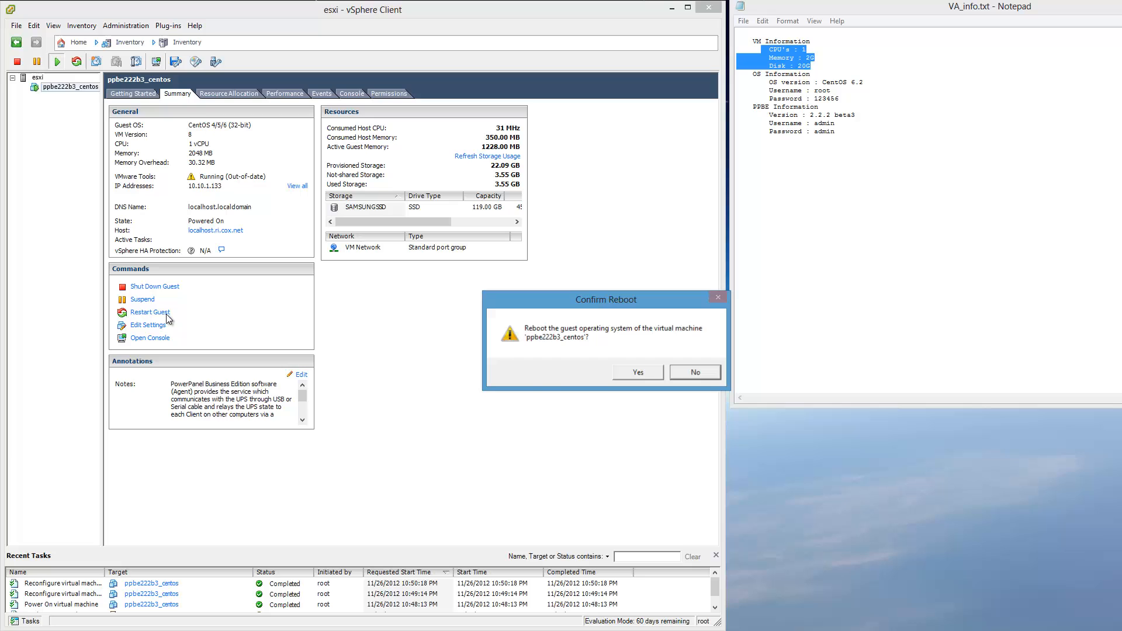
{"action": "left_click", "coordinate": [646, 376]}
{"action": "left_click", "coordinate": [352, 93]}
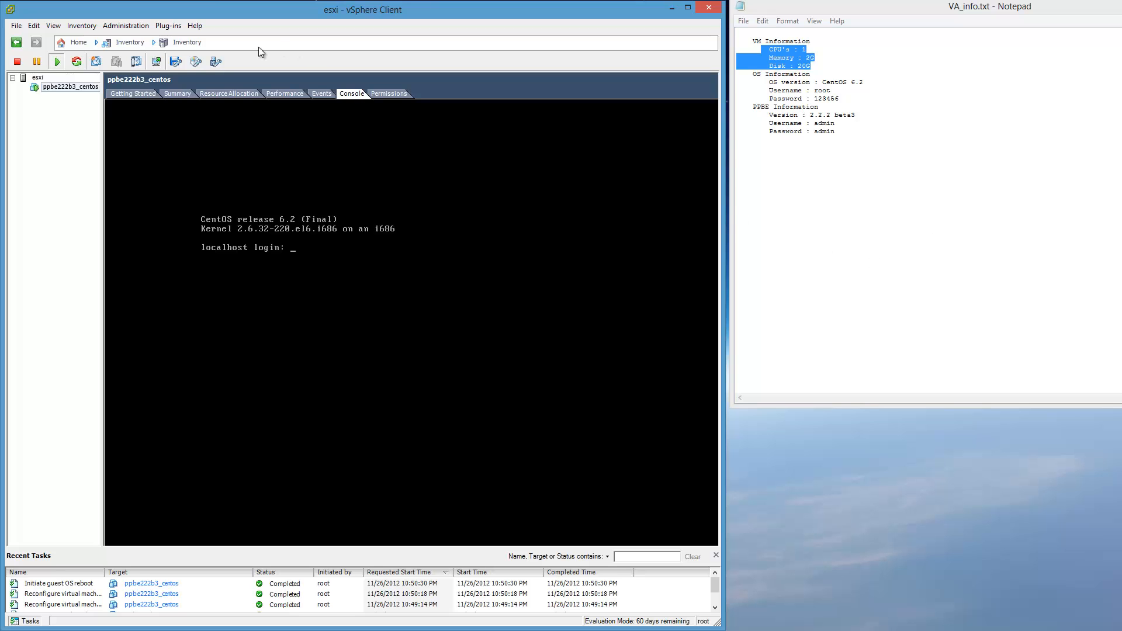
Return to the virtual machine's summary and open the PowerPanel Agent page at 10.10.1.133:3052 in an Internet Explorer window.
{"action": "left_click", "coordinate": [176, 94]}
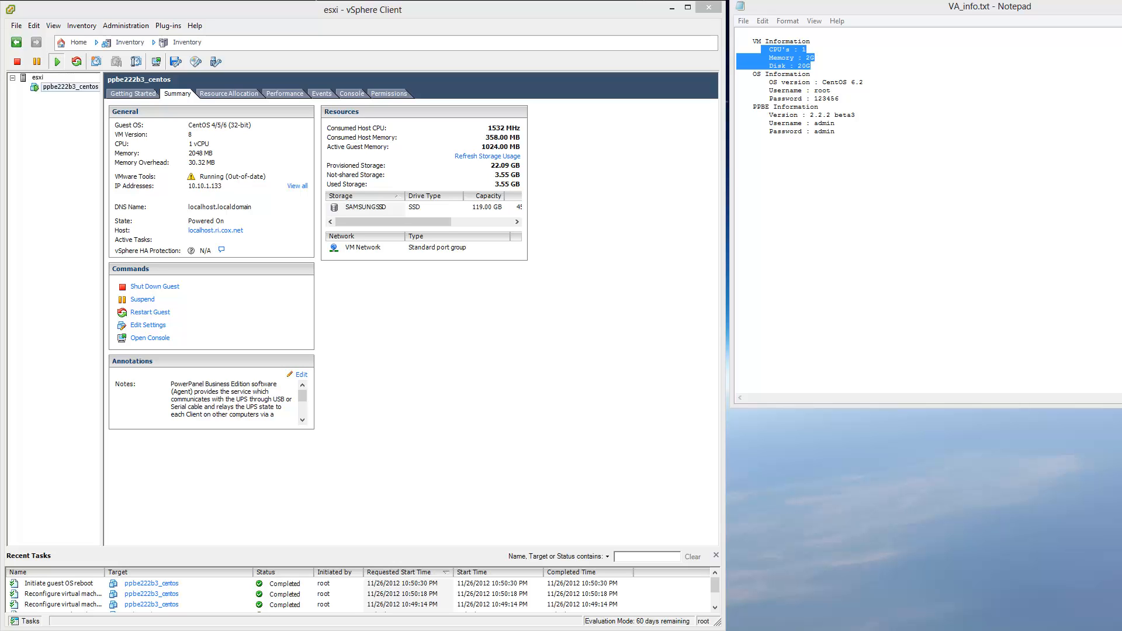
{"action": "left_click_drag", "start_coordinate": [498, 173], "coordinate": [488, 210]}
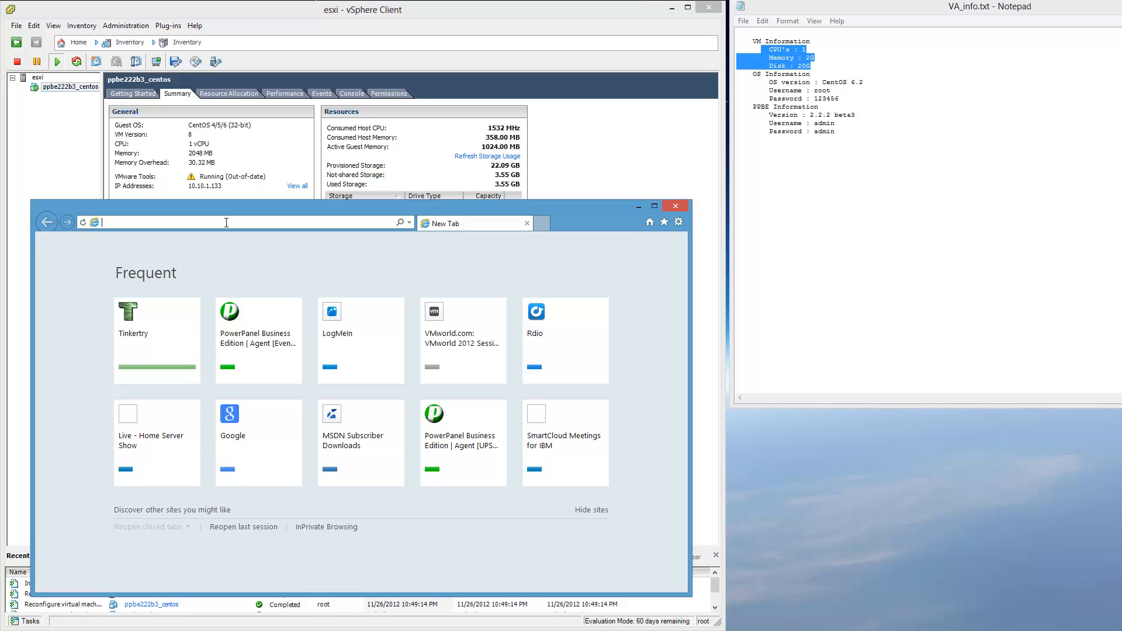
{"action": "type", "text": "10.10.1.1"}
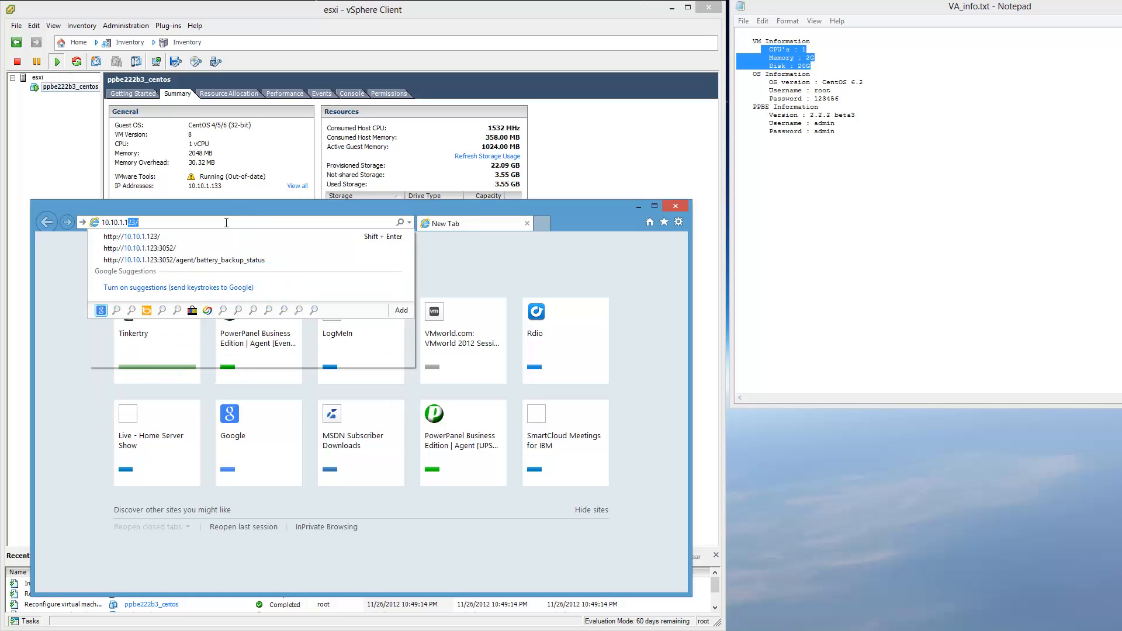
{"action": "type", "text": "33"}
{"action": "key", "text": "Return"}
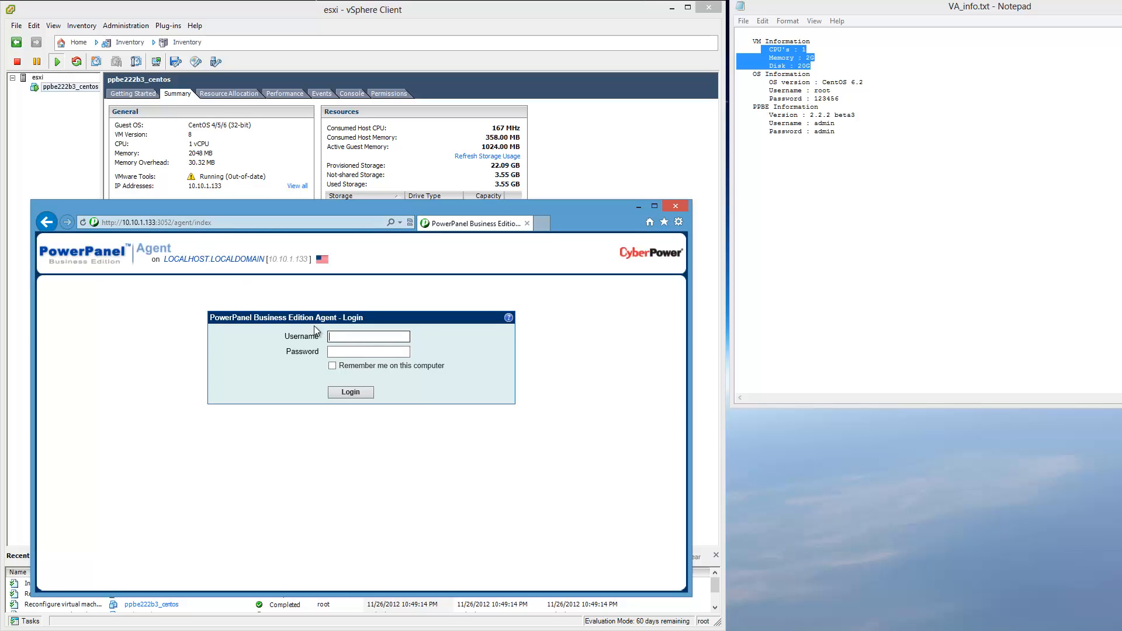
Log in to the PowerPanel Agent as admin with the account password and Remember me on, then move the browser off the VM's summary.
{"action": "left_click", "coordinate": [369, 337]}
{"action": "type", "text": "a"}
{"action": "left_click", "coordinate": [366, 343]}
{"action": "key", "text": "Tab"}
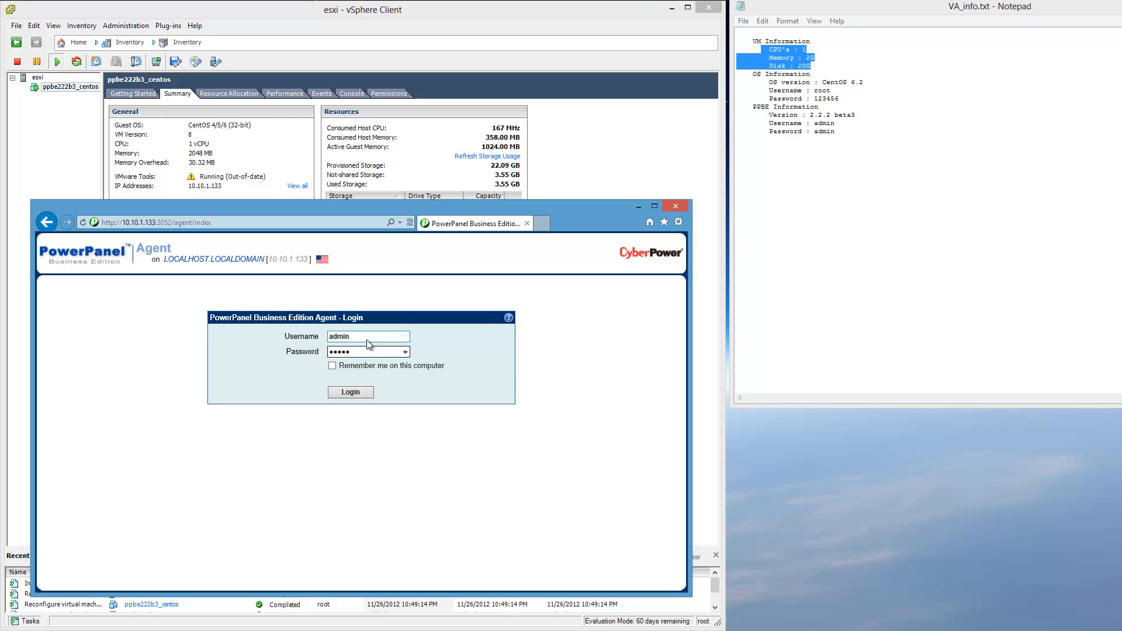
{"action": "left_click", "coordinate": [332, 366]}
{"action": "left_click", "coordinate": [350, 392]}
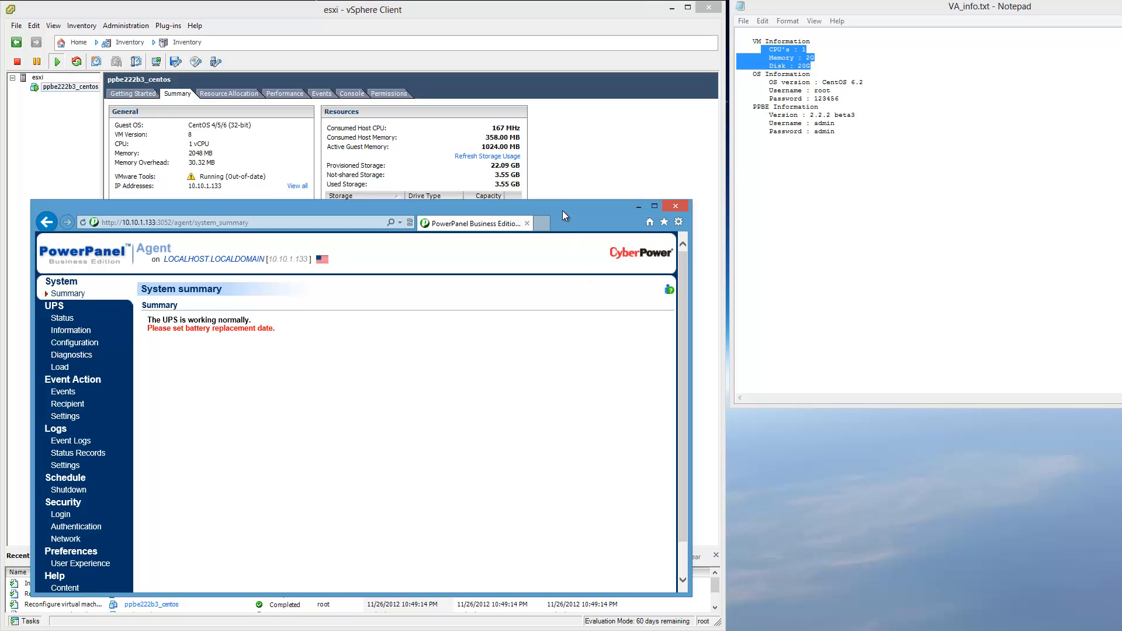
{"action": "left_click_drag", "start_coordinate": [563, 210], "coordinate": [1029, 13]}
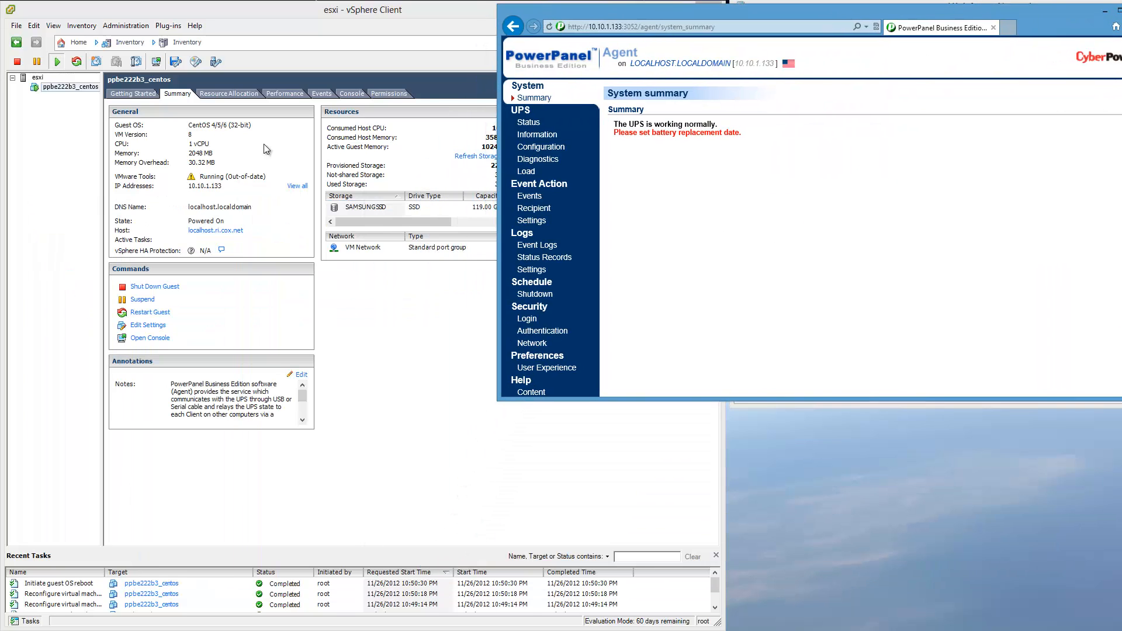
Check the VM's console and summary, and close the Internet Explorer window and the VA_info.txt notes.
{"action": "left_click", "coordinate": [351, 93]}
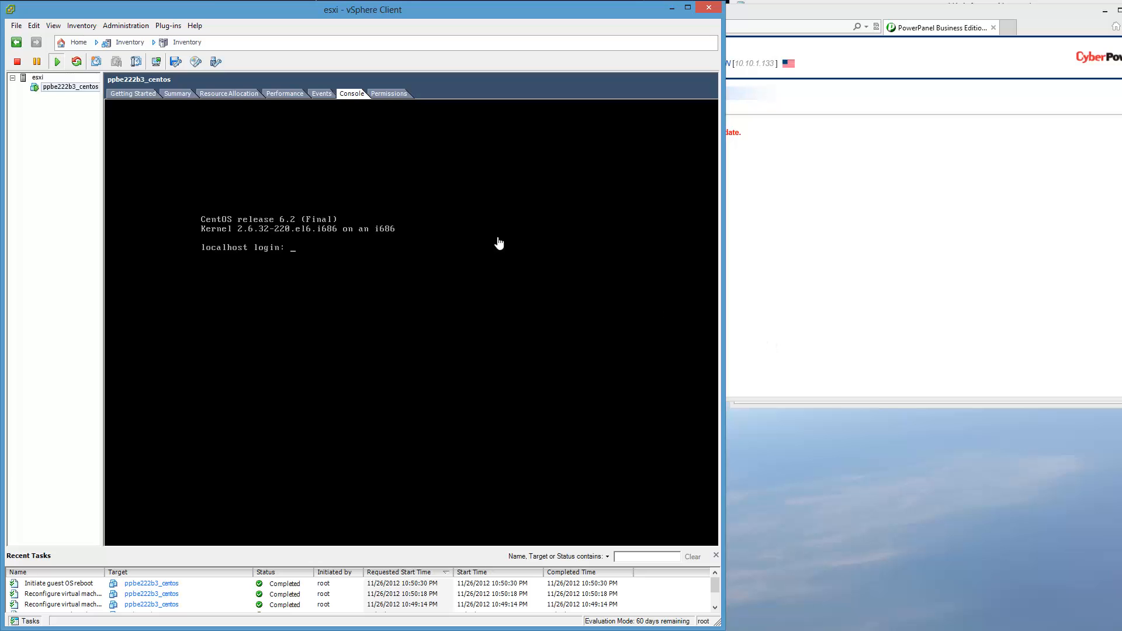
{"action": "left_click", "coordinate": [177, 94]}
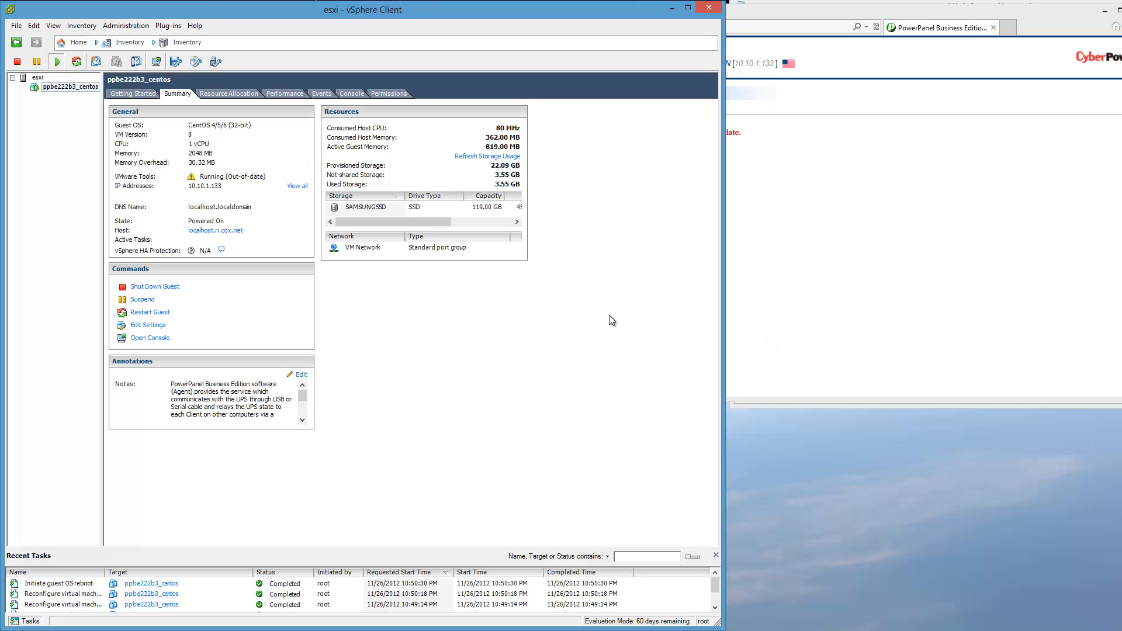
{"action": "left_click", "coordinate": [947, 16]}
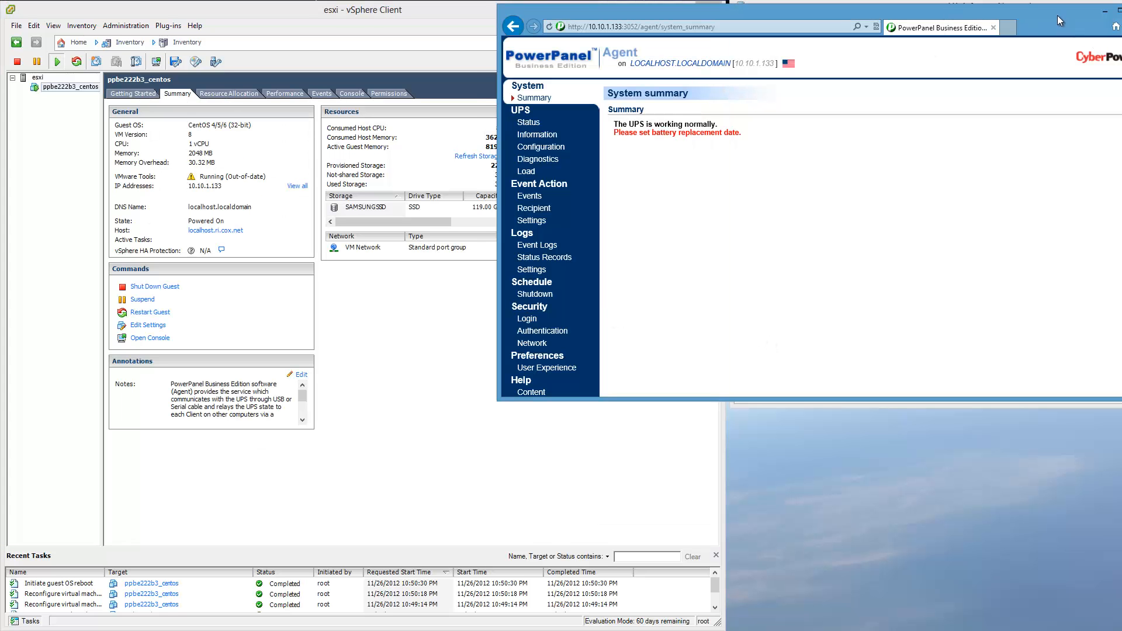
{"action": "left_click_drag", "start_coordinate": [1057, 15], "coordinate": [1019, 12]}
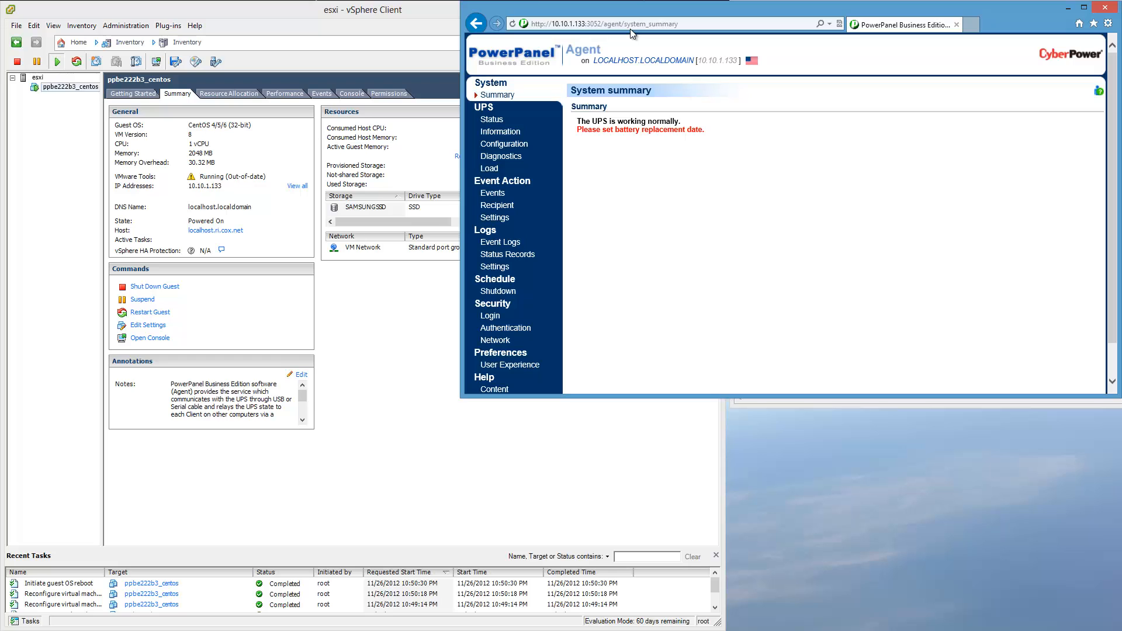
{"action": "left_click", "coordinate": [1112, 12]}
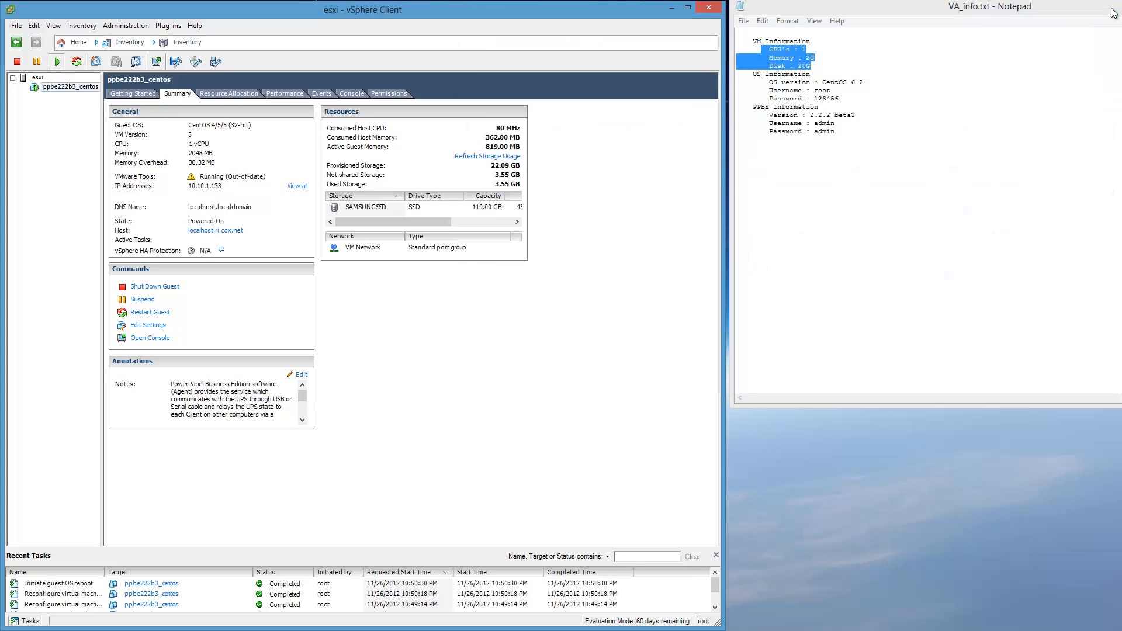
{"action": "left_click", "coordinate": [1112, 12]}
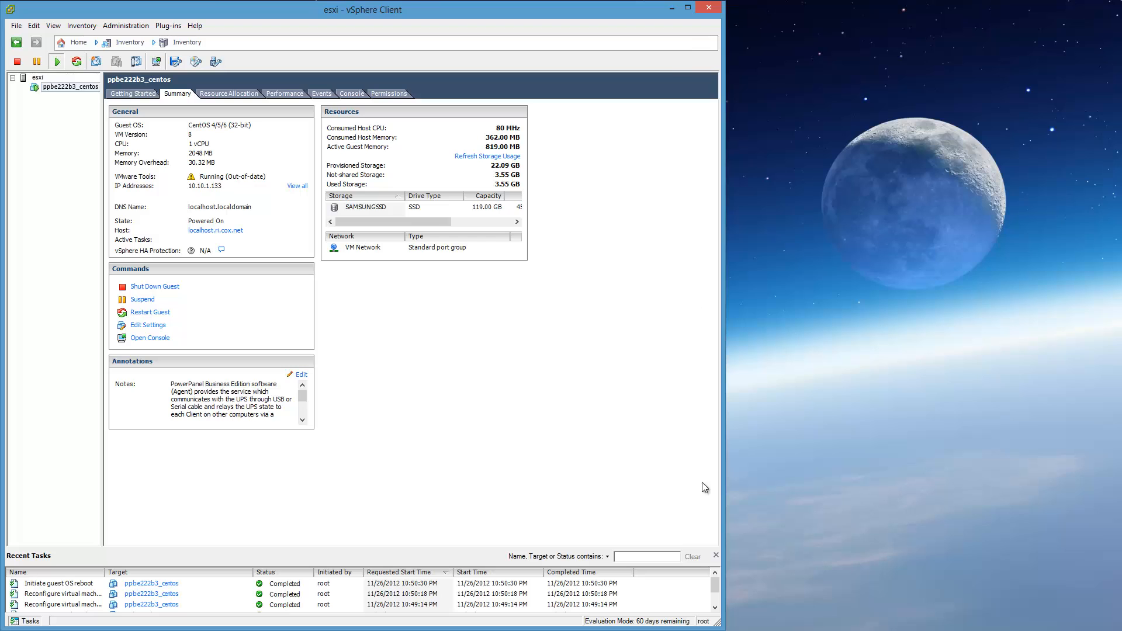
Narrow the vSphere Client window while showing the VM's console, and return to the summary of ppbe222b3_centos.
{"action": "left_click", "coordinate": [351, 94]}
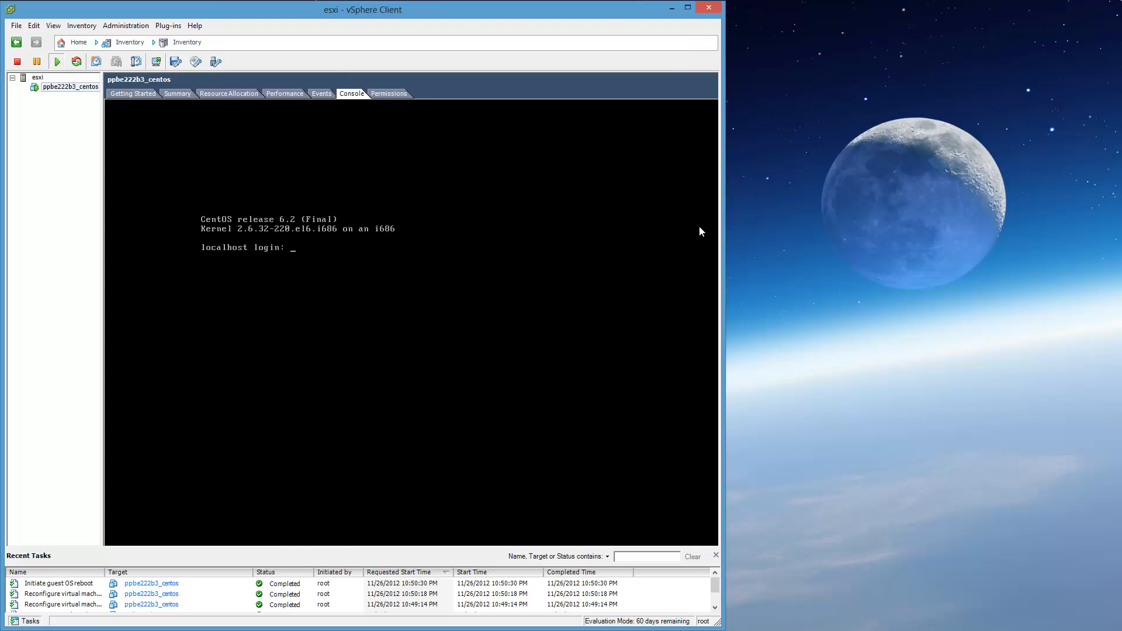
{"action": "left_click_drag", "start_coordinate": [726, 235], "coordinate": [666, 246]}
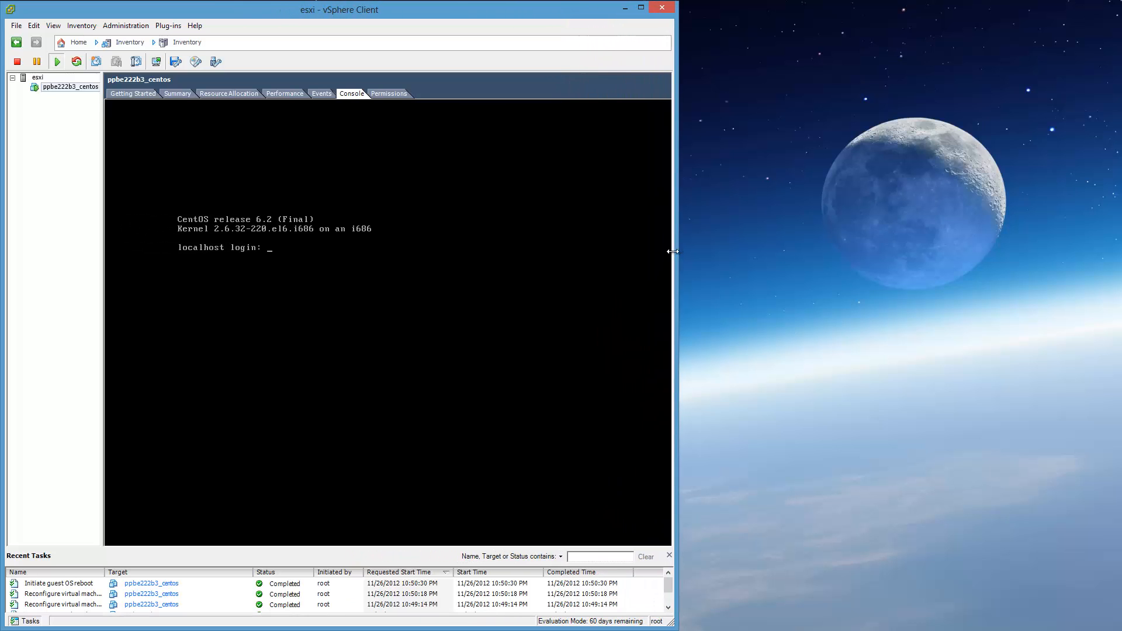
{"action": "left_click", "coordinate": [177, 94]}
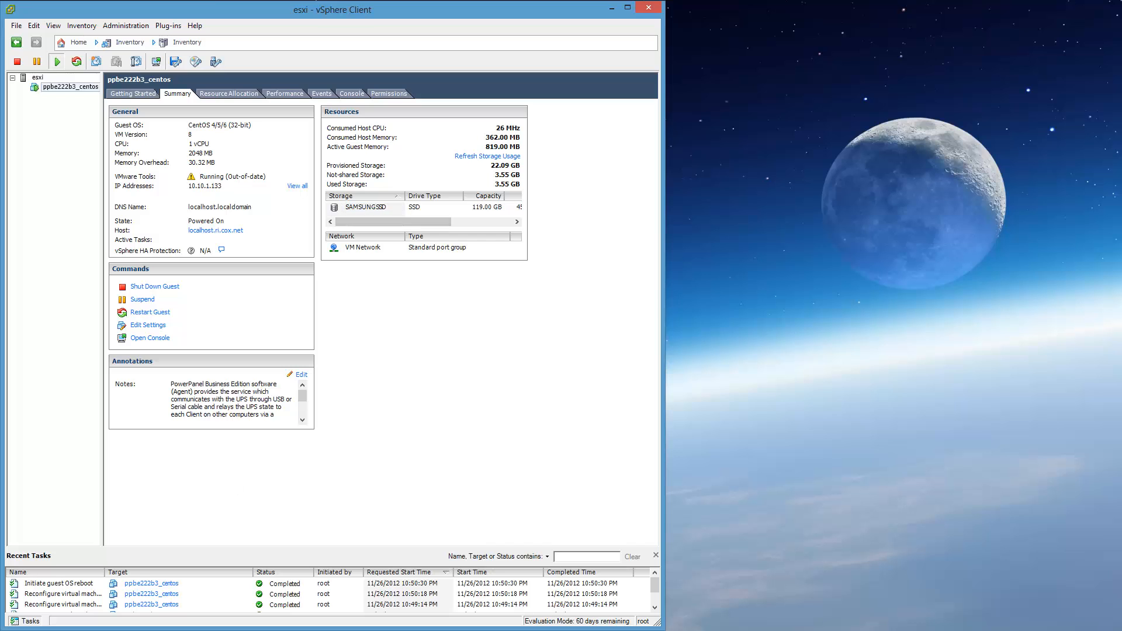
Switch to Chrome and open the PowerPanel Agent page at 10.10.1.133.
{"action": "left_click", "coordinate": [84, 629]}
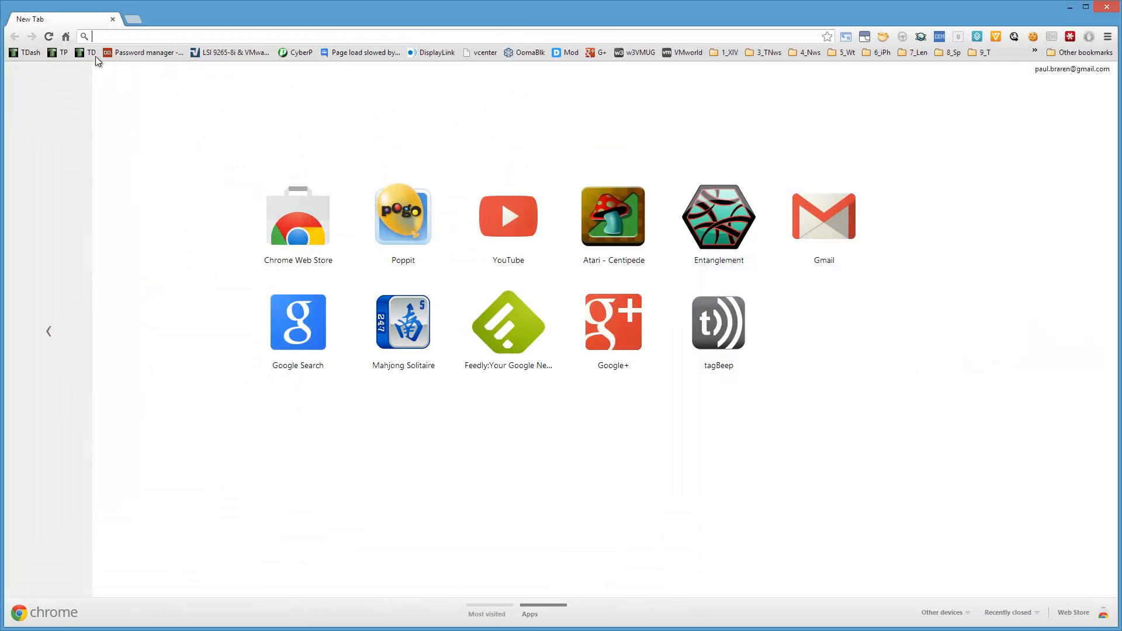
{"action": "type", "text": "10.10.1."}
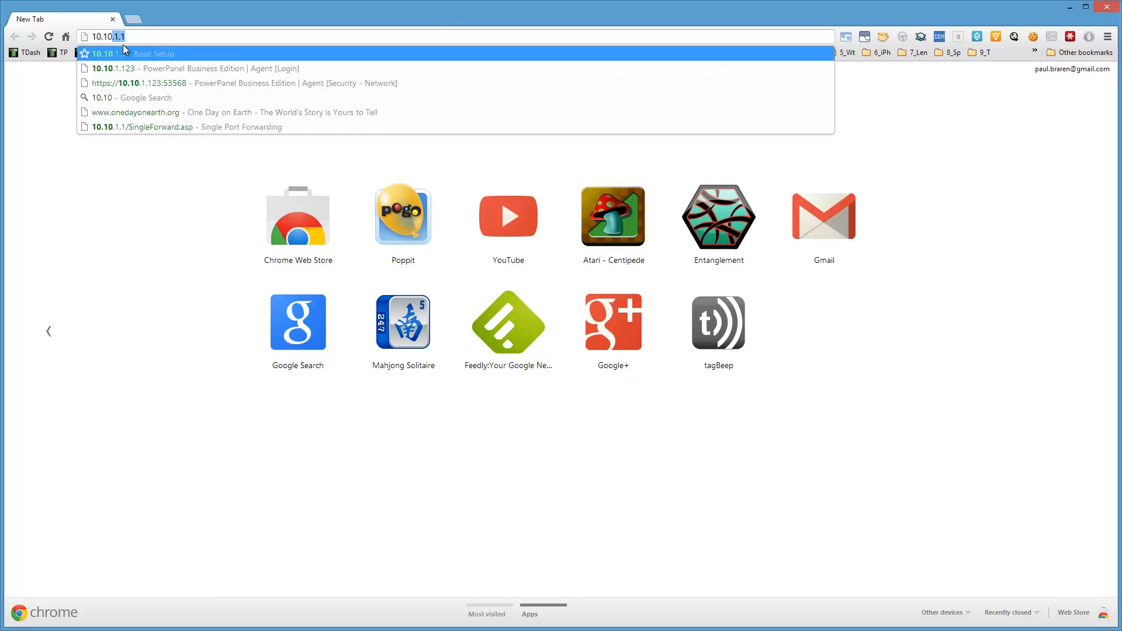
{"action": "type", "text": "133"}
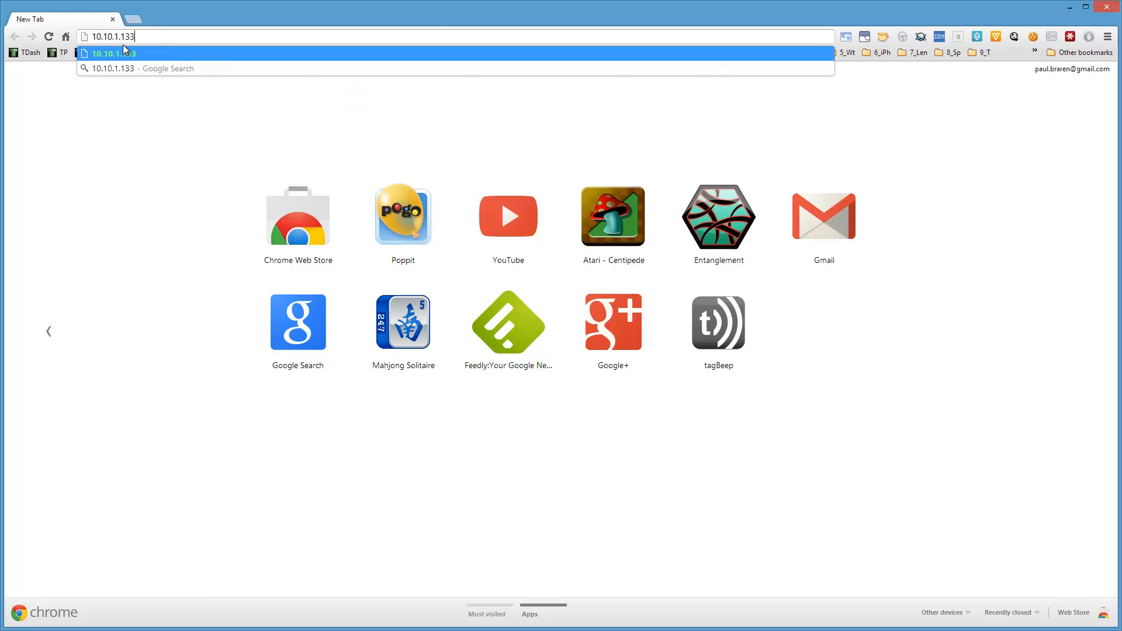
{"action": "key", "text": "Return"}
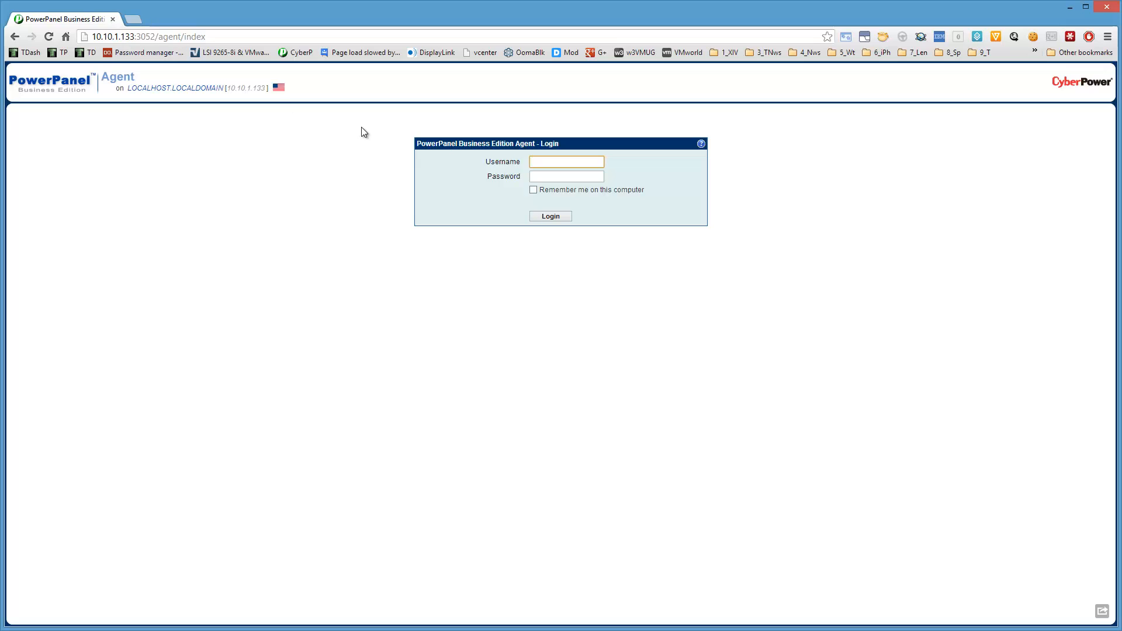
Log in to the PowerPanel Agent as admin with the account password.
{"action": "type", "text": "admin"}
{"action": "key", "text": "Tab"}
{"action": "type", "text": "admin"}
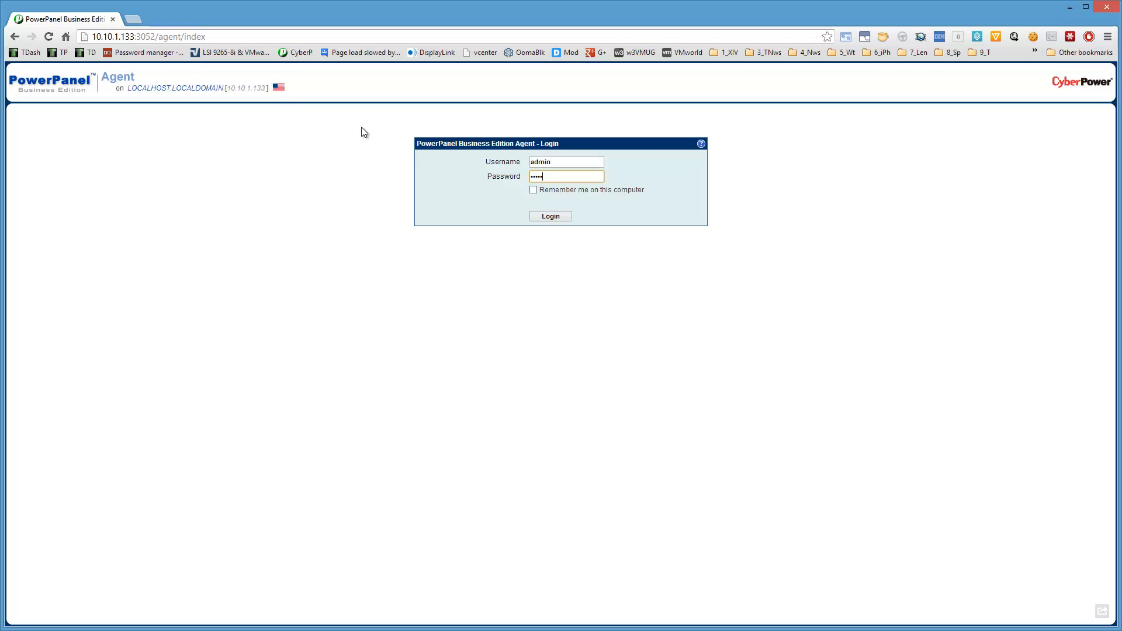
{"action": "left_click", "coordinate": [538, 207]}
{"action": "left_click", "coordinate": [546, 220]}
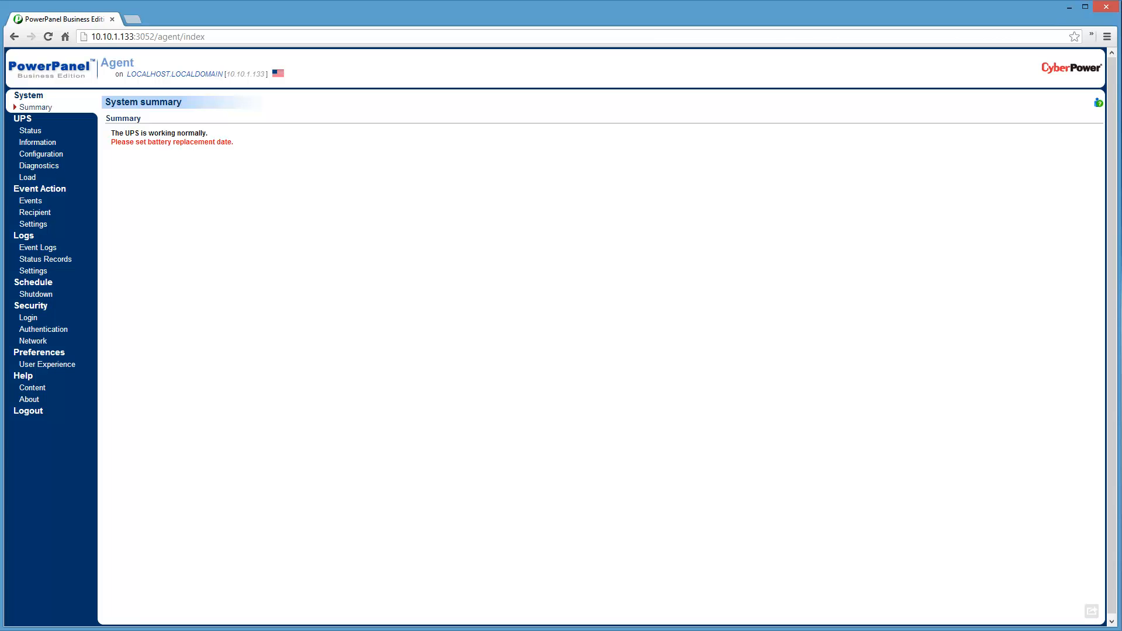
Review the connected UPS's status, information, configuration and diagnostics pages.
{"action": "left_click", "coordinate": [32, 132]}
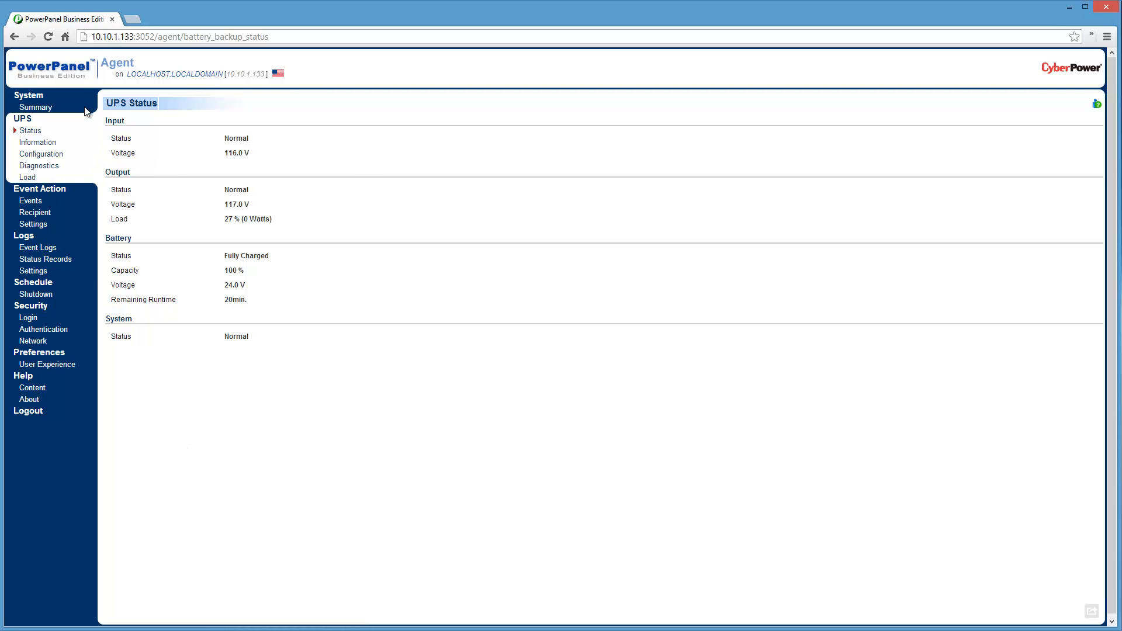
{"action": "left_click", "coordinate": [49, 147]}
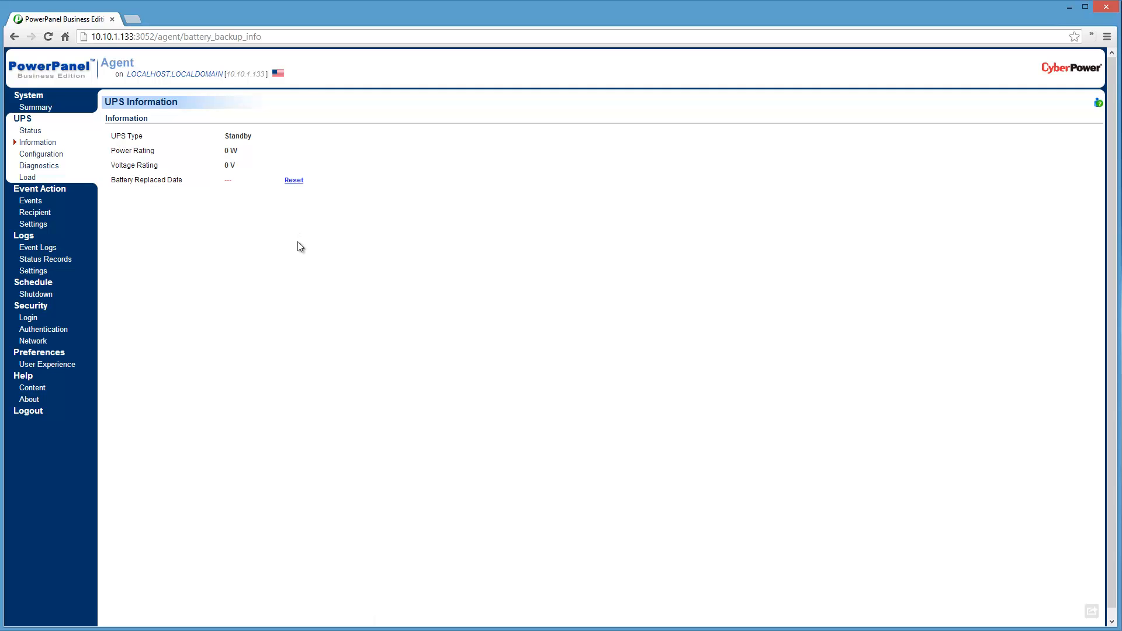
{"action": "left_click", "coordinate": [42, 154]}
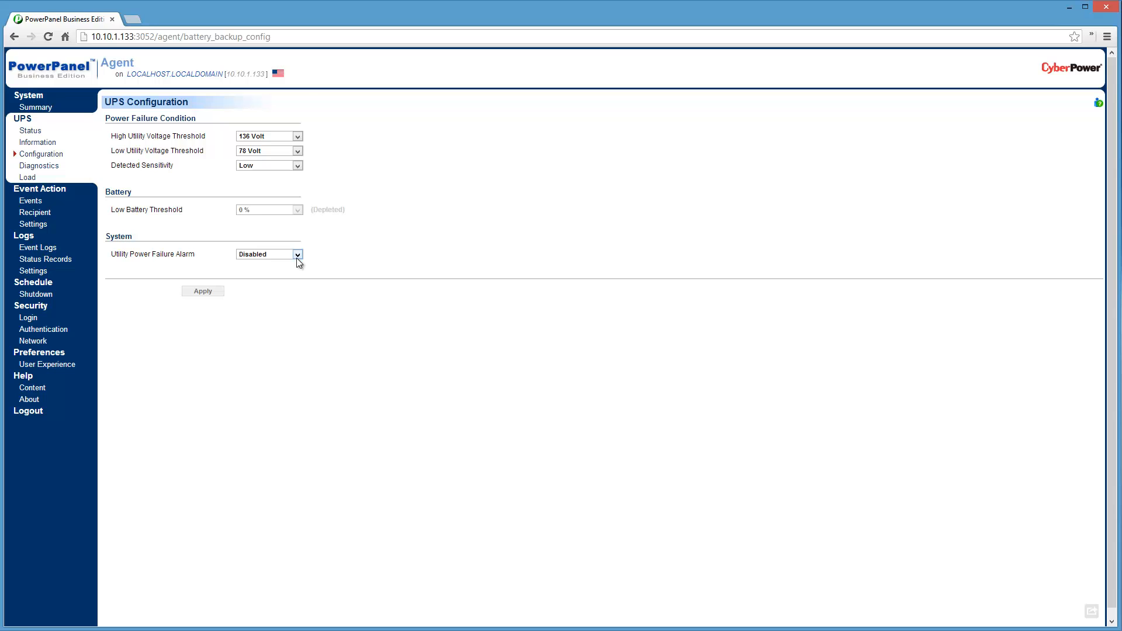
{"action": "left_click", "coordinate": [28, 170]}
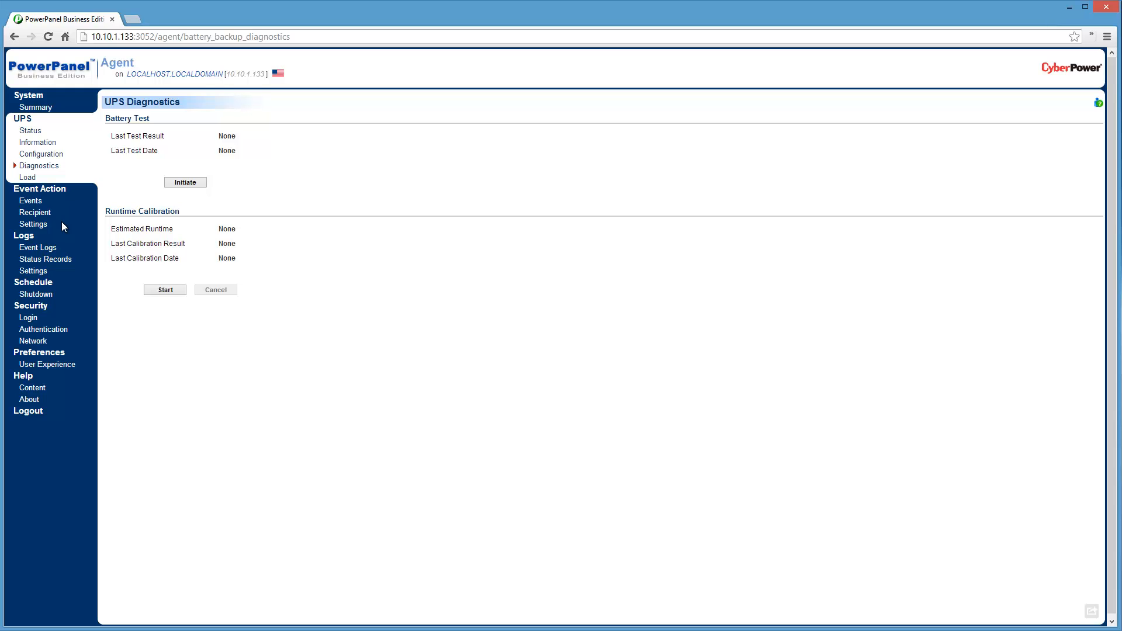
Set the shutdown for the Utility power failure event to initiate after 30 sec. and apply the change.
{"action": "left_click", "coordinate": [30, 199]}
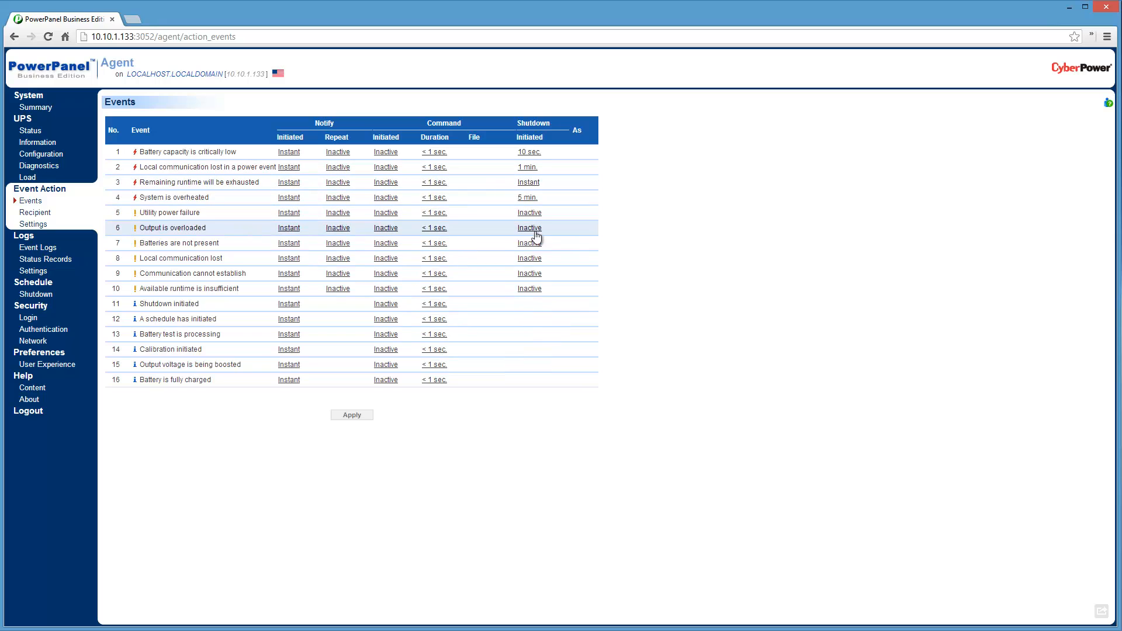
{"action": "left_click", "coordinate": [531, 213]}
{"action": "left_click", "coordinate": [533, 213]}
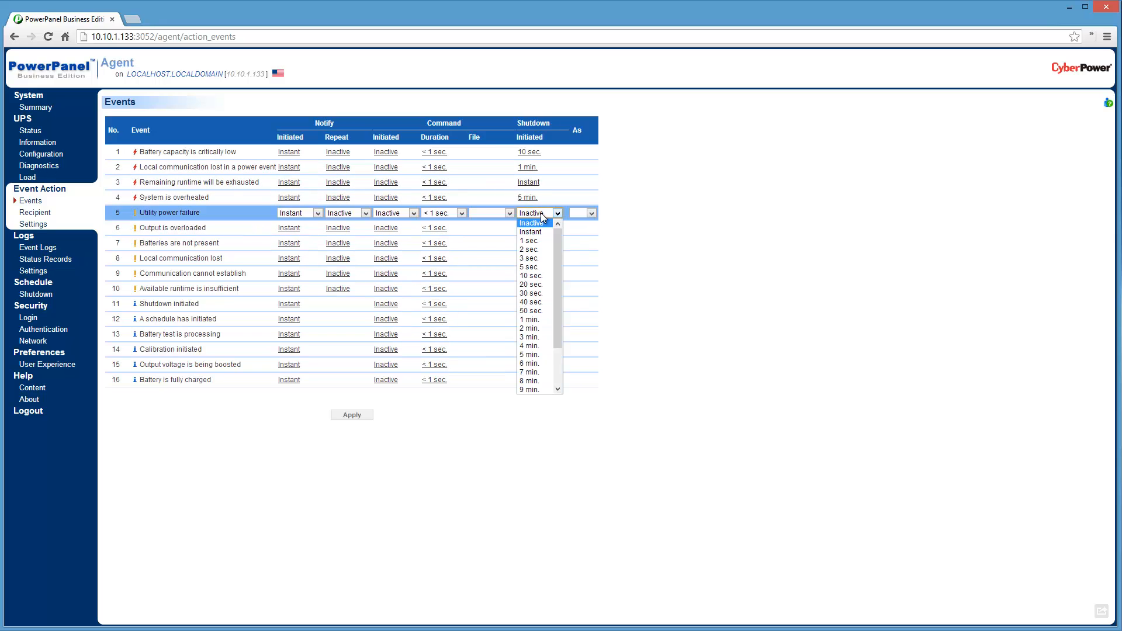
{"action": "left_click", "coordinate": [534, 293]}
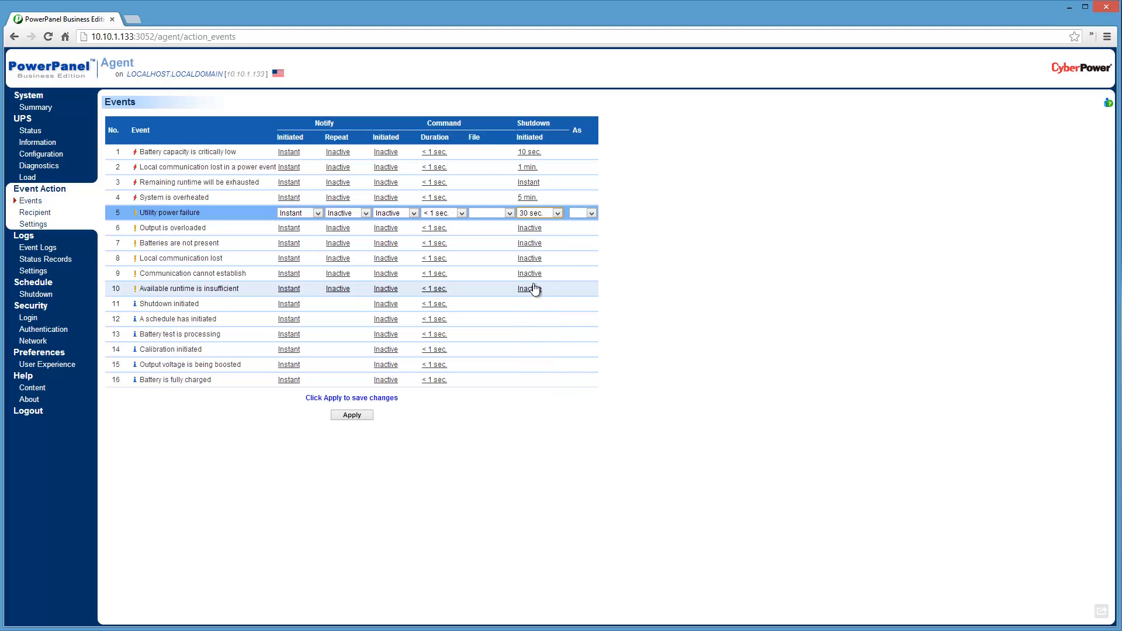
{"action": "left_click", "coordinate": [362, 417]}
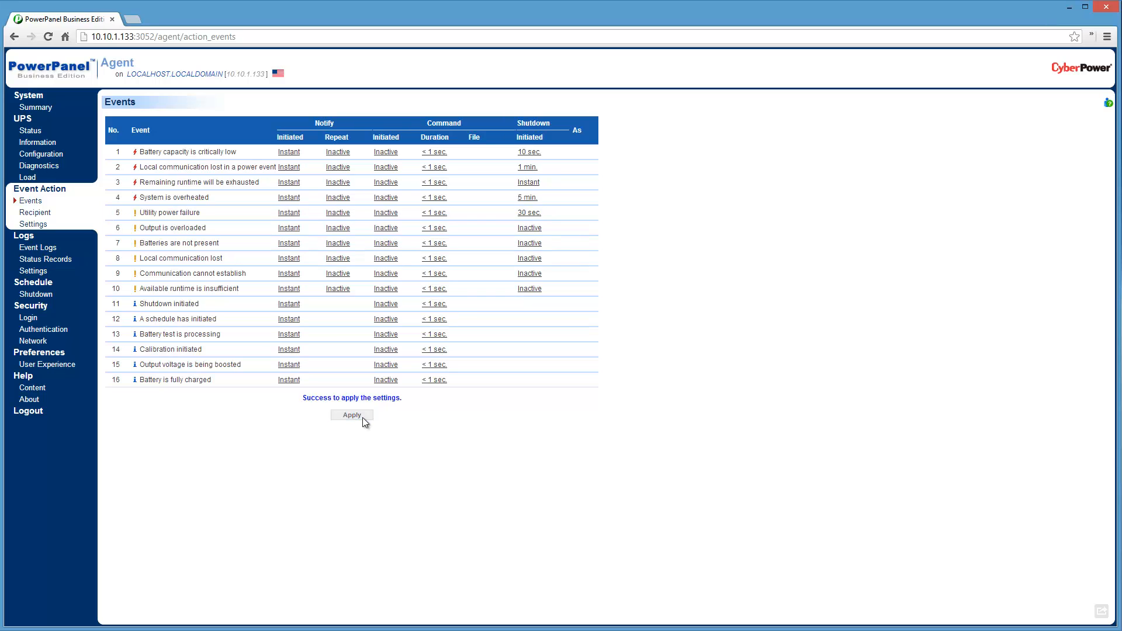
View the notification recipient page, and set the VM Host address to 10.10.1.50 in the event action settings.
{"action": "left_click", "coordinate": [48, 217]}
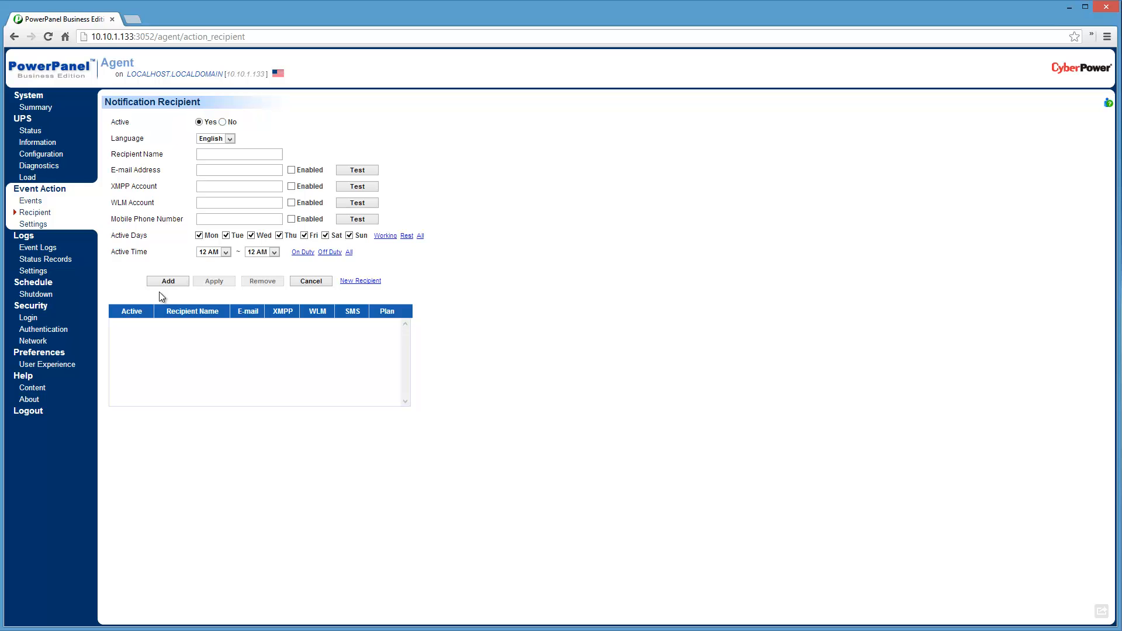
{"action": "left_click", "coordinate": [33, 225]}
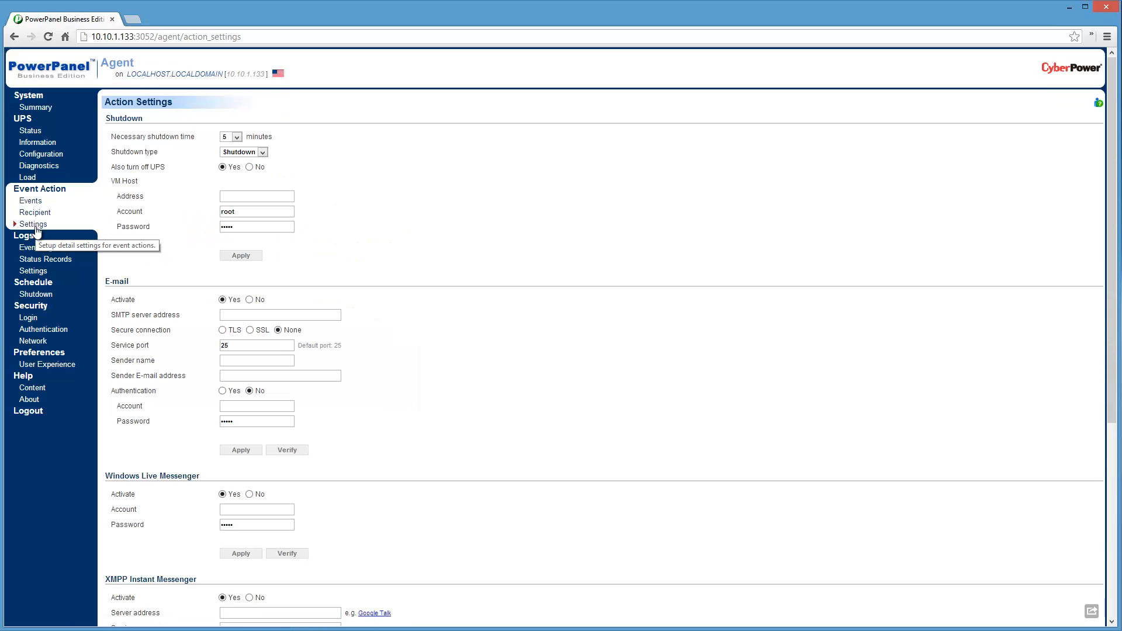
{"action": "left_click", "coordinate": [232, 197]}
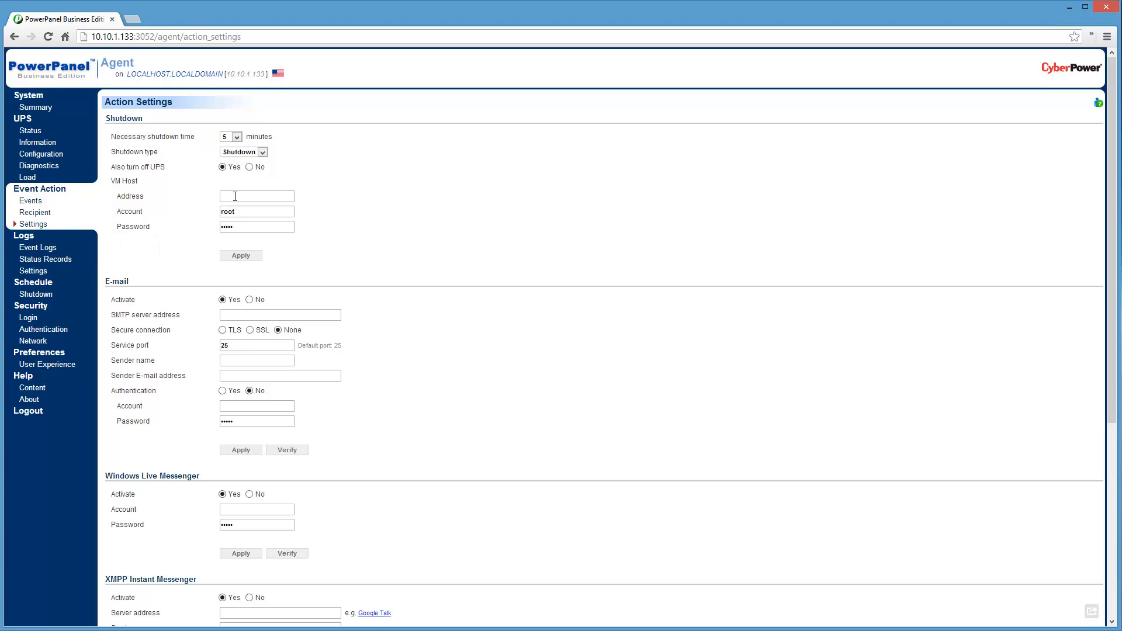
{"action": "type", "text": "10.10.1.50"}
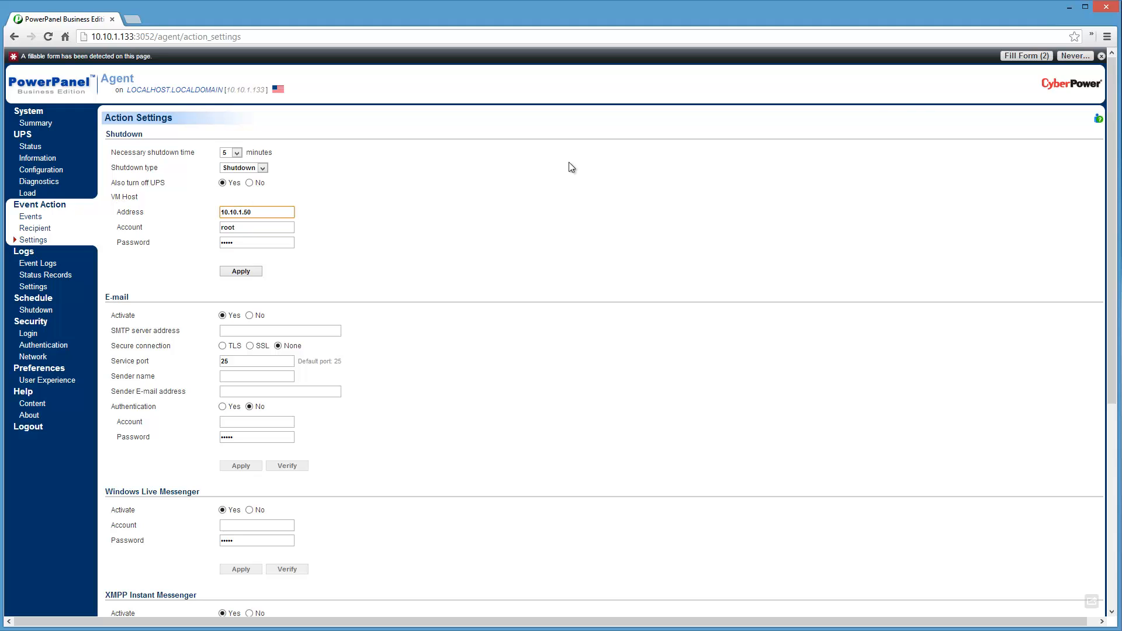
{"action": "left_click", "coordinate": [1101, 56]}
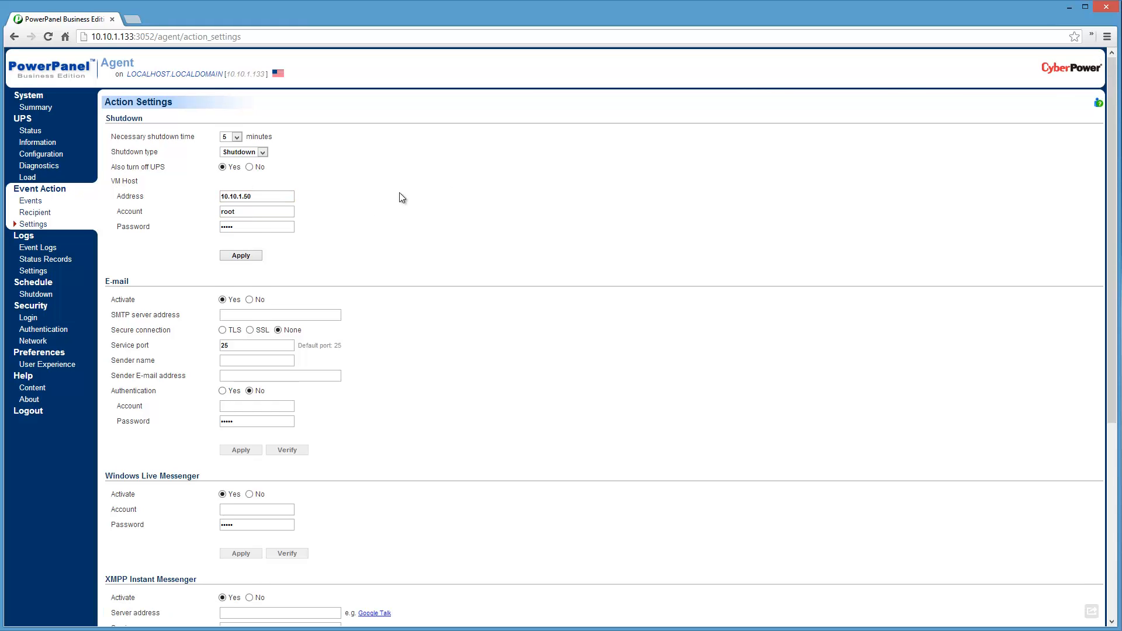
{"action": "left_click", "coordinate": [261, 197]}
Switch to vSphere Client and check the Management Network address in the esxi host's networking configuration.
{"action": "mouse_move", "coordinate": [136, 629]}
{"action": "left_click", "coordinate": [136, 596]}
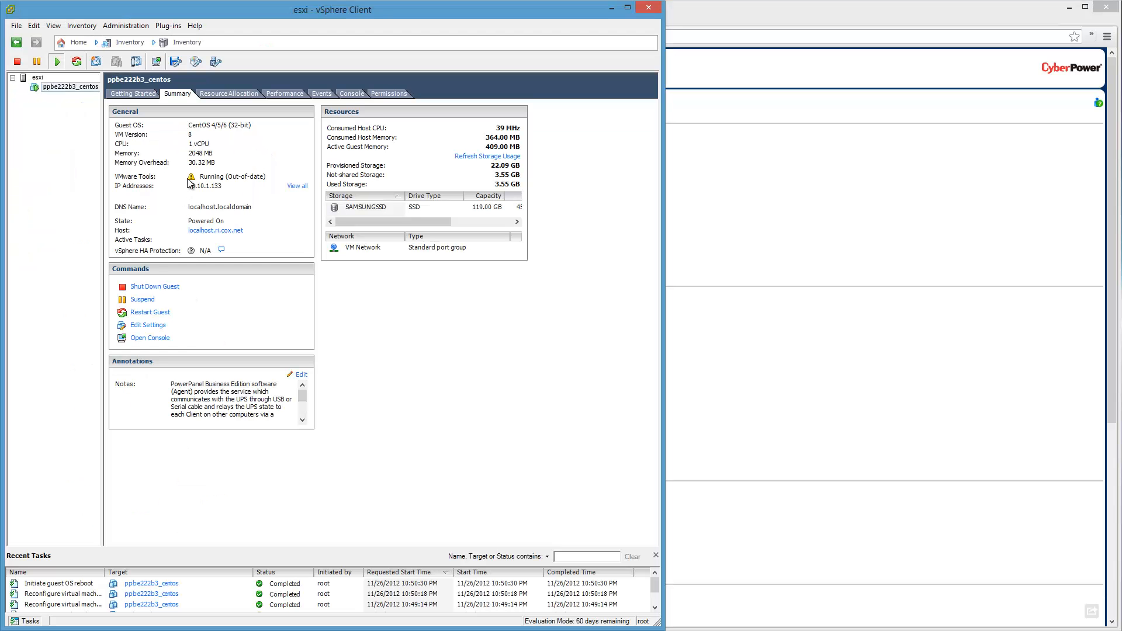
{"action": "left_click", "coordinate": [37, 77]}
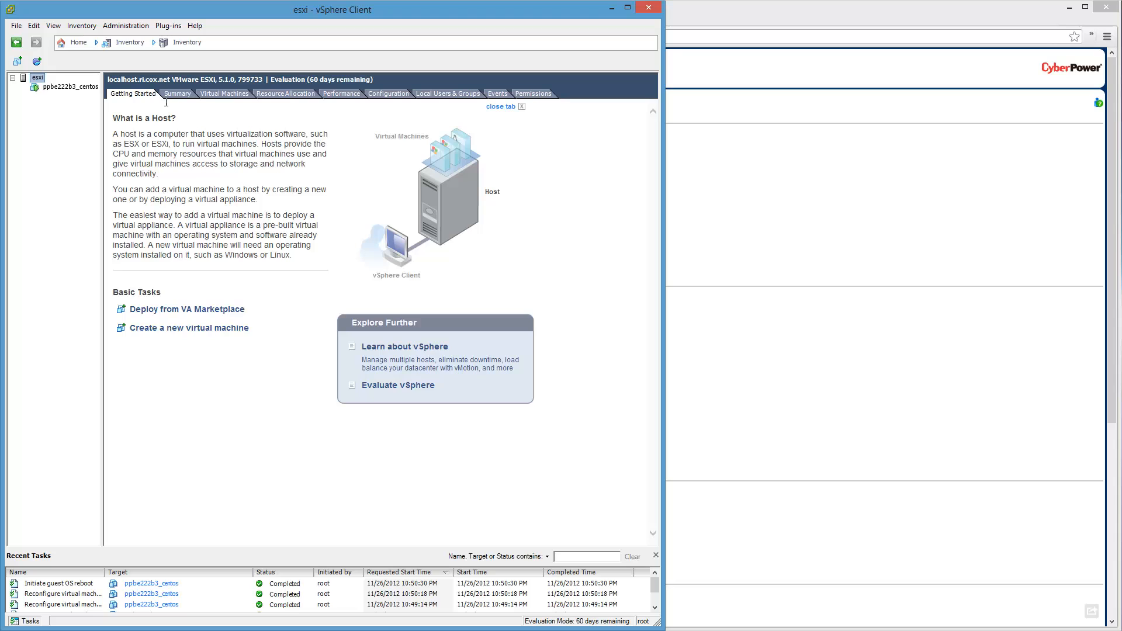
{"action": "left_click", "coordinate": [175, 96]}
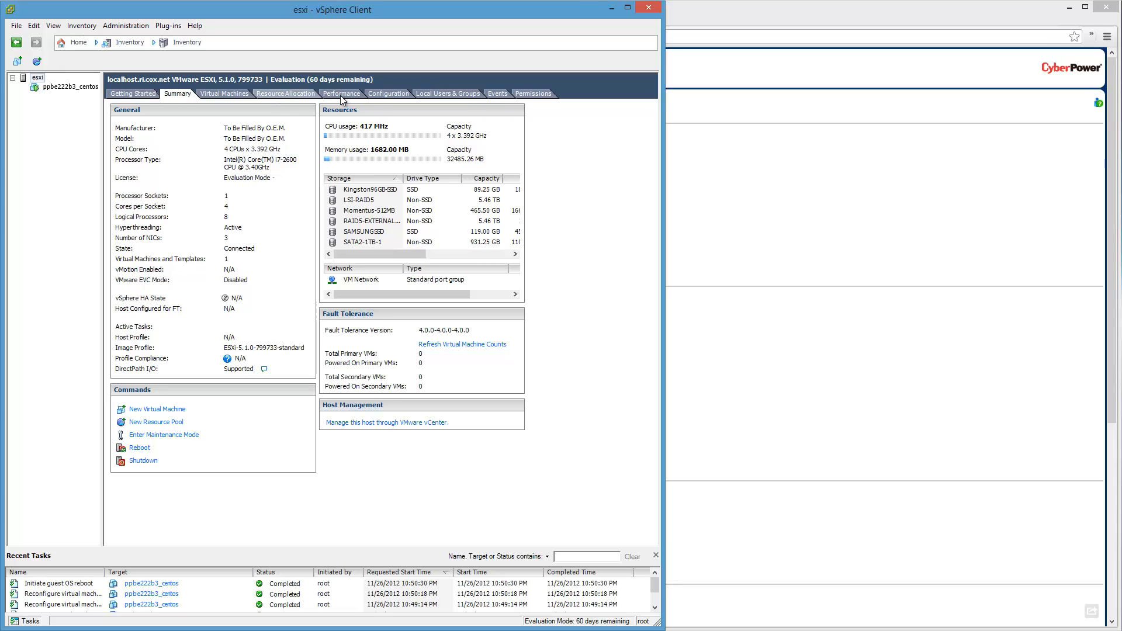
{"action": "left_click", "coordinate": [388, 94]}
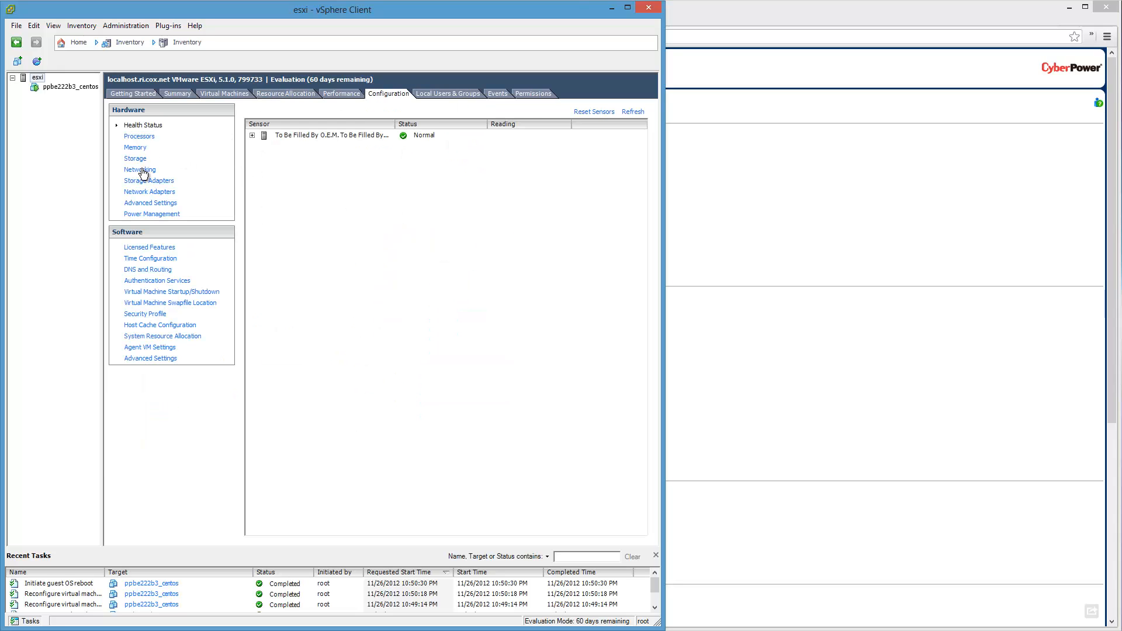
{"action": "left_click", "coordinate": [141, 170]}
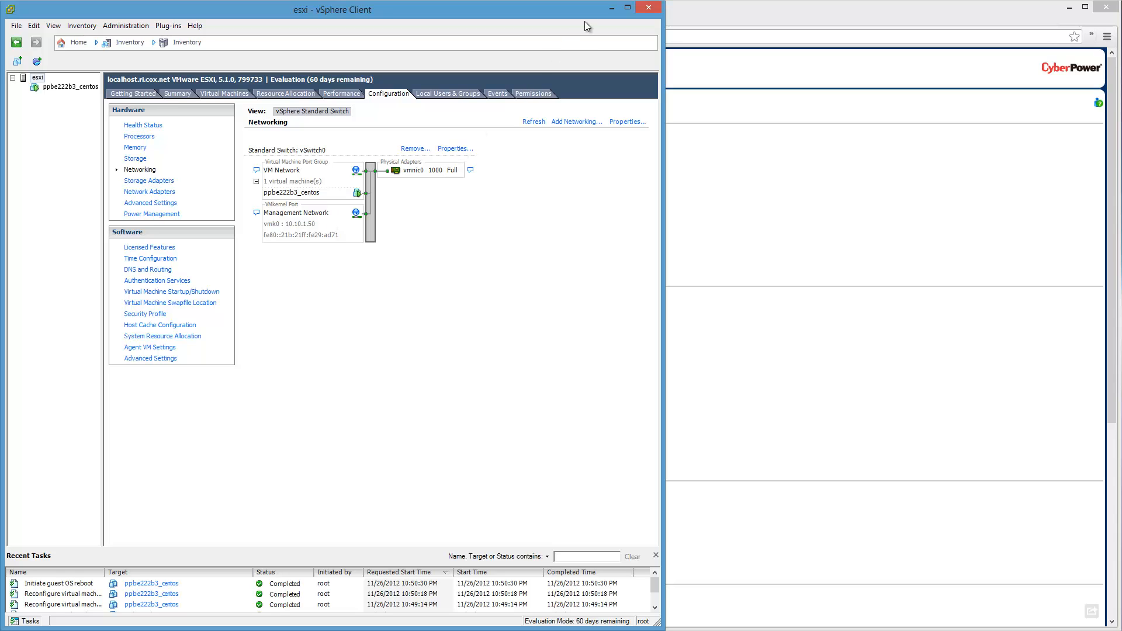
Back in the PowerPanel action settings, enter the VM Host account password, set Also turn off UPS to No, and apply the shutdown settings.
{"action": "left_click", "coordinate": [611, 7]}
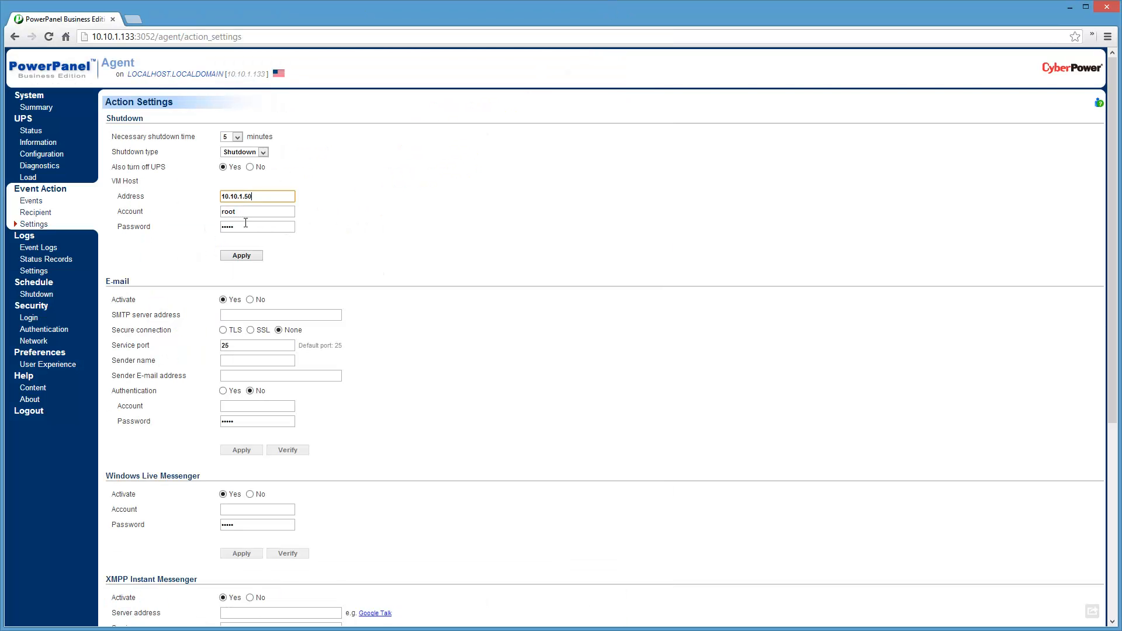
{"action": "left_click_drag", "start_coordinate": [247, 226], "coordinate": [146, 228]}
{"action": "type", "text": "•"}
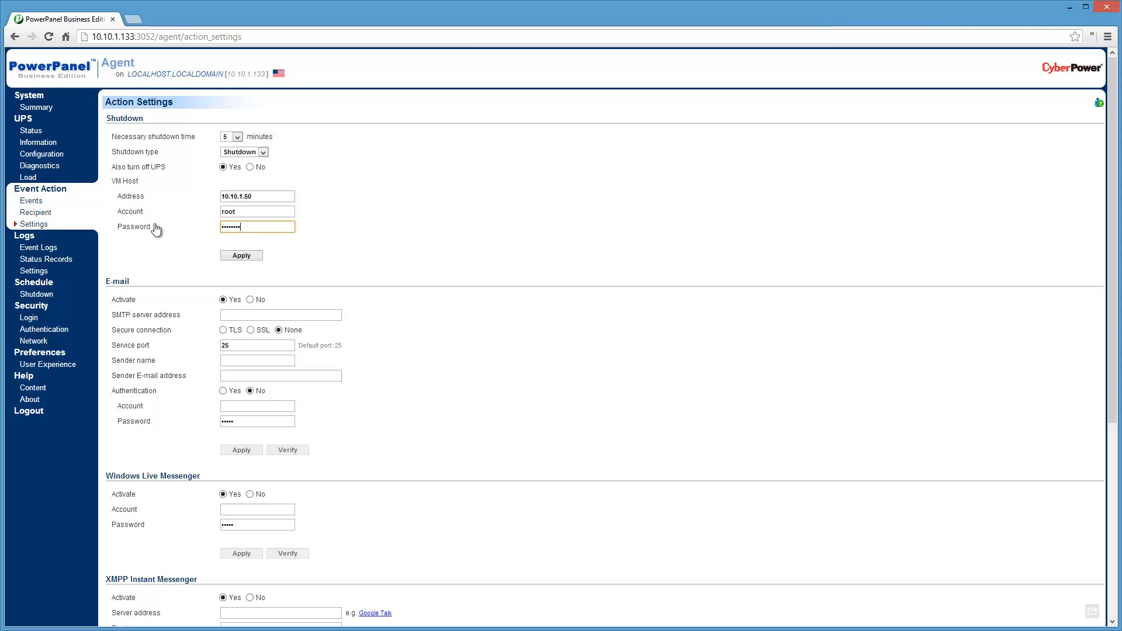
{"action": "left_click", "coordinate": [251, 258]}
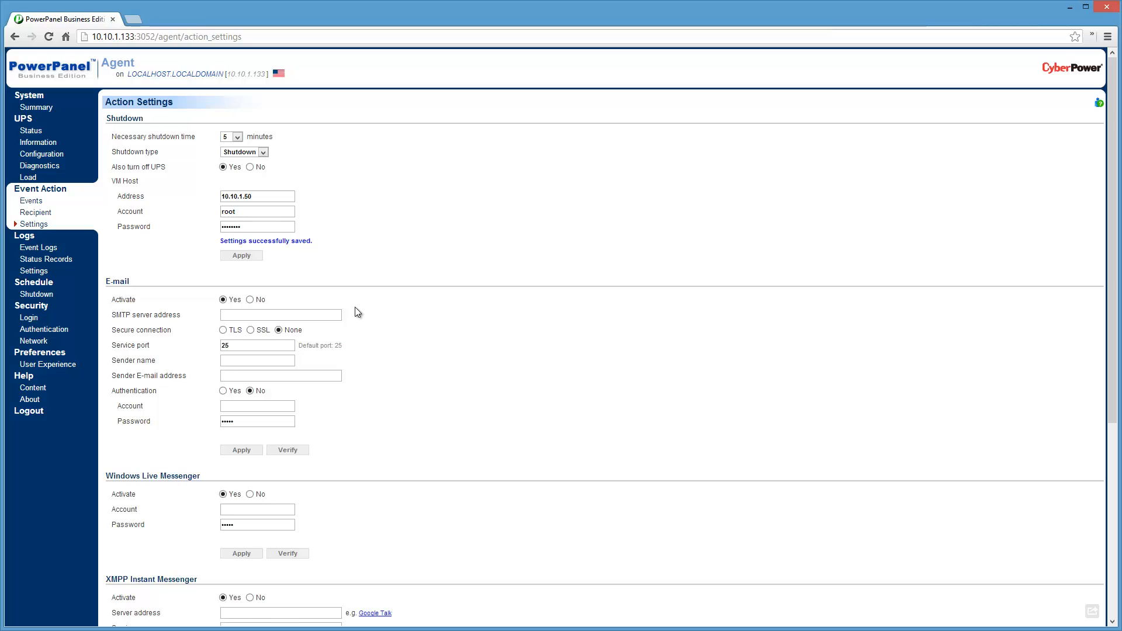
{"action": "left_click", "coordinate": [251, 168]}
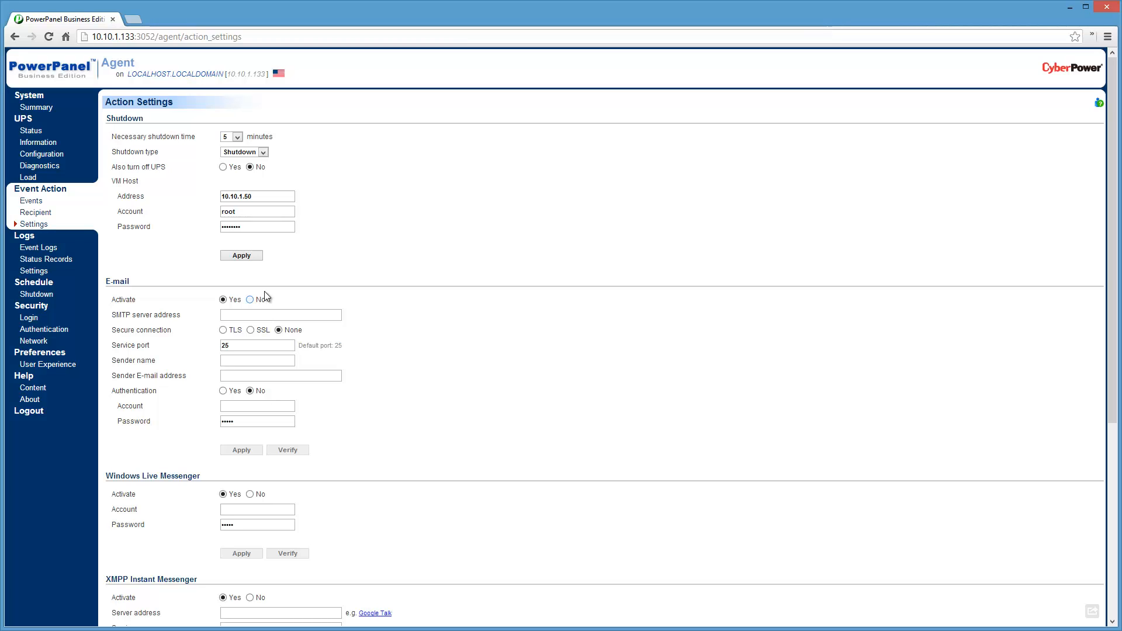
{"action": "left_click", "coordinate": [259, 257]}
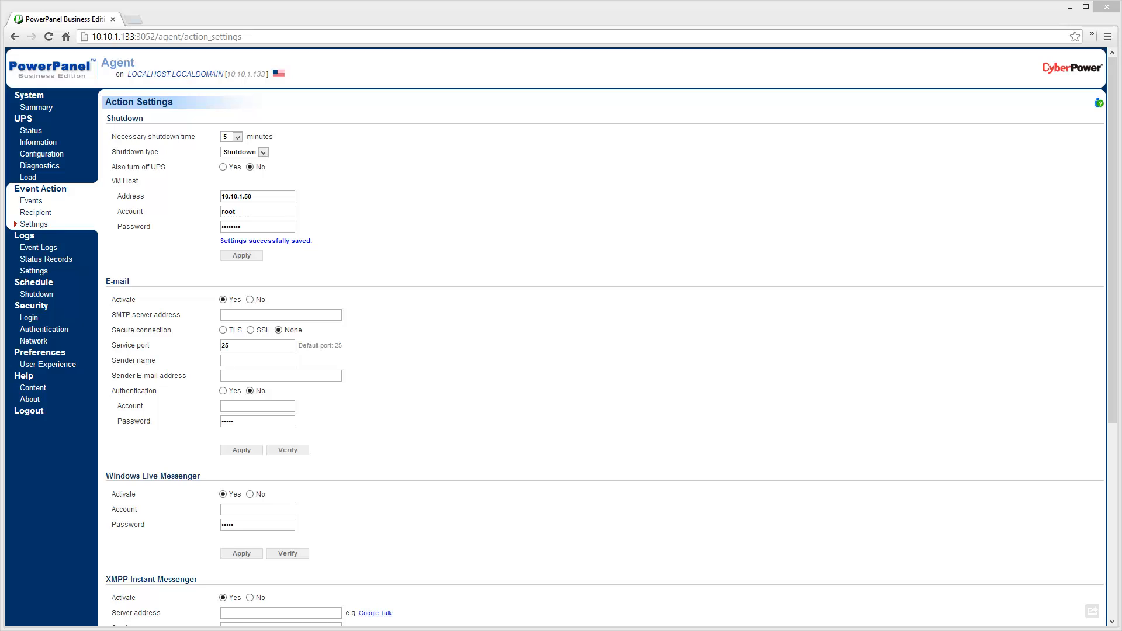
Arrange the desktop with a narrowed PowerPanel browser beside the ESXi remote console and a shortened vSphere Client window above the console.
{"action": "left_click_drag", "start_coordinate": [1, 92], "coordinate": [709, 138]}
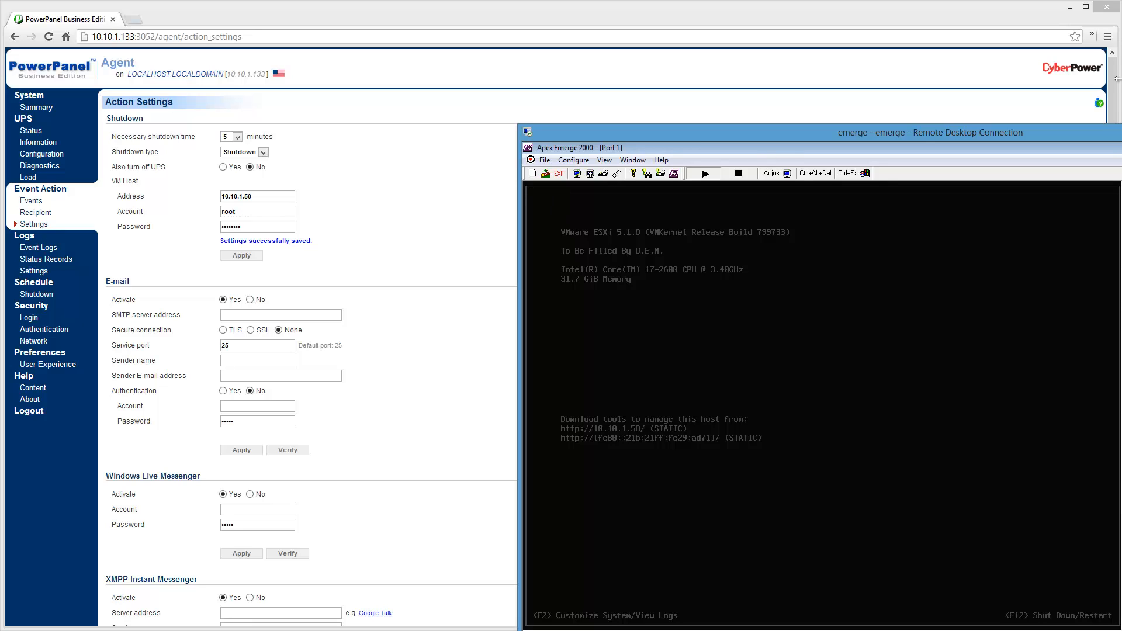
{"action": "left_click_drag", "start_coordinate": [1117, 80], "coordinate": [513, 107]}
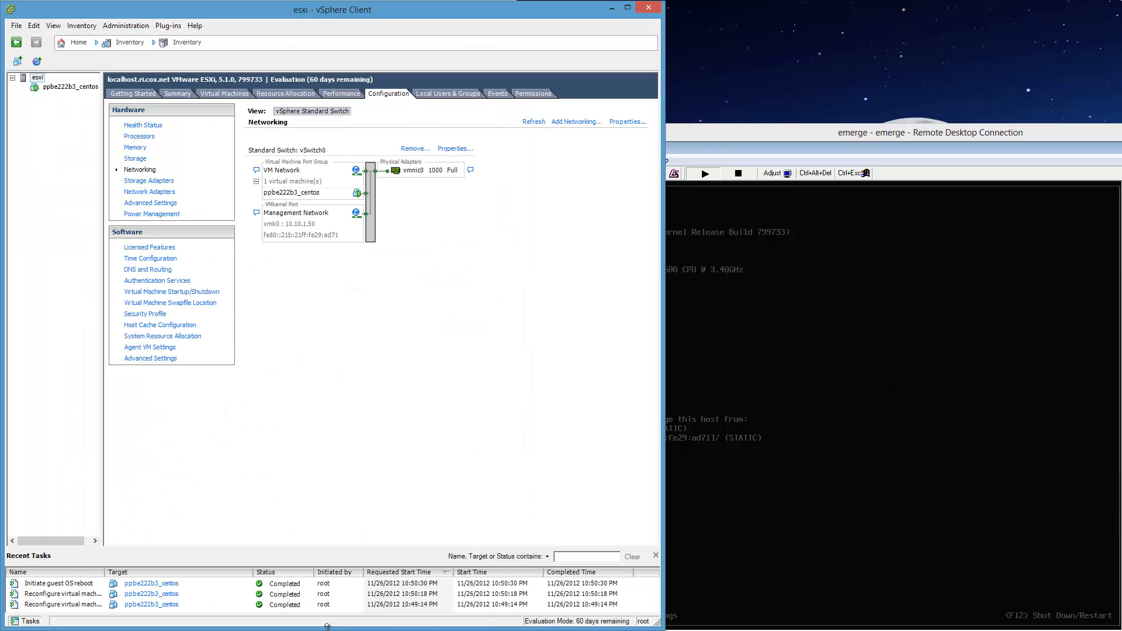
{"action": "left_click_drag", "start_coordinate": [326, 628], "coordinate": [408, 462]}
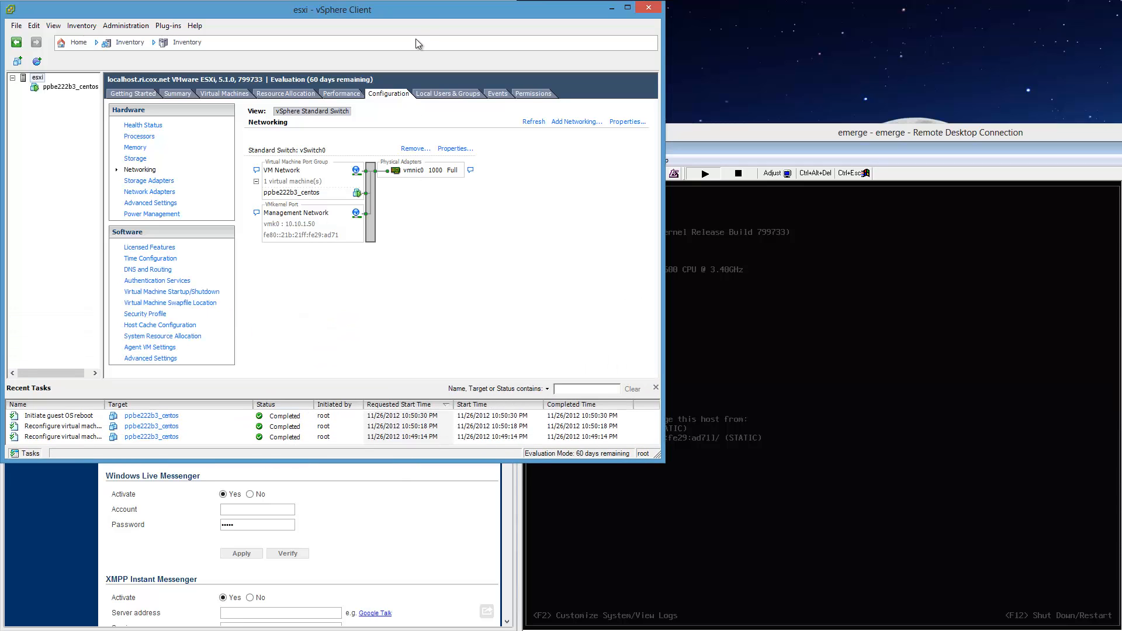
{"action": "left_click_drag", "start_coordinate": [422, 12], "coordinate": [878, 13]}
{"action": "left_click_drag", "start_coordinate": [878, 14], "coordinate": [878, 13]}
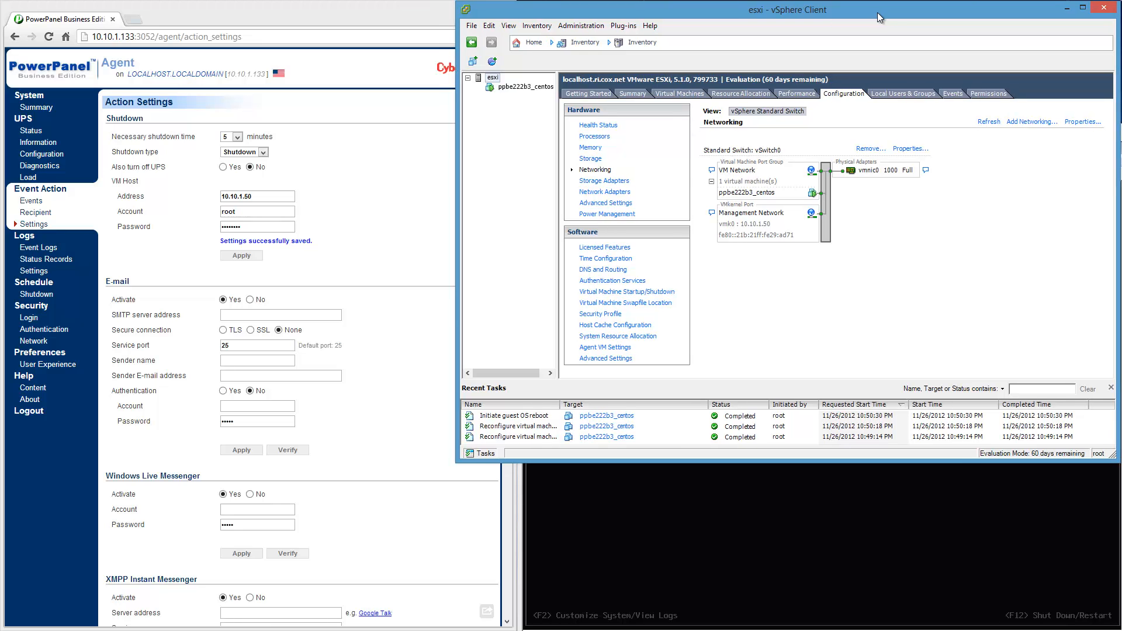
{"action": "left_click_drag", "start_coordinate": [877, 13], "coordinate": [878, 13]}
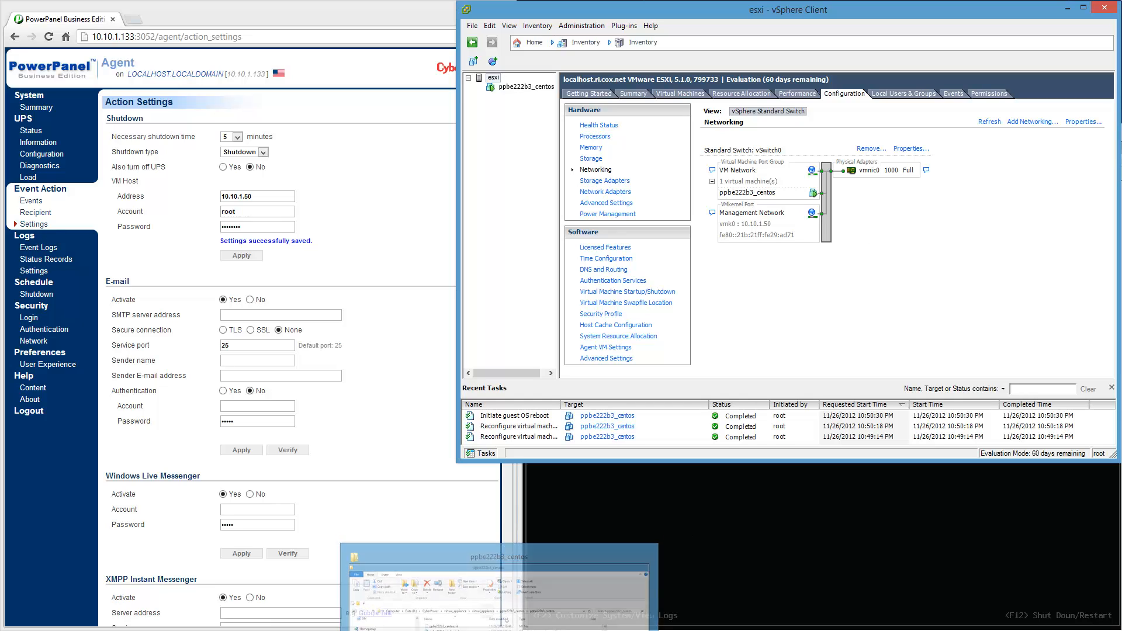
Open a Command Prompt and start a continuous ping of the ESXi host at 10.10.1.50 with the -t option.
{"action": "key", "text": "super+r"}
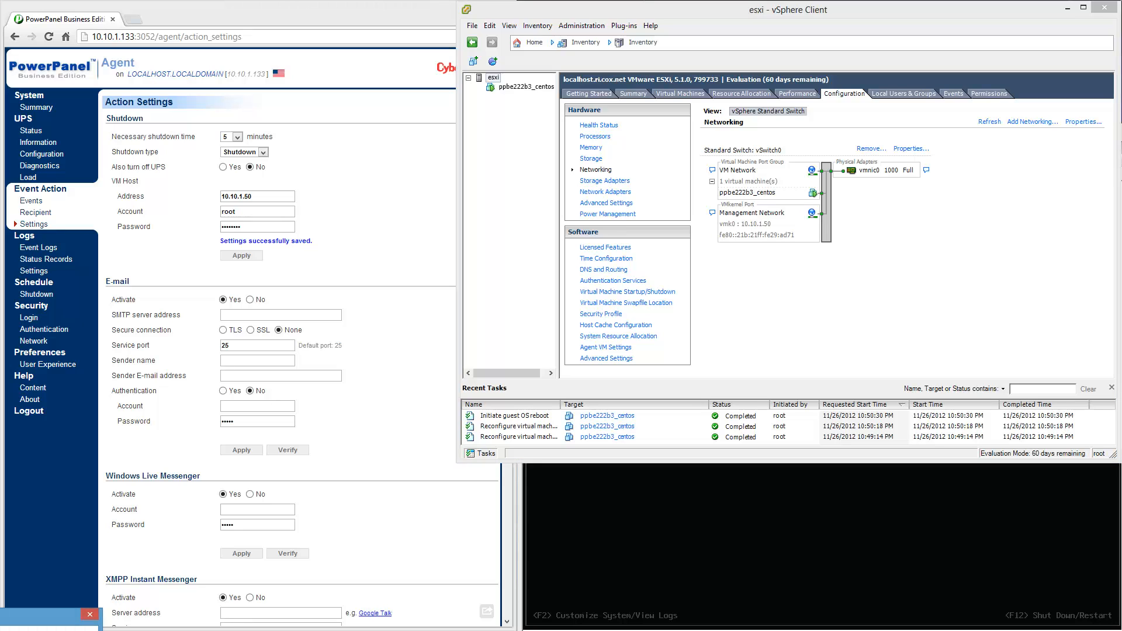
{"action": "key", "text": "Return"}
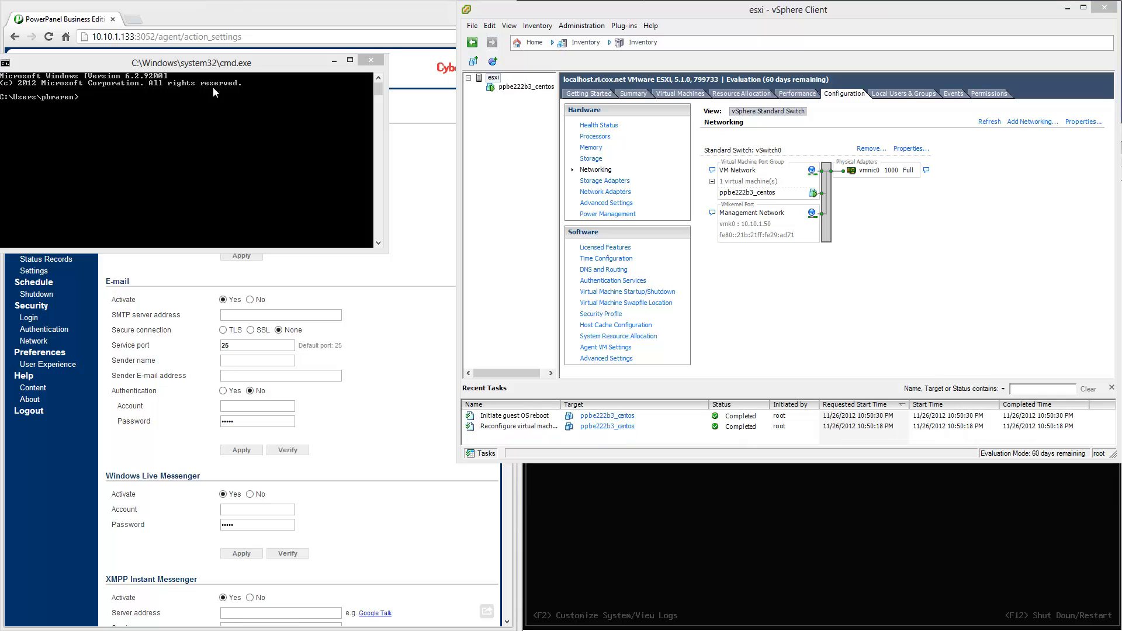
{"action": "left_click", "coordinate": [200, 125]}
{"action": "type", "text": "ping 10.10.1.50 -t"}
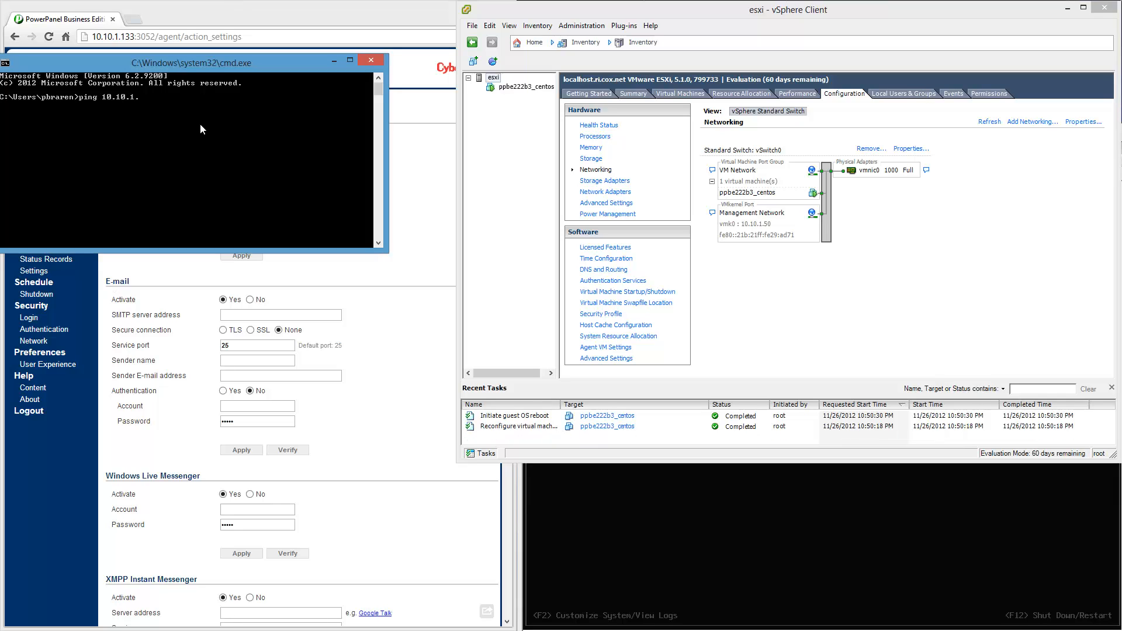
{"action": "key", "text": "Return"}
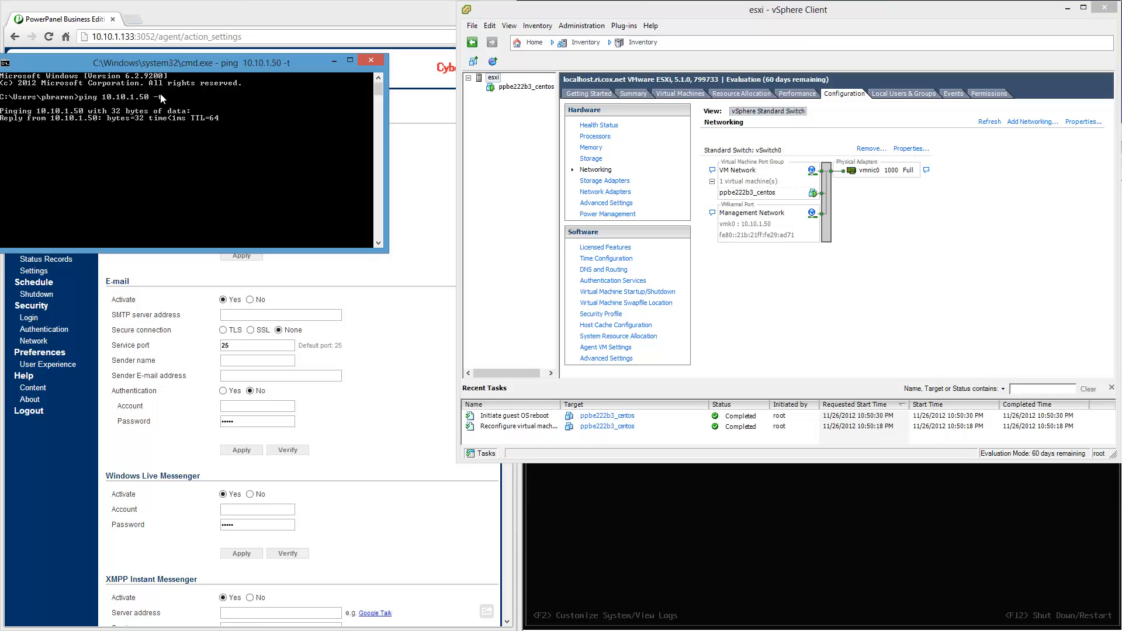
Shorten the PowerPanel browser window and place the ping window directly beneath it.
{"action": "left_click_drag", "start_coordinate": [177, 66], "coordinate": [296, 601]}
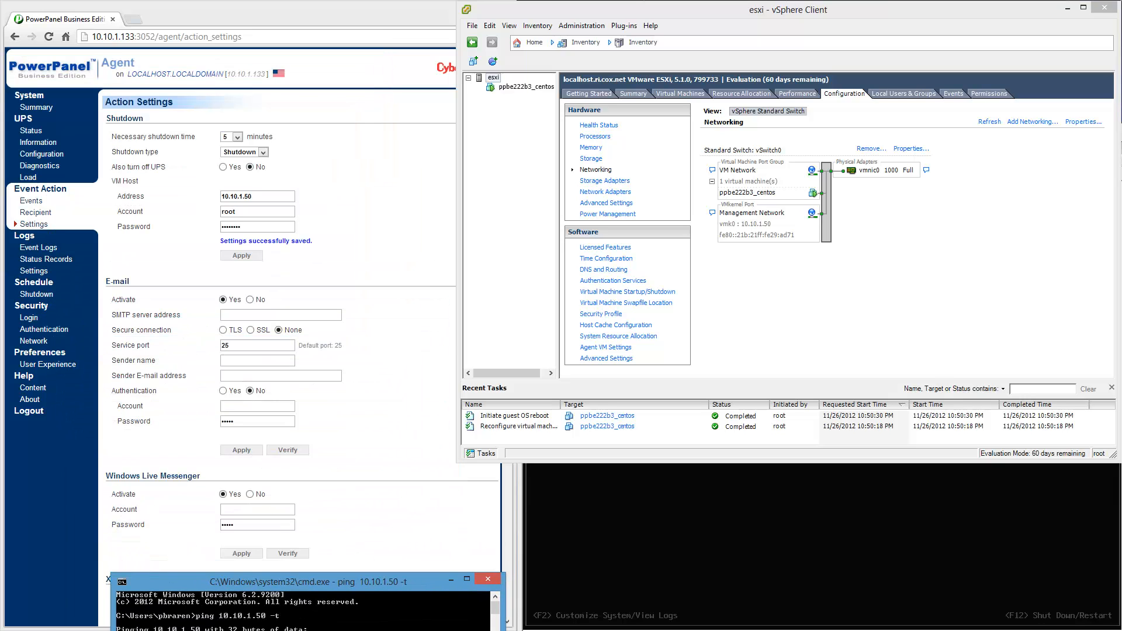
{"action": "left_click_drag", "start_coordinate": [40, 627], "coordinate": [60, 478]}
{"action": "left_click_drag", "start_coordinate": [186, 577], "coordinate": [74, 490]}
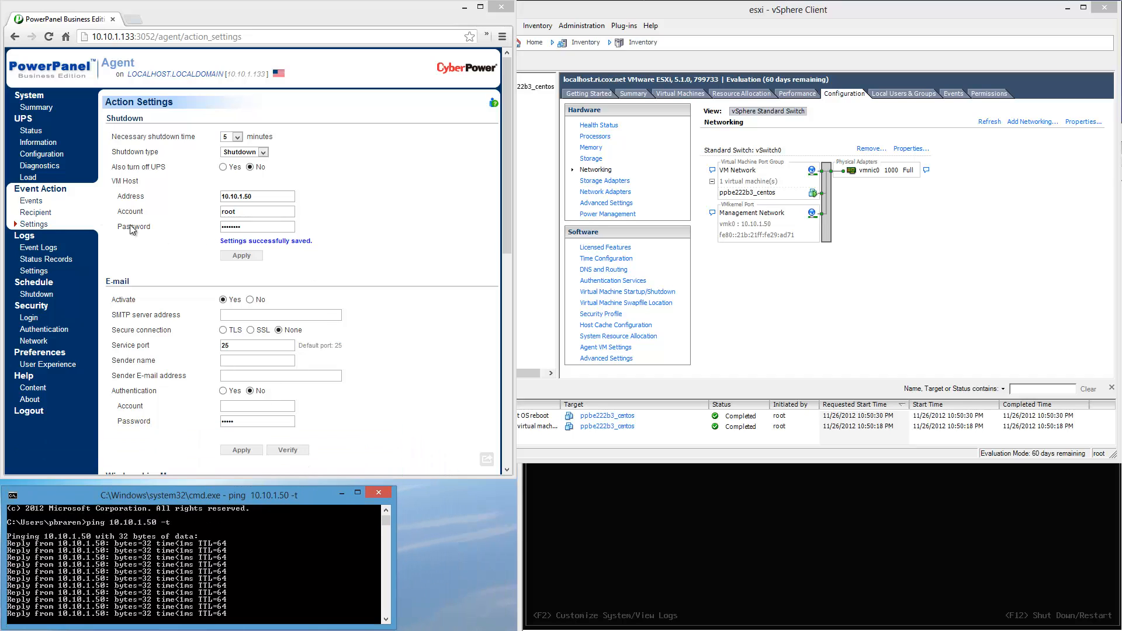
Show the PowerPanel event logs, and check the ESXi remote console and vSphere Client for shutdown activity.
{"action": "left_click", "coordinate": [39, 251]}
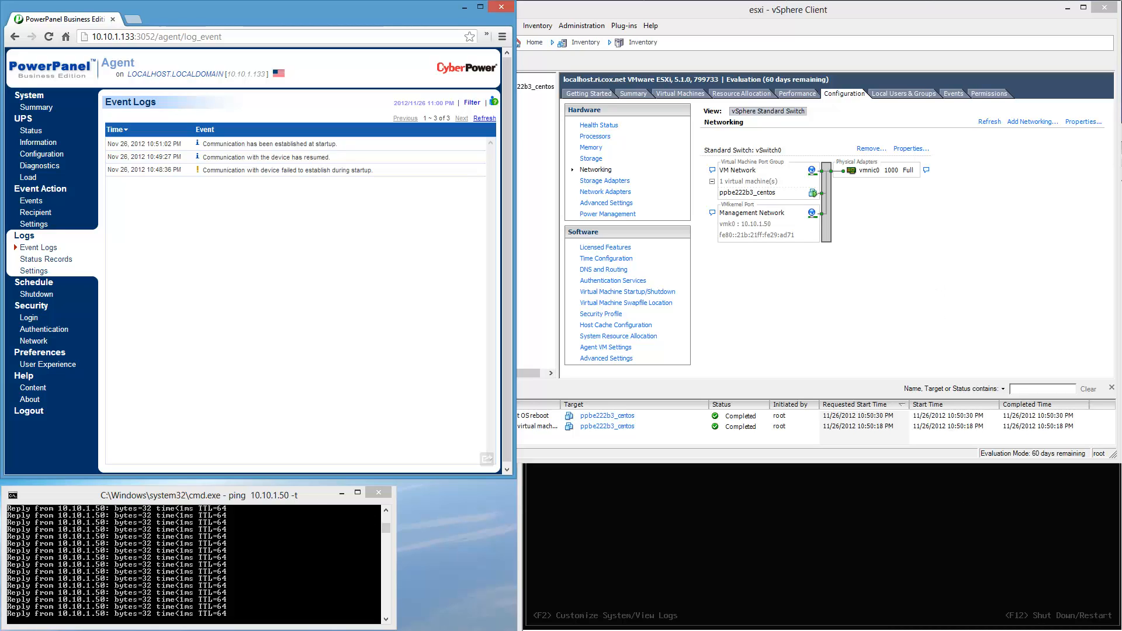
{"action": "left_click", "coordinate": [969, 541]}
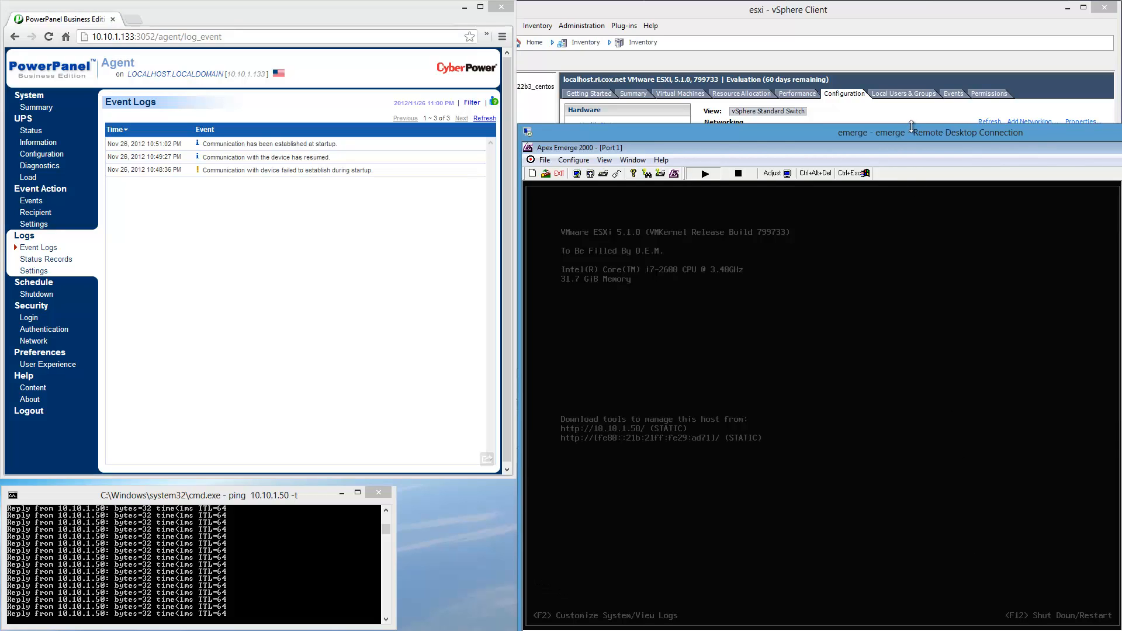
{"action": "left_click_drag", "start_coordinate": [910, 126], "coordinate": [910, 127]}
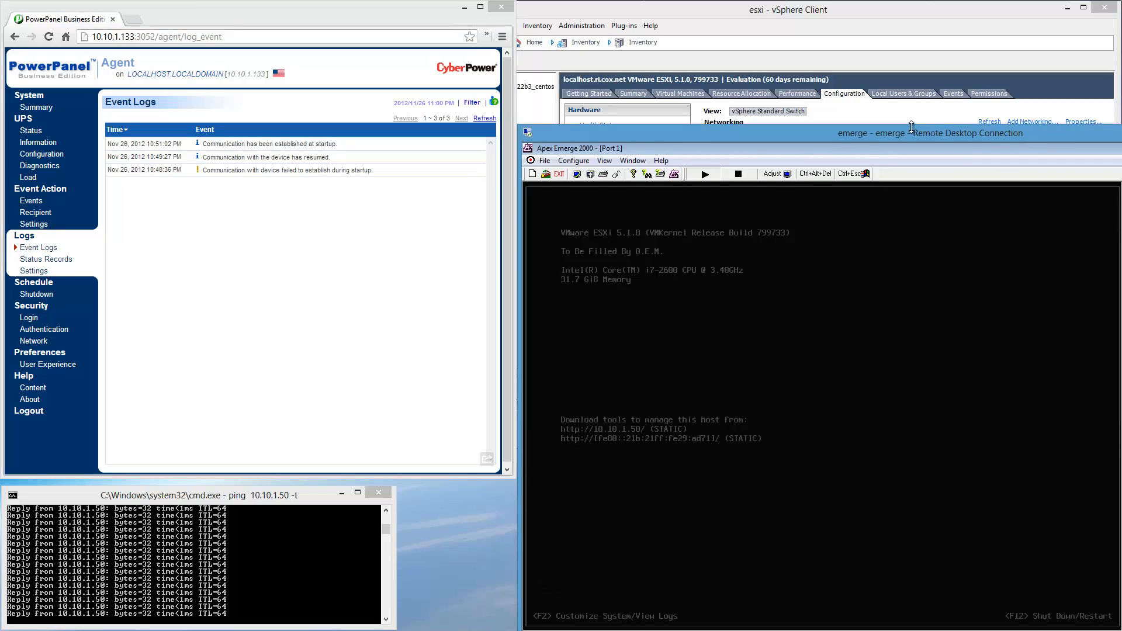
{"action": "left_click", "coordinate": [890, 10]}
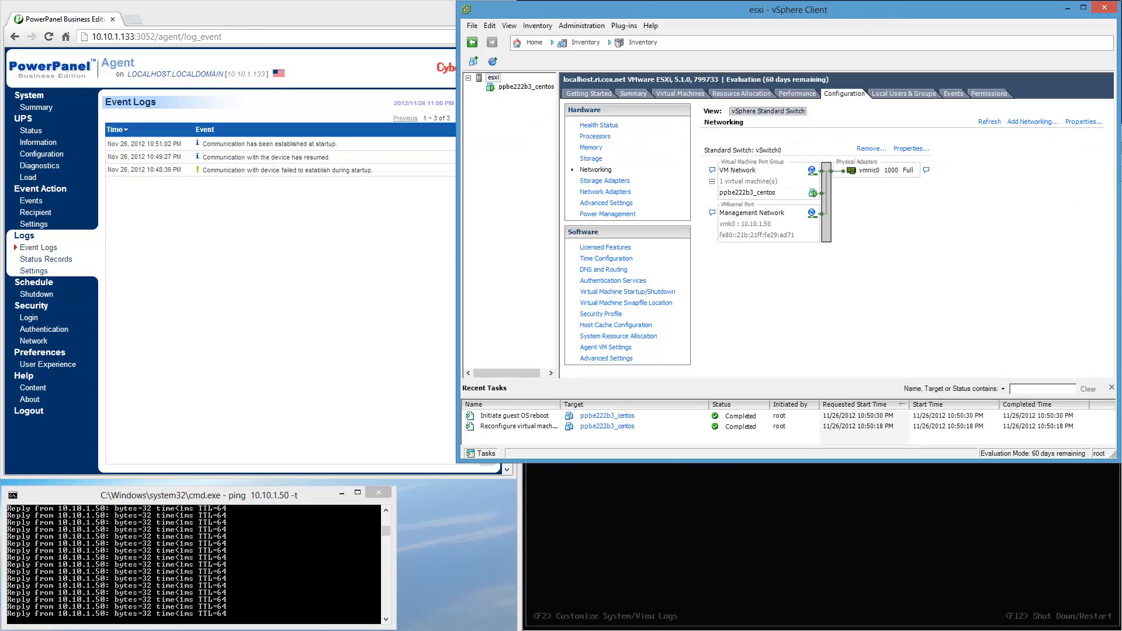
{"action": "key", "text": "alt+Tab"}
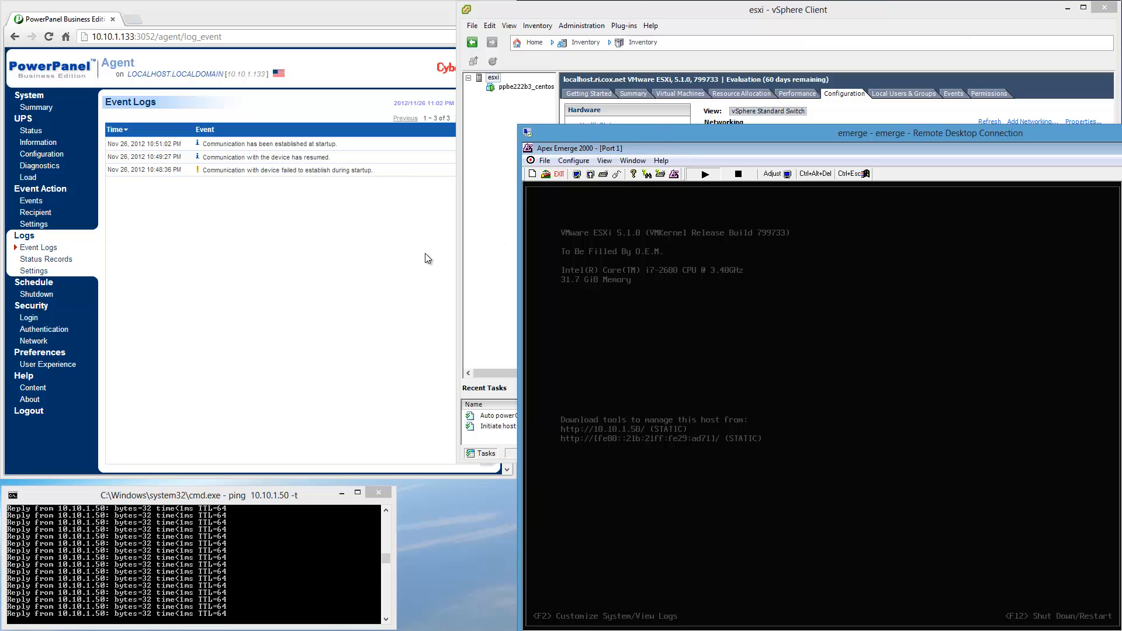
Refresh the PowerPanel event logs and select the ppbe222b3_centos virtual machine in vSphere Client.
{"action": "left_click", "coordinate": [388, 250]}
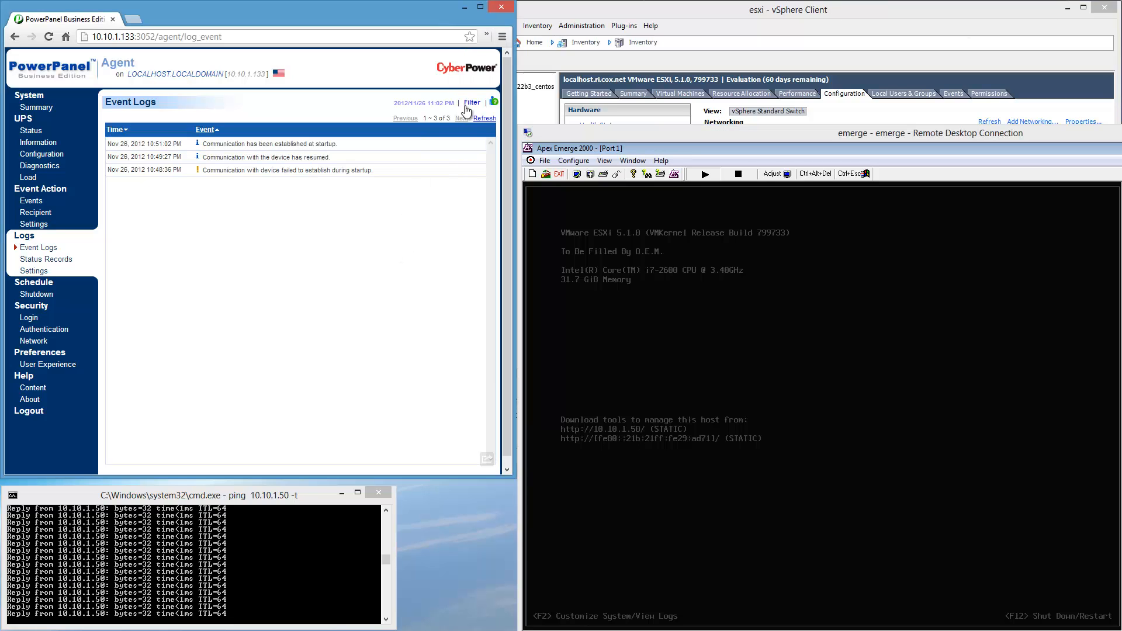
{"action": "left_click", "coordinate": [484, 119]}
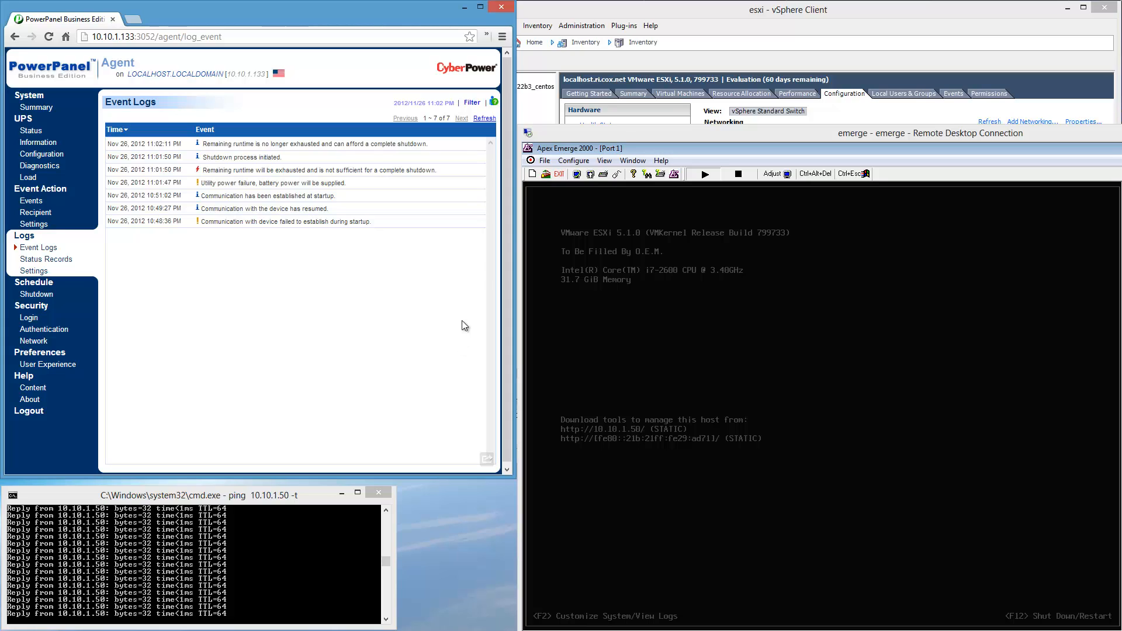
{"action": "left_click", "coordinate": [780, 17]}
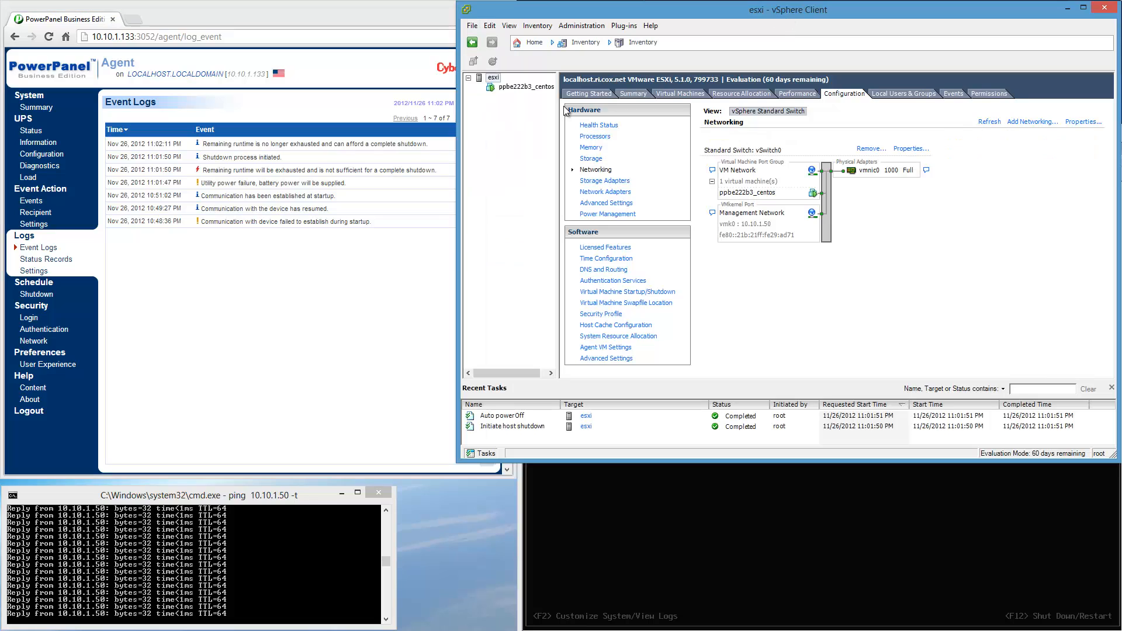
{"action": "left_click", "coordinate": [526, 86]}
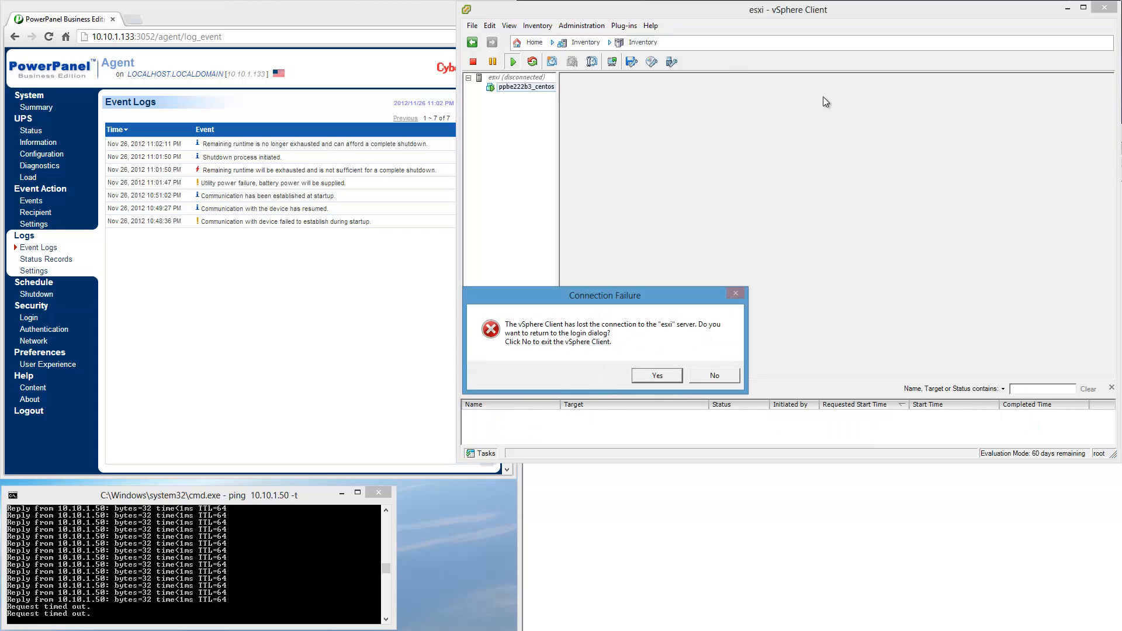
Return to the vSphere Client login dialog from the connection failure, check the remote console, and close the login dialog.
{"action": "left_click", "coordinate": [657, 375]}
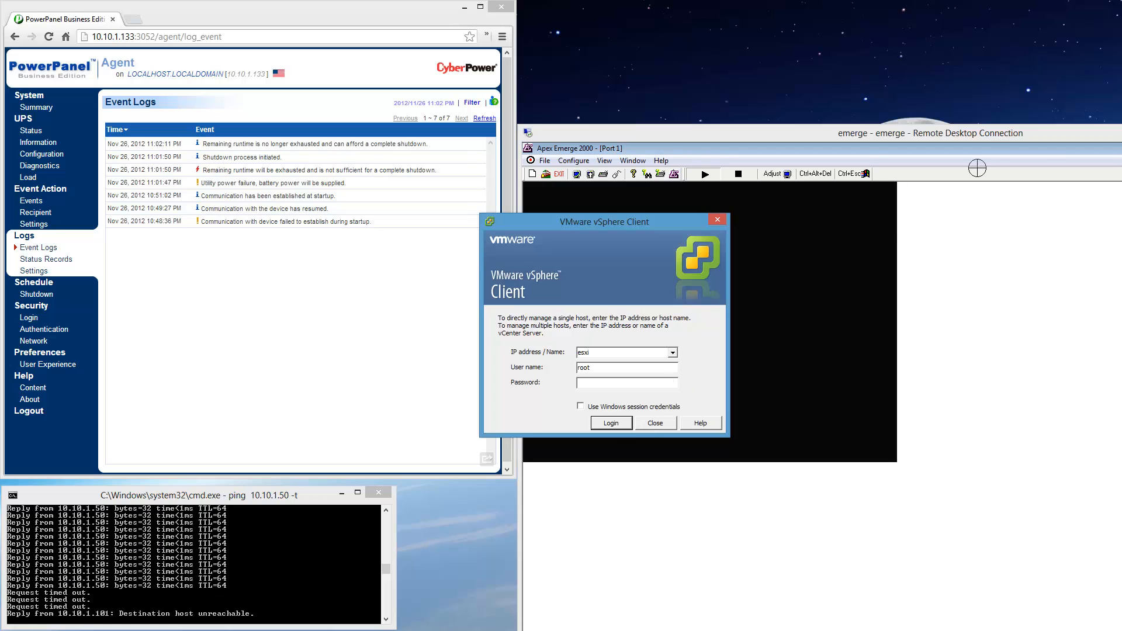
{"action": "left_click", "coordinate": [987, 135]}
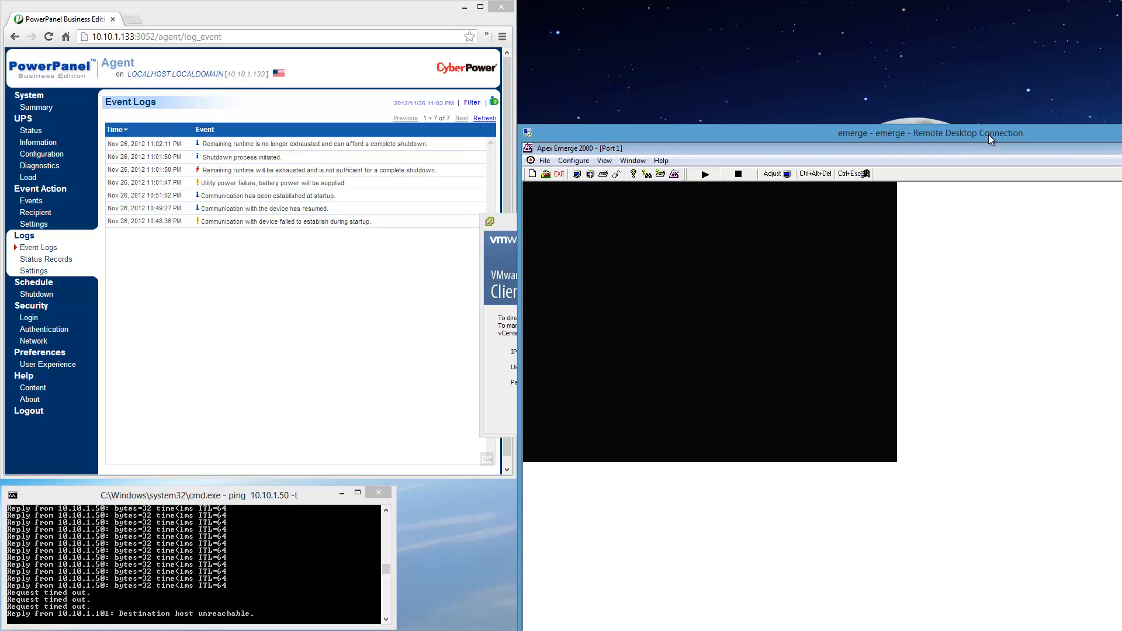
{"action": "left_click", "coordinate": [489, 244]}
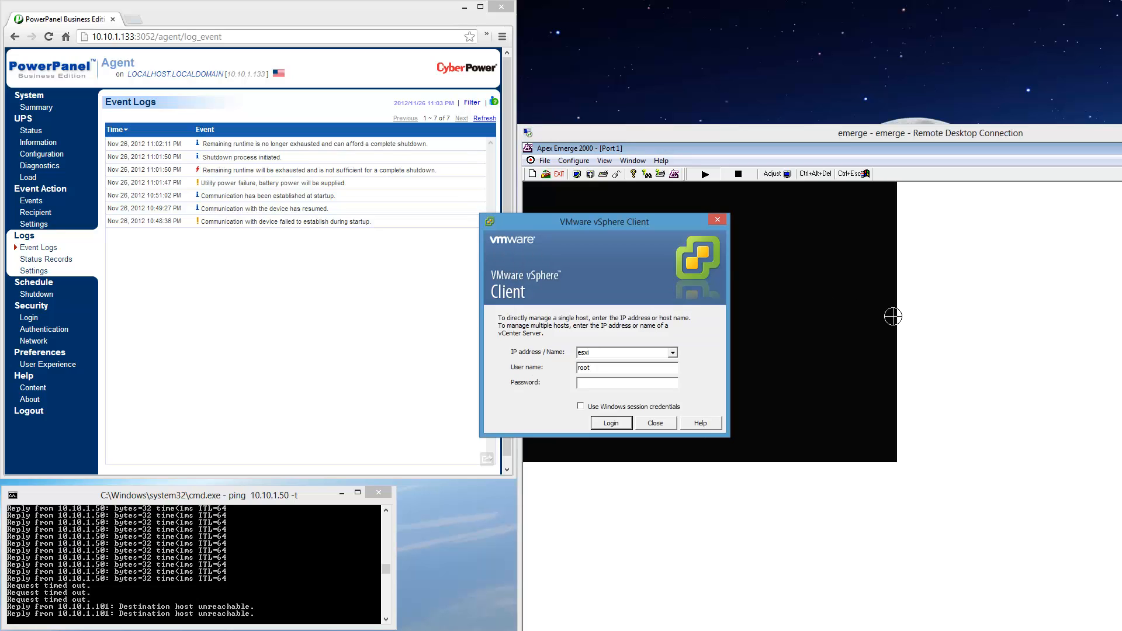
{"action": "left_click", "coordinate": [717, 219]}
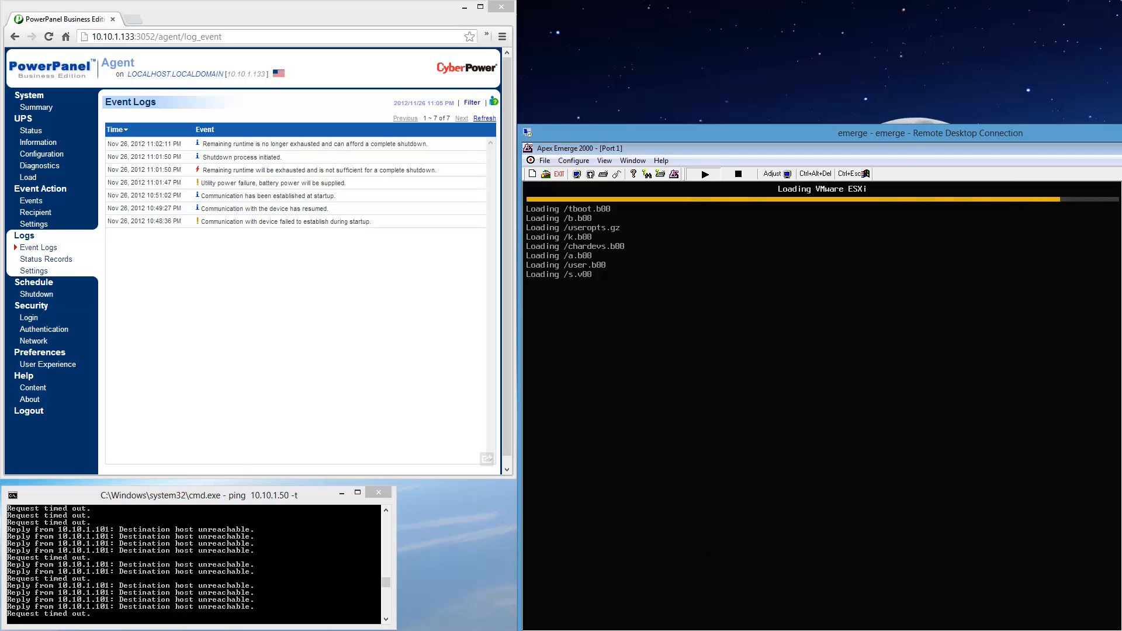
Review the PowerPanel Business Edition documentation and software downloads on the CyberPower website, and minimize that browser window.
{"action": "mouse_move", "coordinate": [184, 630]}
{"action": "left_click", "coordinate": [81, 605]}
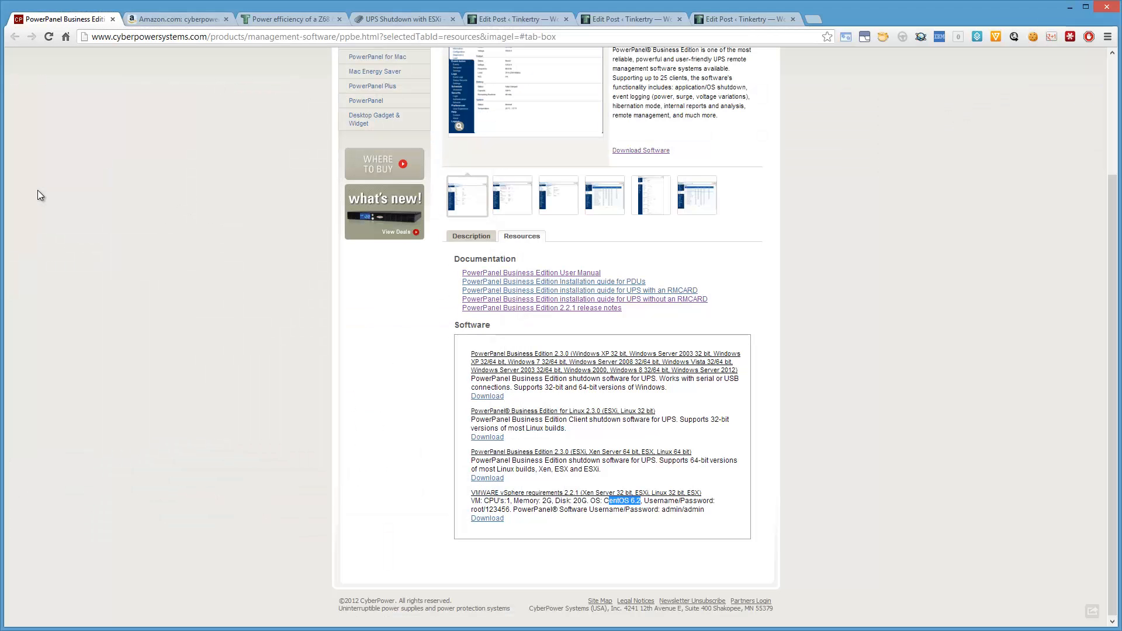
{"action": "scroll", "coordinate": [69, 179], "scroll_direction": "up", "scroll_amount": 3}
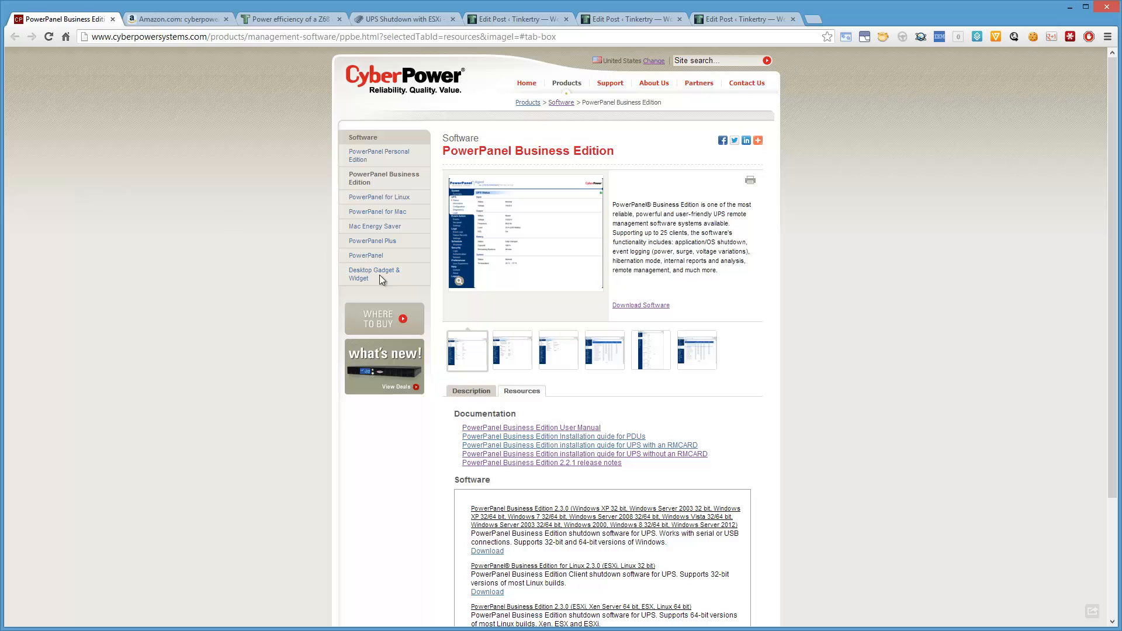
{"action": "scroll", "coordinate": [959, 356], "scroll_direction": "down", "scroll_amount": 2}
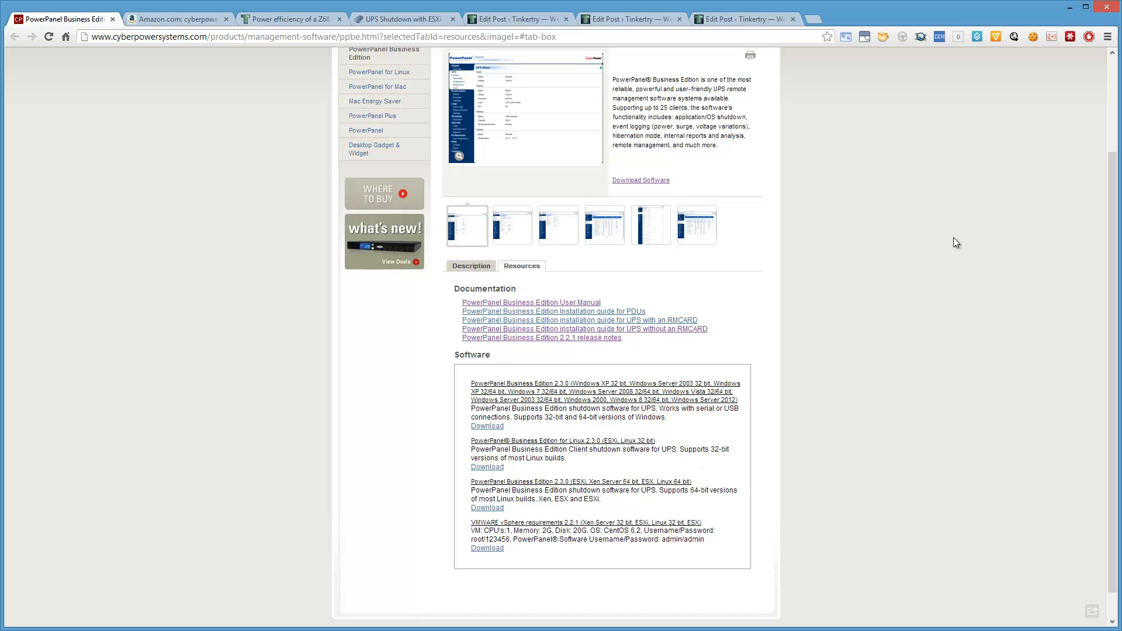
{"action": "left_click", "coordinate": [1071, 8]}
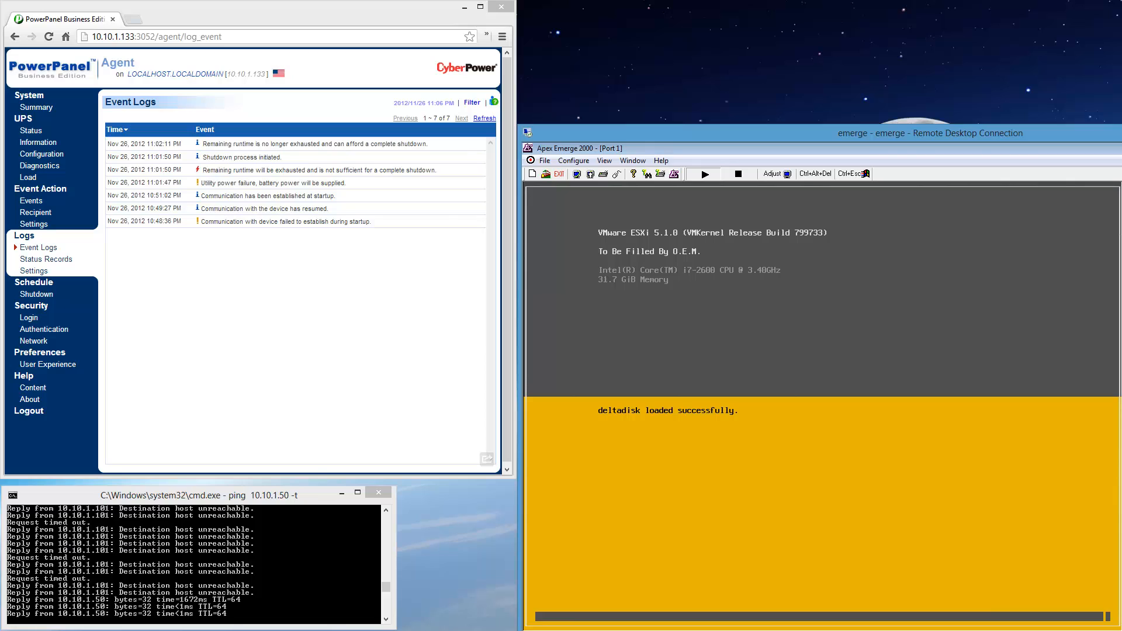
Refresh the PowerPanel event logs, and log in to the esxi host in vSphere Client as root with the account password.
{"action": "left_click", "coordinate": [484, 118]}
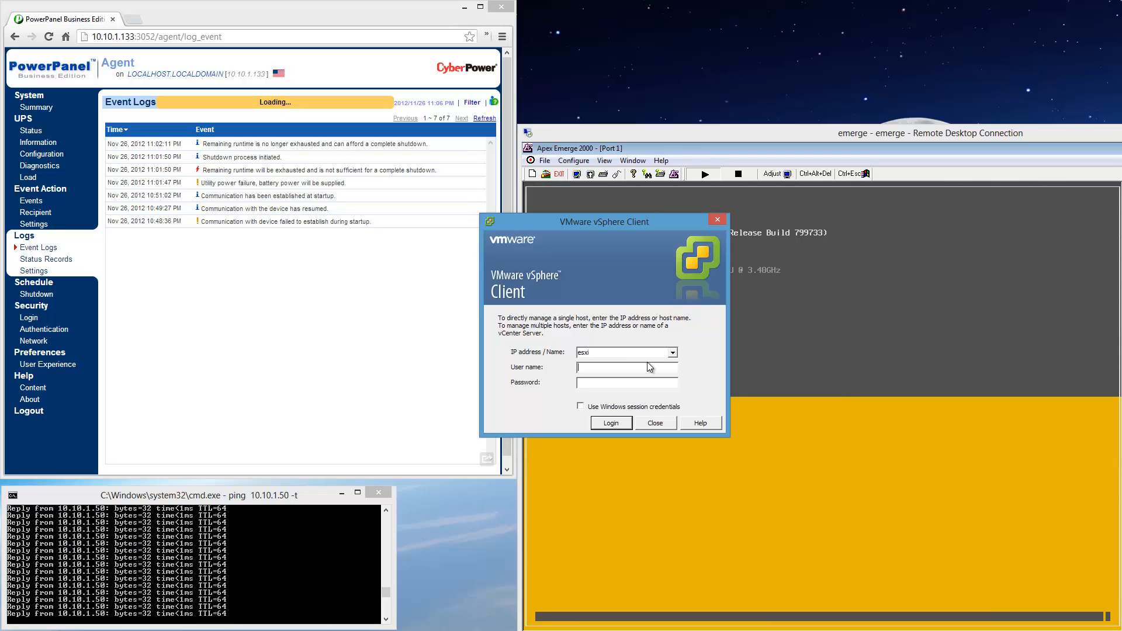
{"action": "type", "text": "root"}
{"action": "key", "text": "Tab"}
{"action": "type", "text": "********"}
{"action": "left_click_drag", "start_coordinate": [636, 224], "coordinate": [639, 181]}
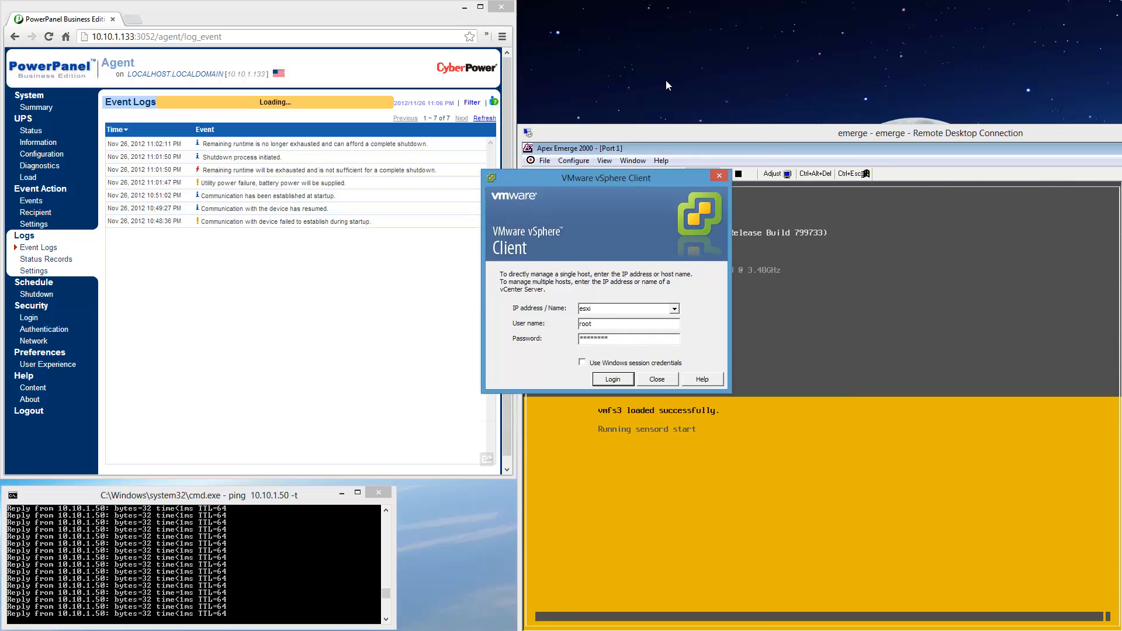
{"action": "left_click_drag", "start_coordinate": [668, 85], "coordinate": [676, 10]}
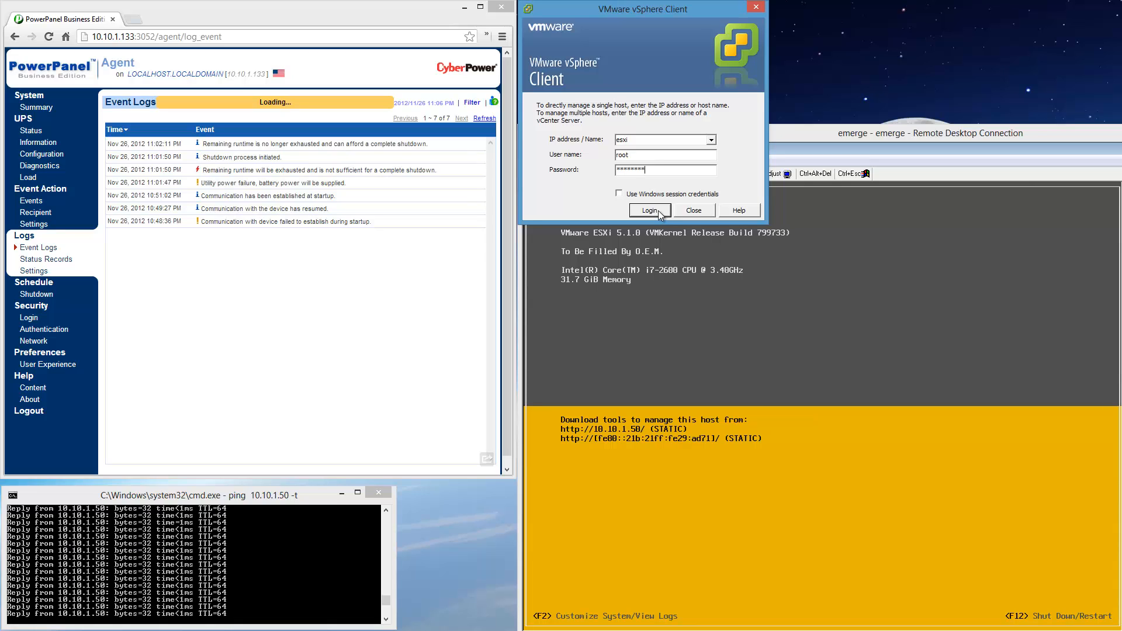
{"action": "left_click", "coordinate": [659, 213]}
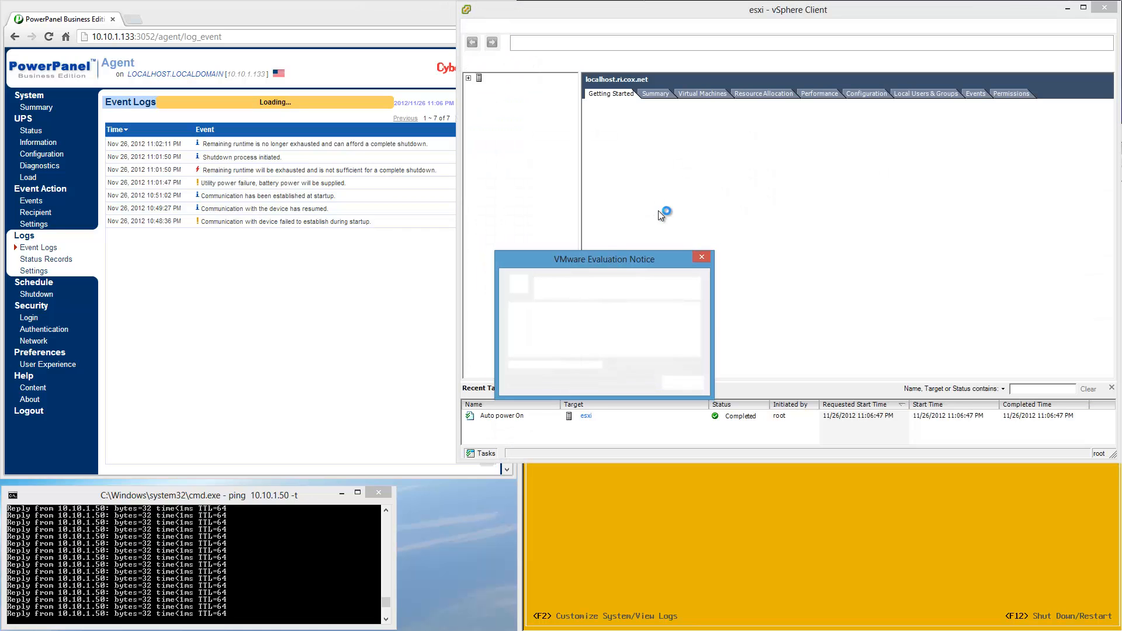
{"action": "left_click", "coordinate": [684, 382]}
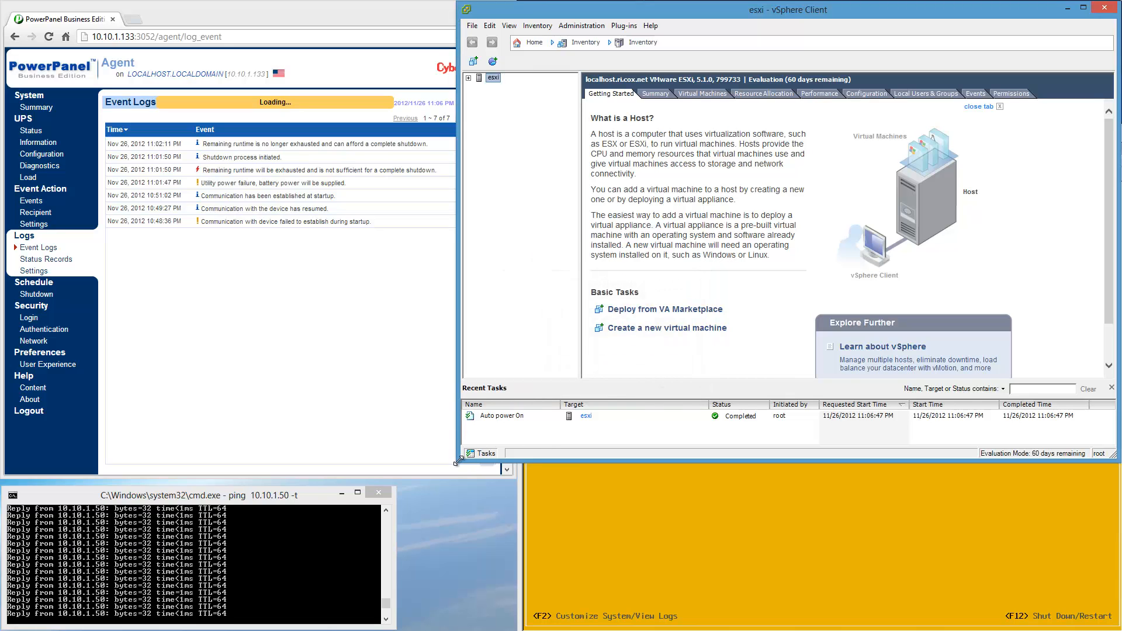
Inspect the ppbe222b3_centos virtual machine under the esxi host, and enlarge the vSphere Client window vertically.
{"action": "left_click", "coordinate": [468, 79]}
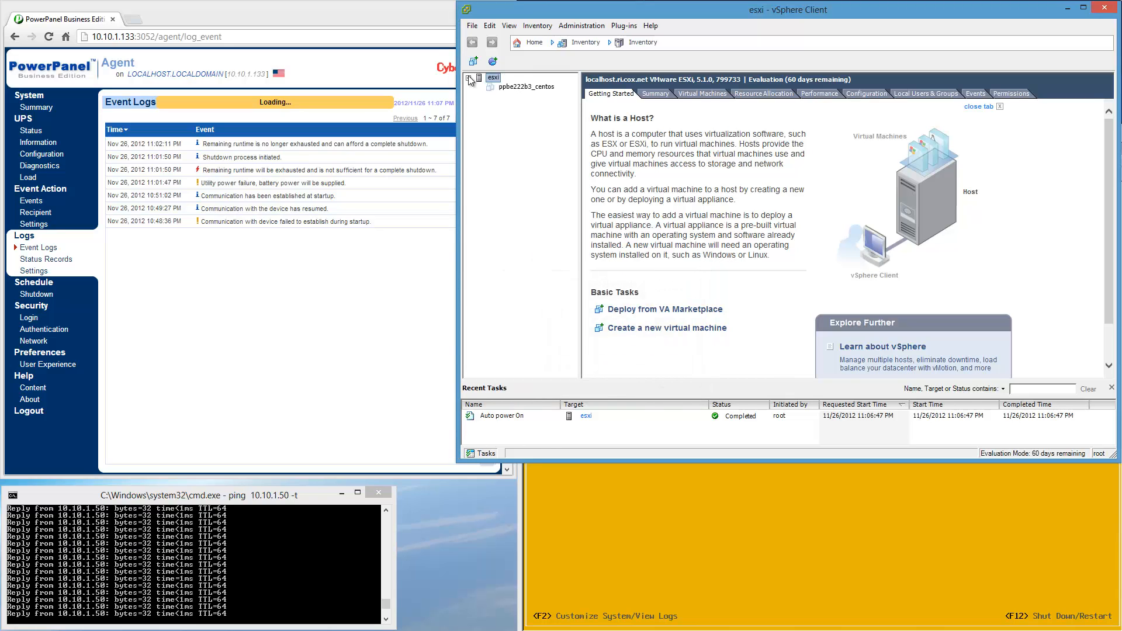
{"action": "left_click", "coordinate": [512, 88]}
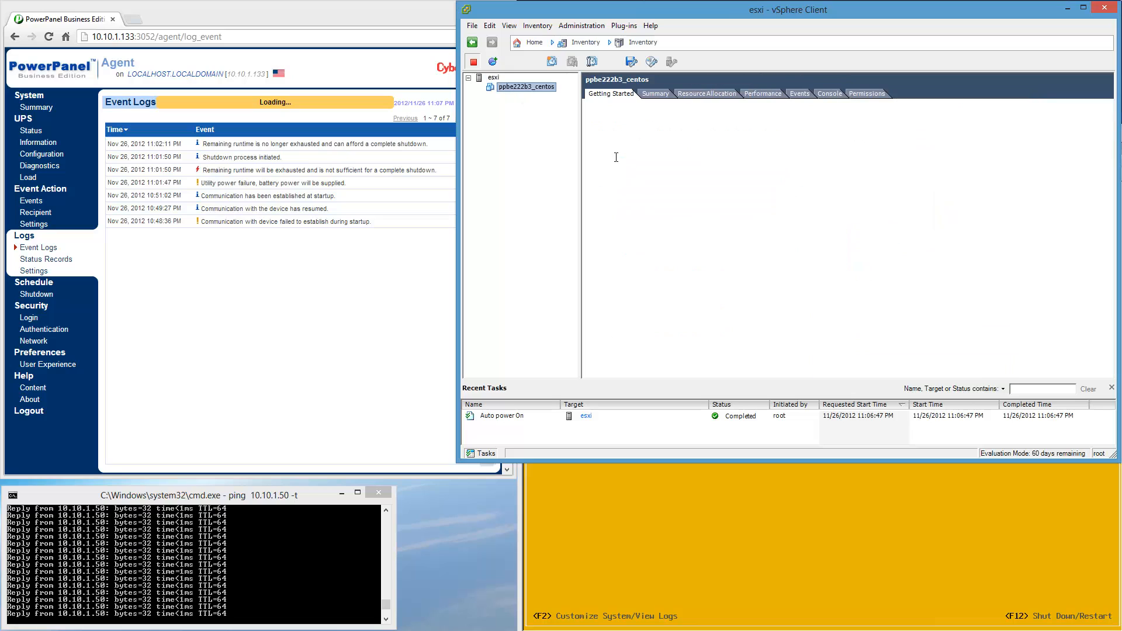
{"action": "left_click", "coordinate": [492, 78]}
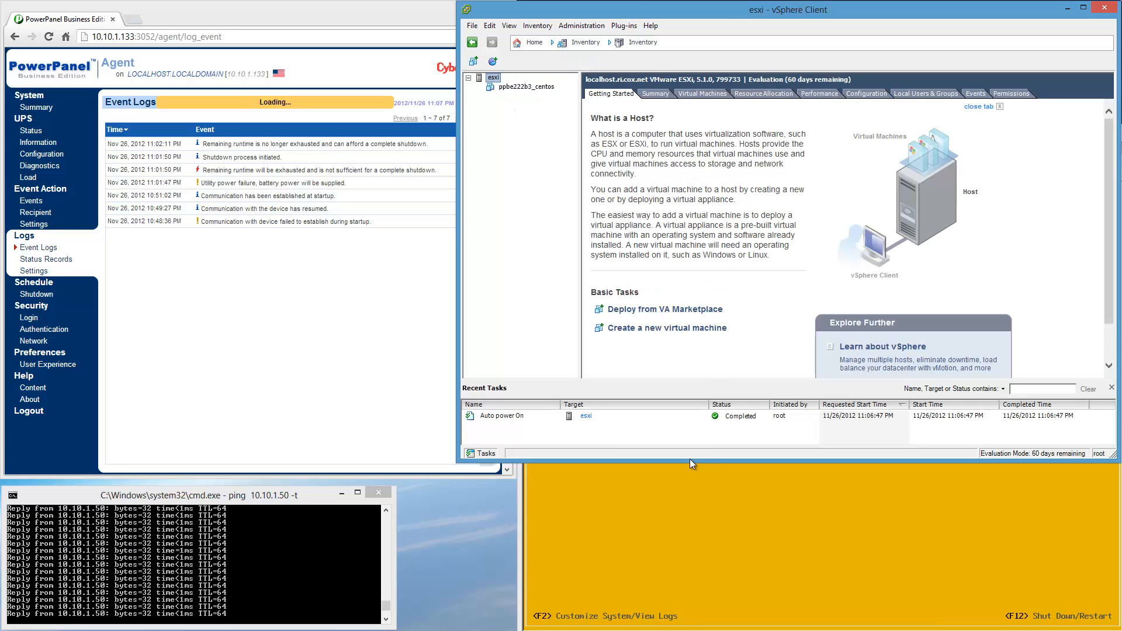
{"action": "left_click_drag", "start_coordinate": [690, 463], "coordinate": [699, 629]}
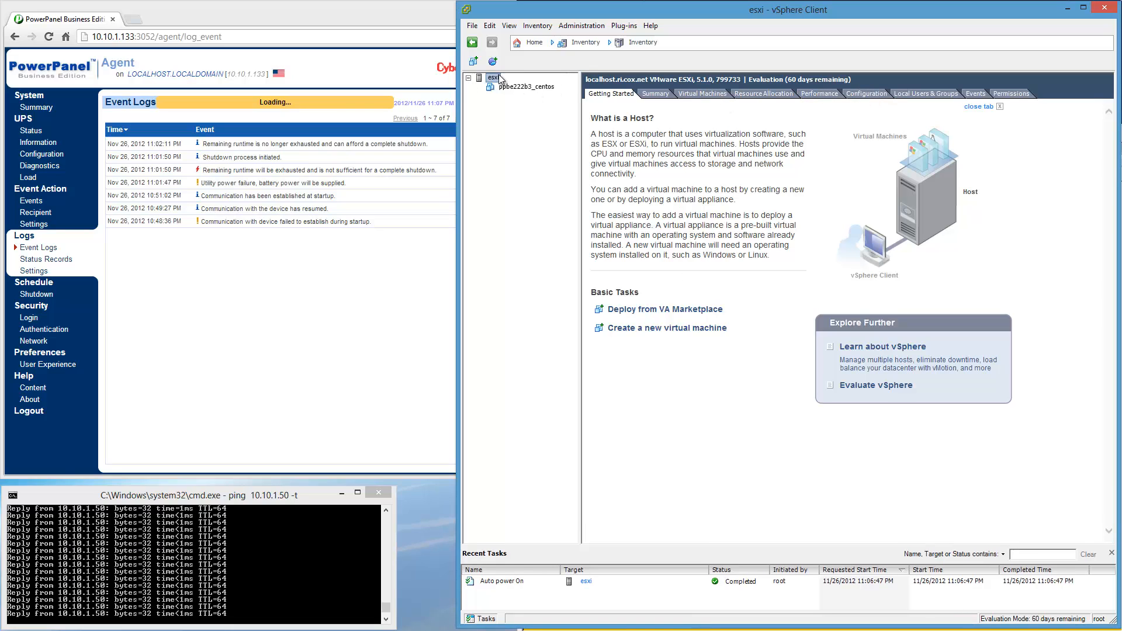
Allow virtual machines to start and stop automatically with the esxi host, with a 30-second startup delay and immediate continuation if VMware Tools start.
{"action": "left_click", "coordinate": [869, 94]}
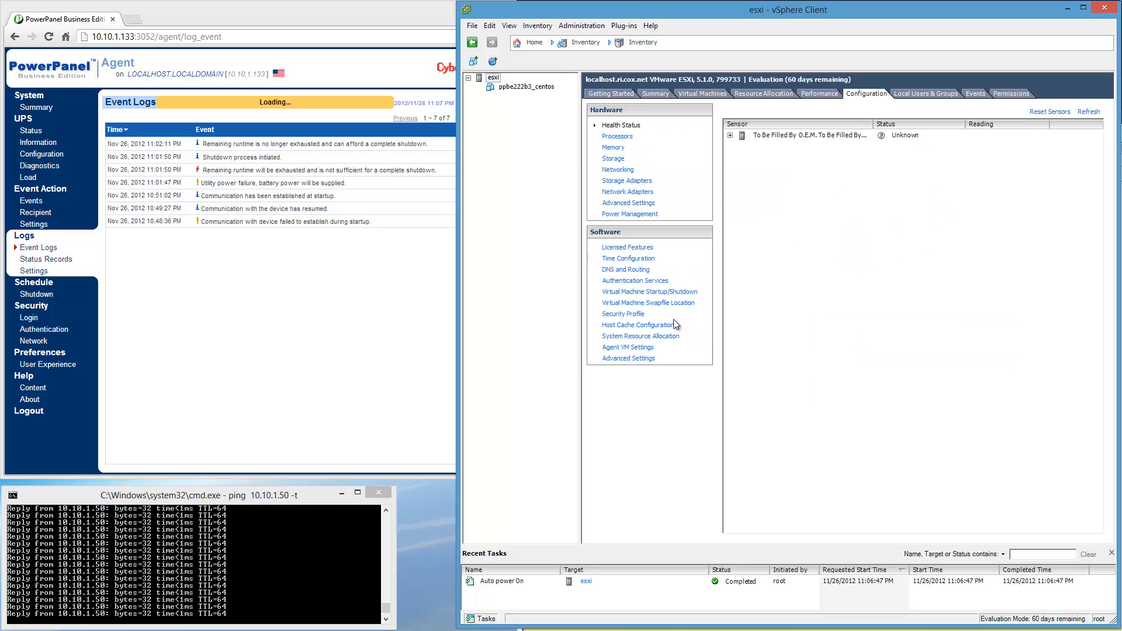
{"action": "left_click", "coordinate": [685, 292]}
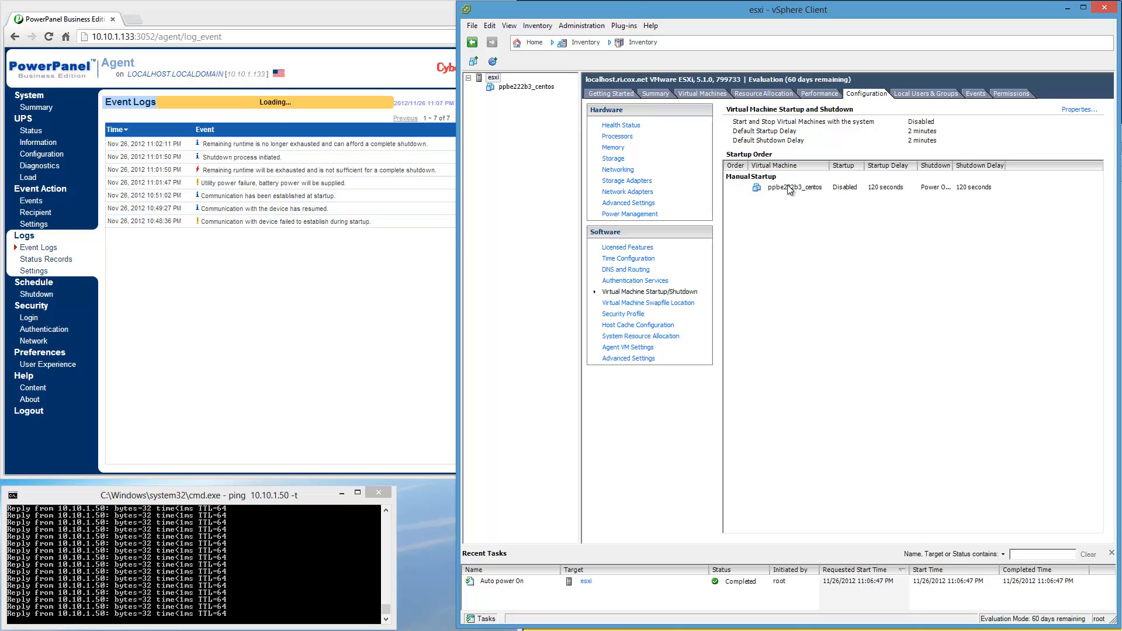
{"action": "left_click", "coordinate": [1086, 114]}
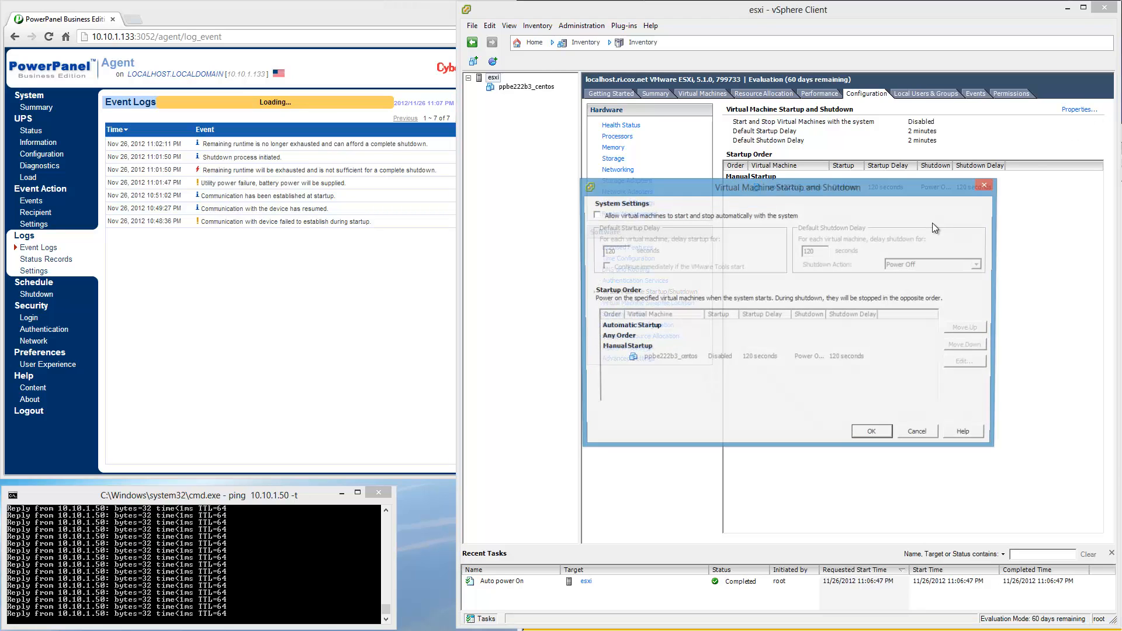
{"action": "left_click", "coordinate": [595, 216]}
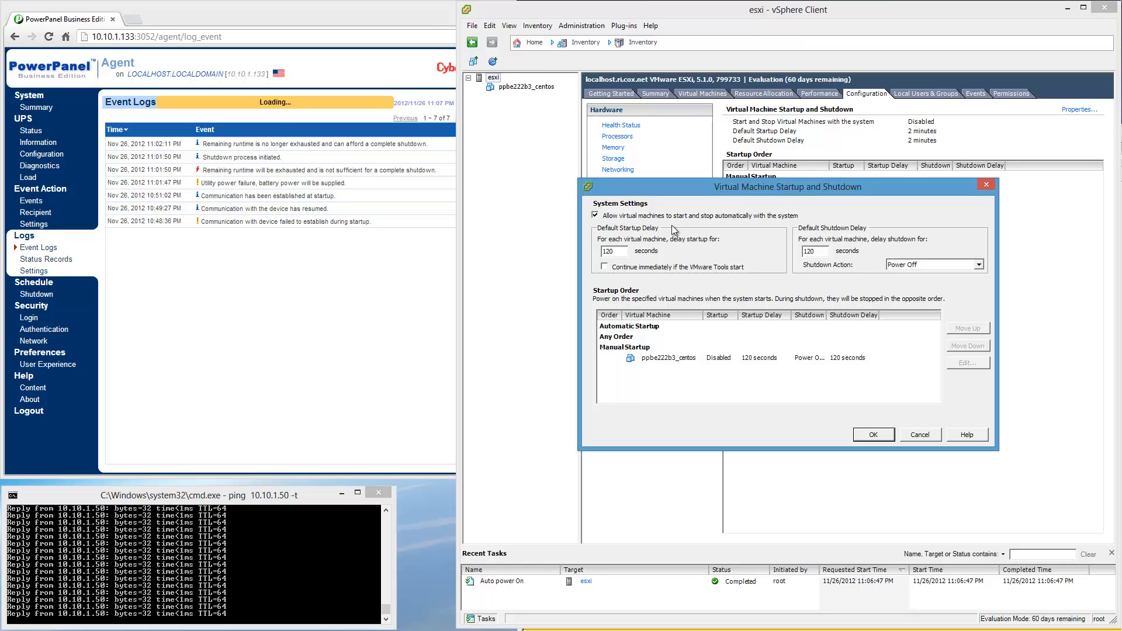
{"action": "key", "text": "Tab"}
{"action": "type", "text": "30"}
{"action": "left_click", "coordinate": [604, 266]}
Set the default shutdown delay to 30 seconds and the shutdown action to Guest Shutdown.
{"action": "double_click", "coordinate": [825, 251]}
{"action": "left_click", "coordinate": [931, 265]}
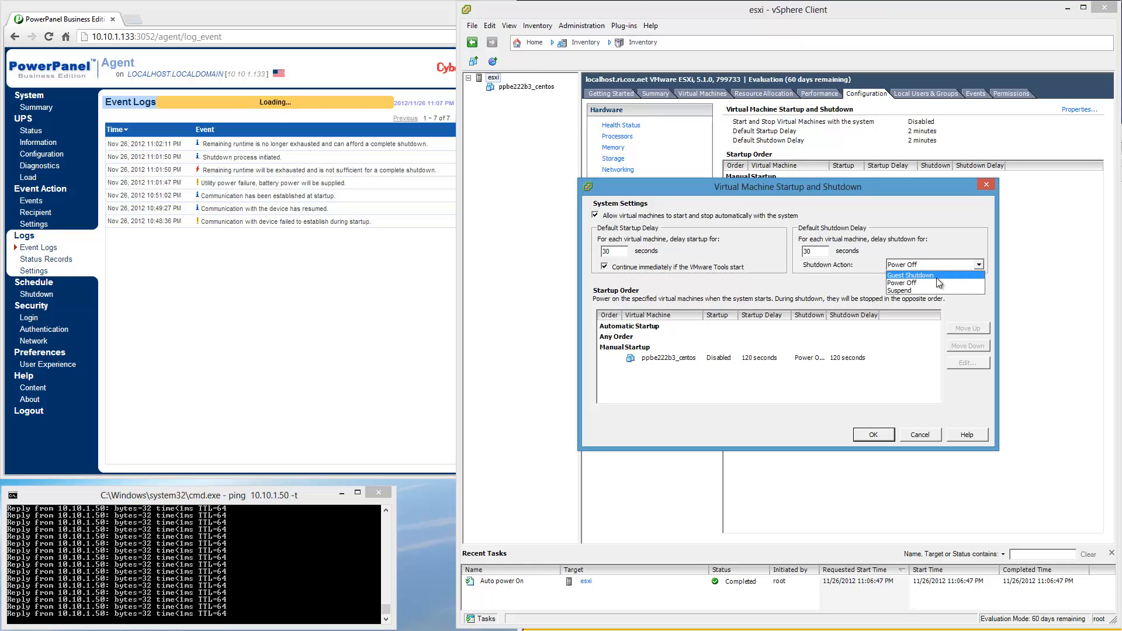
{"action": "left_click", "coordinate": [935, 276]}
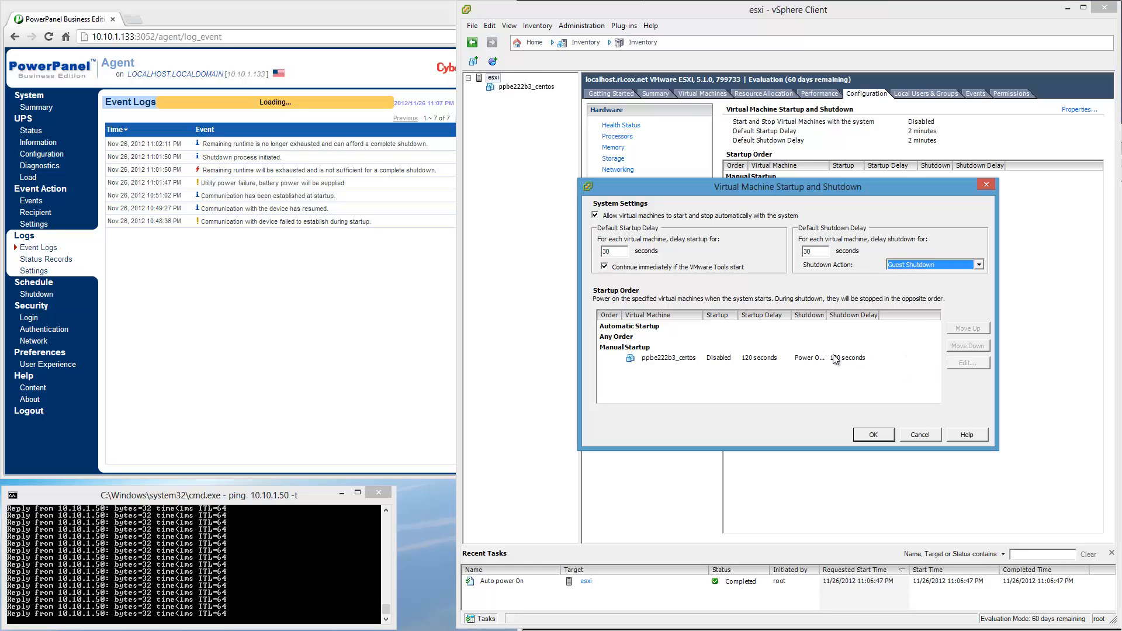
Move ppbe222b3_centos from Manual Startup to Automatic Startup, save the startup and shutdown settings, and recheck them.
{"action": "left_click", "coordinate": [868, 358]}
{"action": "left_click", "coordinate": [967, 328]}
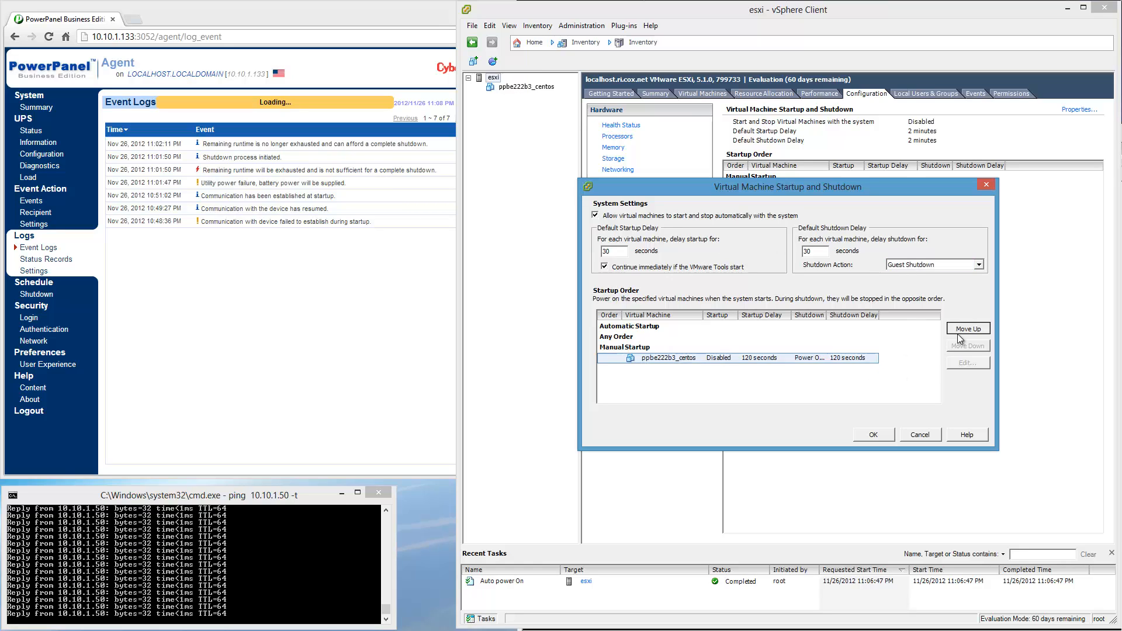
{"action": "left_click", "coordinate": [968, 329]}
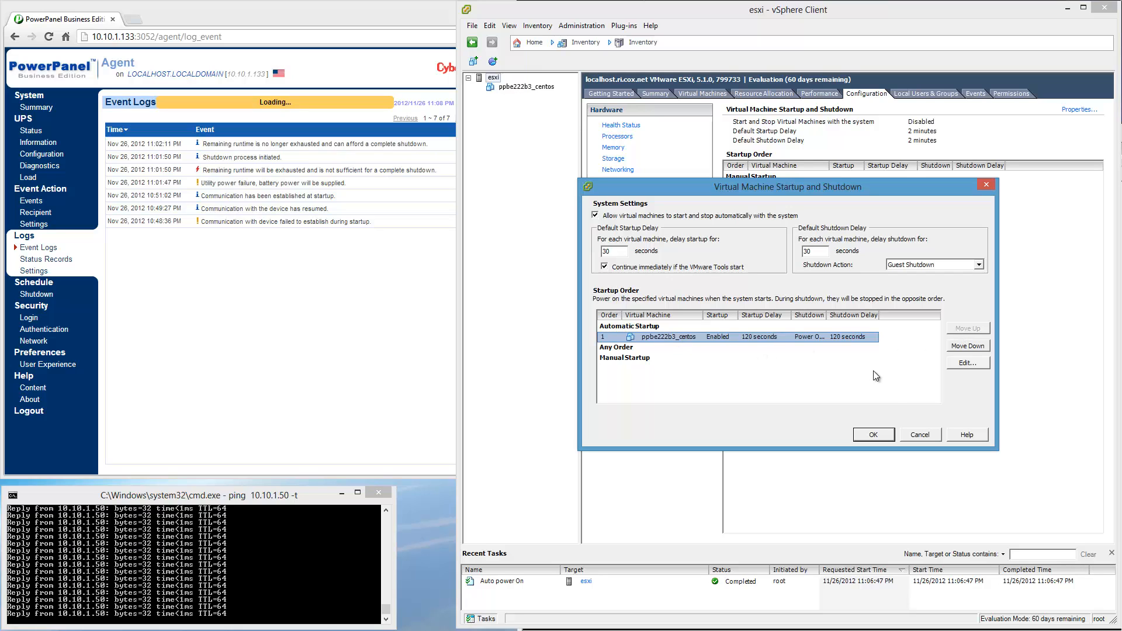
{"action": "left_click", "coordinate": [873, 435]}
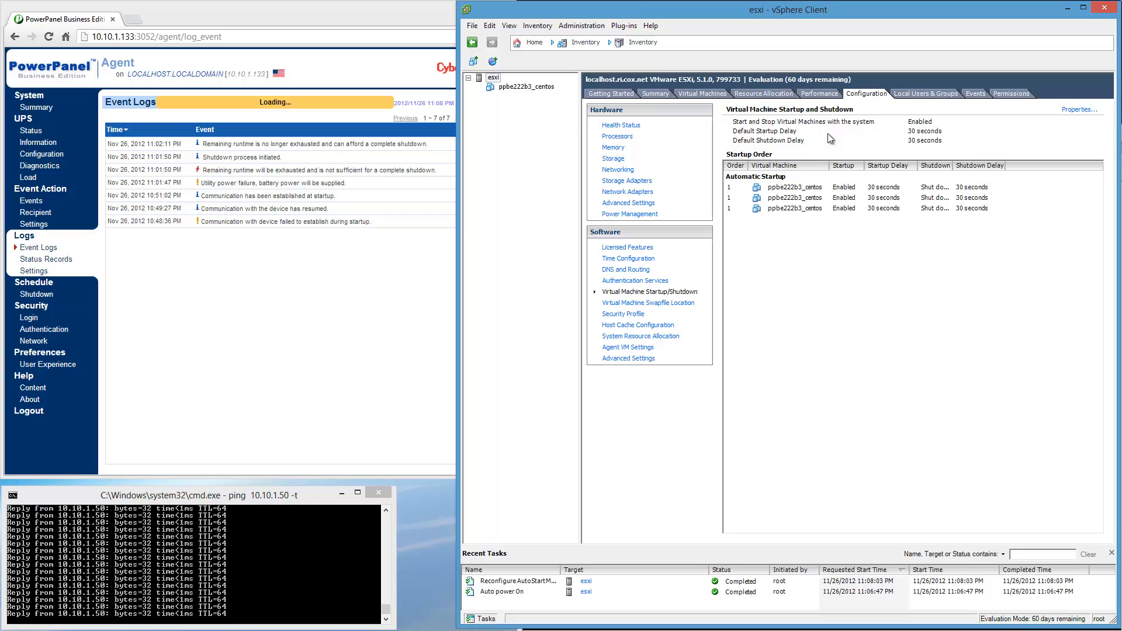
{"action": "left_click", "coordinate": [1080, 111]}
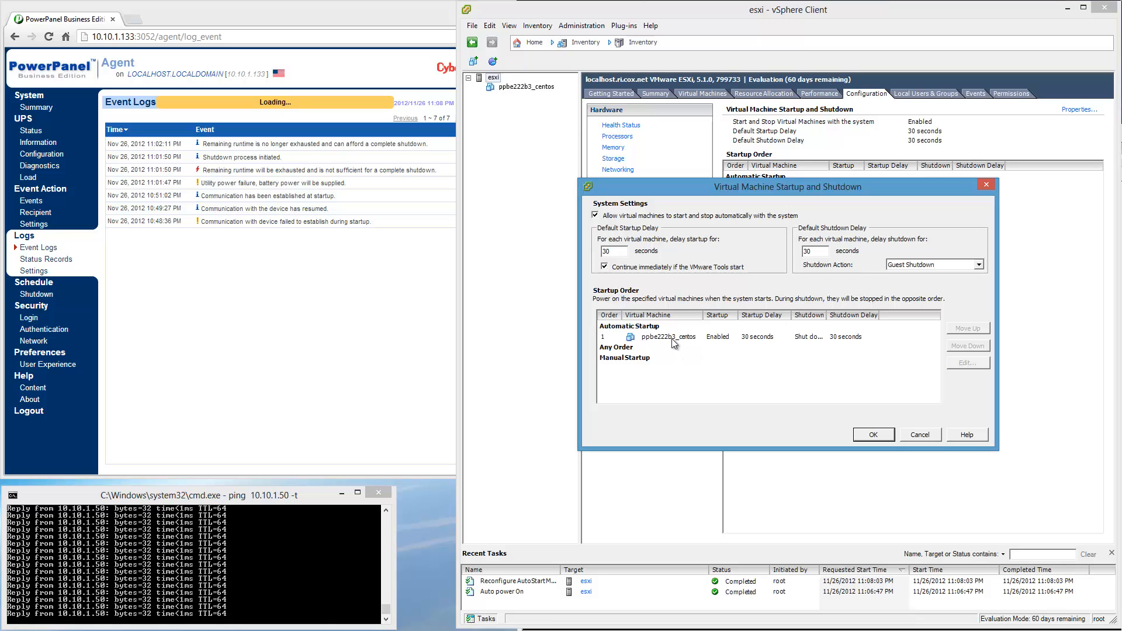
{"action": "left_click", "coordinate": [872, 434]}
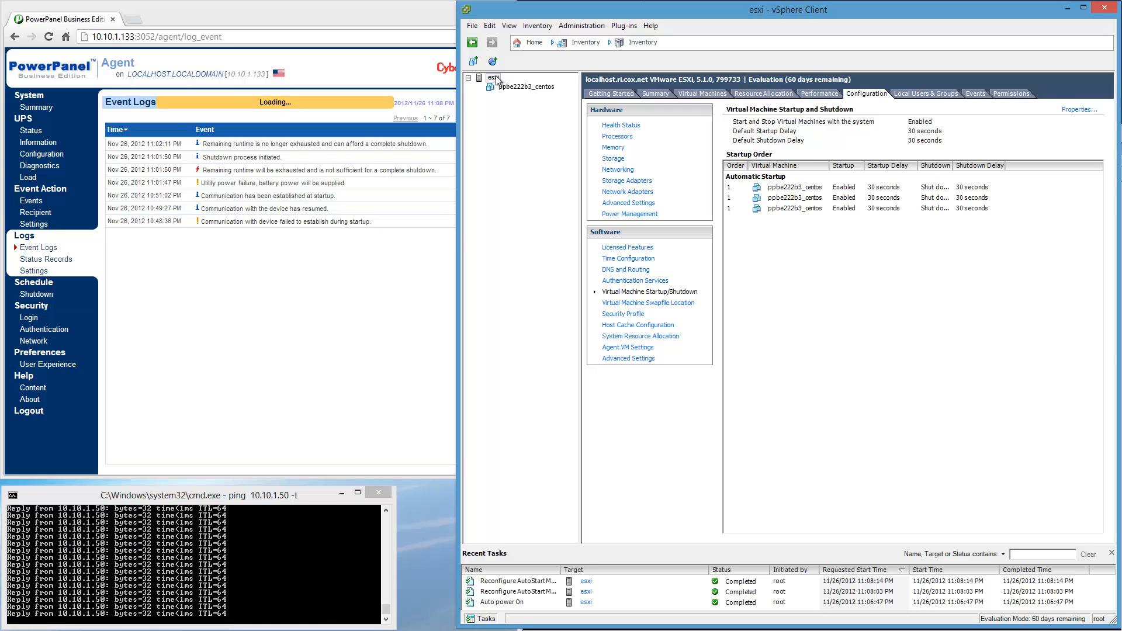
View the esxi host's summary, and browse the SAMSUNGSSD datastore from the host's storage configuration.
{"action": "left_click", "coordinate": [658, 93]}
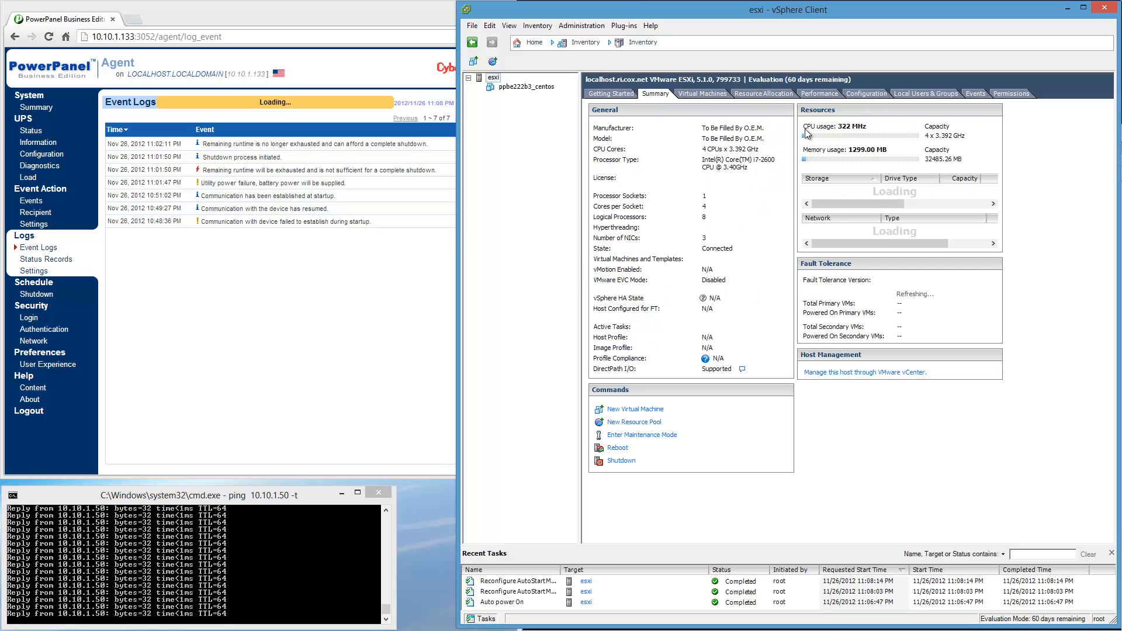
{"action": "left_click", "coordinate": [868, 94]}
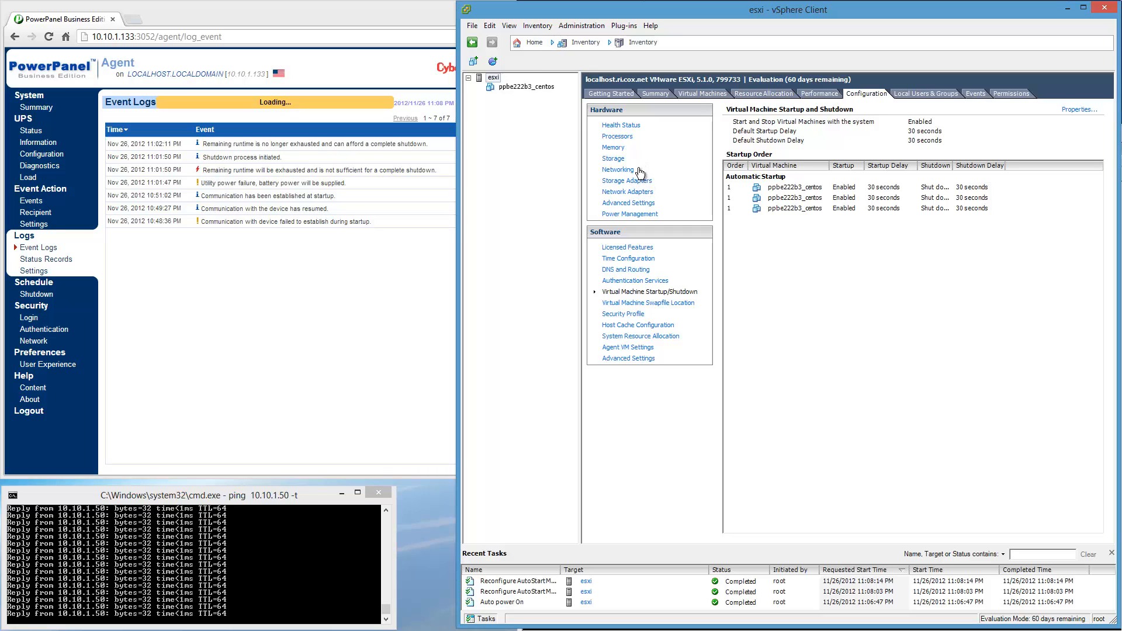
{"action": "left_click", "coordinate": [614, 159]}
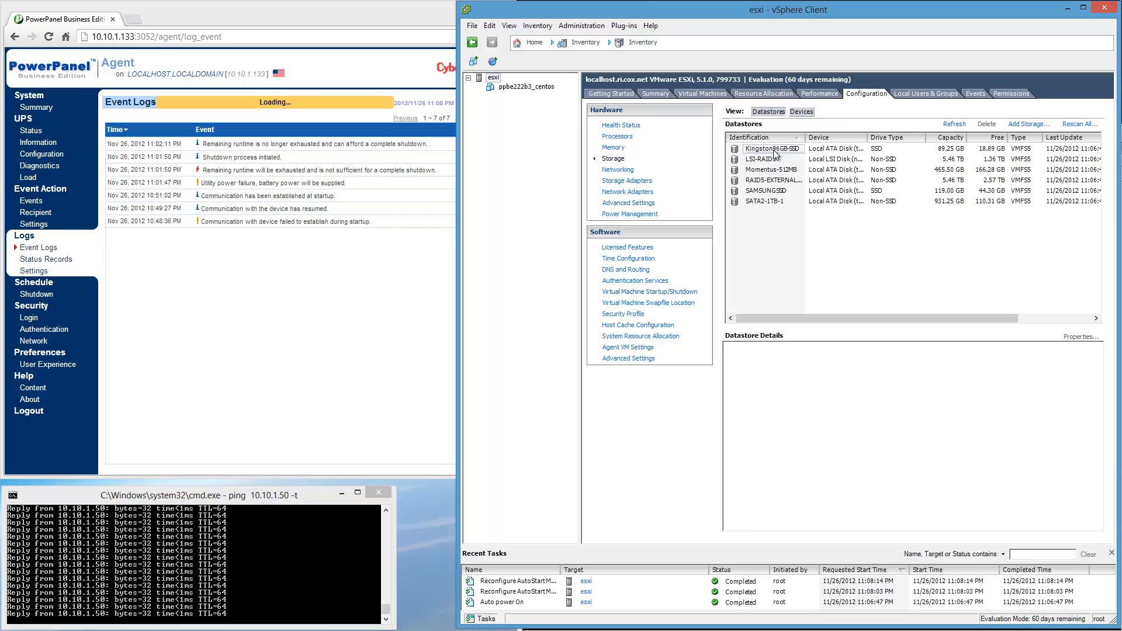
{"action": "left_click", "coordinate": [769, 193]}
{"action": "right_click", "coordinate": [770, 193]}
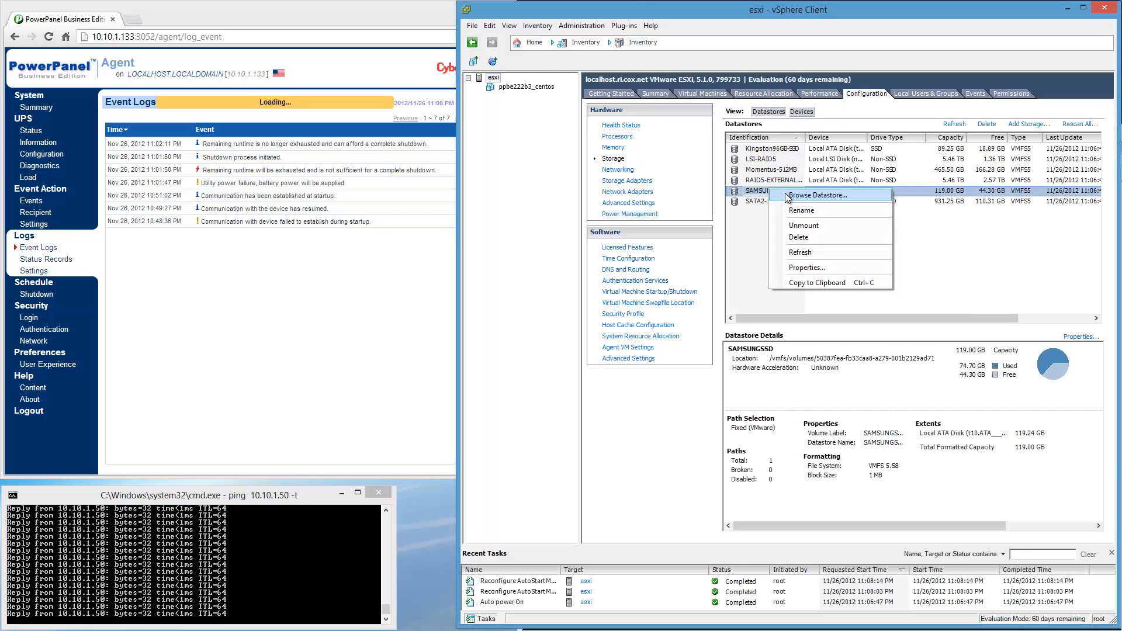
{"action": "left_click", "coordinate": [786, 197]}
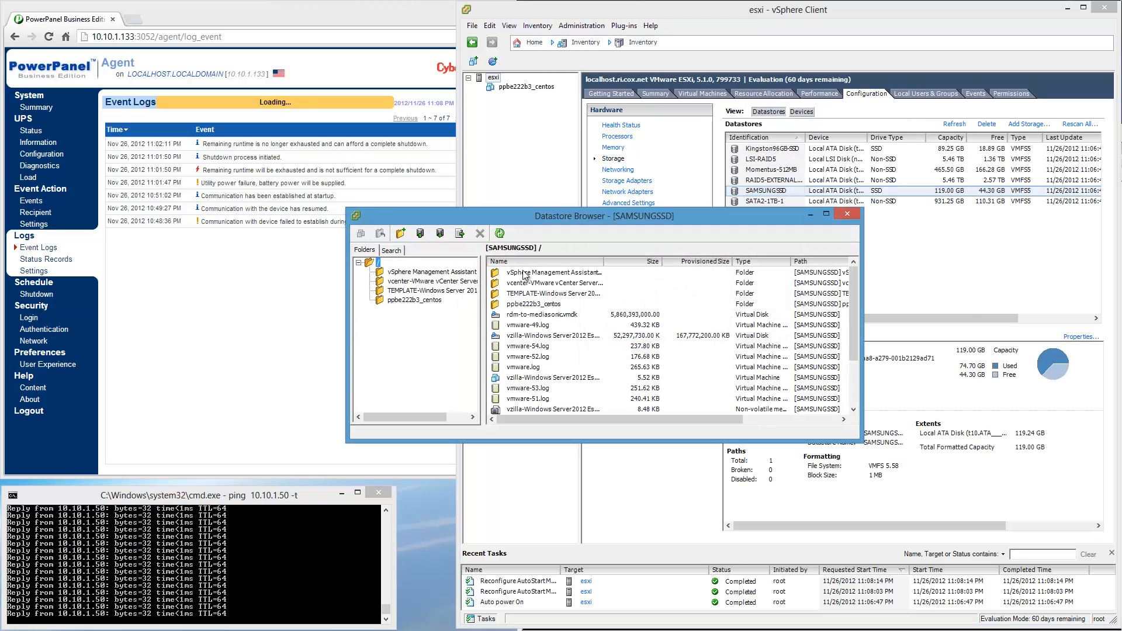
Add the vcenter-VMware vCenter Server Appliance virtual machine from its SAMSUNGSSD folder to the inventory under its existing name, and close the Datastore Browser.
{"action": "left_click", "coordinate": [436, 283]}
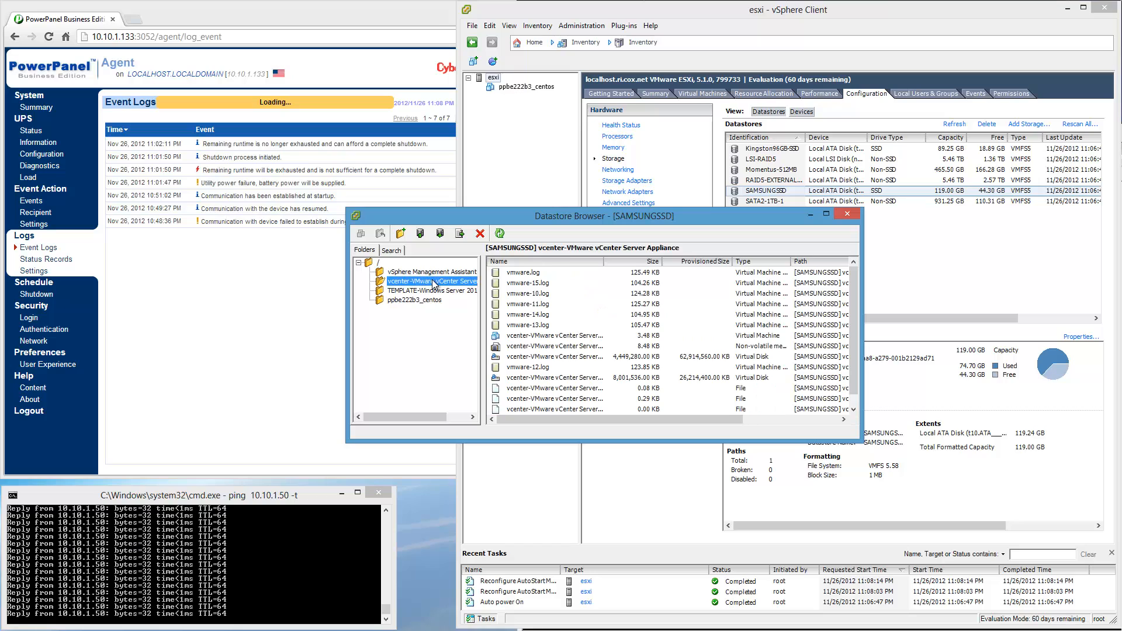
{"action": "left_click", "coordinate": [566, 336]}
{"action": "right_click", "coordinate": [566, 339]}
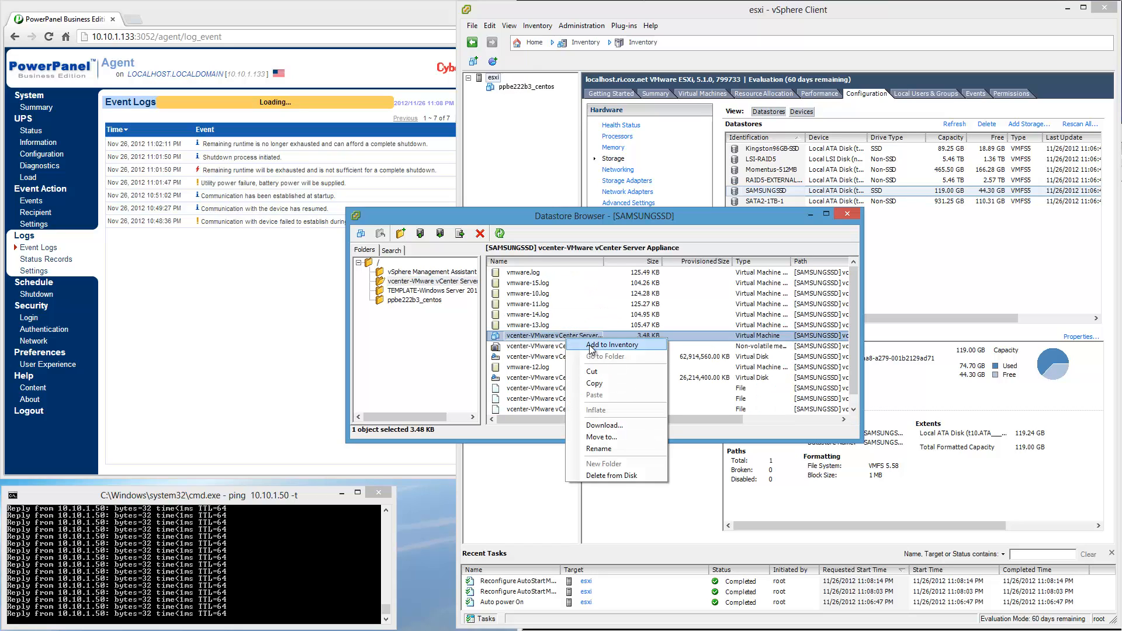
{"action": "left_click", "coordinate": [631, 345]}
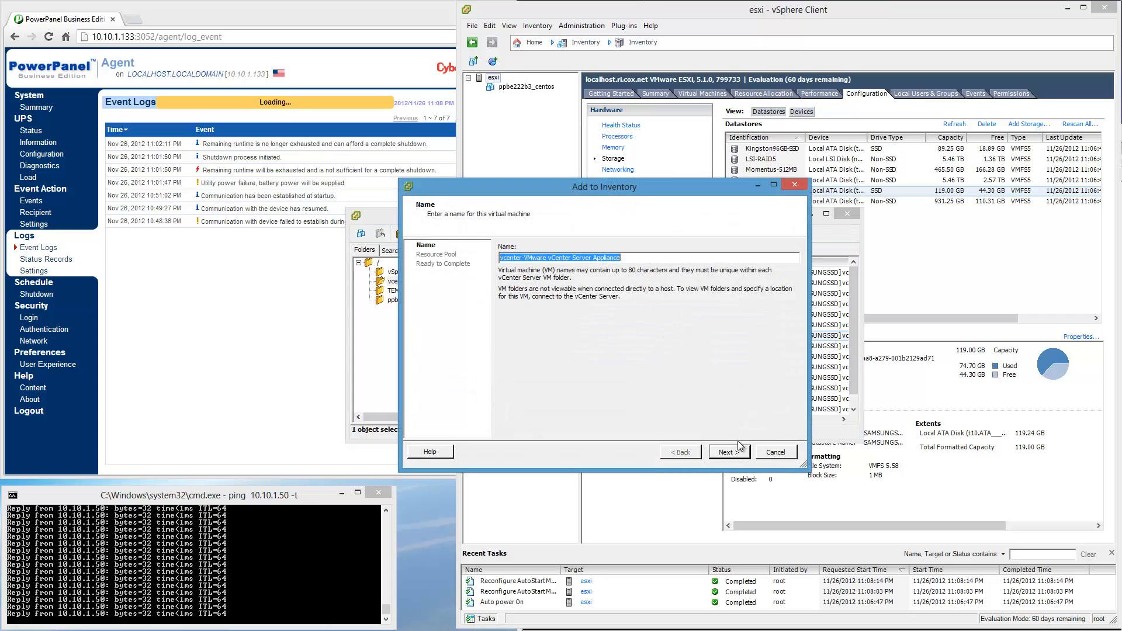
{"action": "left_click", "coordinate": [737, 455]}
{"action": "left_click", "coordinate": [727, 453]}
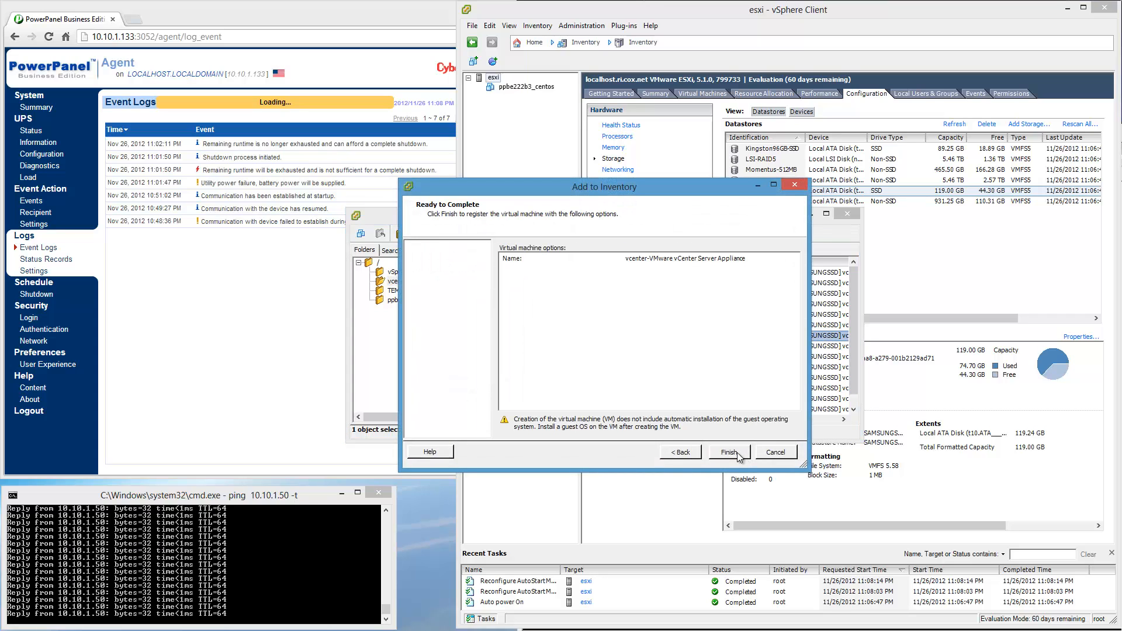
{"action": "left_click", "coordinate": [726, 452]}
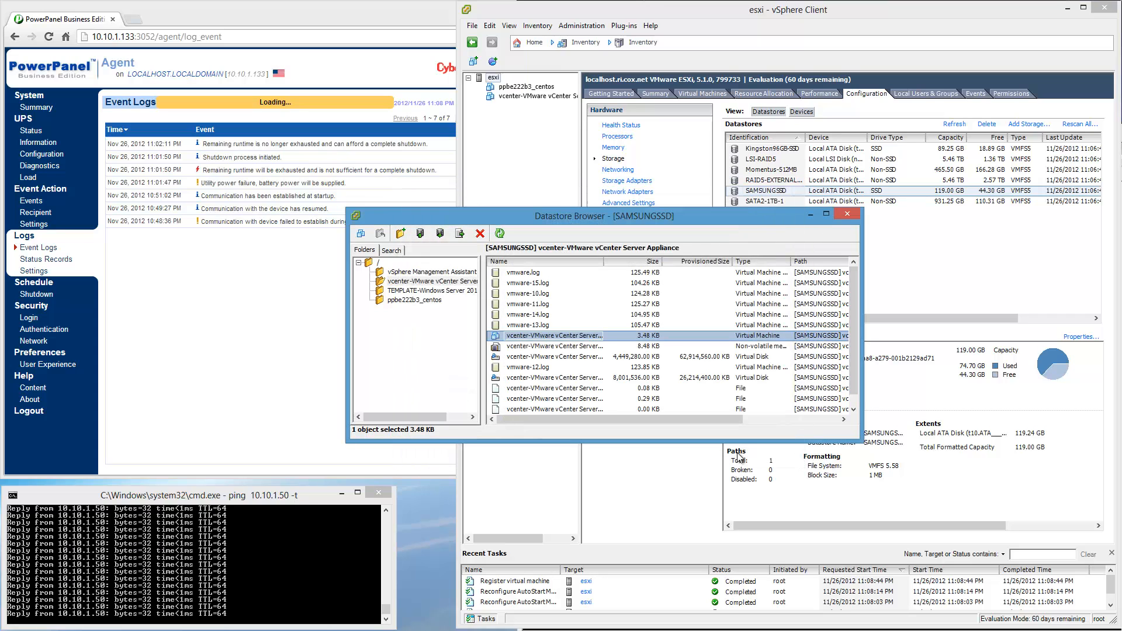
{"action": "left_click", "coordinate": [845, 214]}
Move the vCenter Server Appliance into the host's Automatic Startup group, second in order after ppbe222b3_centos.
{"action": "left_click", "coordinate": [549, 96]}
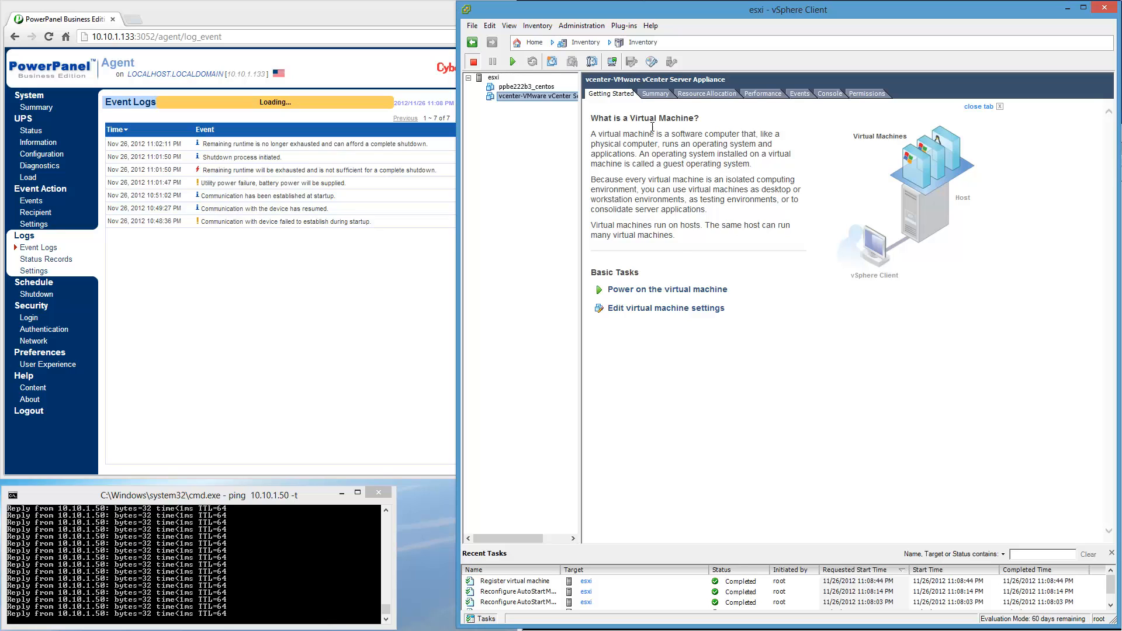
{"action": "left_click", "coordinate": [493, 77]}
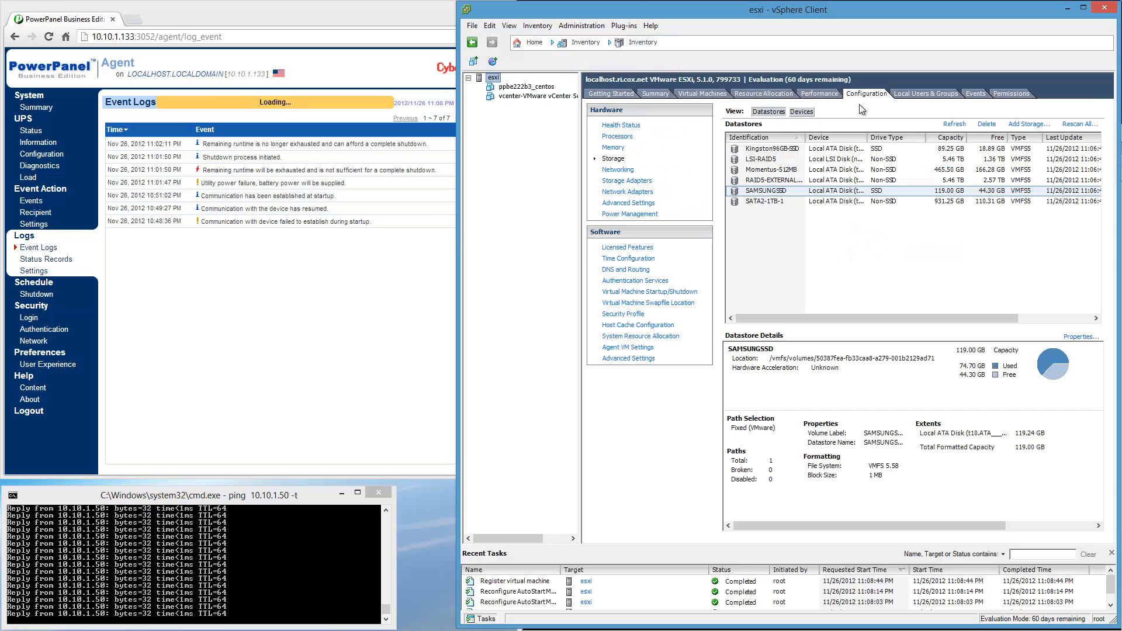
{"action": "left_click", "coordinate": [631, 292]}
{"action": "left_click", "coordinate": [1080, 109]}
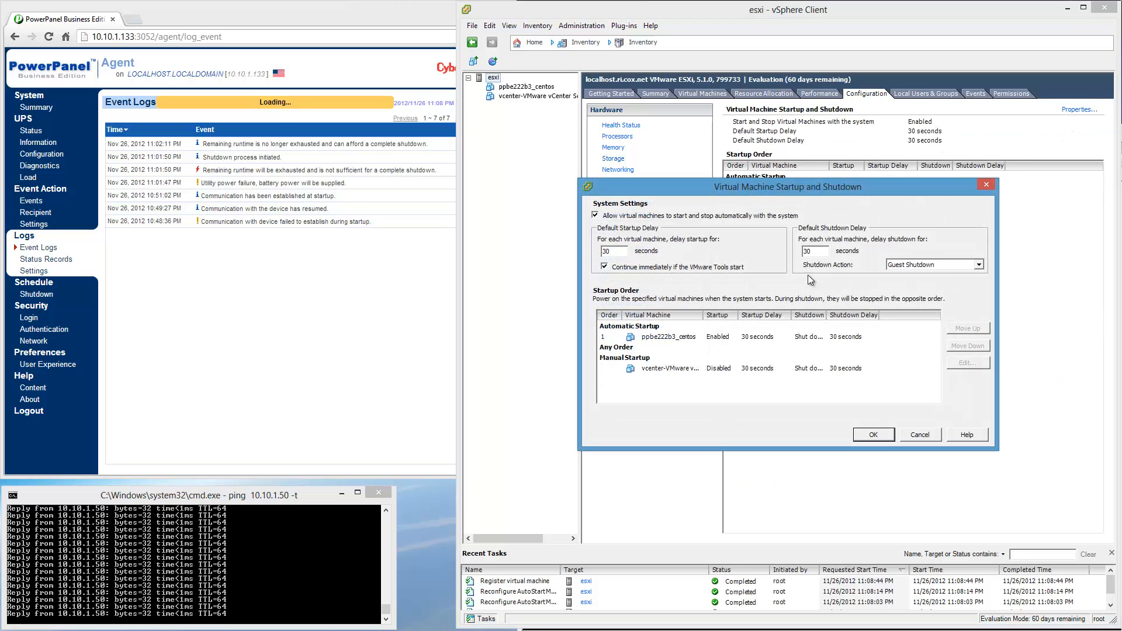
{"action": "left_click", "coordinate": [674, 367]}
{"action": "left_click", "coordinate": [960, 328]}
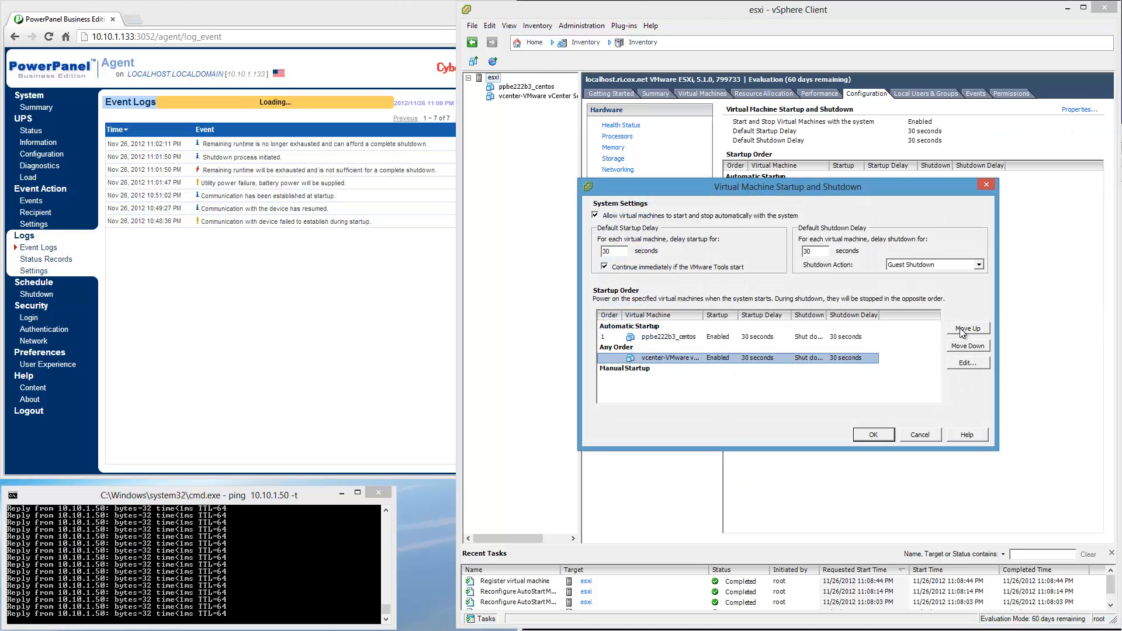
{"action": "left_click", "coordinate": [959, 328]}
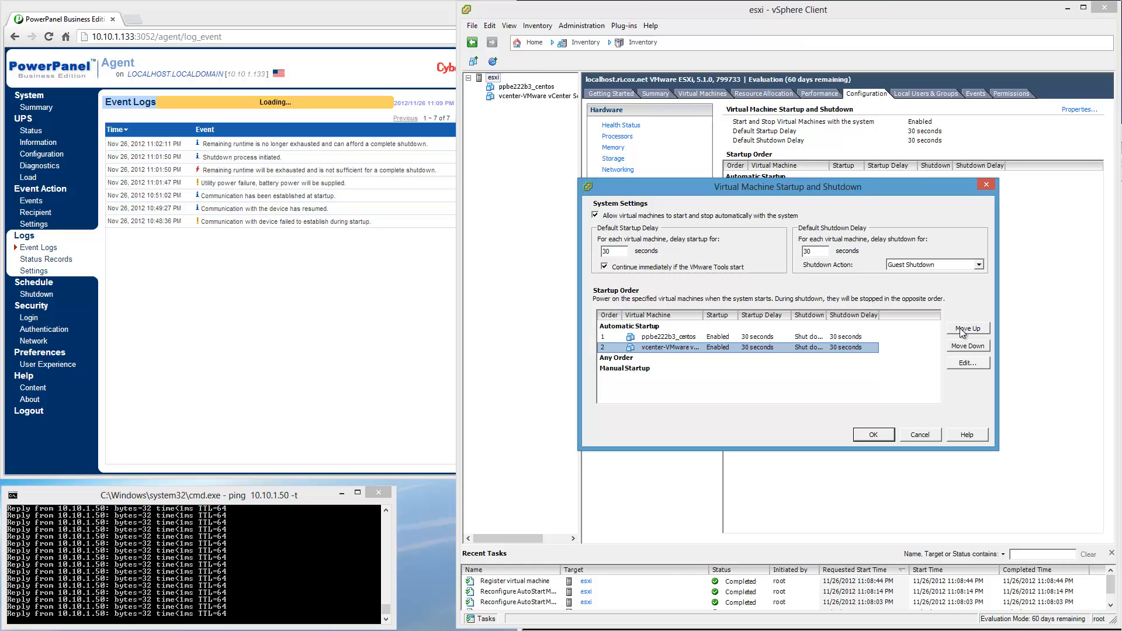
Move the vCenter Server Appliance ahead of ppbe222b3_centos in the Automatic Startup order, save the startup and shutdown settings, and minimize the client.
{"action": "left_click", "coordinate": [960, 329]}
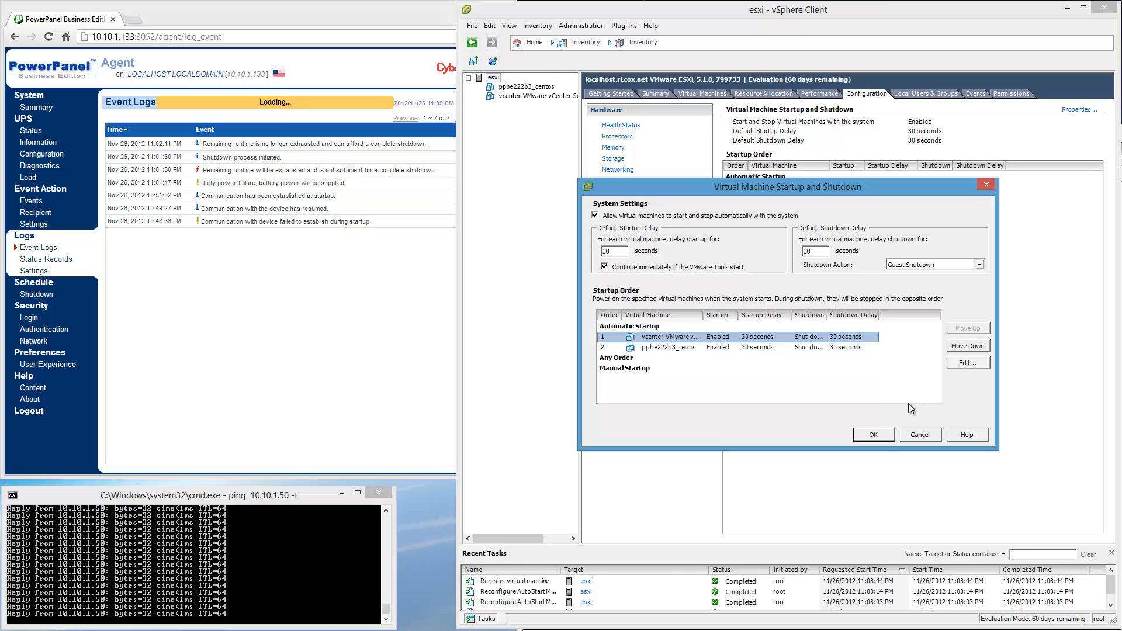
{"action": "left_click", "coordinate": [867, 435]}
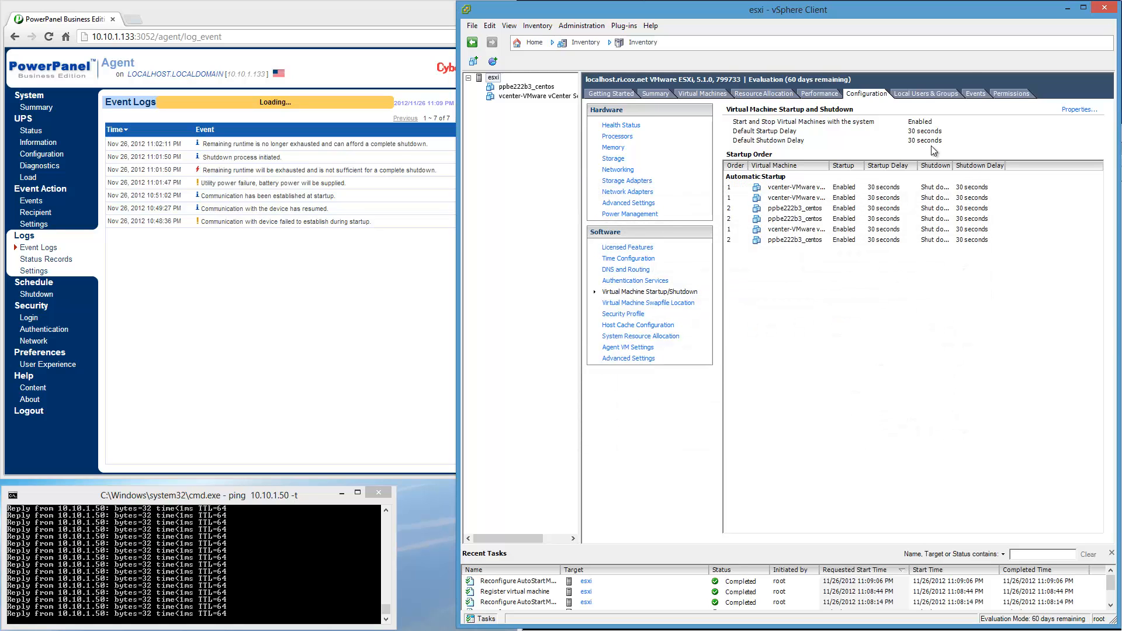
{"action": "left_click", "coordinate": [1068, 10]}
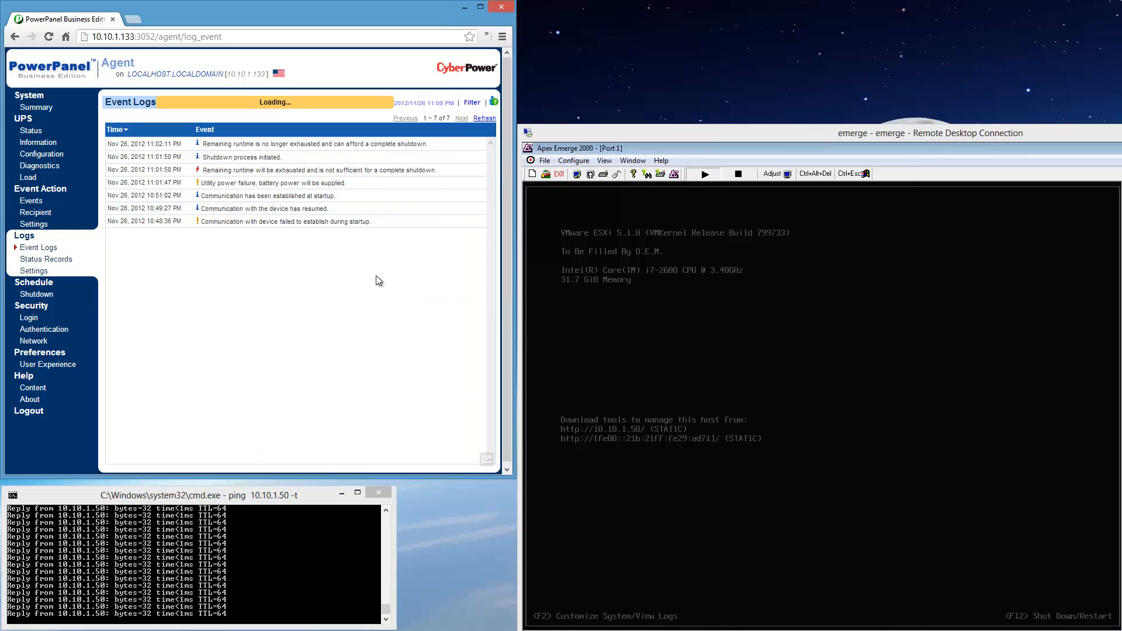
Request PowerPanel's system summary, and power on the ppbe222b3_centos virtual machine from the vSphere Client.
{"action": "left_click", "coordinate": [31, 111]}
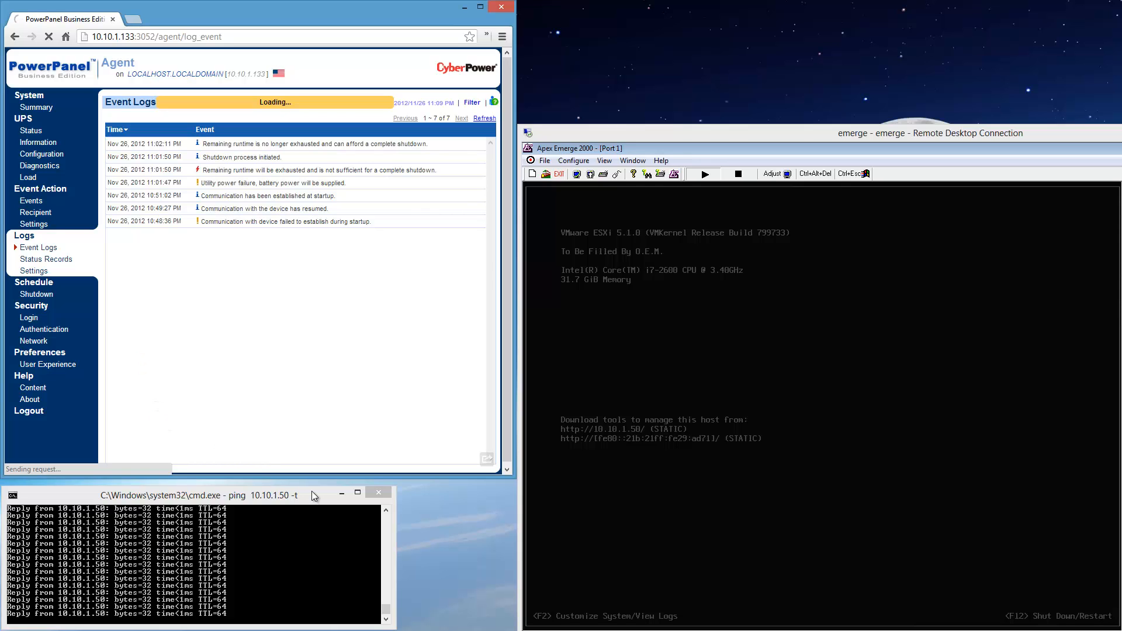
{"action": "left_click", "coordinate": [170, 630]}
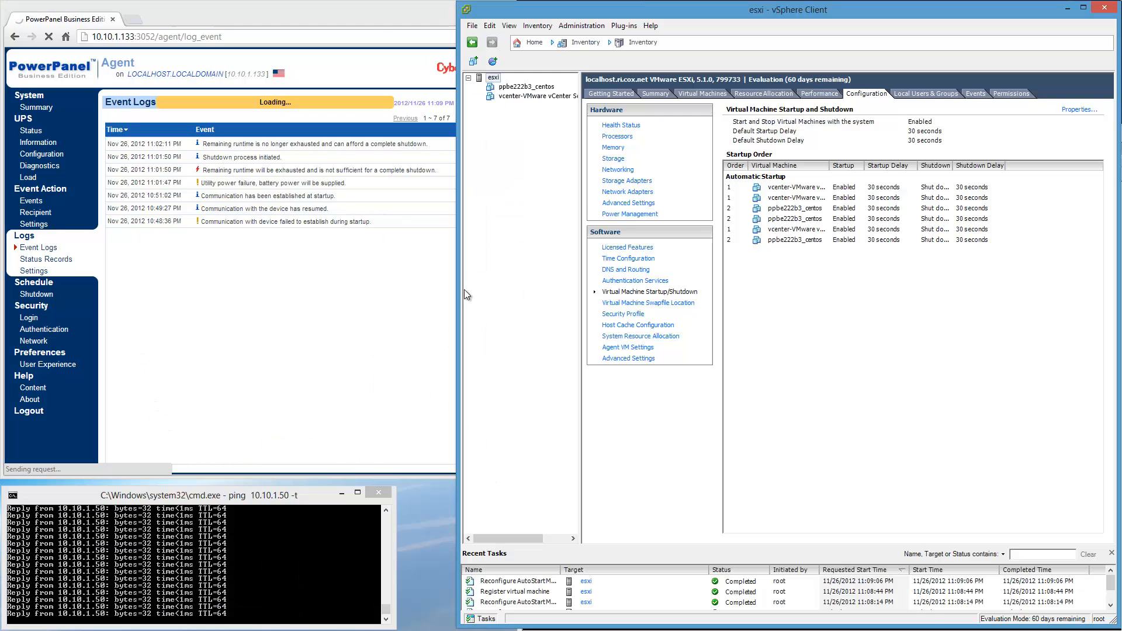
{"action": "left_click", "coordinate": [510, 85]}
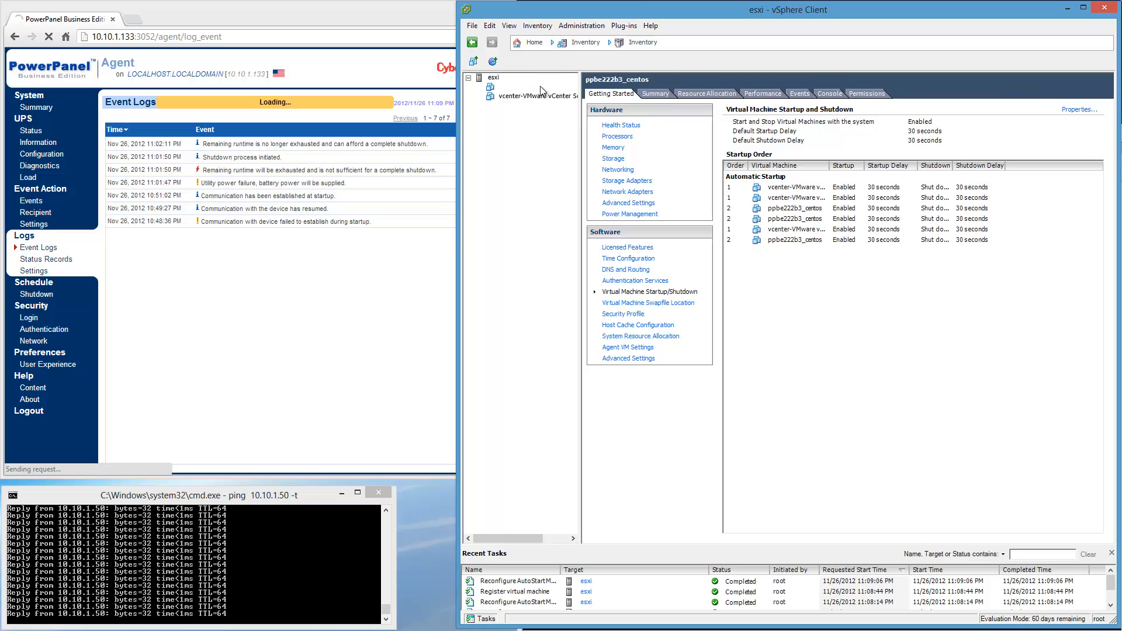
{"action": "left_click", "coordinate": [513, 61]}
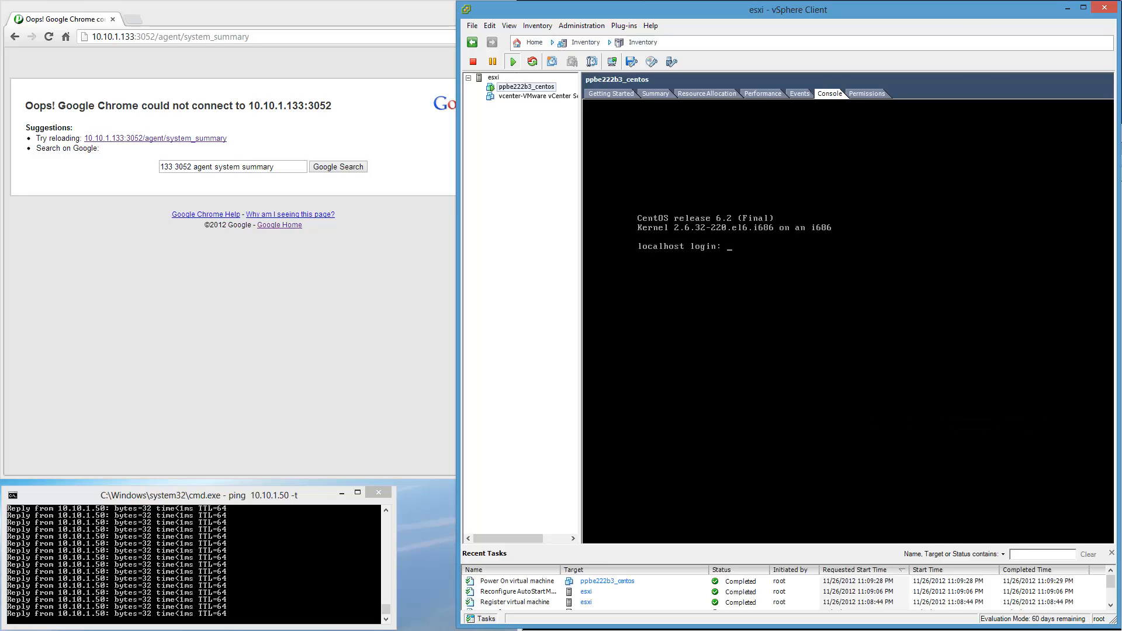
Check the summary and resource allocation of the ppbe222b3_centos virtual machine.
{"action": "left_click", "coordinate": [656, 97]}
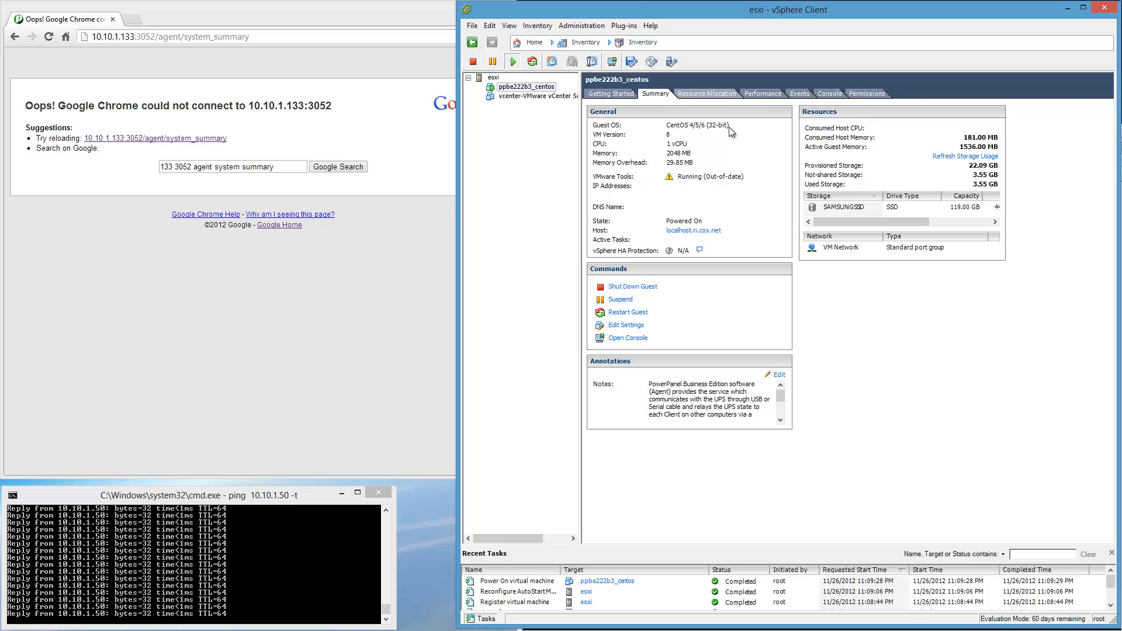
{"action": "left_click", "coordinate": [729, 94]}
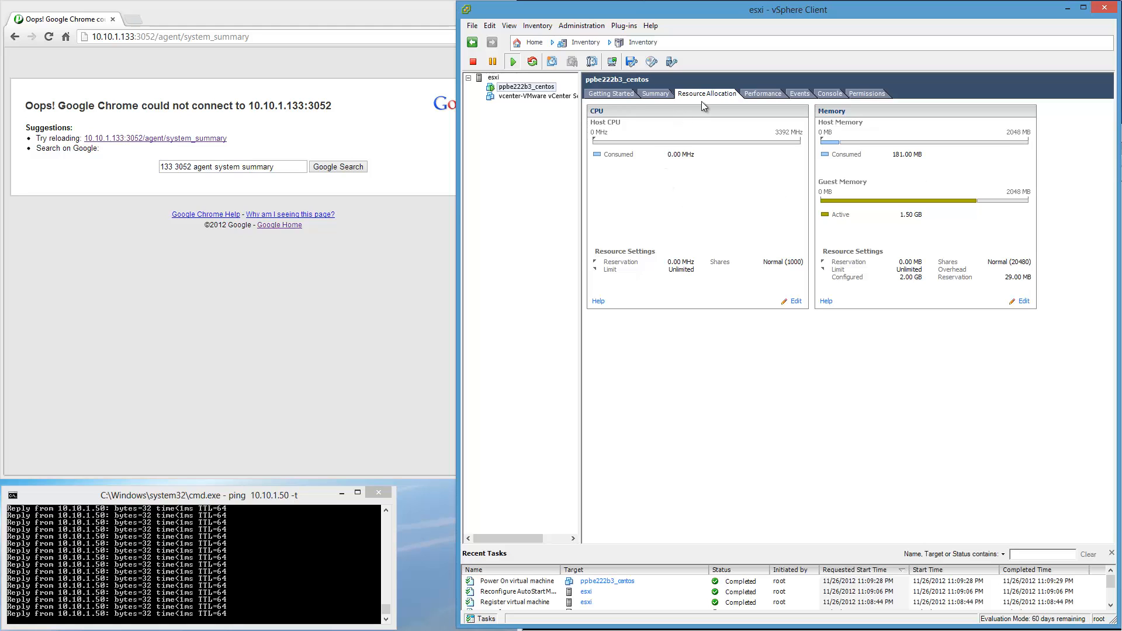
{"action": "left_click", "coordinate": [657, 94]}
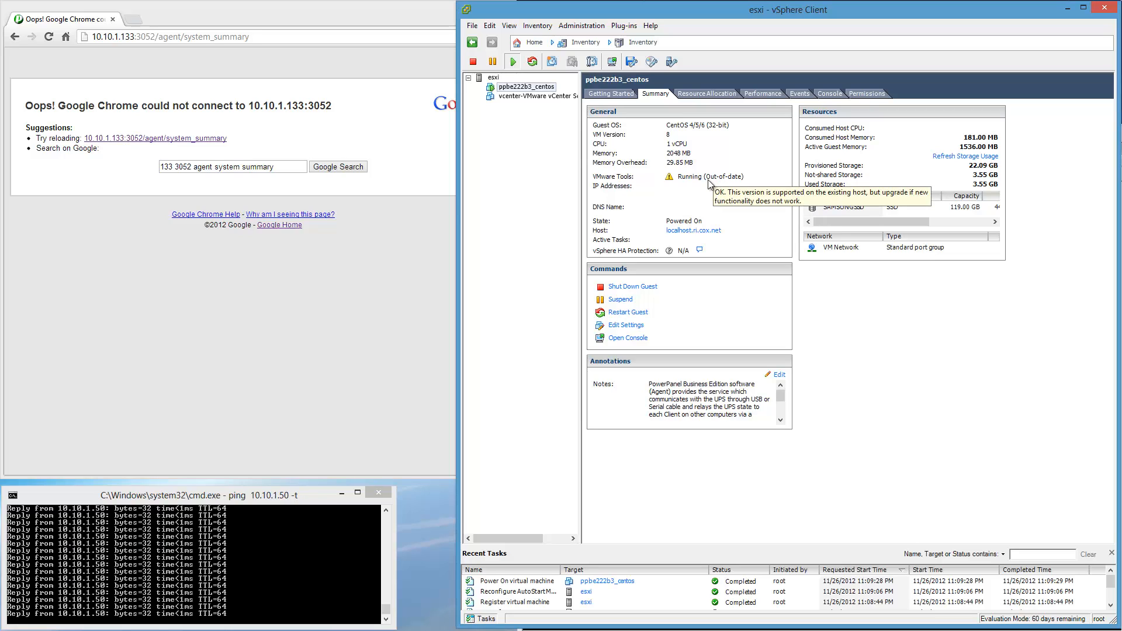
Switch to the browser and load the PowerPanel agent's login page at 10.10.1.133:3052.
{"action": "left_click", "coordinate": [155, 40]}
{"action": "left_click", "coordinate": [135, 37]}
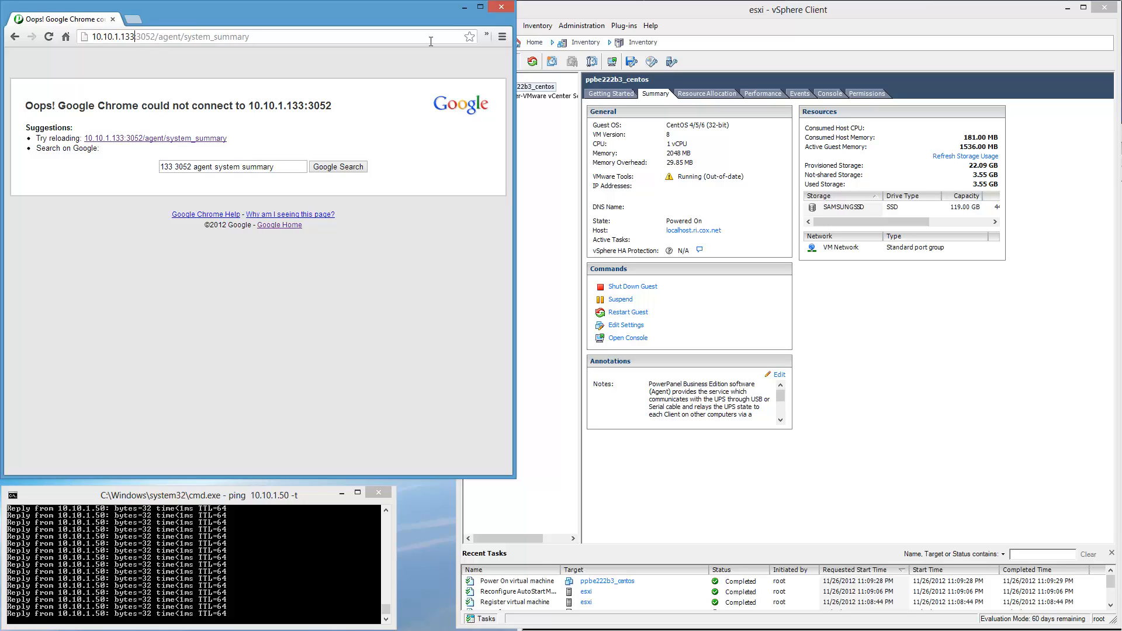
{"action": "key", "text": "shift+End"}
{"action": "key", "text": "Delete"}
{"action": "key", "text": "Return"}
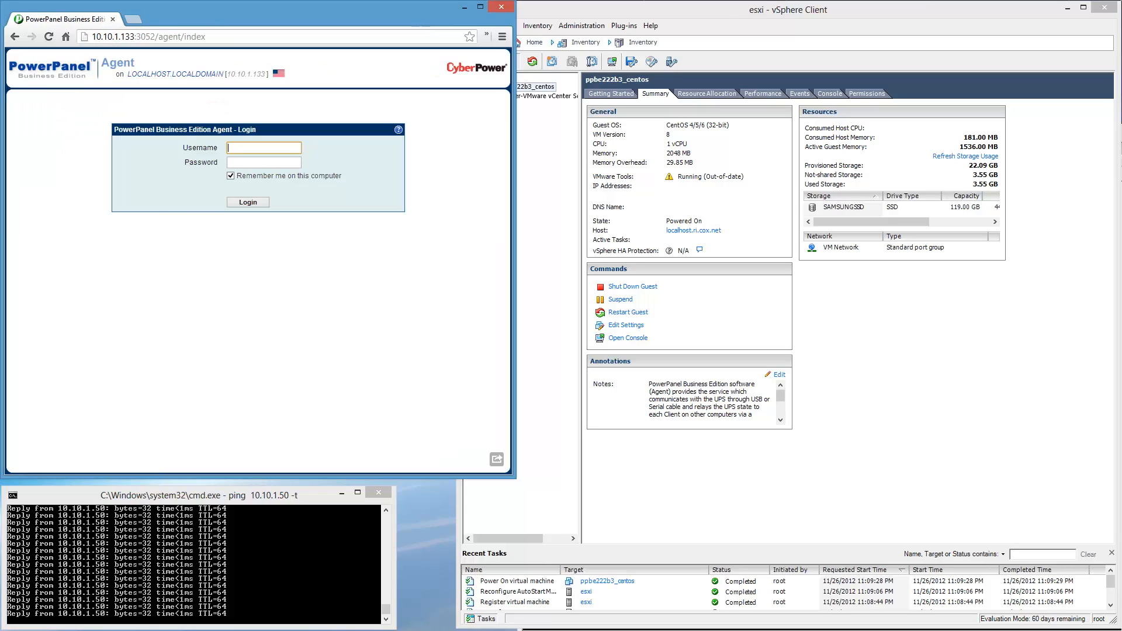
Log in to the PowerPanel agent with the administrator username and the account password.
{"action": "type", "text": "admin"}
{"action": "key", "text": "Tab"}
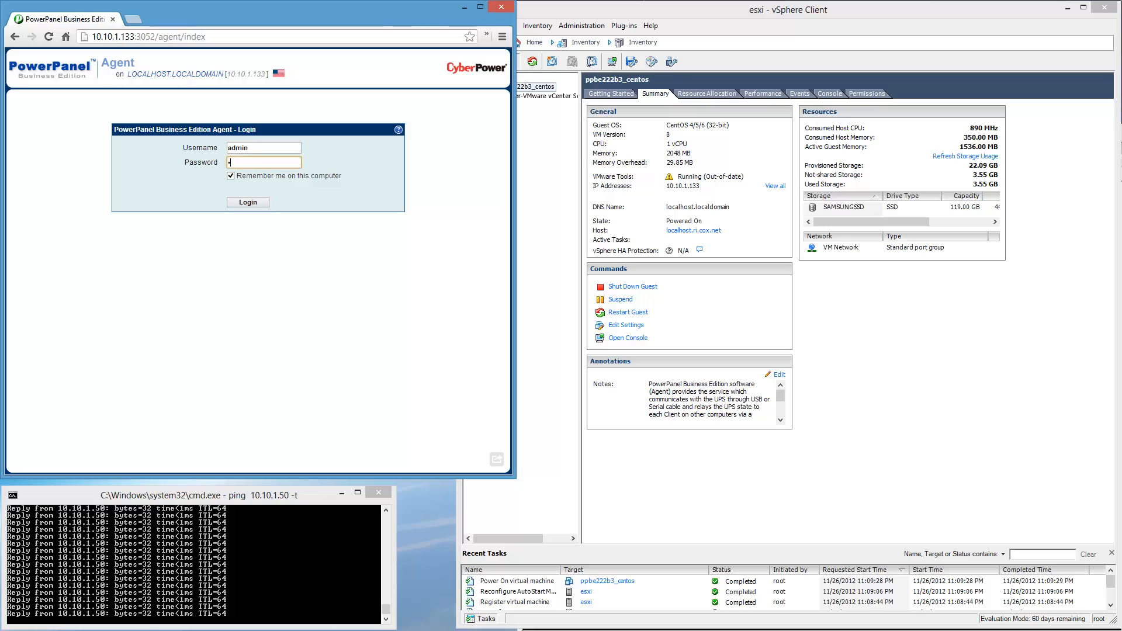
{"action": "type", "text": "admin"}
{"action": "key", "text": "Return"}
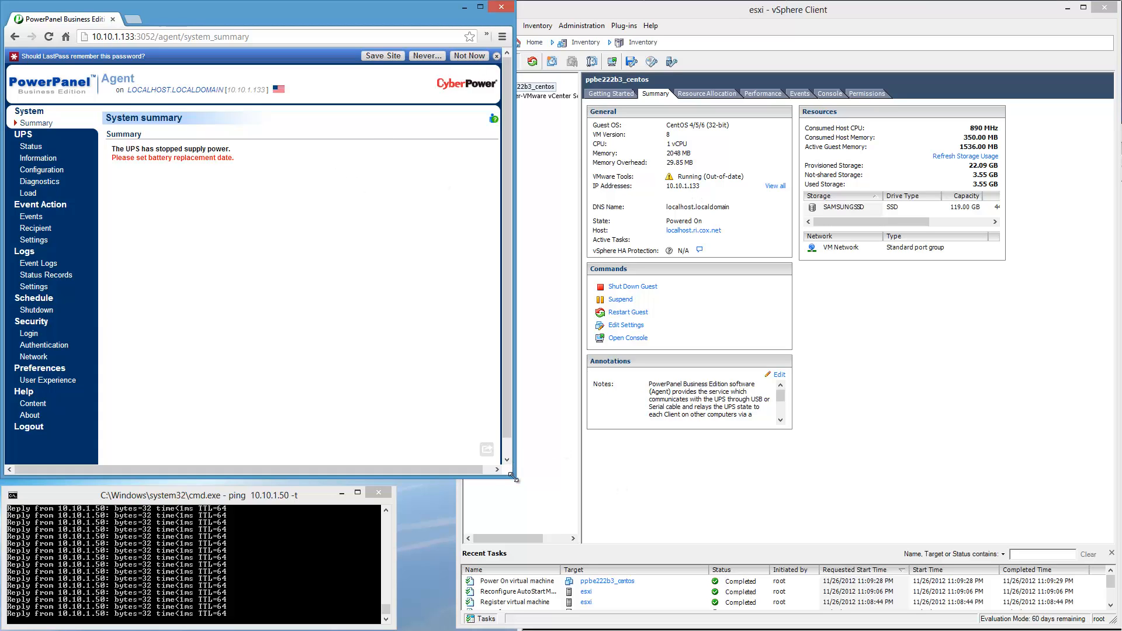
Minimize the vSphere Client and ping windows, and enlarge the browser window to fill the screen.
{"action": "left_click", "coordinate": [1067, 7]}
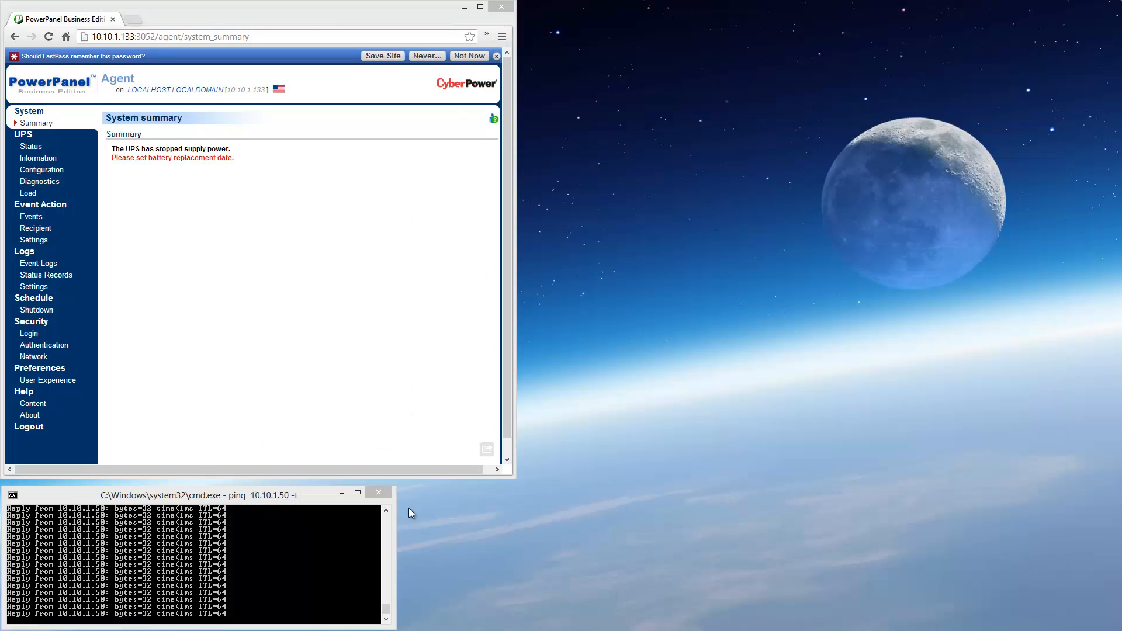
{"action": "left_click", "coordinate": [341, 494]}
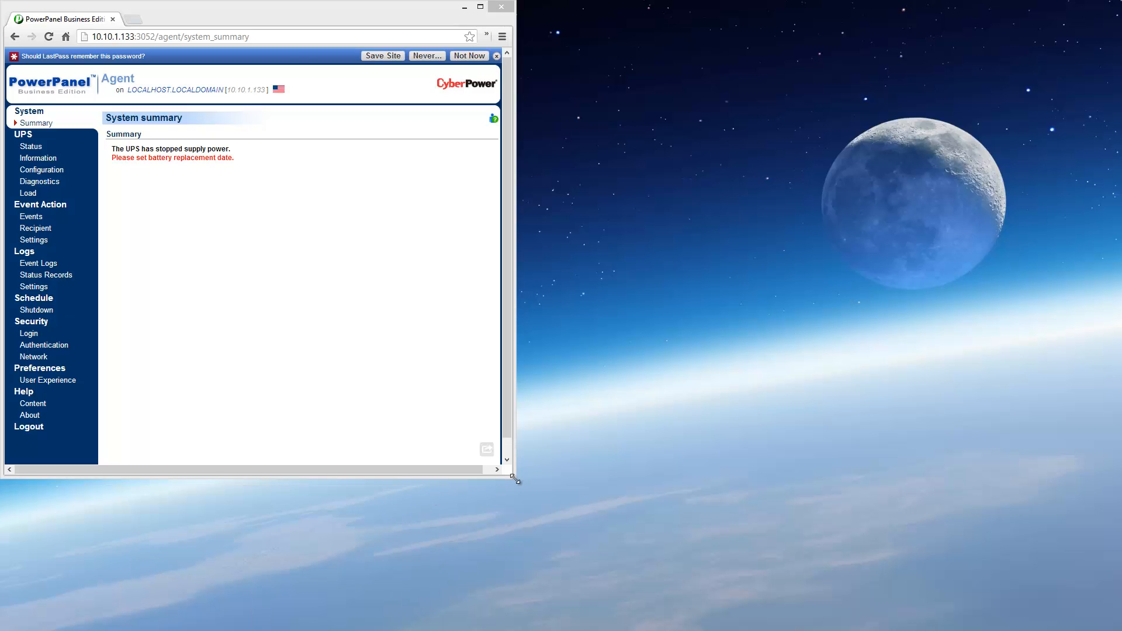
{"action": "left_click_drag", "start_coordinate": [509, 473], "coordinate": [1116, 628]}
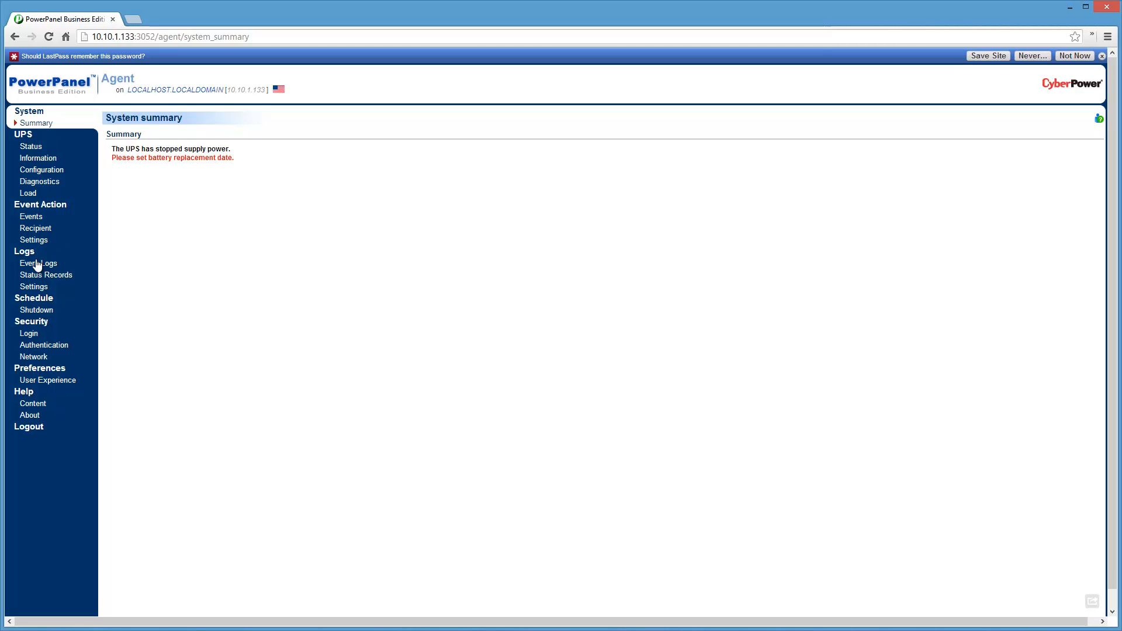
In PowerPanel's event action settings, set the e-mail SMTP server address to smtp.cox.net.
{"action": "left_click", "coordinate": [37, 241]}
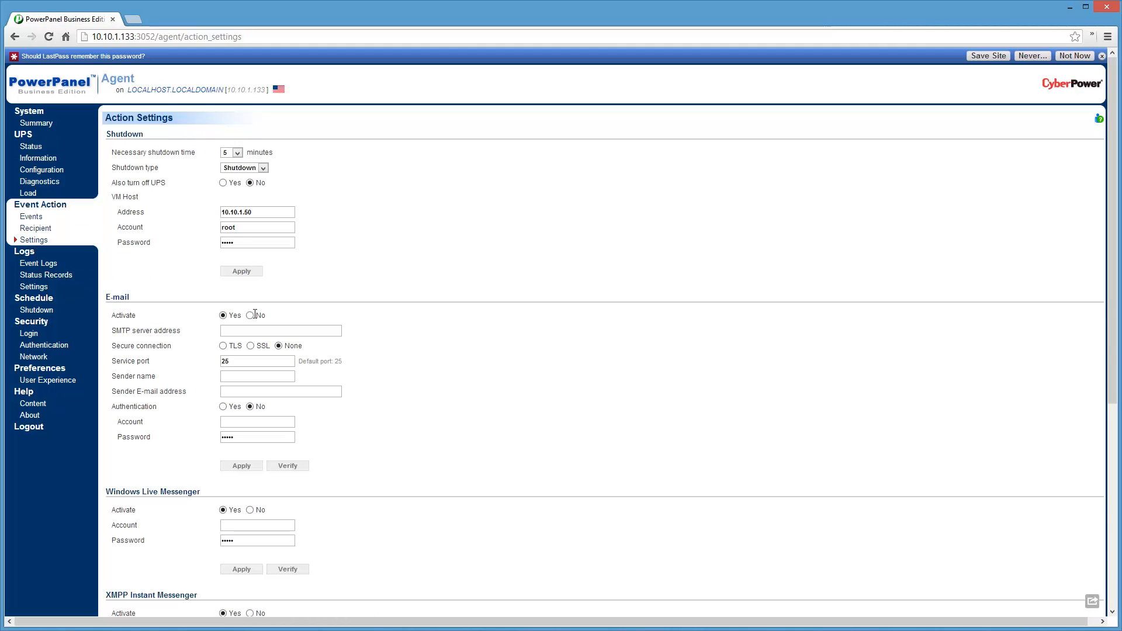
{"action": "left_click", "coordinate": [295, 331]}
{"action": "type", "text": "smtp.cox.ne"}
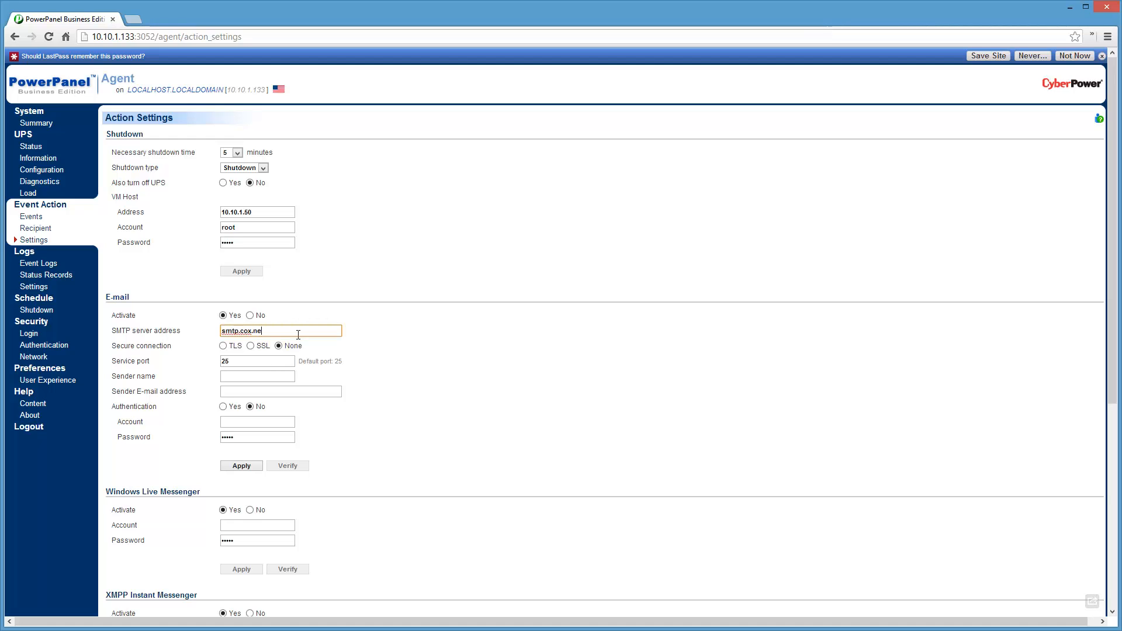
{"action": "type", "text": "t"}
{"action": "key", "text": "Tab"}
{"action": "key", "text": "Tab"}
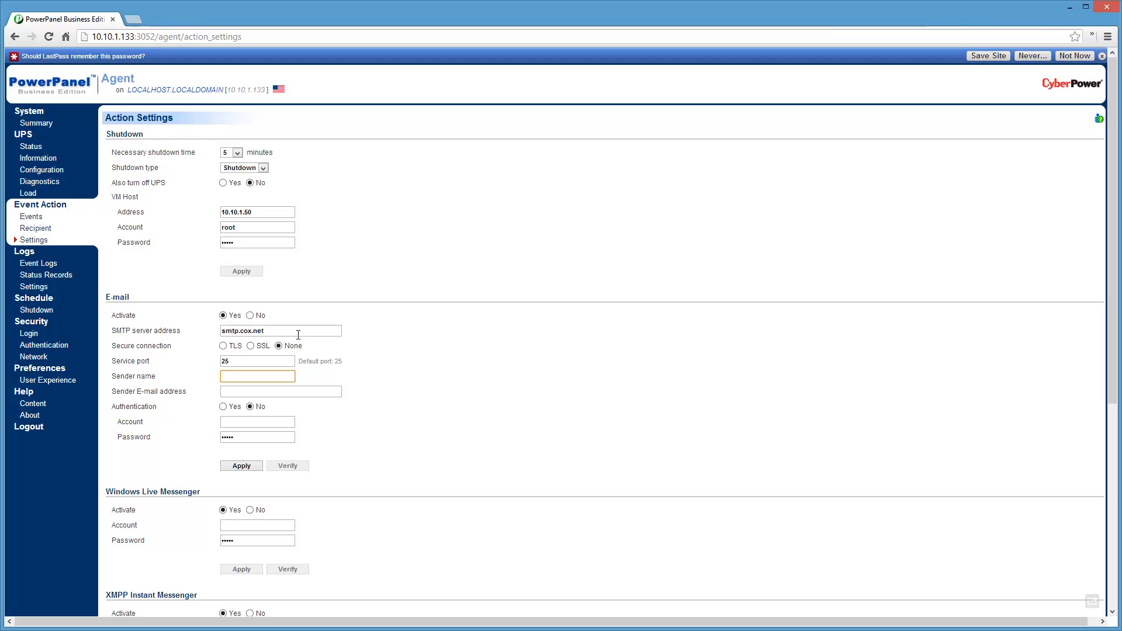
Set the sender name to UPS on vZilla, fill in the sender's e-mail address, and apply and verify the e-mail settings.
{"action": "type", "text": "UPS on vZilla"}
{"action": "key", "text": "Tab"}
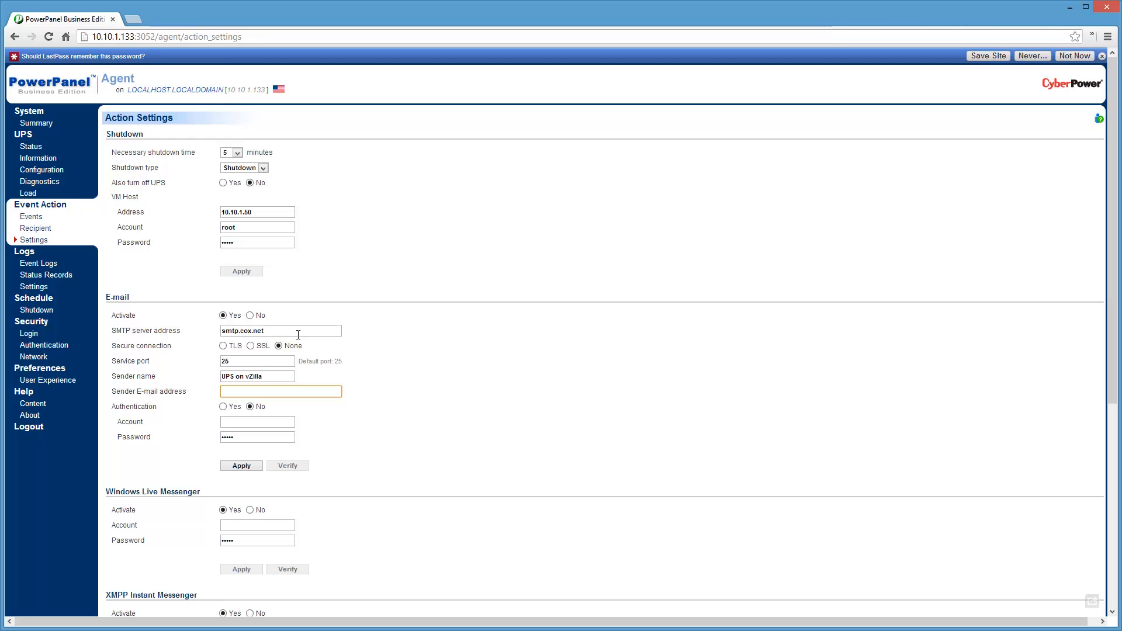
{"action": "type", "text": "p...@..."}
{"action": "type", "text": "net"}
{"action": "key", "text": "Tab"}
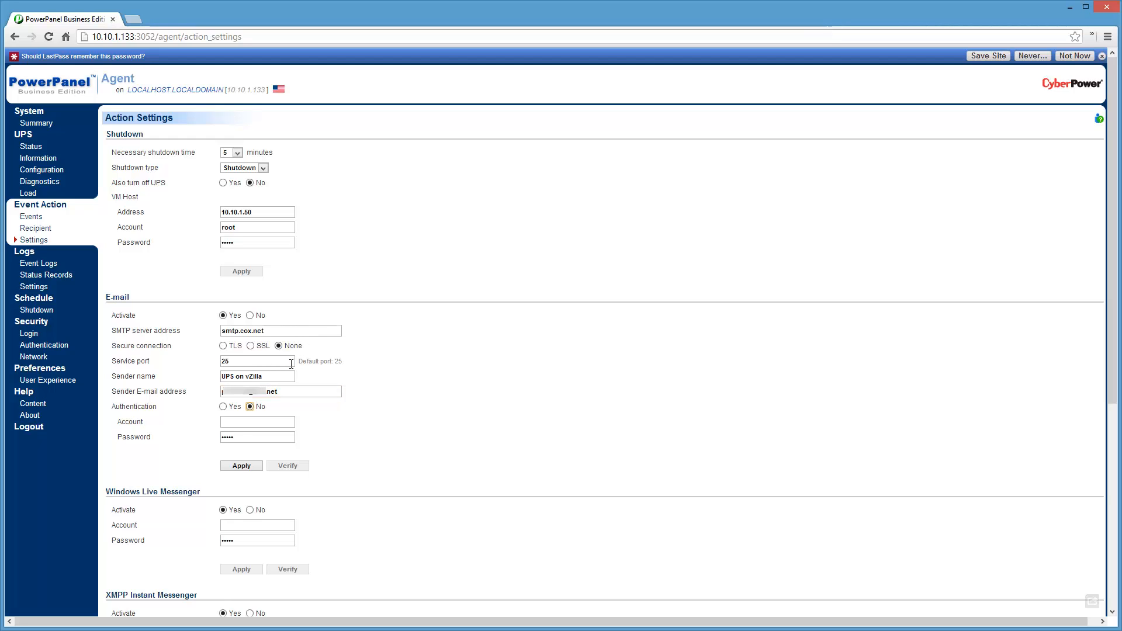
{"action": "left_click", "coordinate": [245, 467]}
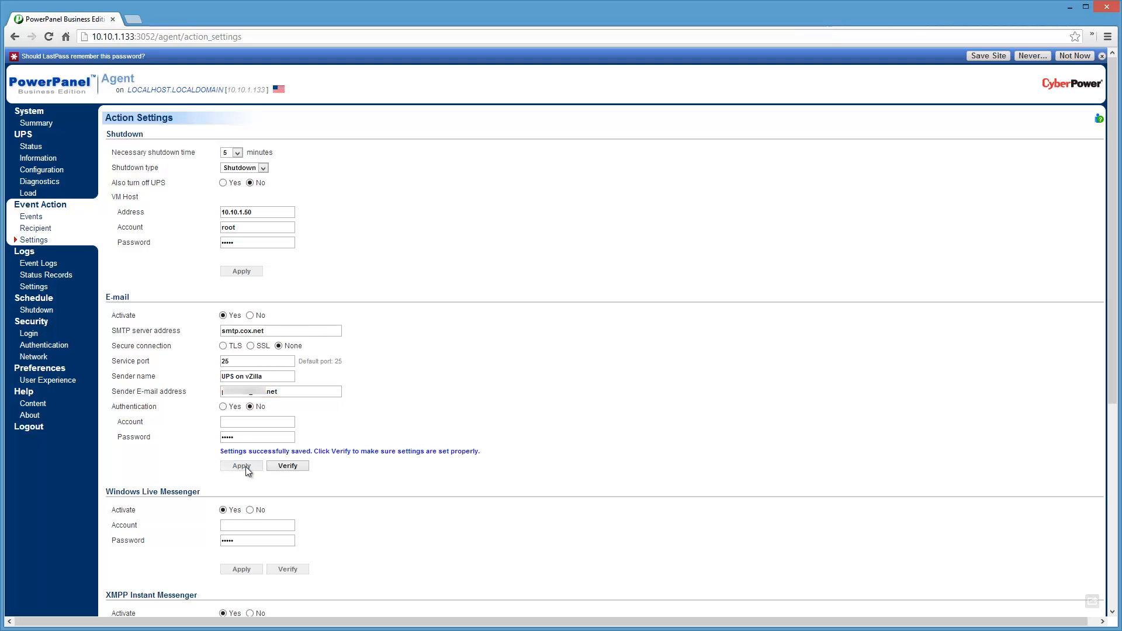
{"action": "left_click", "coordinate": [301, 468]}
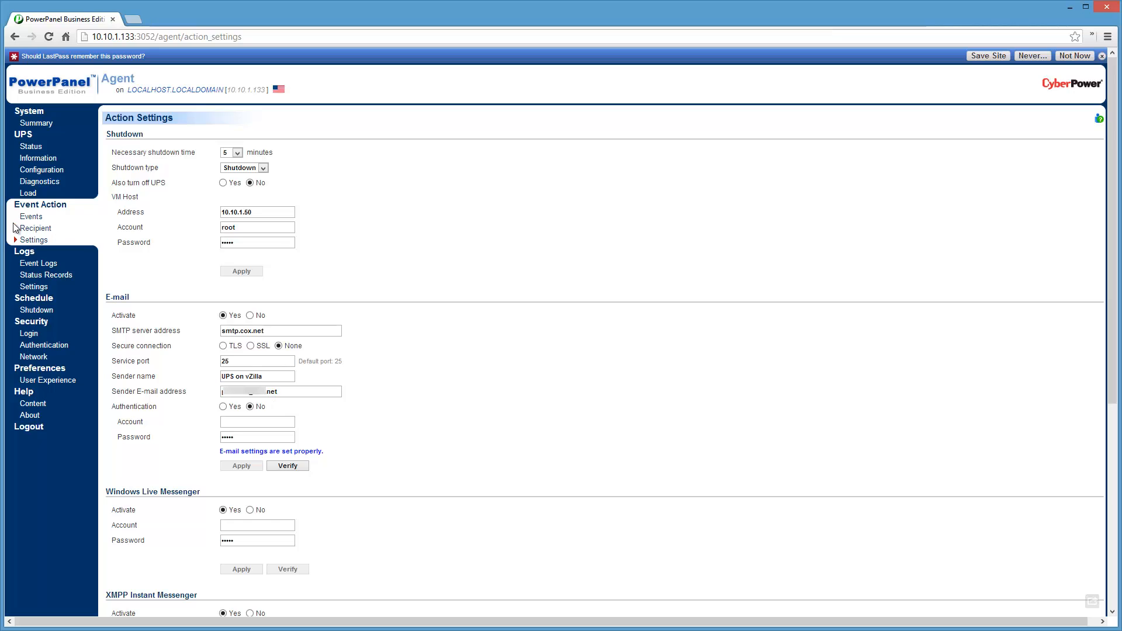
Fill in the e-mail address for a new notification recipient and send a test e-mail to it.
{"action": "left_click", "coordinate": [35, 229]}
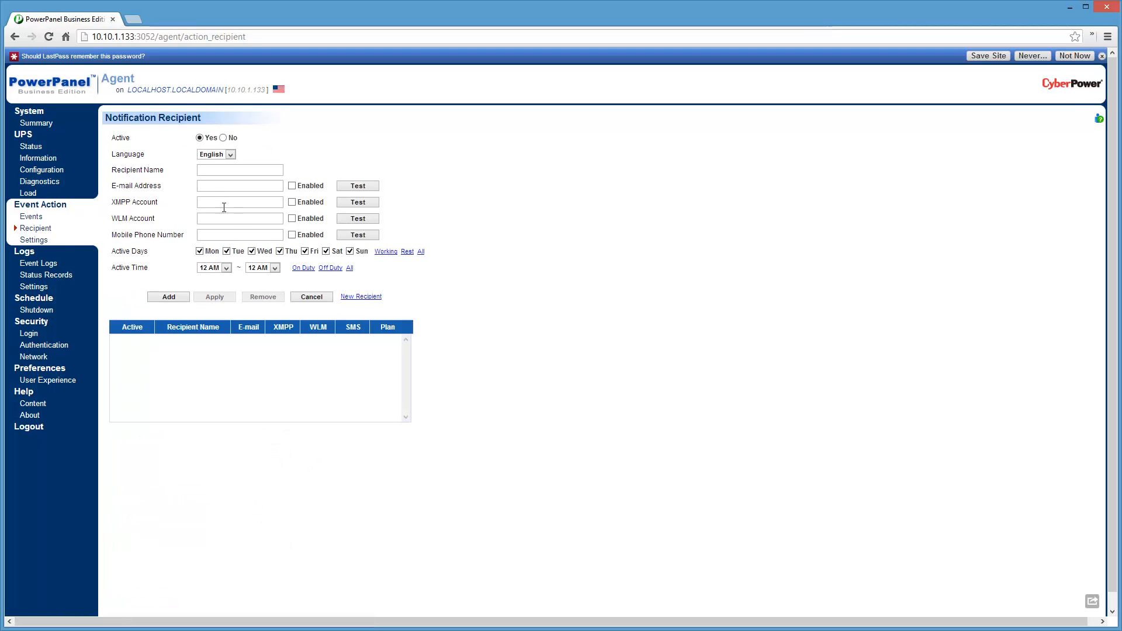
{"action": "left_click", "coordinate": [211, 186]}
{"action": "type", "text": "p"}
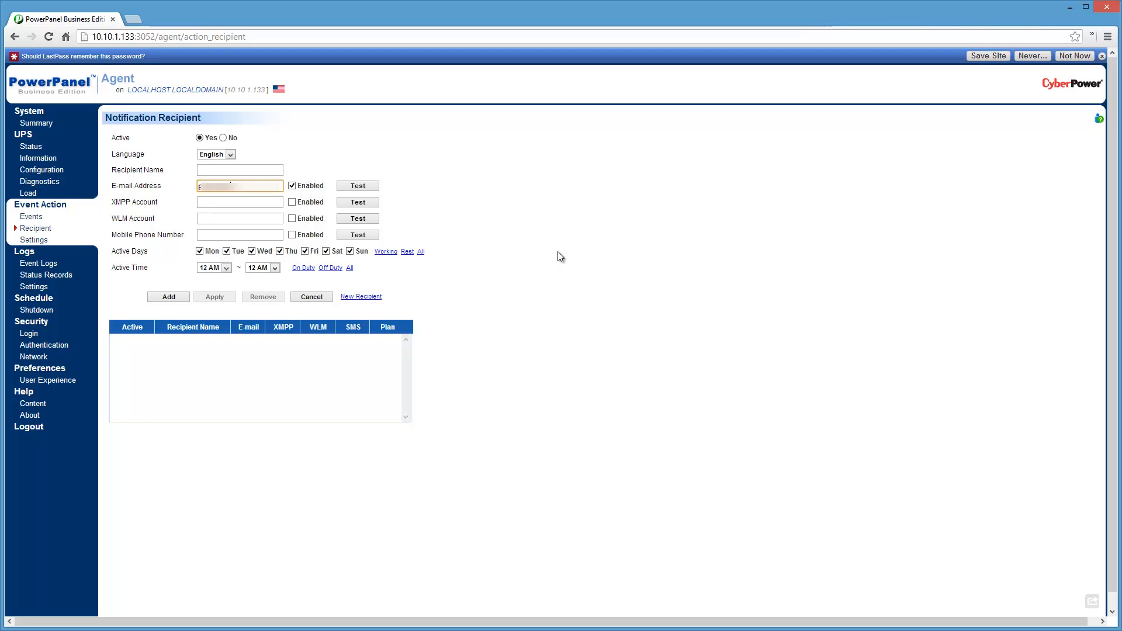
{"action": "type", "text": "......"}
{"action": "left_click", "coordinate": [372, 185]}
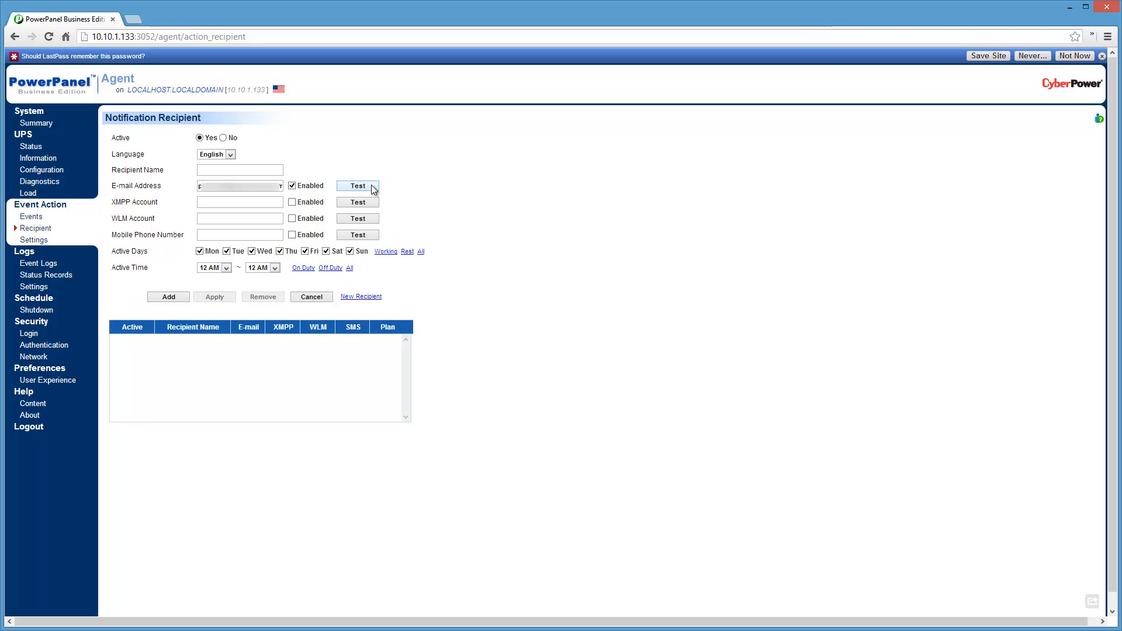
Send another test e-mail to the notification recipient and review the list of event actions.
{"action": "left_click", "coordinate": [371, 188]}
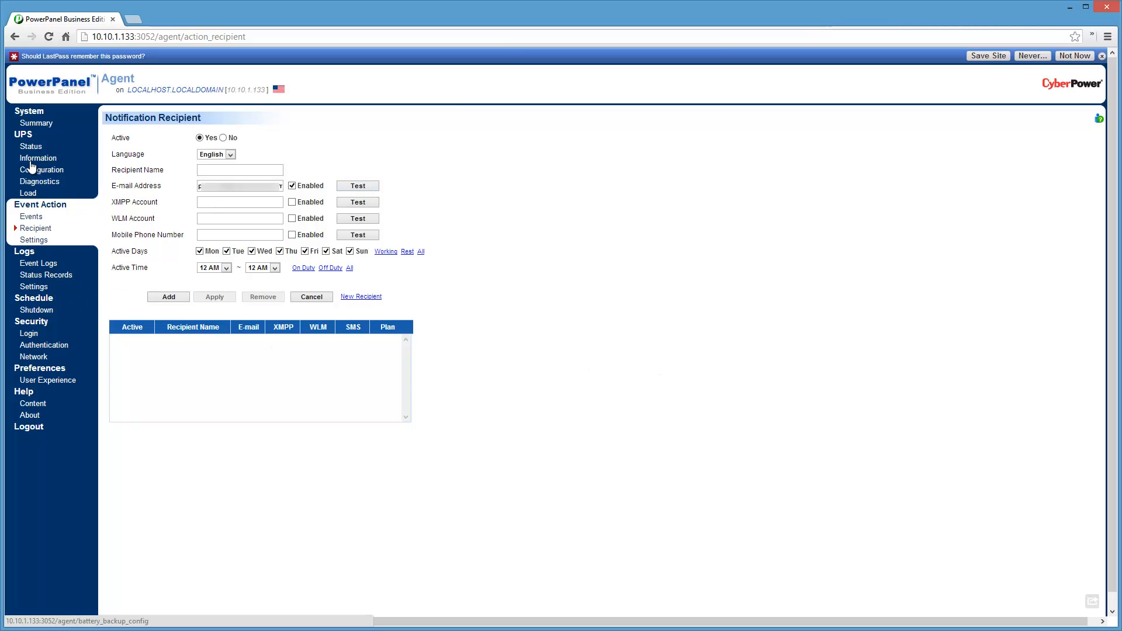
{"action": "left_click", "coordinate": [30, 217]}
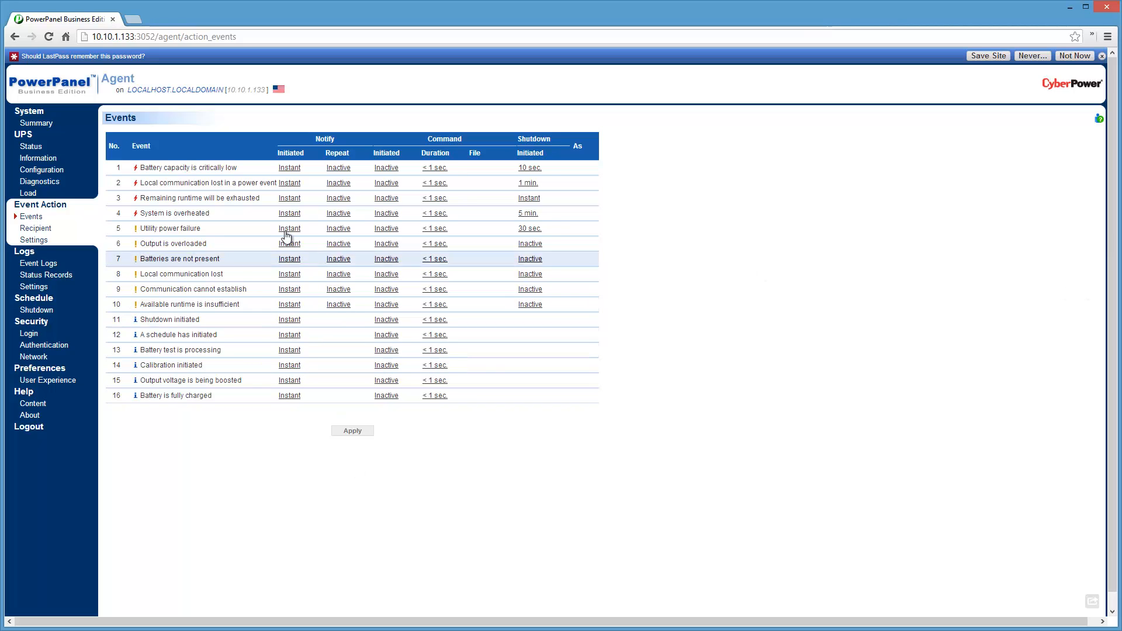
Open the event logs, restore the ping window, fit the browser window above it, and refresh the log.
{"action": "left_click", "coordinate": [38, 263]}
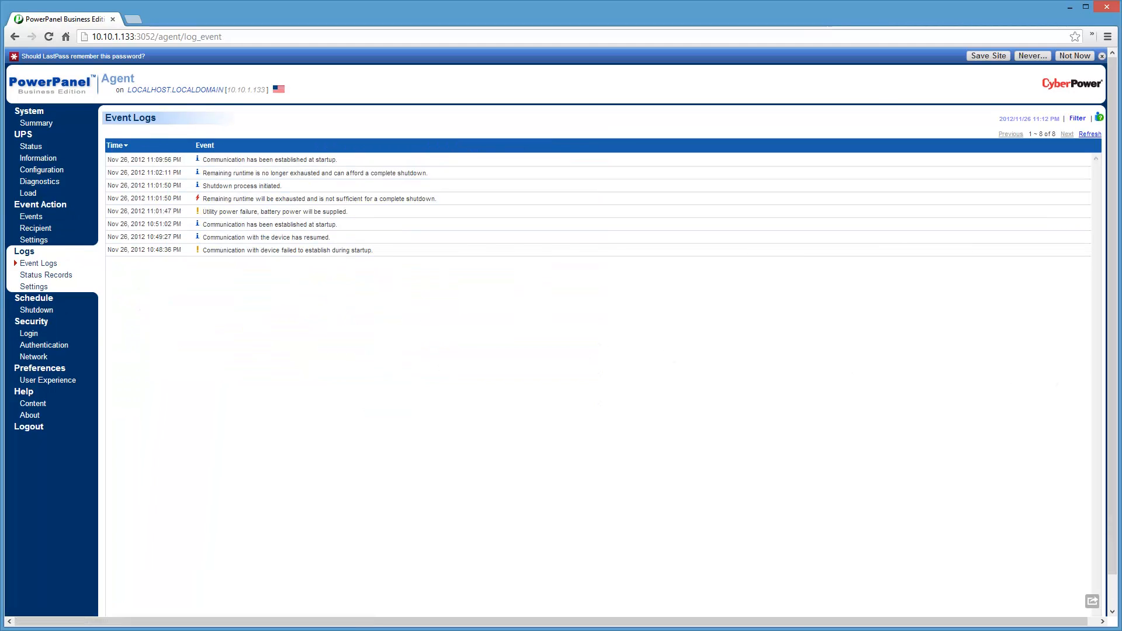
{"action": "left_click_drag", "start_coordinate": [1118, 390], "coordinate": [480, 403]}
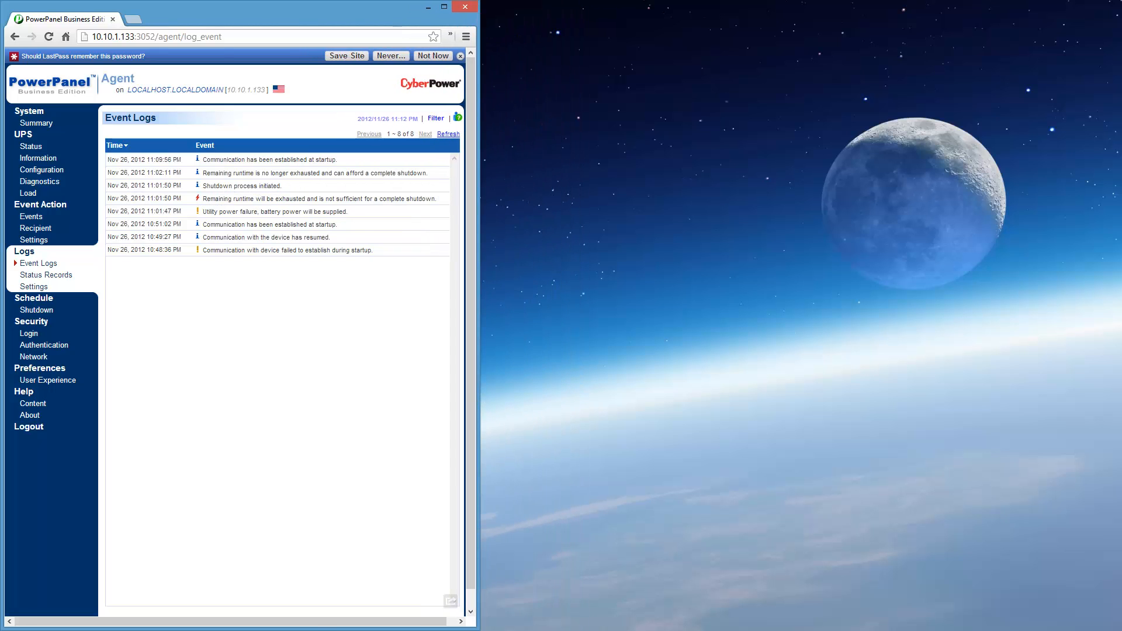
{"action": "left_click_drag", "start_coordinate": [315, 626], "coordinate": [336, 433]}
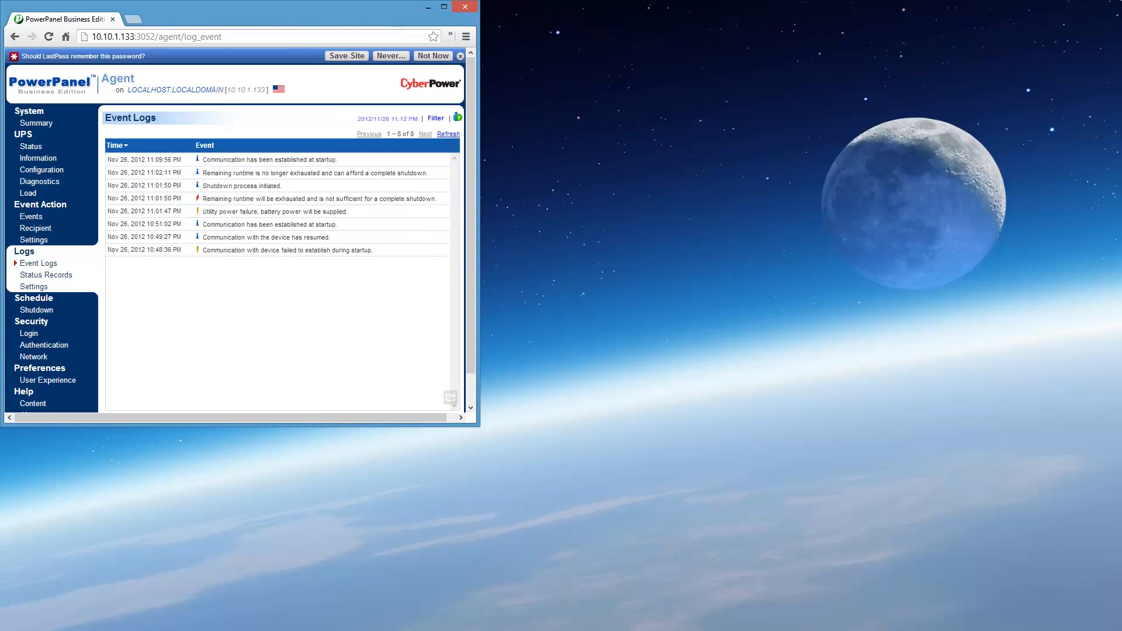
{"action": "left_click", "coordinate": [644, 630]}
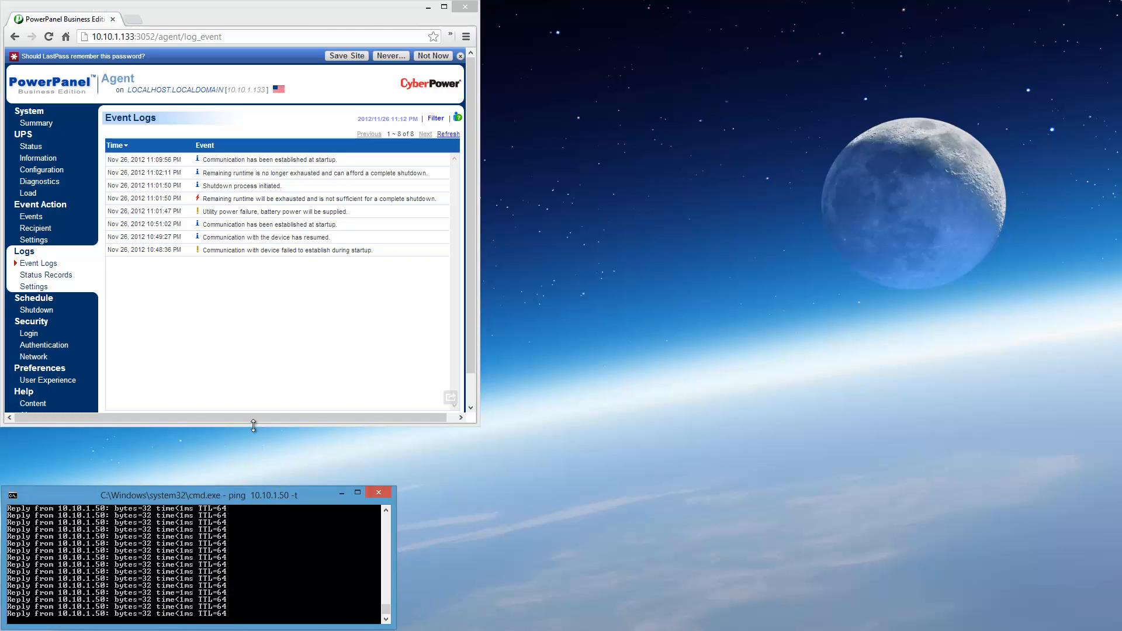
{"action": "left_click_drag", "start_coordinate": [253, 429], "coordinate": [254, 485]}
{"action": "left_click_drag", "start_coordinate": [482, 368], "coordinate": [514, 368]}
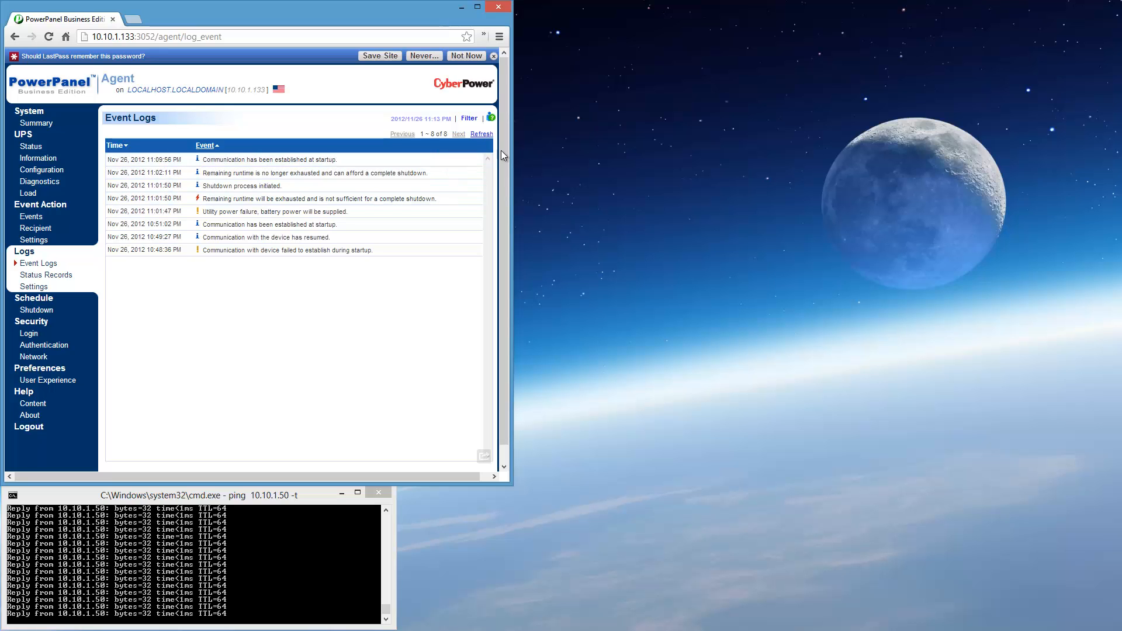
{"action": "left_click", "coordinate": [481, 135]}
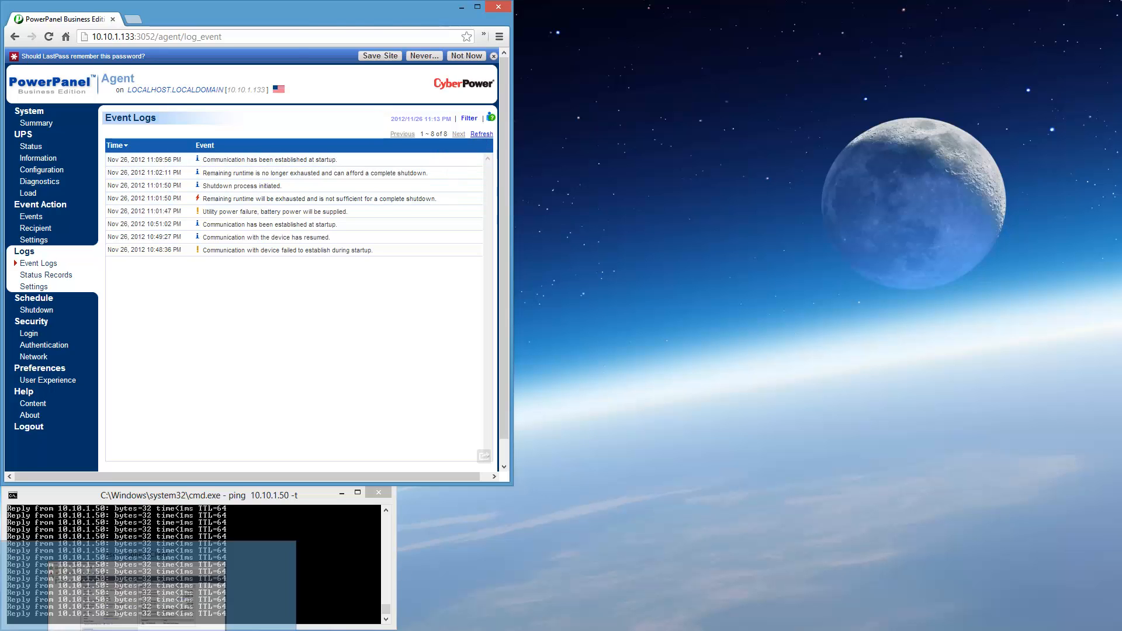
Restore the vSphere Client, show the ppbe222b3_centos console, and enlarge the Recent Tasks area with a wider Name column.
{"action": "left_click", "coordinate": [172, 614]}
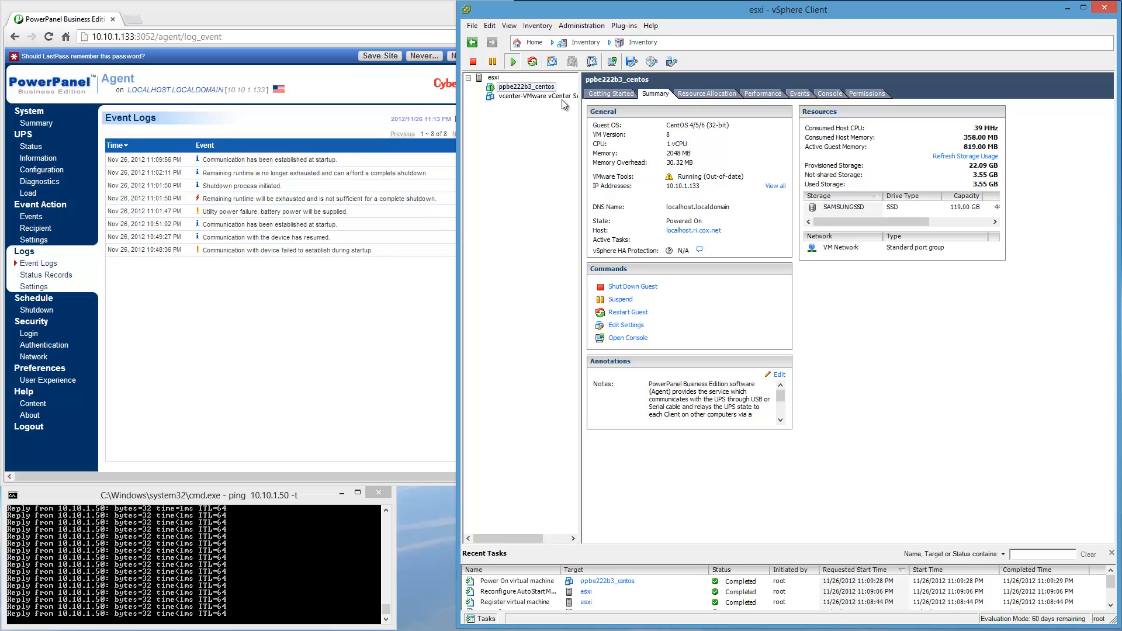
{"action": "left_click", "coordinate": [830, 93]}
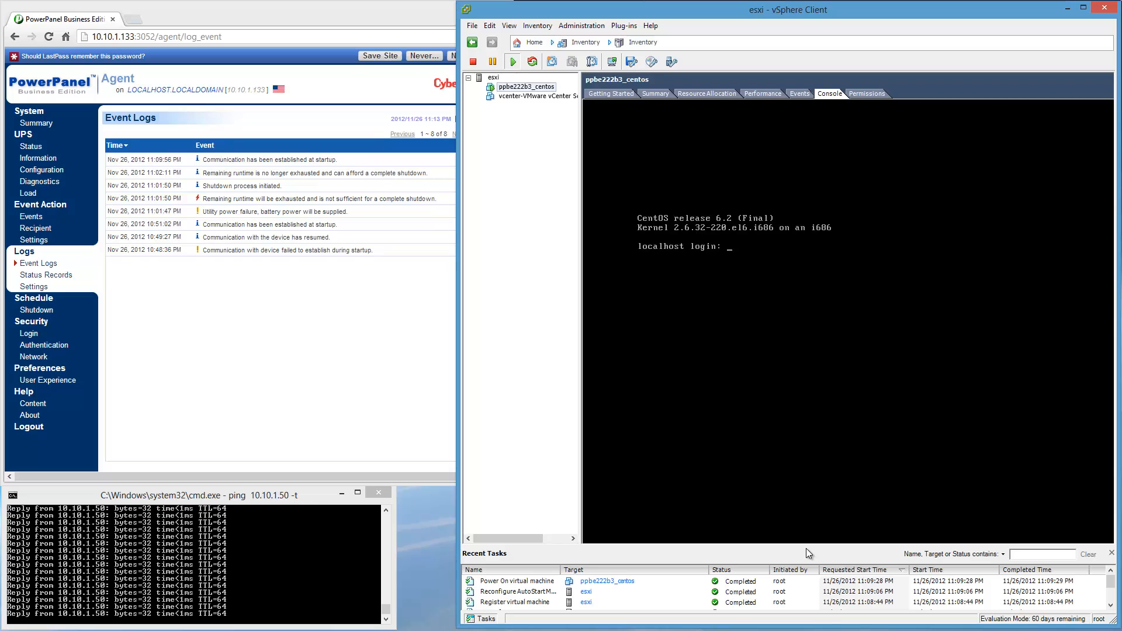
{"action": "left_click_drag", "start_coordinate": [805, 549], "coordinate": [813, 519]}
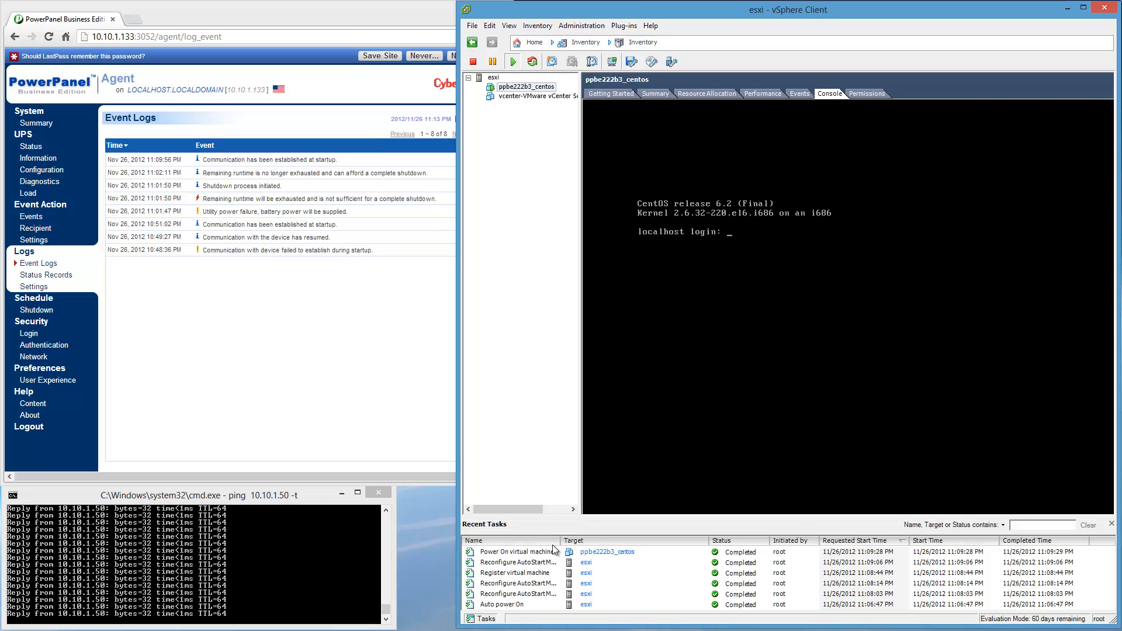
{"action": "left_click_drag", "start_coordinate": [576, 539], "coordinate": [594, 540]}
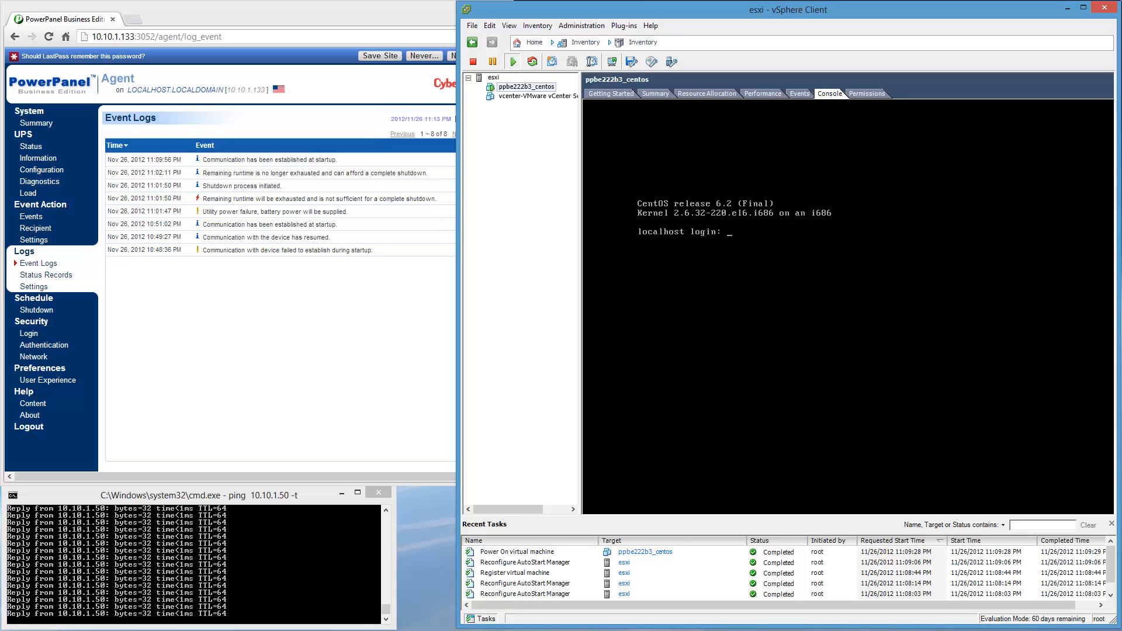
Move the emerge Remote Desktop window with the ESXi host console lower, and bring the vSphere Client in front of it.
{"action": "left_click_drag", "start_coordinate": [0, 93], "coordinate": [342, 132]}
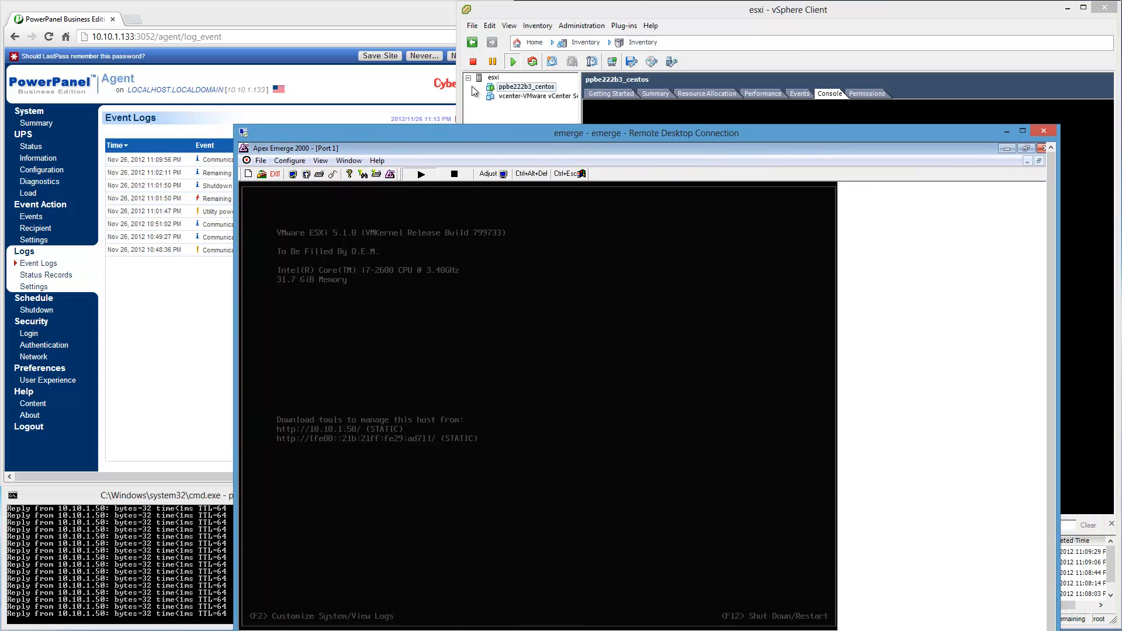
{"action": "left_click", "coordinate": [692, 11]}
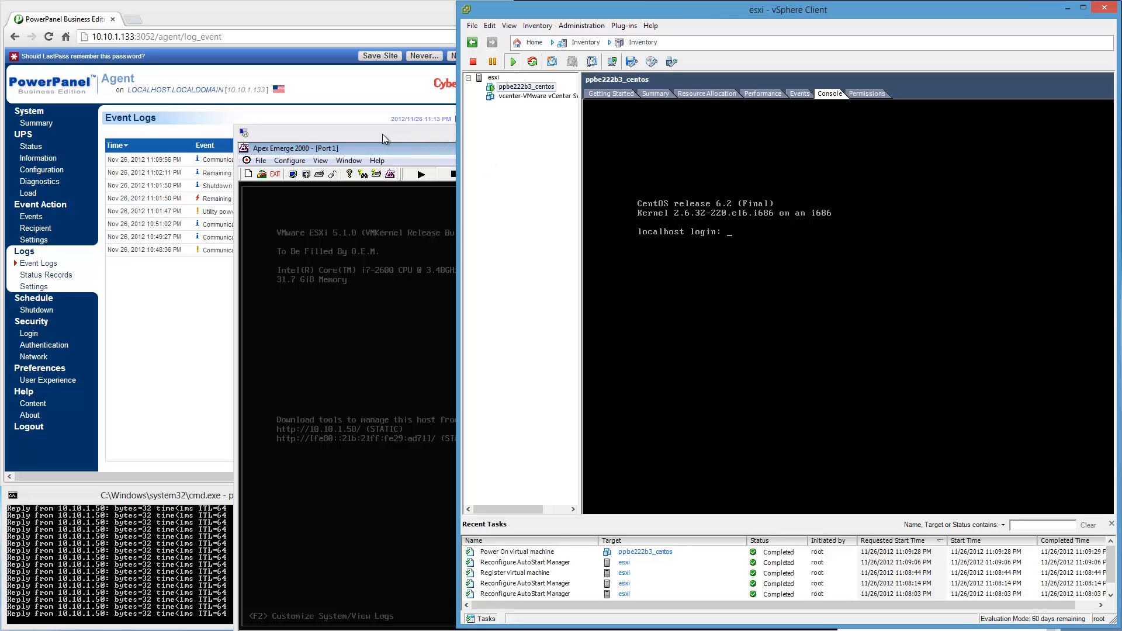
{"action": "left_click_drag", "start_coordinate": [381, 131], "coordinate": [385, 278]}
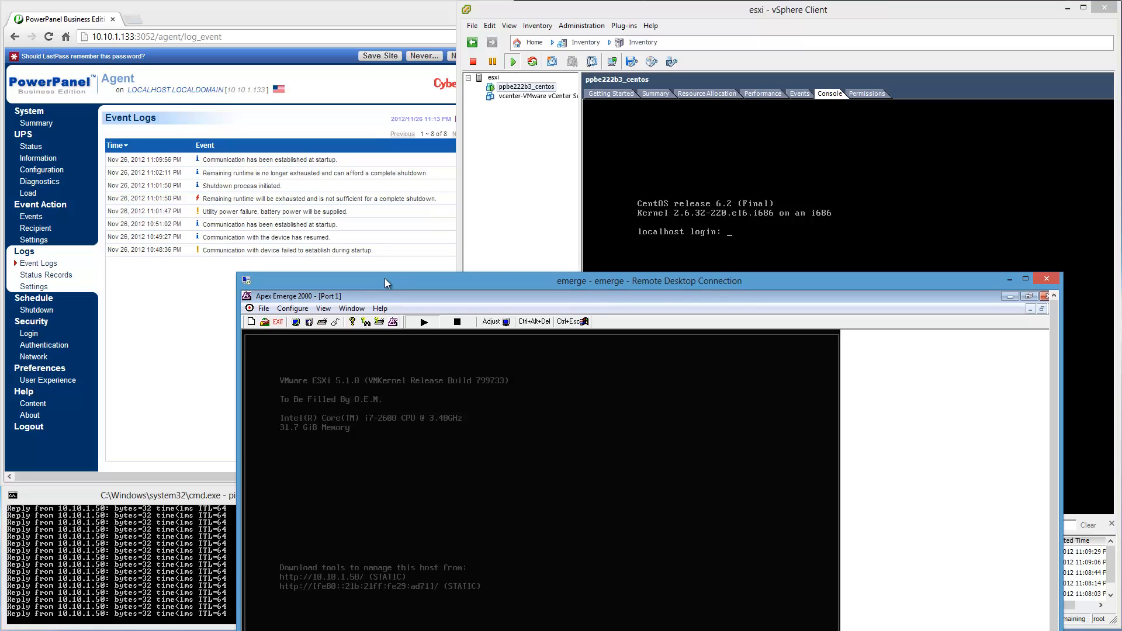
{"action": "left_click", "coordinate": [738, 18]}
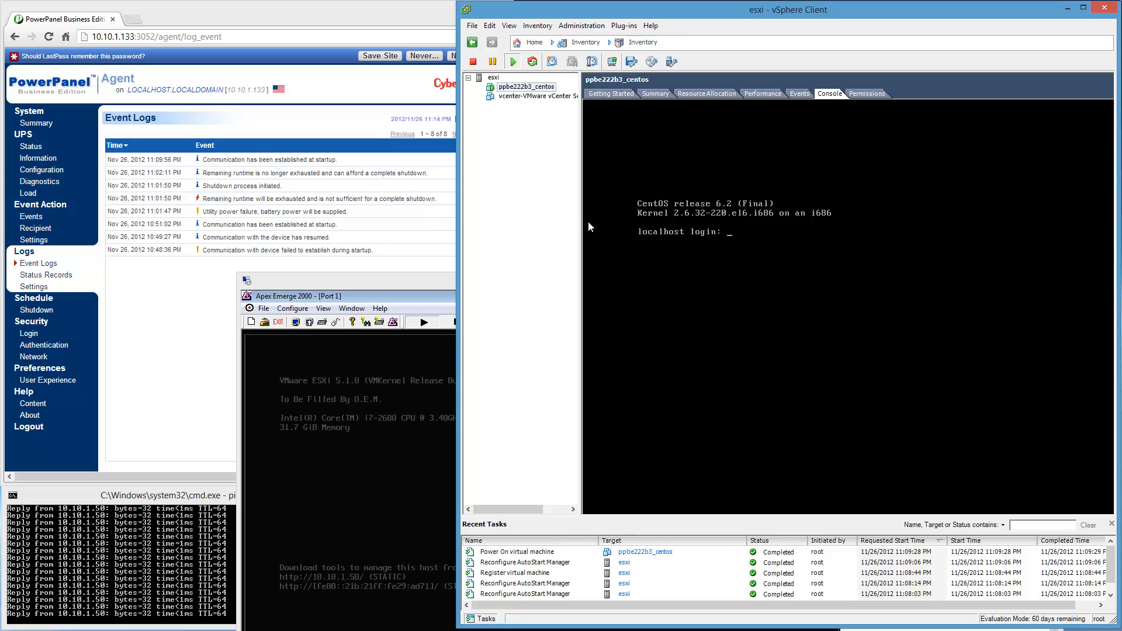
Switch to the browser's PowerPanel event log, dismiss the LastPass password prompt, and refresh the log.
{"action": "left_click", "coordinate": [374, 12]}
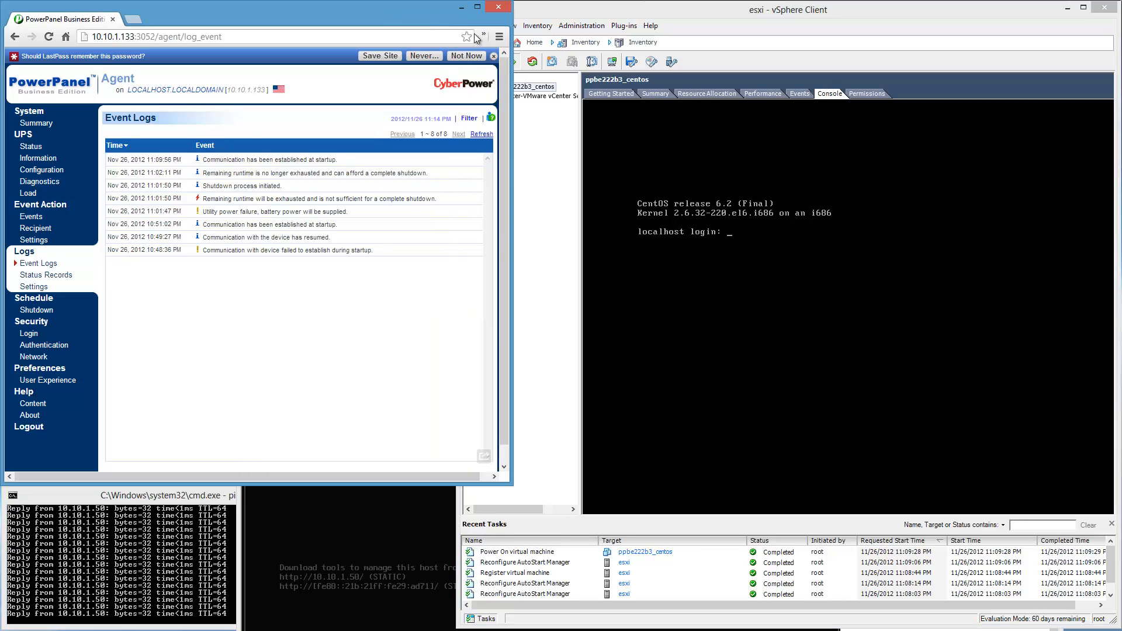
{"action": "left_click", "coordinate": [494, 56]}
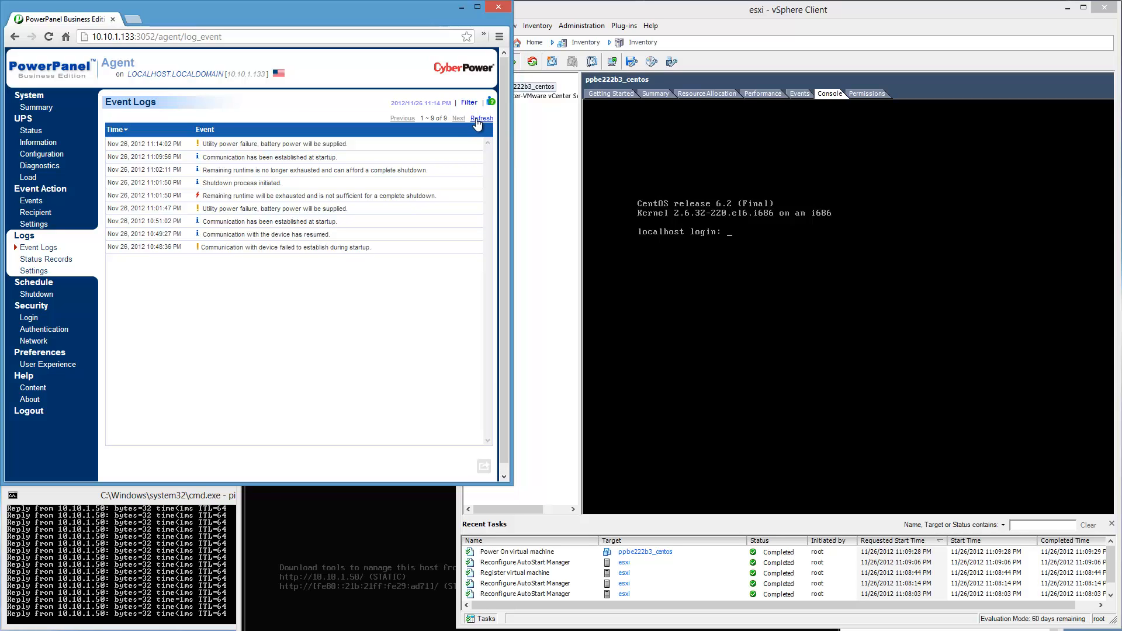
Enlarge the browser window to fill the screen, and check the event action settings and the notification recipient page.
{"action": "left_click_drag", "start_coordinate": [516, 491], "coordinate": [1120, 627]}
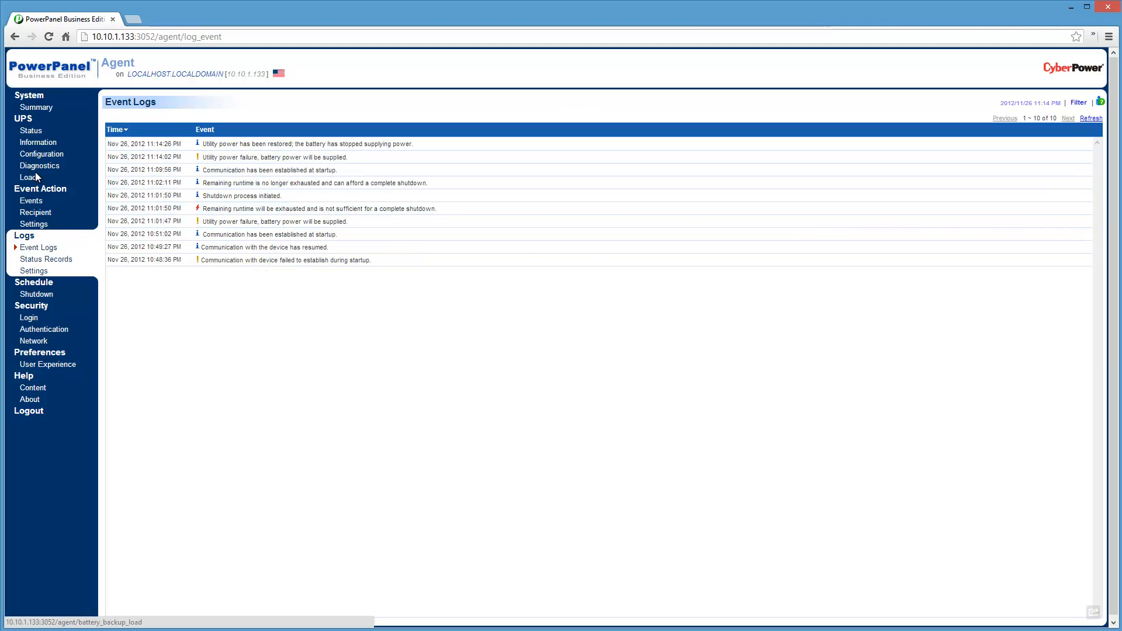
{"action": "left_click", "coordinate": [34, 225]}
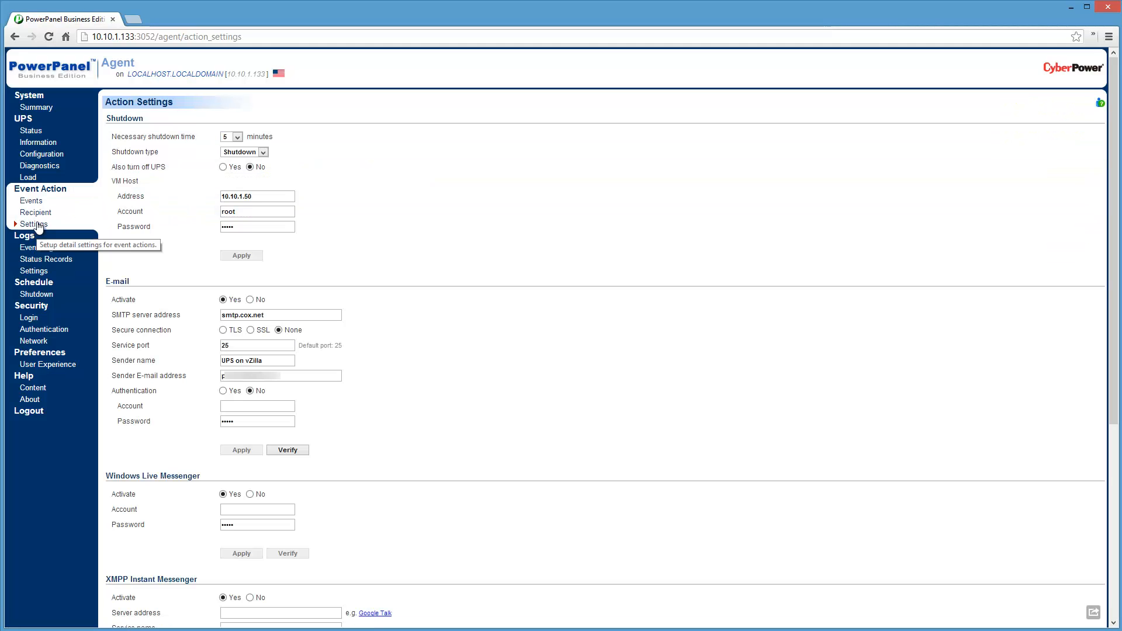
{"action": "left_click", "coordinate": [36, 212]}
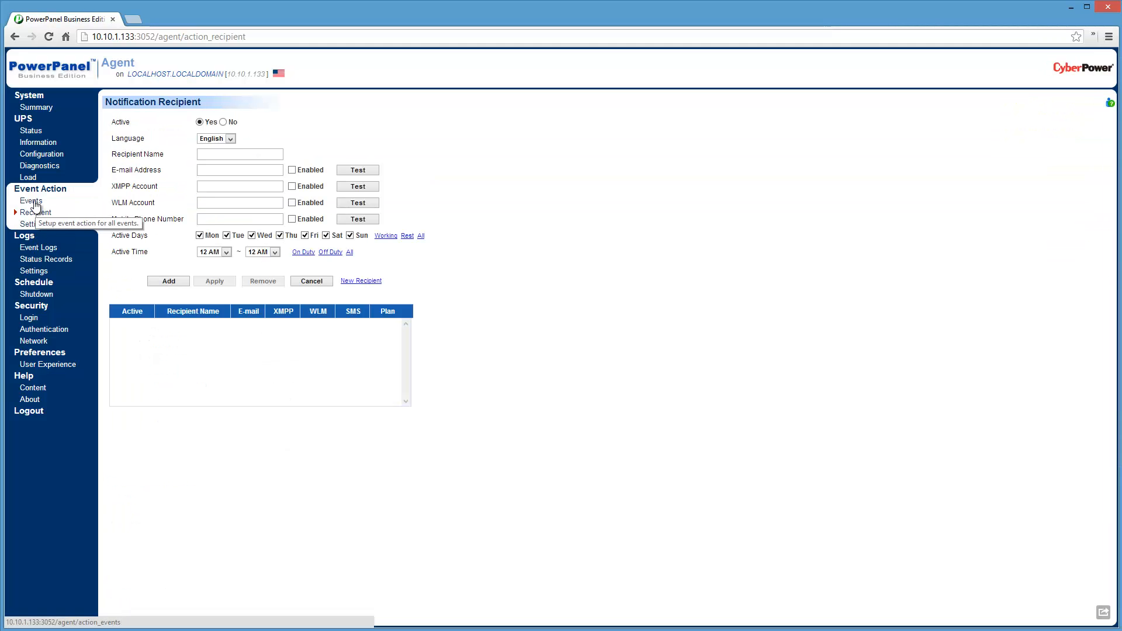
In the event list, set the Utility power failure notification to initiate after 5 sec. and apply the change.
{"action": "left_click", "coordinate": [32, 201]}
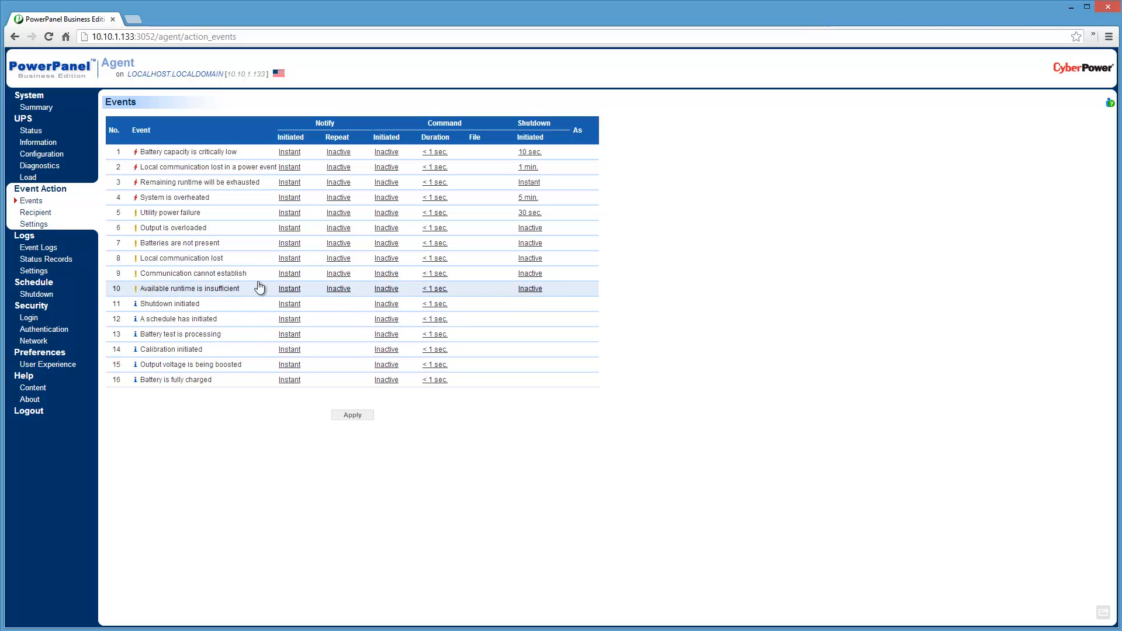
{"action": "left_click", "coordinate": [294, 213]}
{"action": "left_click", "coordinate": [317, 213]}
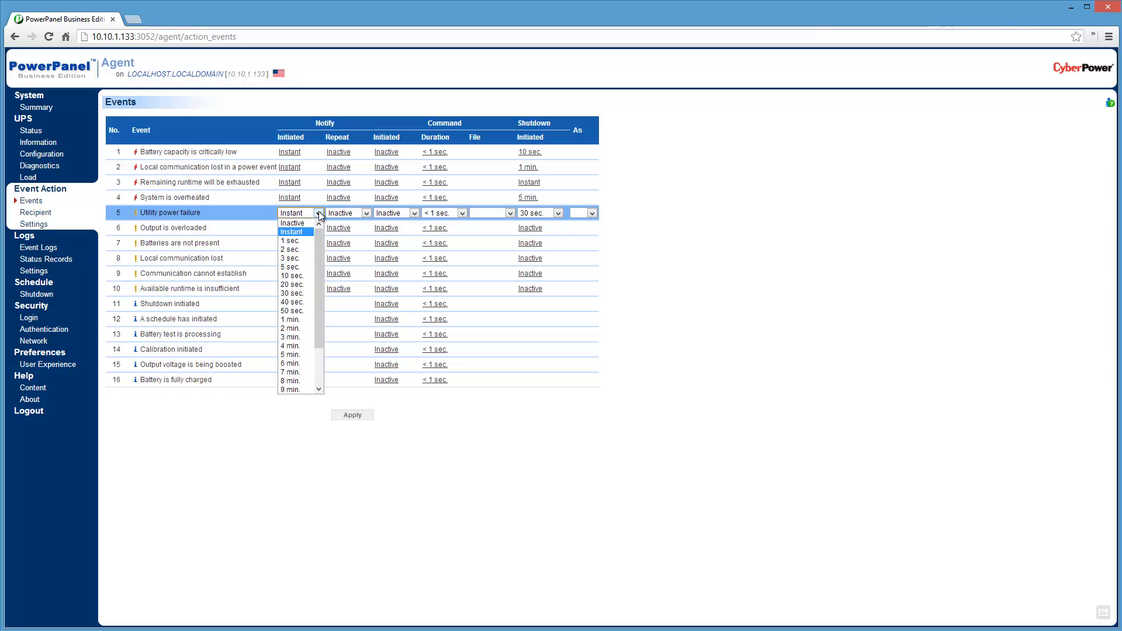
{"action": "left_click", "coordinate": [297, 267]}
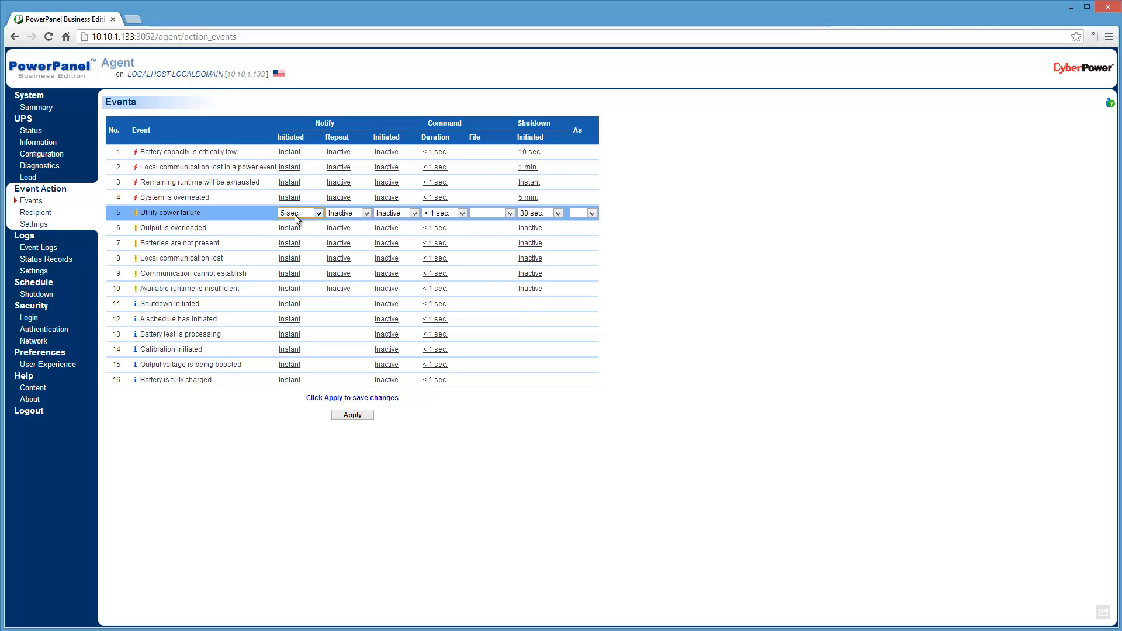
{"action": "left_click", "coordinate": [414, 214]}
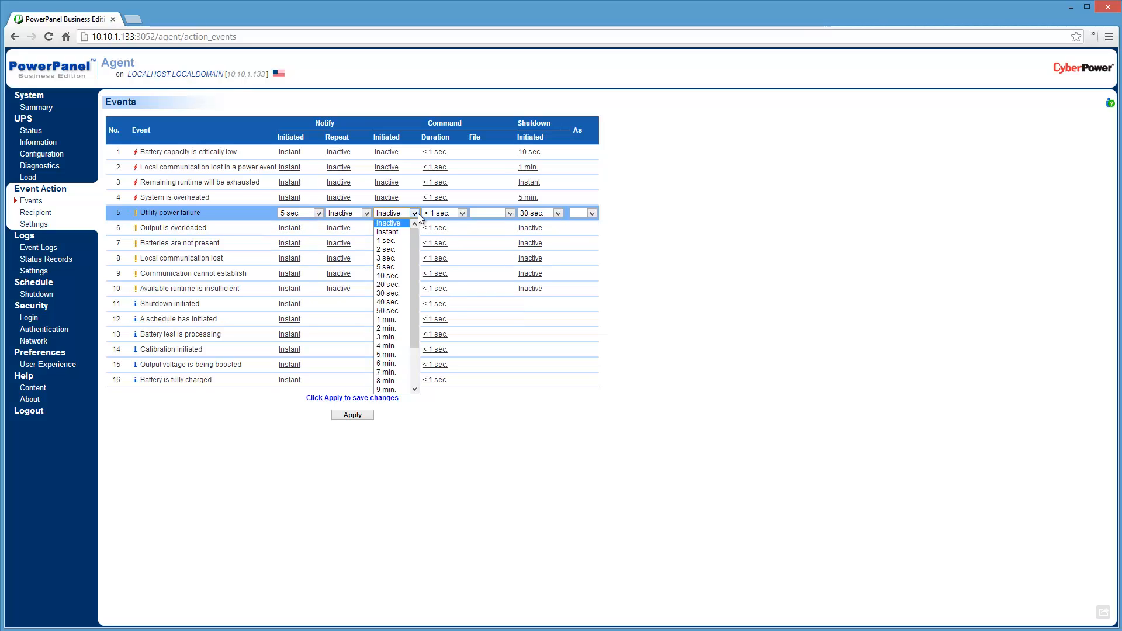
{"action": "left_click", "coordinate": [747, 224]}
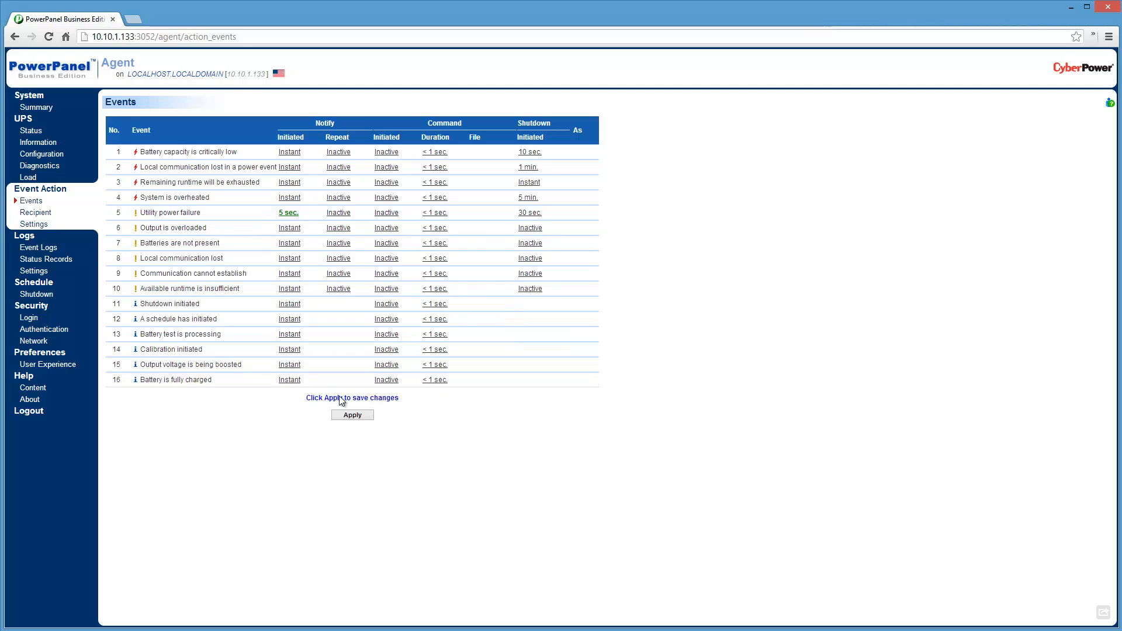
{"action": "left_click", "coordinate": [352, 415]}
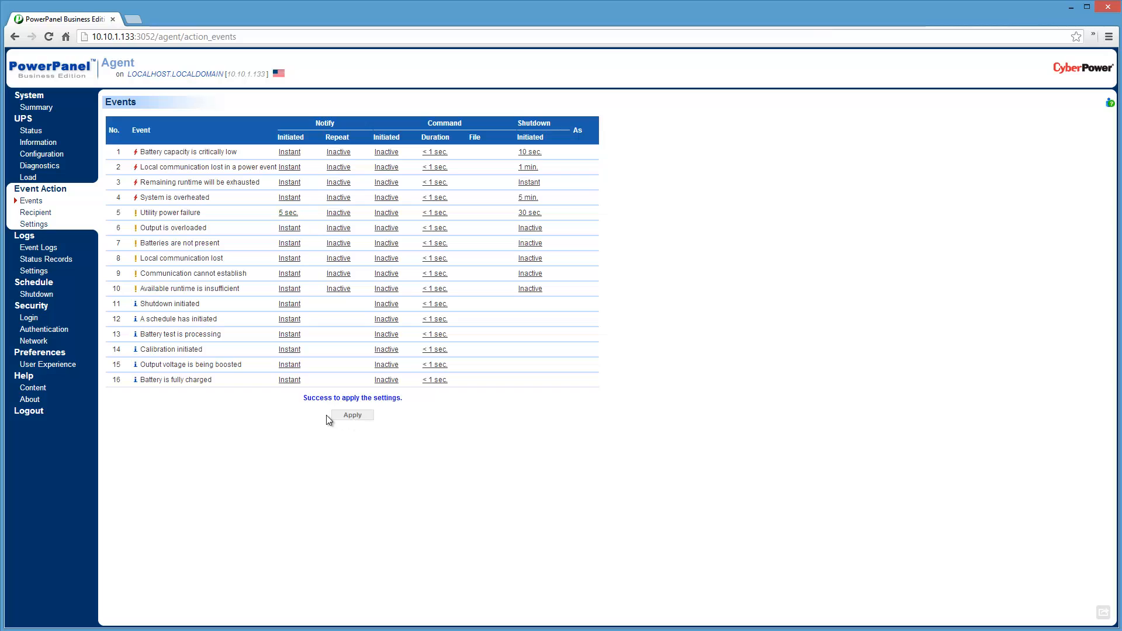
Fill in the notification recipient's e-mail address again and try to add the recipient.
{"action": "left_click", "coordinate": [35, 212]}
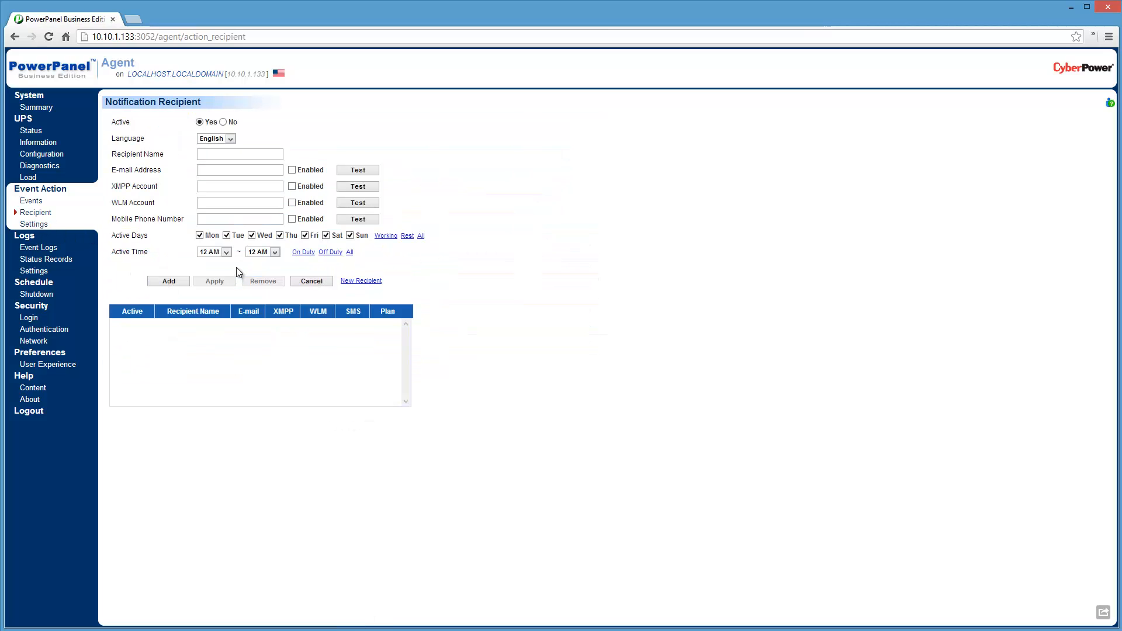
{"action": "left_click", "coordinate": [216, 170]}
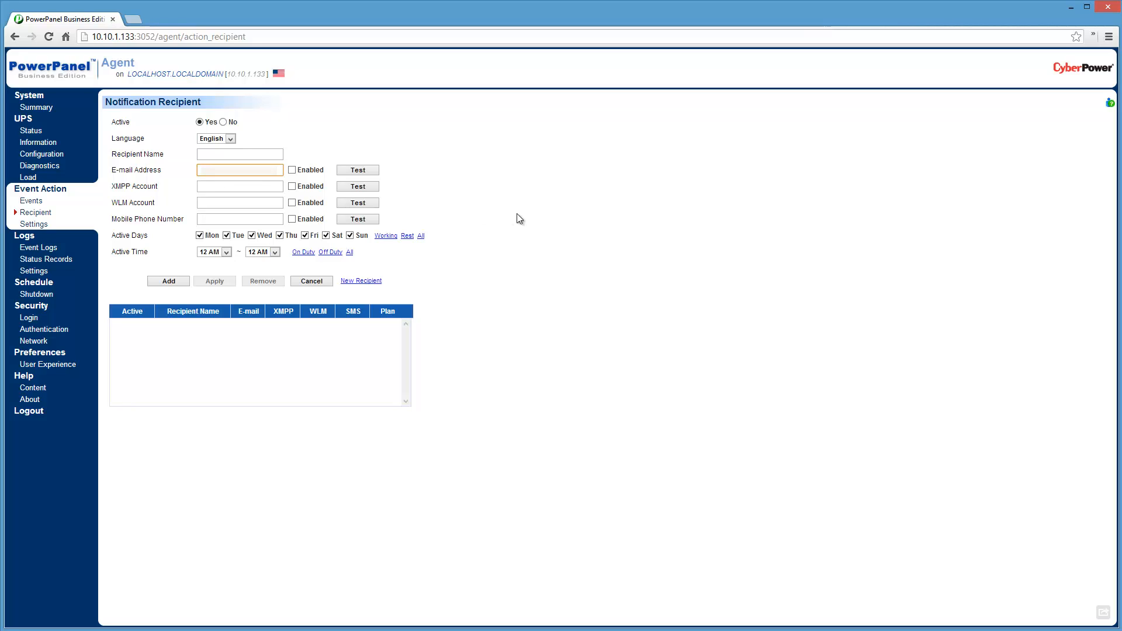
{"action": "type", "text": "p...com"}
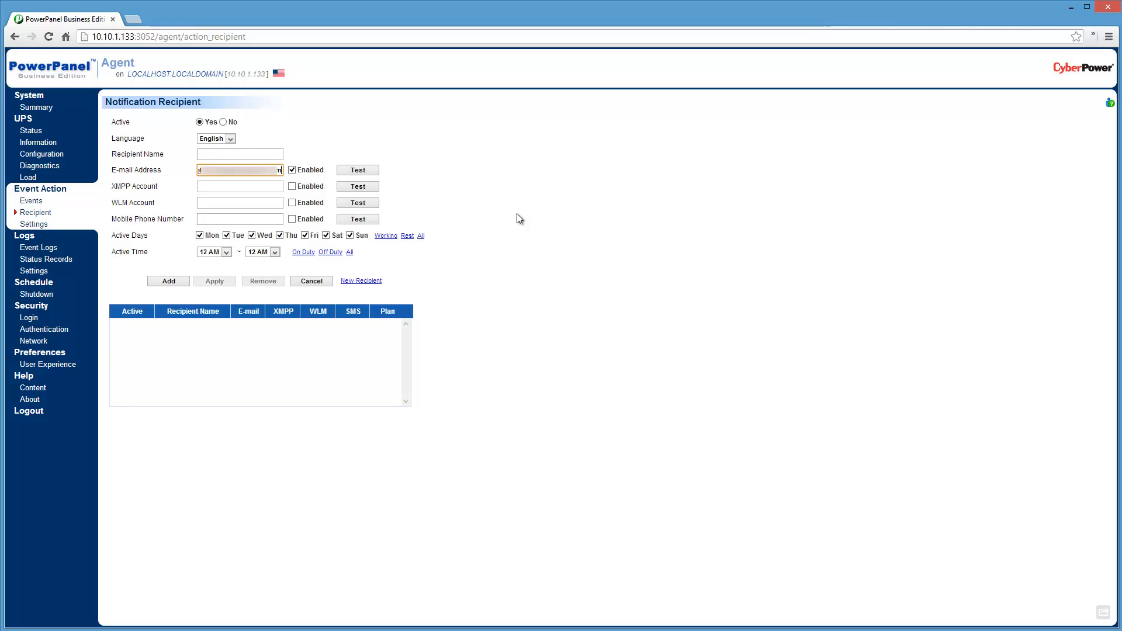
{"action": "left_click", "coordinate": [178, 281]}
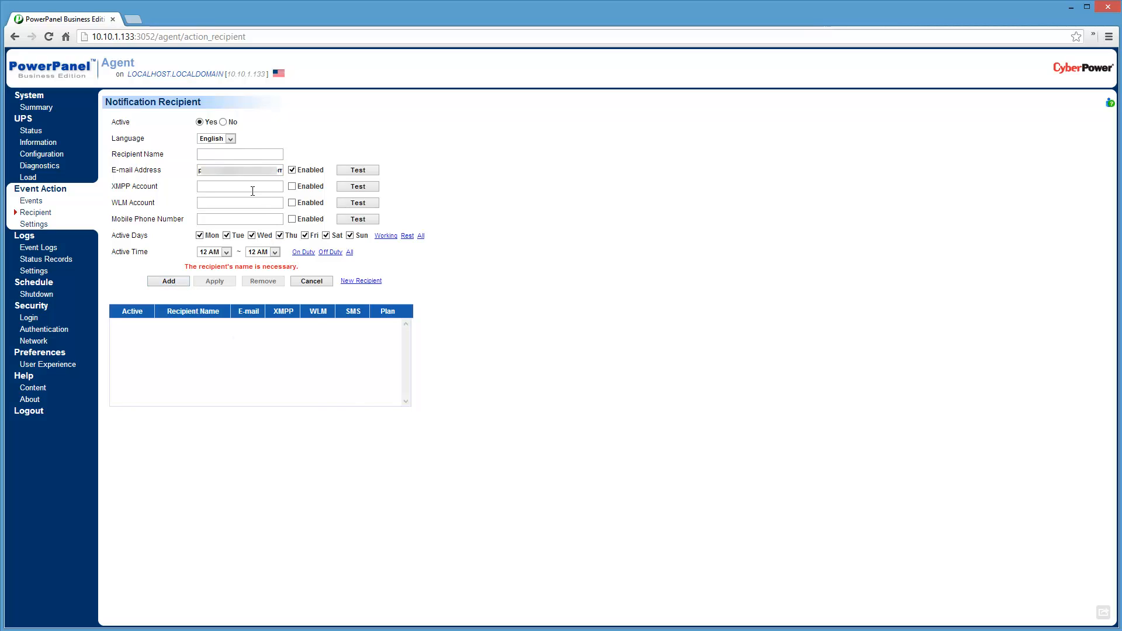
Enter the recipient's name, add and apply the recipient, and send a test e-mail.
{"action": "left_click", "coordinate": [222, 156]}
{"action": "type", "text": "Paul"}
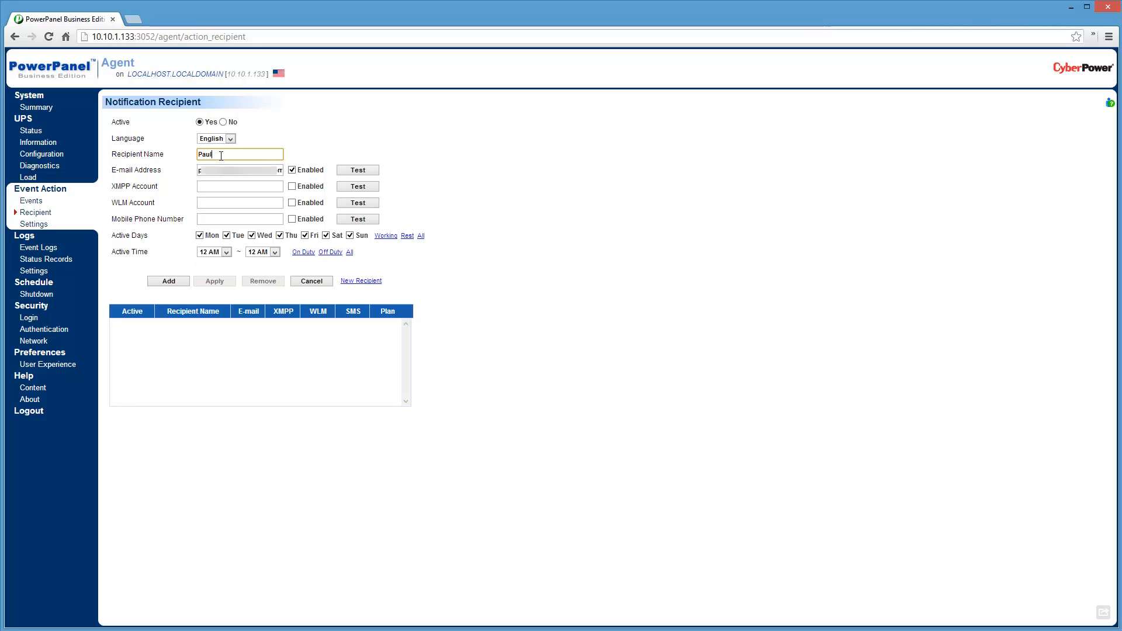
{"action": "left_click", "coordinate": [169, 281]}
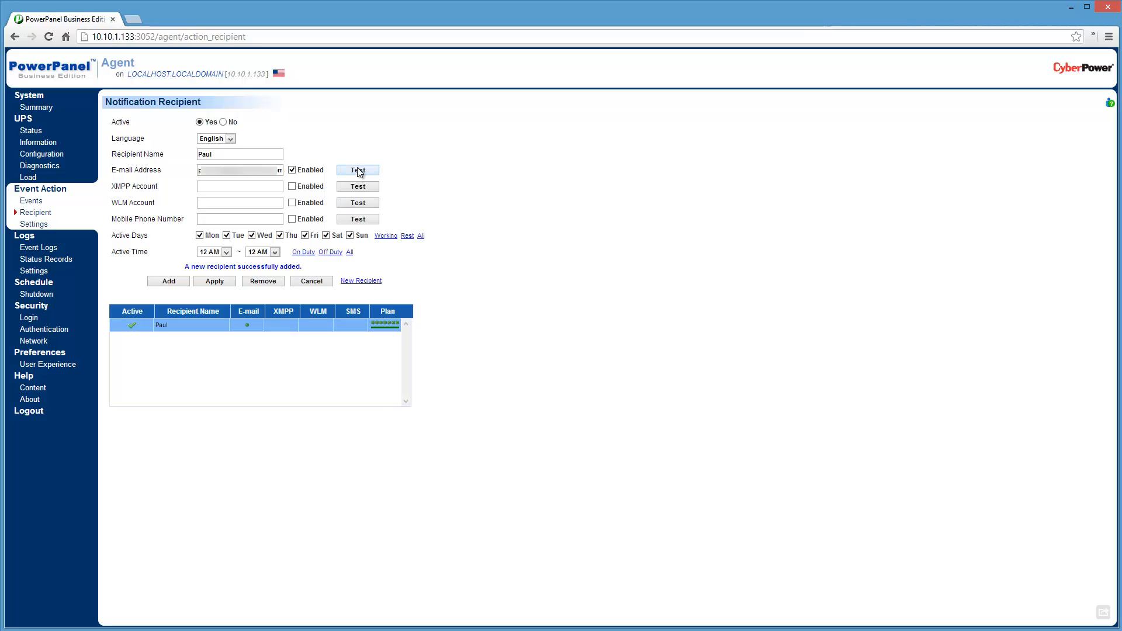
{"action": "left_click", "coordinate": [214, 282]}
{"action": "left_click", "coordinate": [374, 174]}
Open the event logs, shrink the browser window to fit beside the vSphere Client and above the ping window, and refresh the log.
{"action": "left_click", "coordinate": [39, 247]}
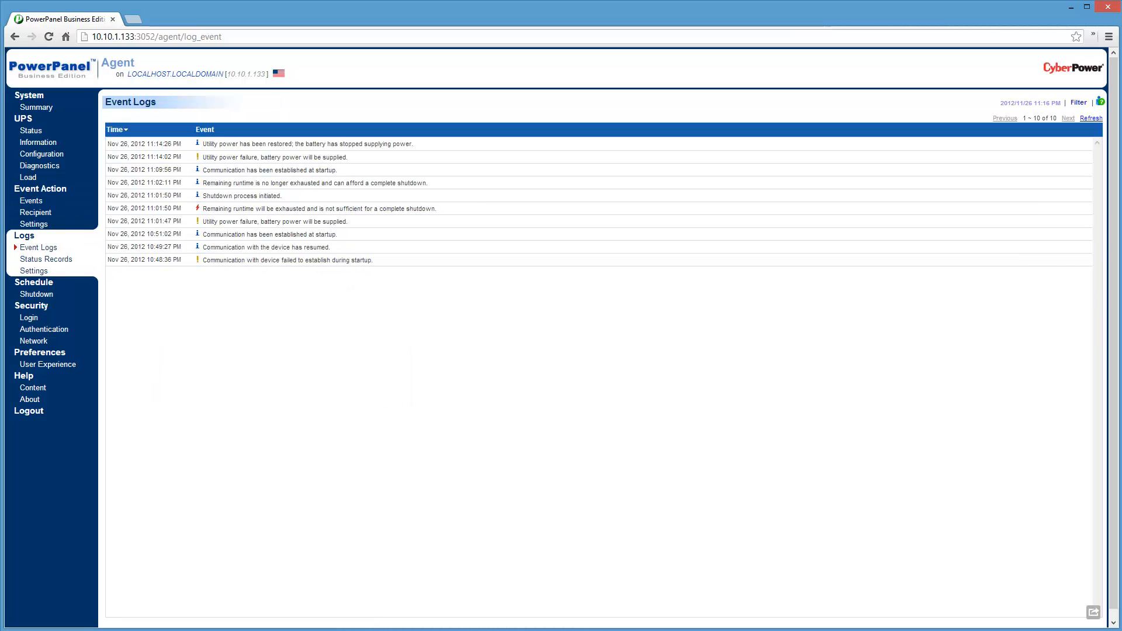
{"action": "left_click_drag", "start_coordinate": [1119, 628], "coordinate": [464, 481]}
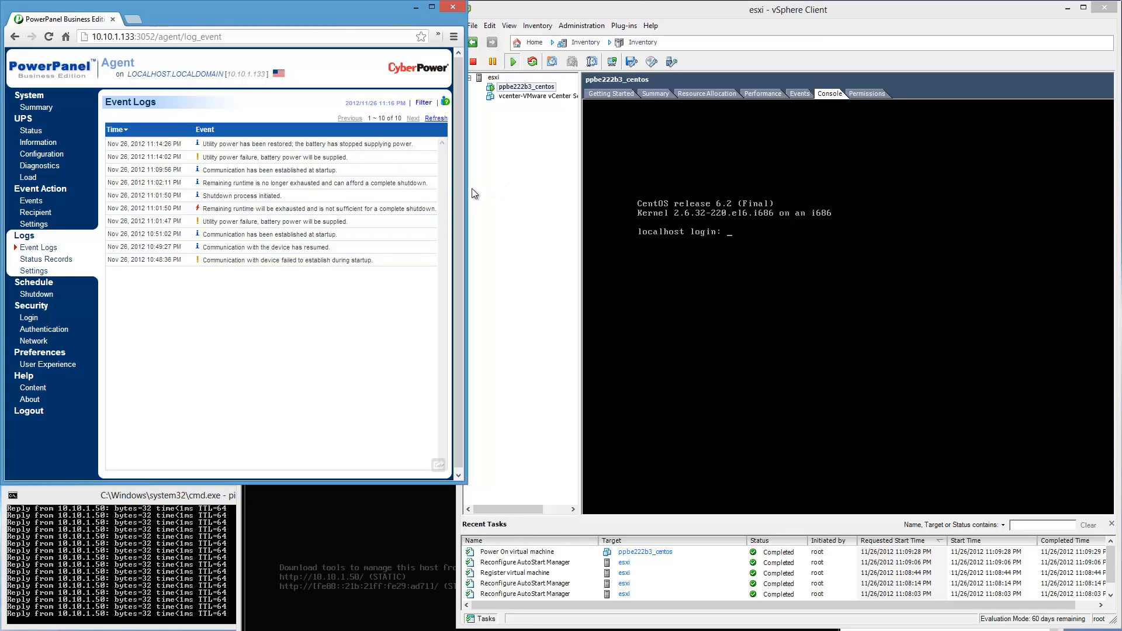
{"action": "left_click", "coordinate": [436, 119]}
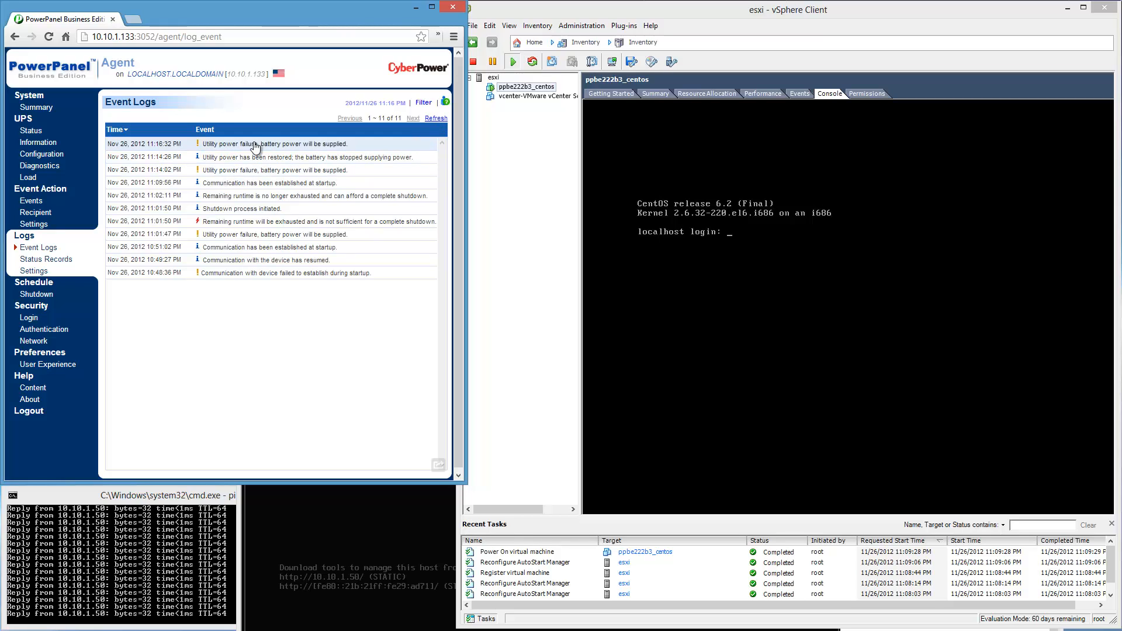
Refresh the event log, and bring the emerge Remote Desktop window forward beside the browser to watch the host shut down.
{"action": "left_click", "coordinate": [435, 120]}
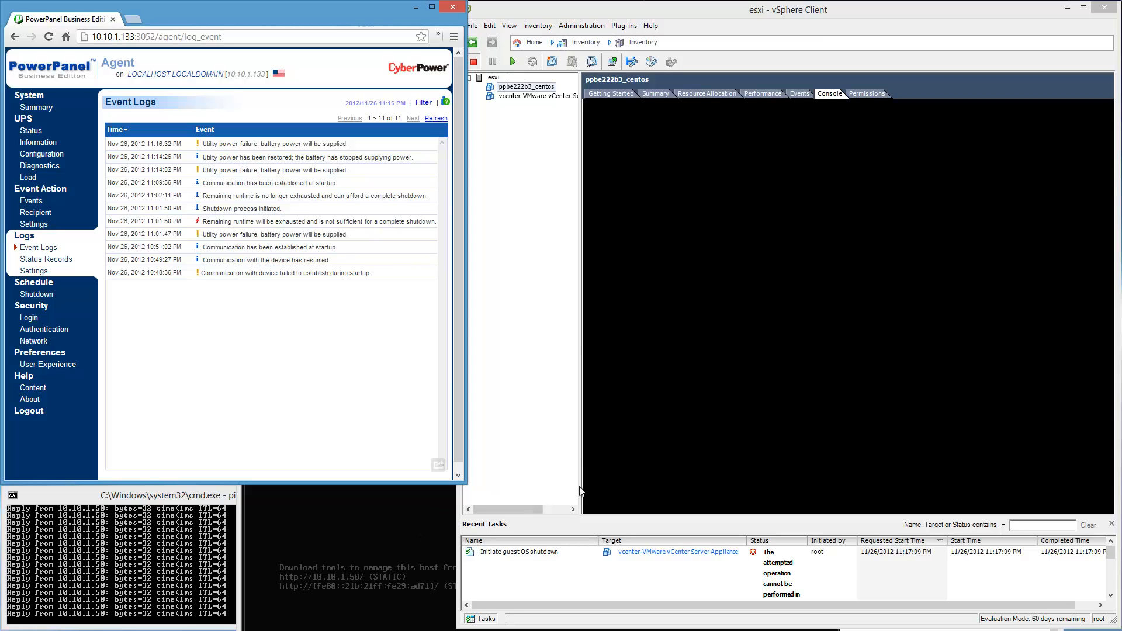
{"action": "left_click", "coordinate": [248, 587]}
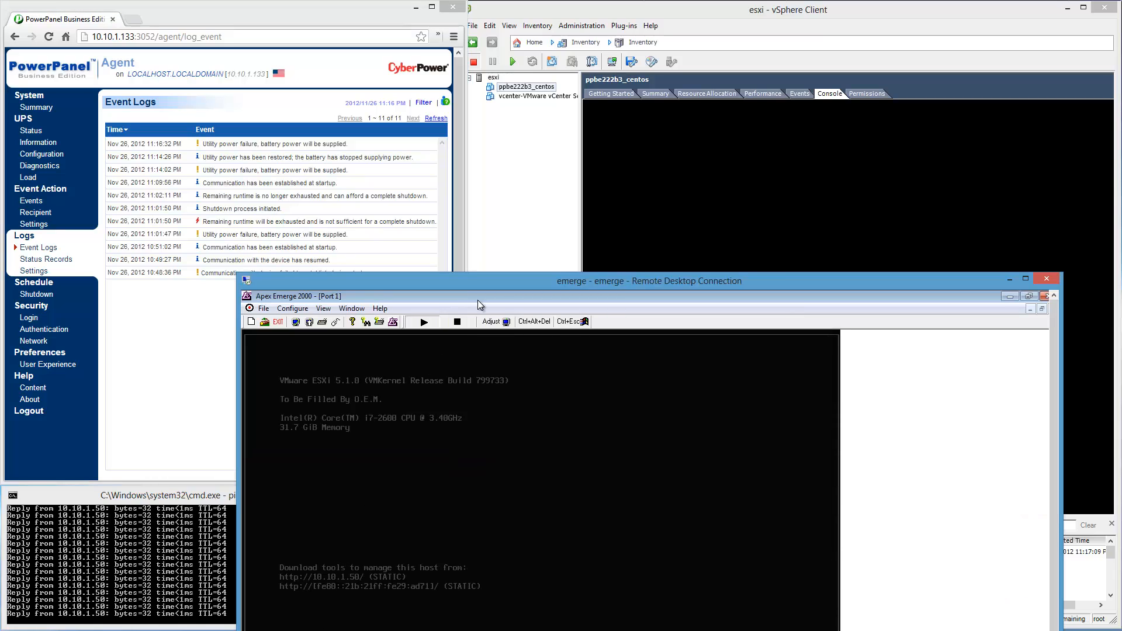
{"action": "left_click_drag", "start_coordinate": [489, 283], "coordinate": [722, 0]}
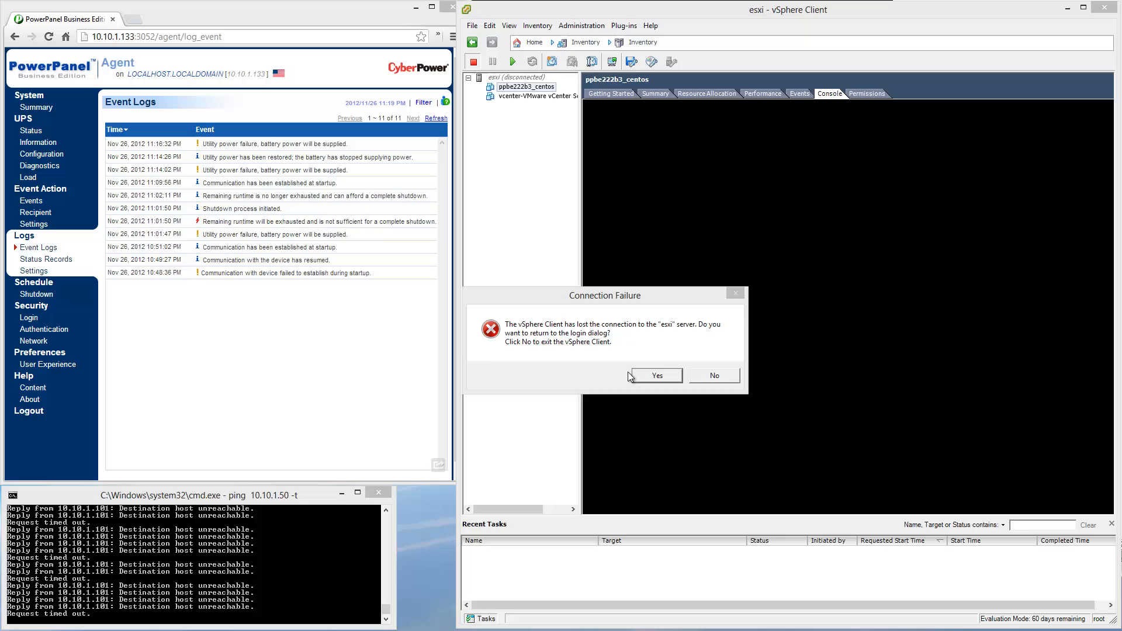
Return from the vSphere Client connection failure to the login dialog, and move the dialog clear of the host console output.
{"action": "left_click", "coordinate": [629, 376]}
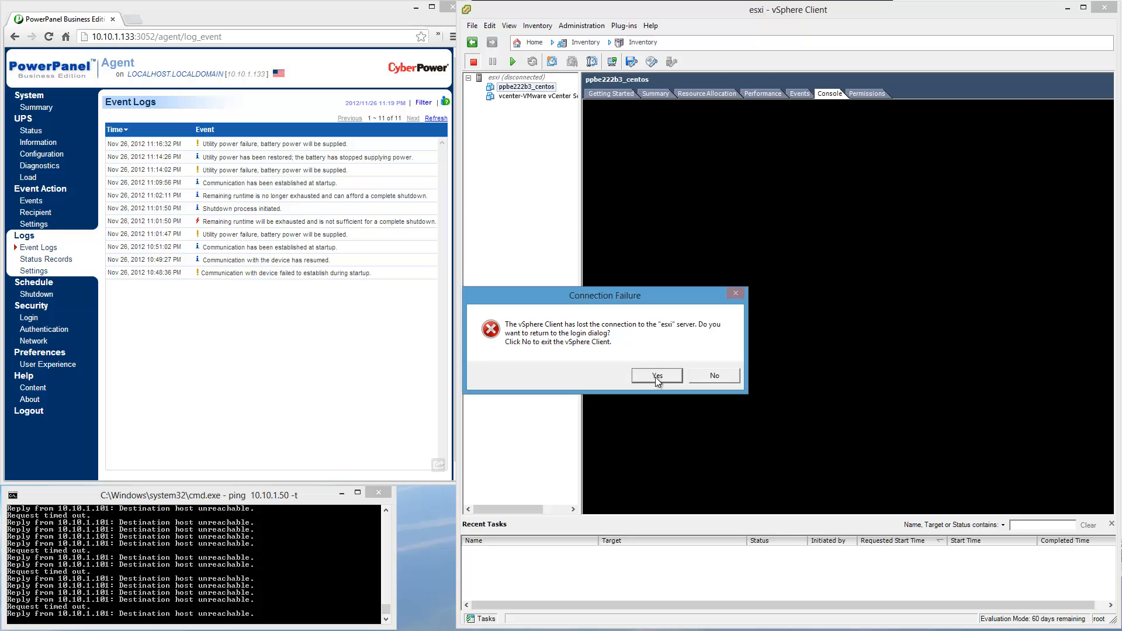
{"action": "left_click", "coordinate": [657, 376]}
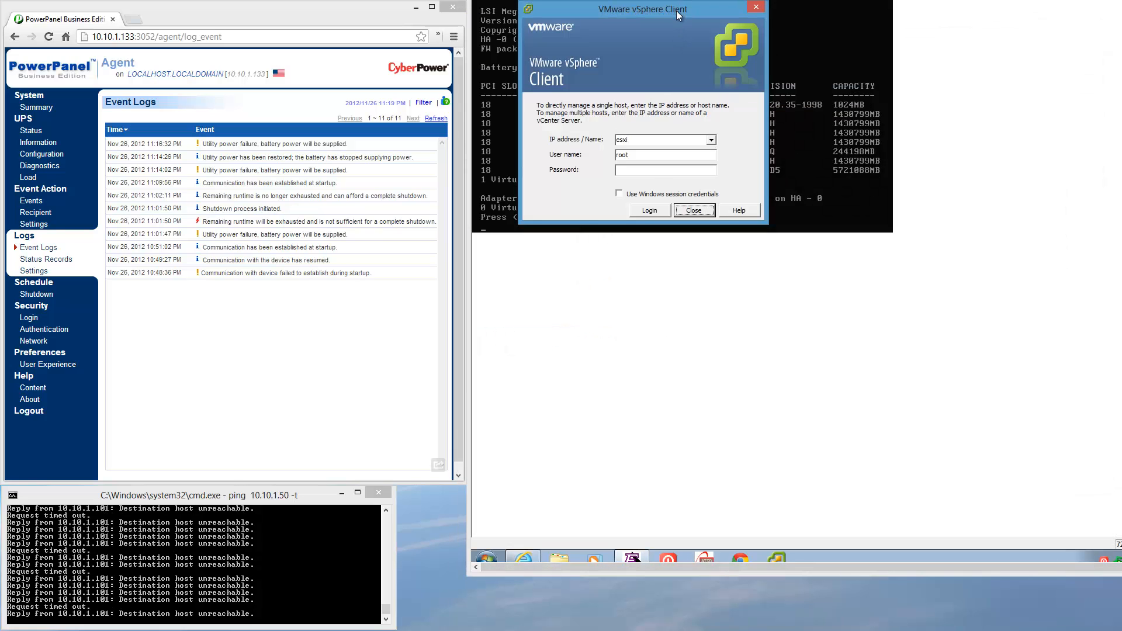
{"action": "left_click_drag", "start_coordinate": [676, 10], "coordinate": [726, 474]}
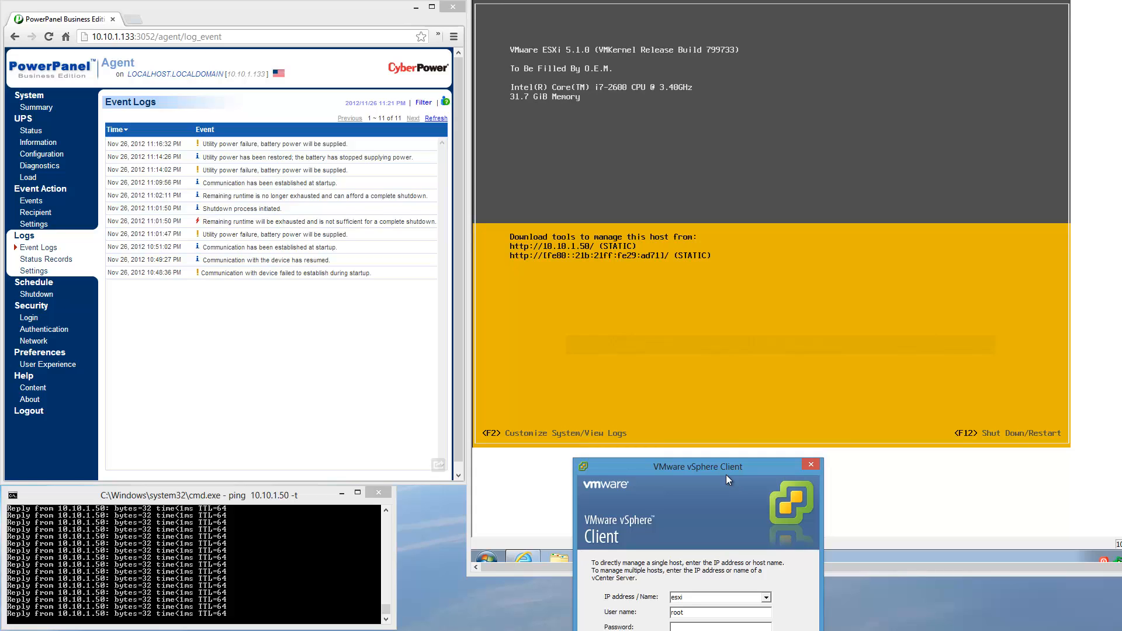
{"action": "left_click_drag", "start_coordinate": [725, 474], "coordinate": [578, 295]}
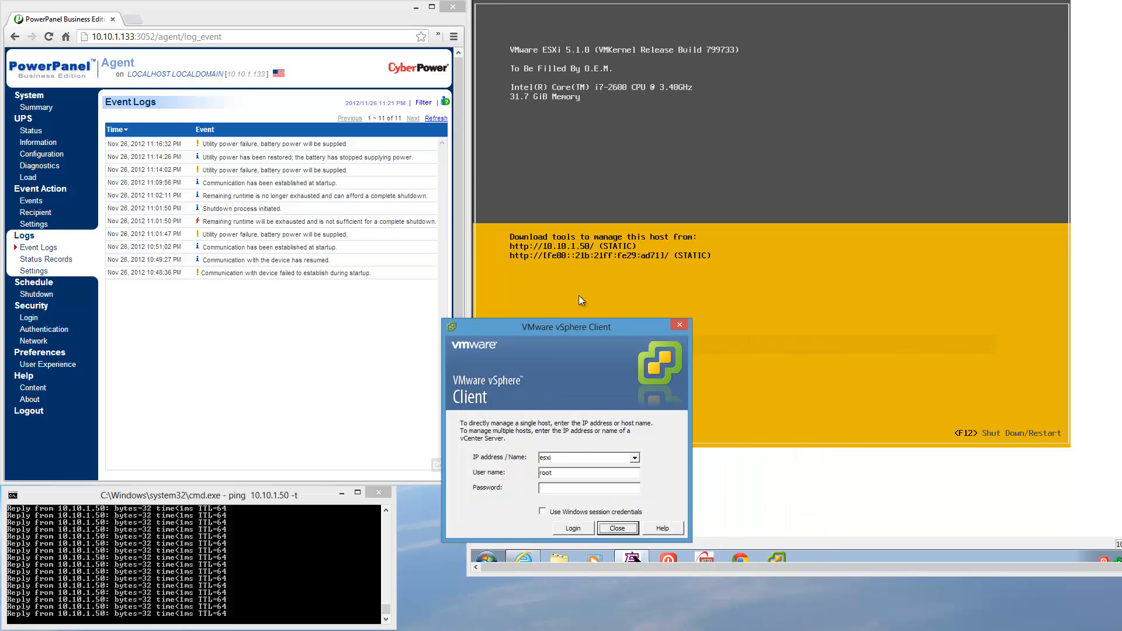
Enter the root account password, log in to the esxi host, and dismiss the evaluation license notice.
{"action": "left_click", "coordinate": [536, 448]}
{"action": "type", "text": "*"}
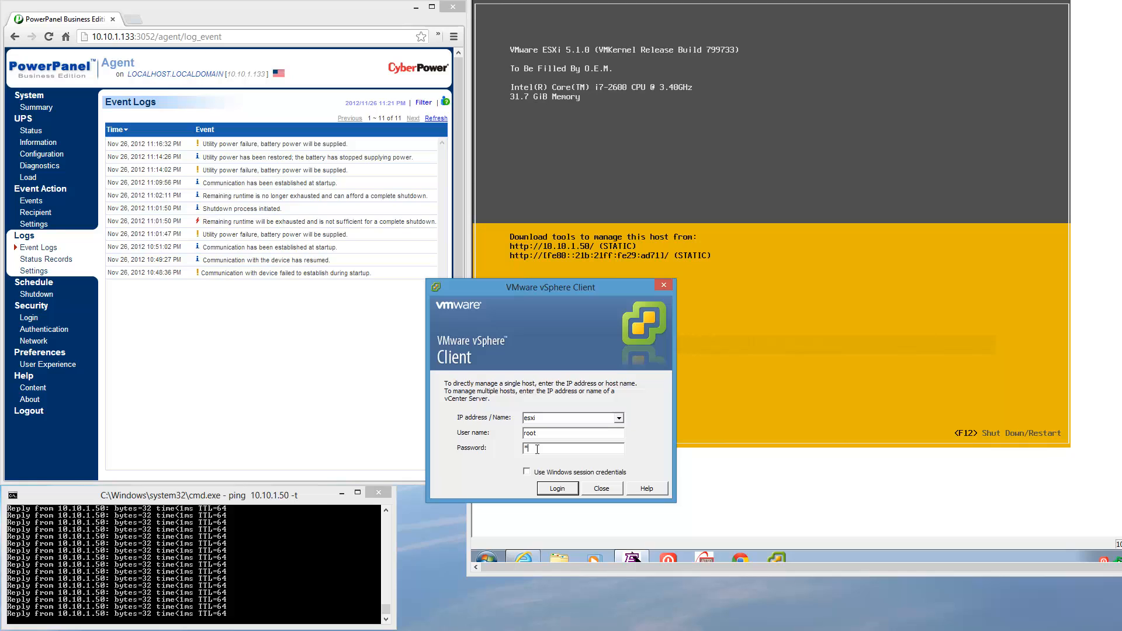
{"action": "type", "text": "*******"}
{"action": "key", "text": "Return"}
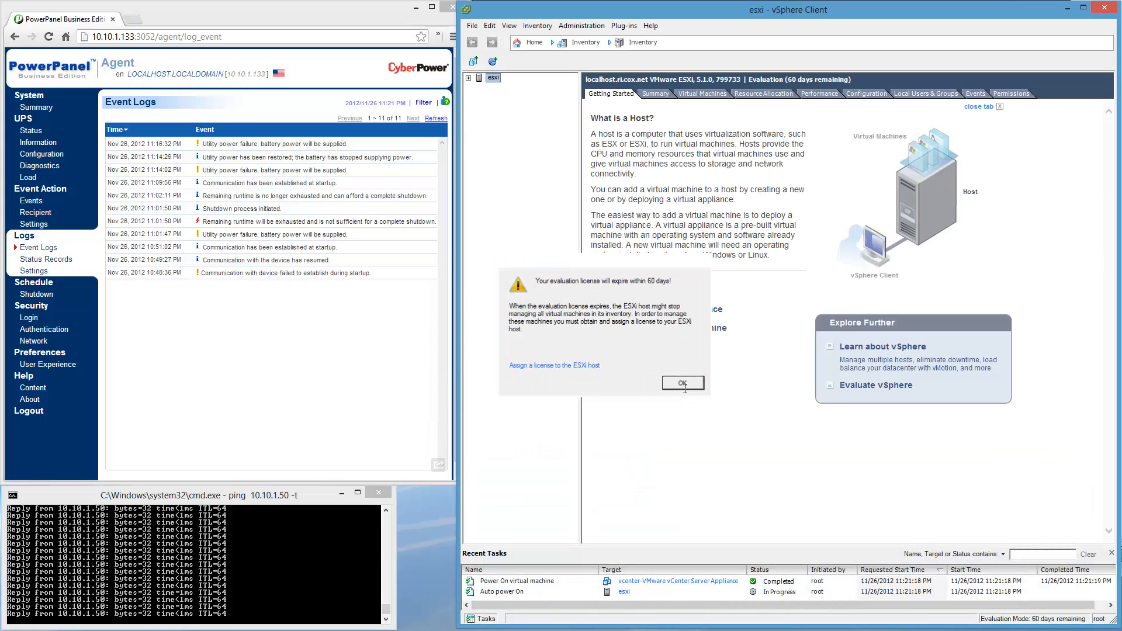
{"action": "left_click", "coordinate": [683, 384]}
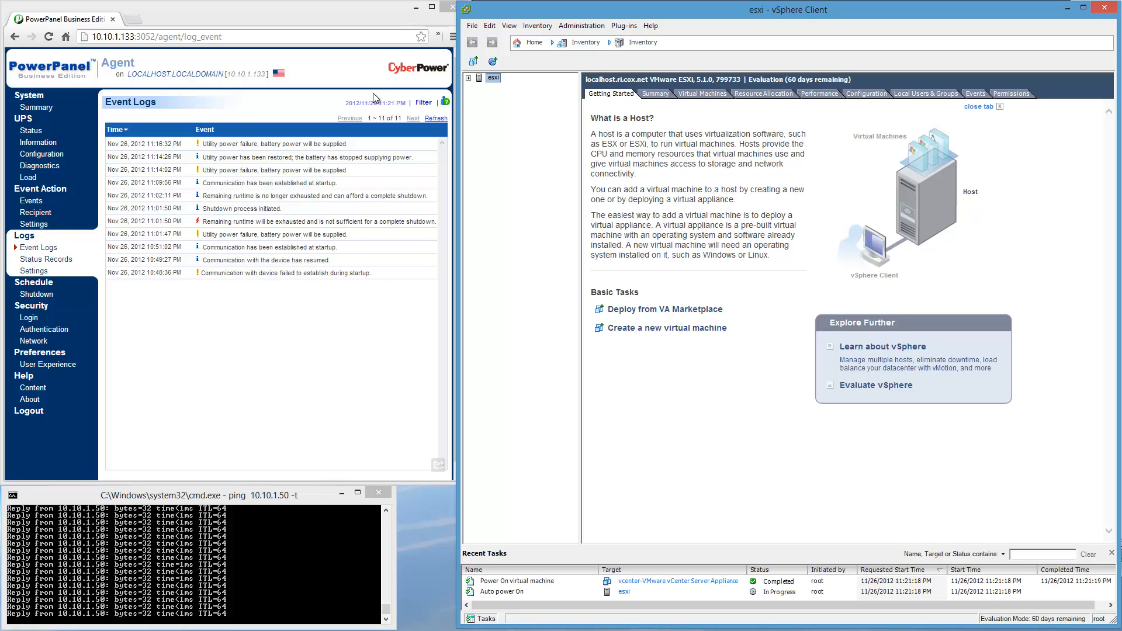
Expand the esxi host inventory and view the console of the vCenter Server Appliance virtual machine.
{"action": "left_click", "coordinate": [468, 77]}
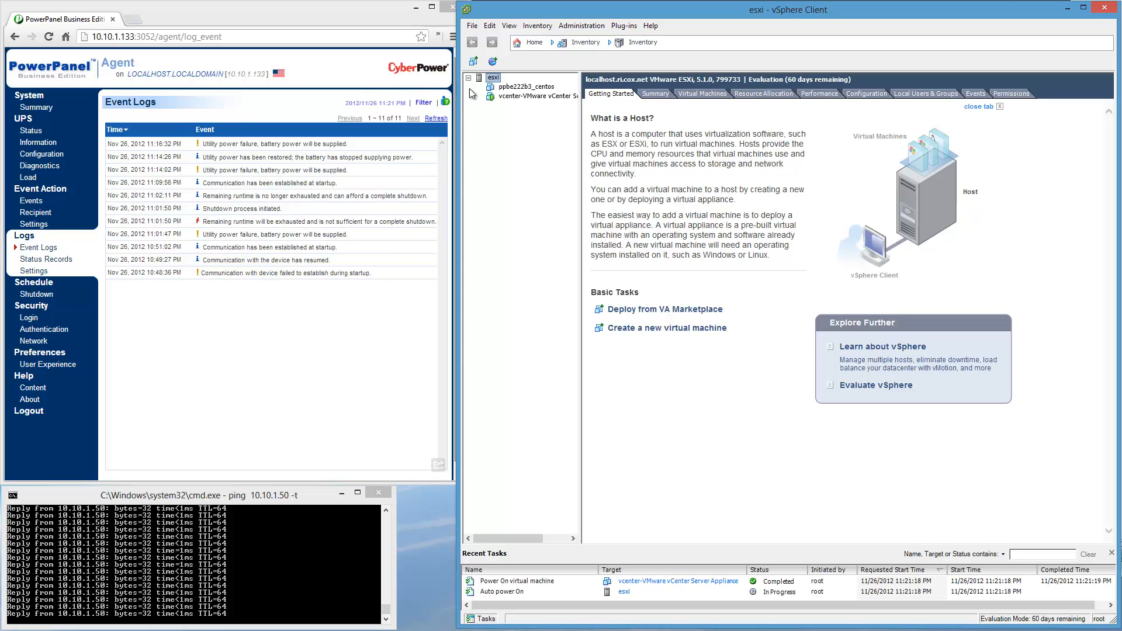
{"action": "left_click", "coordinate": [535, 95]}
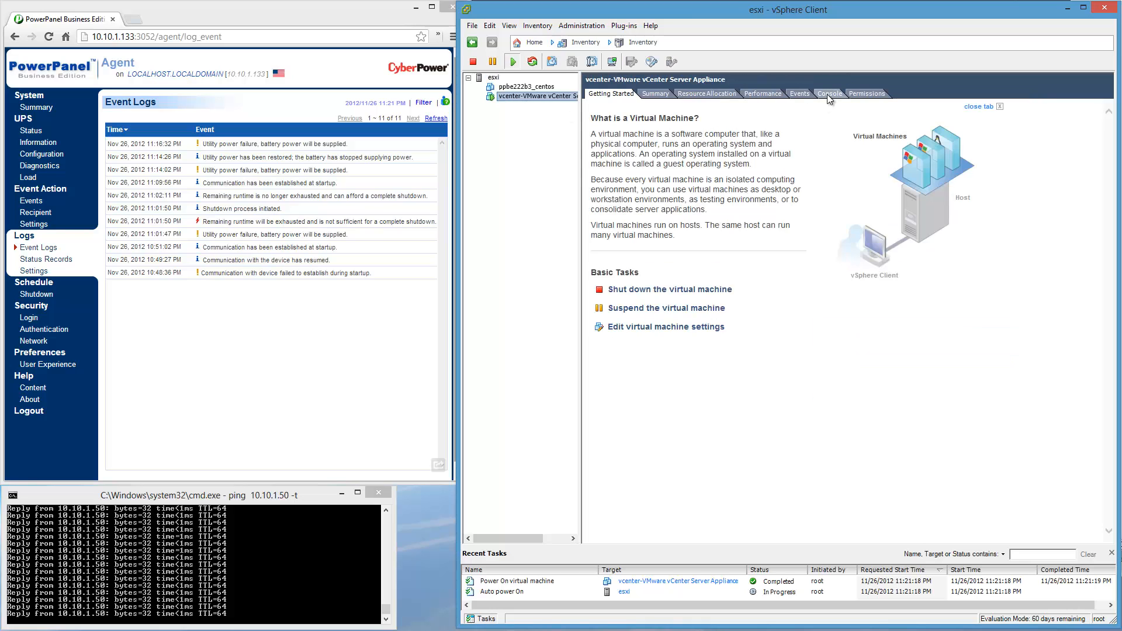
{"action": "left_click", "coordinate": [828, 95]}
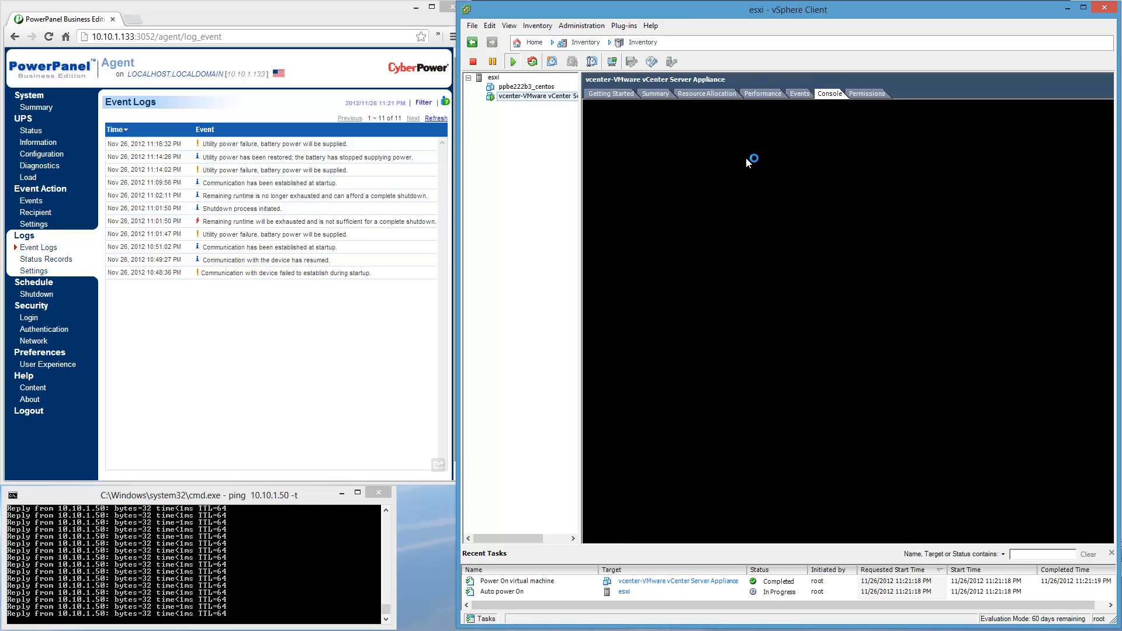
Open the ppbe222b3_centos console in its own window to watch it start up, and close that window.
{"action": "right_click", "coordinate": [542, 86]}
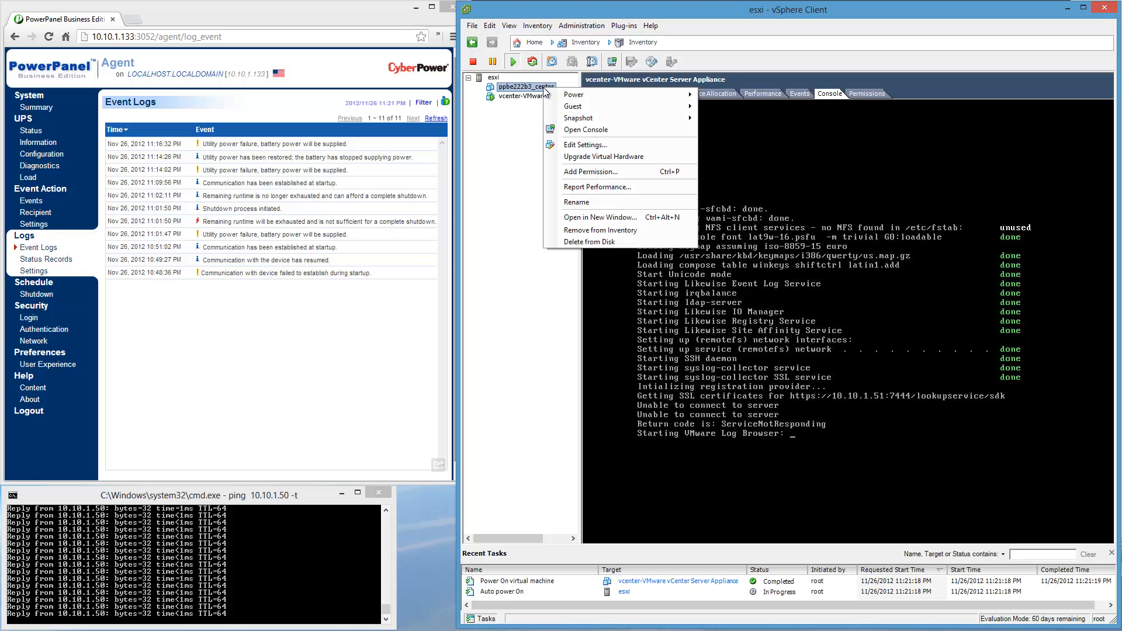
{"action": "left_click", "coordinate": [576, 131]}
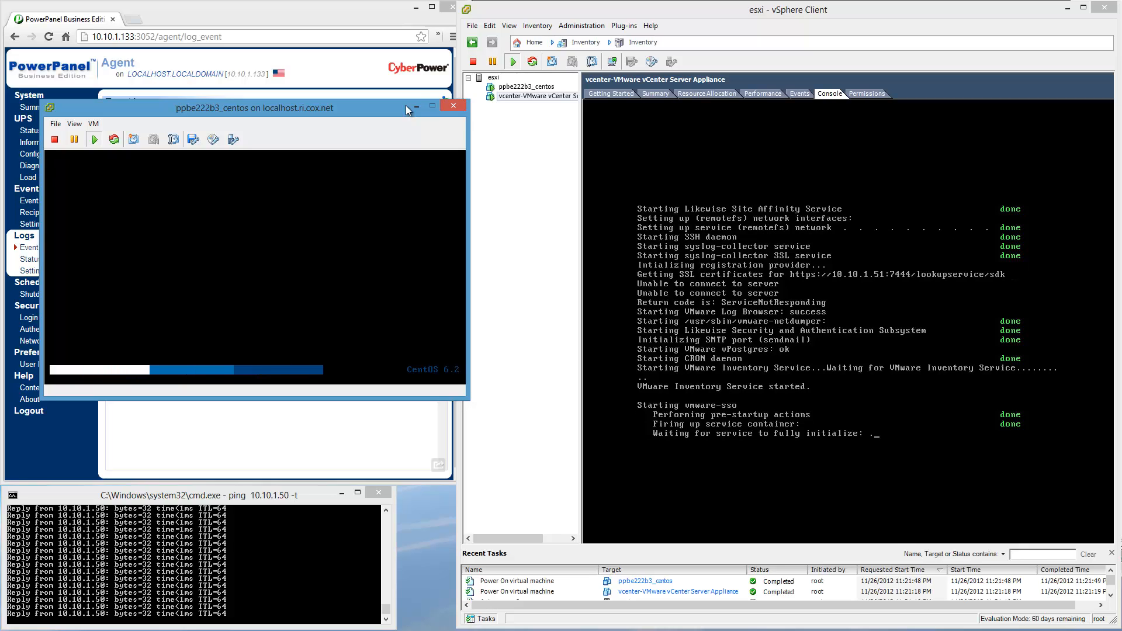
{"action": "left_click", "coordinate": [452, 105]}
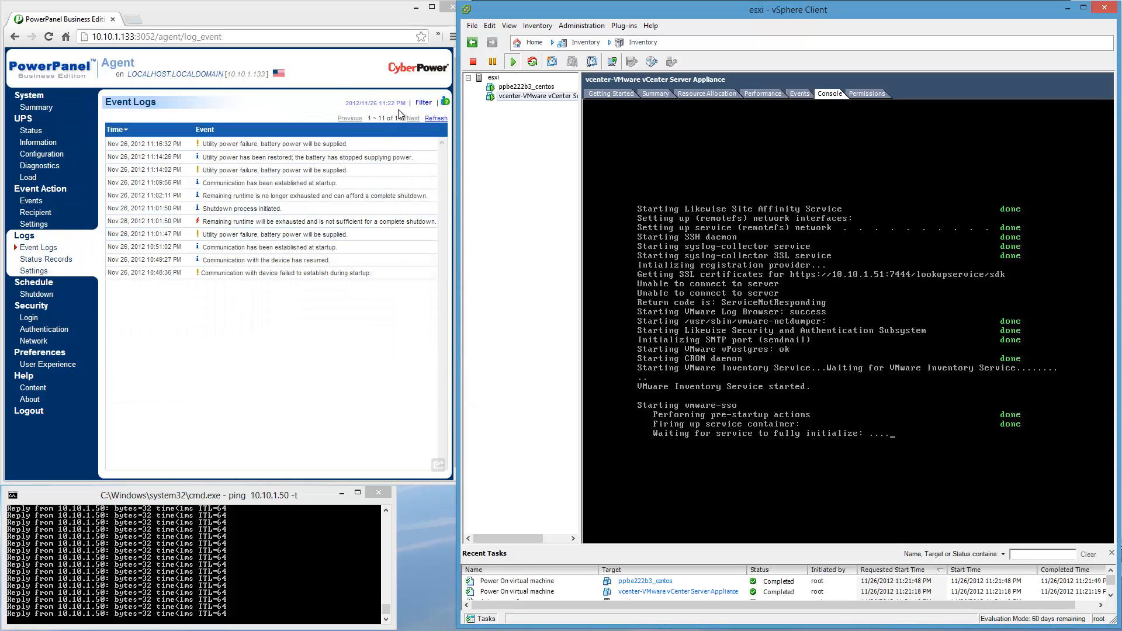
Return to the PowerPanel agent in the browser and check its system summary and UPS status.
{"action": "left_click", "coordinate": [377, 234]}
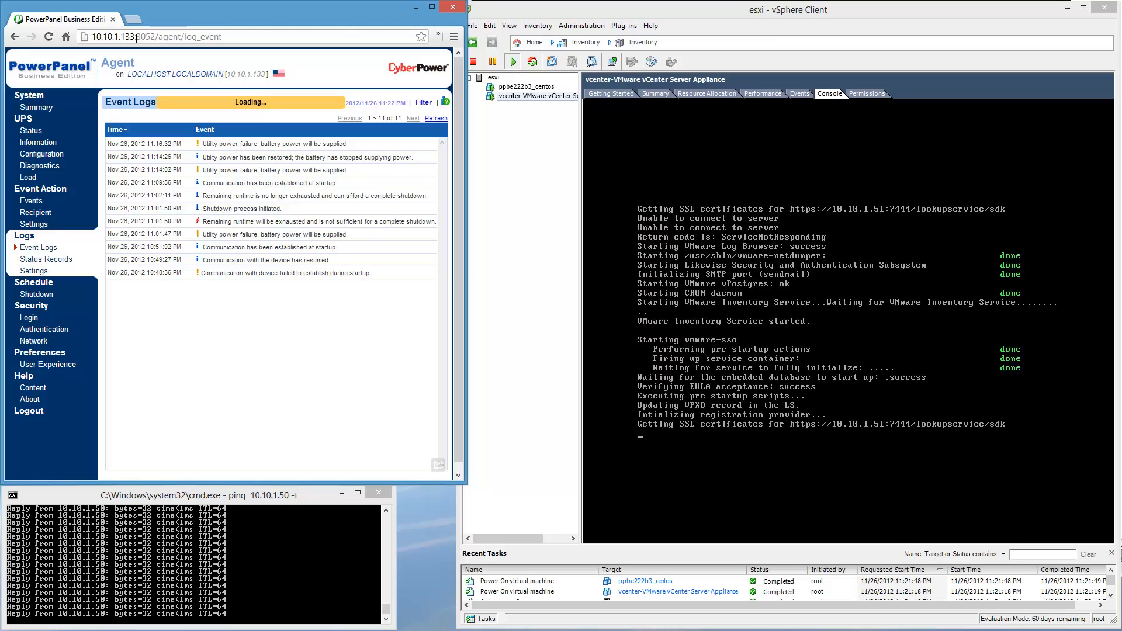
{"action": "left_click", "coordinate": [45, 109]}
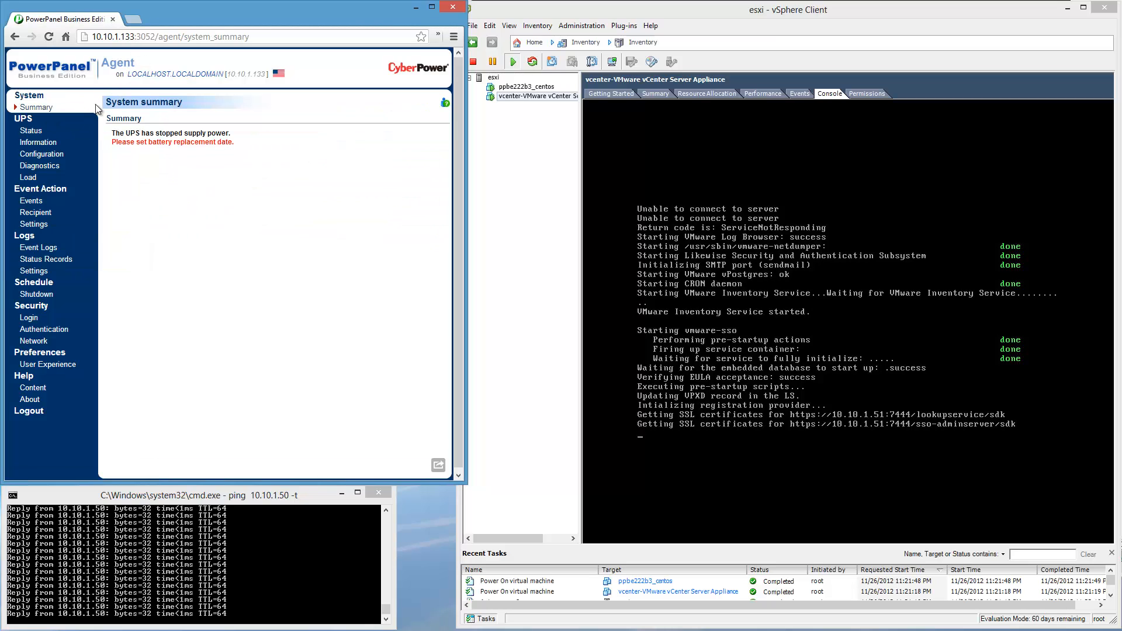
{"action": "left_click", "coordinate": [31, 131]}
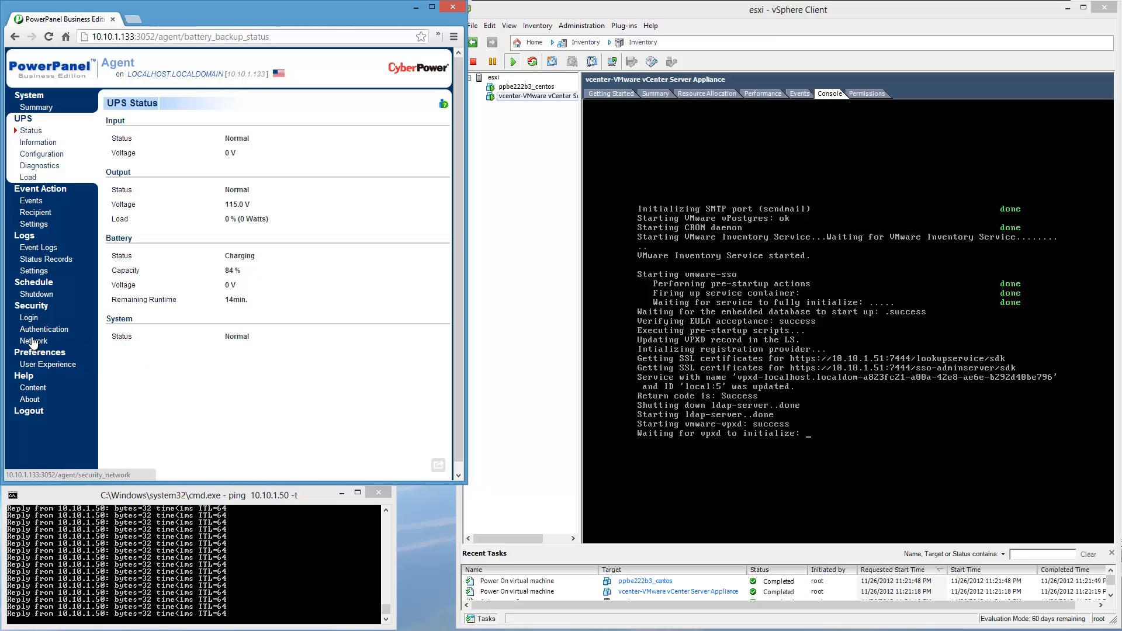
Review the login, authentication and network security pages, including the HTTP Secure Level options, and return to the system summary.
{"action": "left_click", "coordinate": [28, 318]}
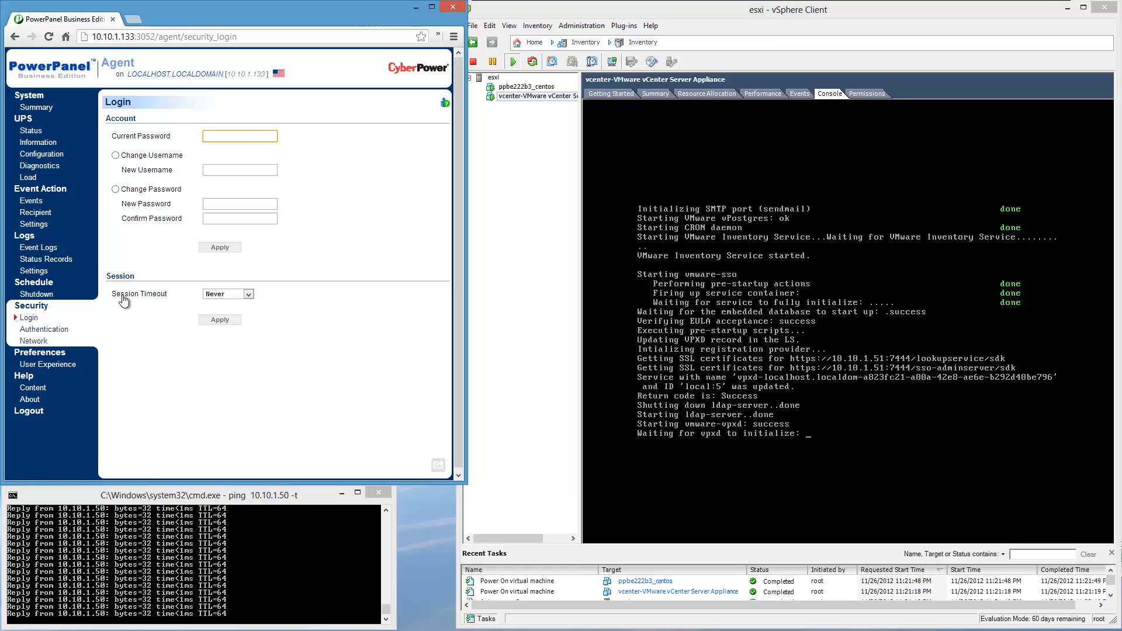
{"action": "left_click", "coordinate": [45, 330]}
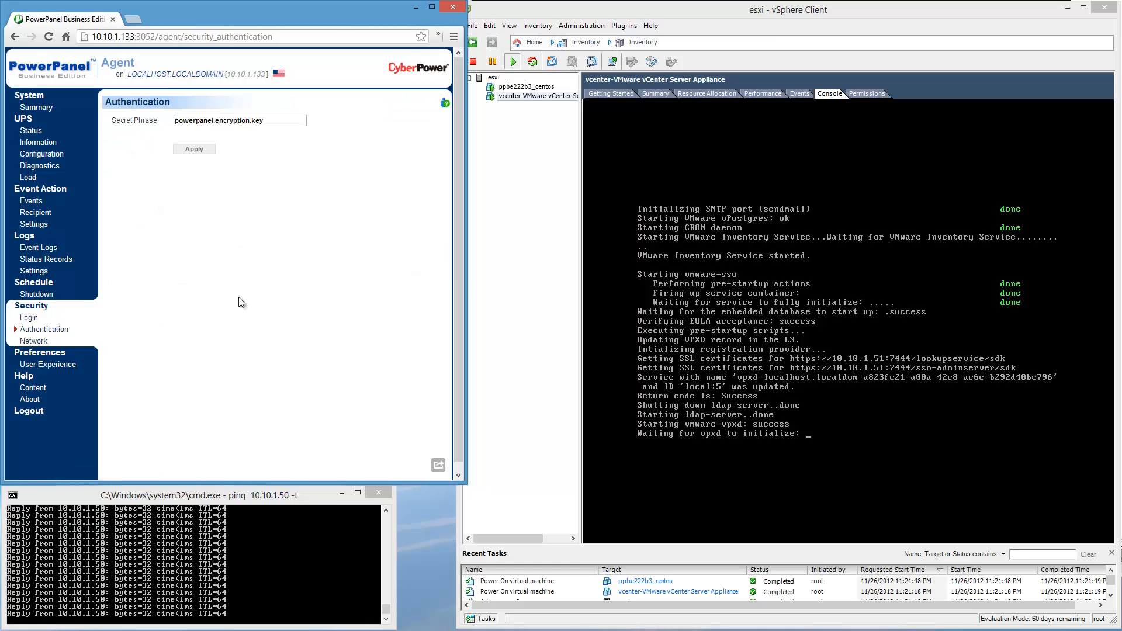
{"action": "left_click", "coordinate": [33, 341]}
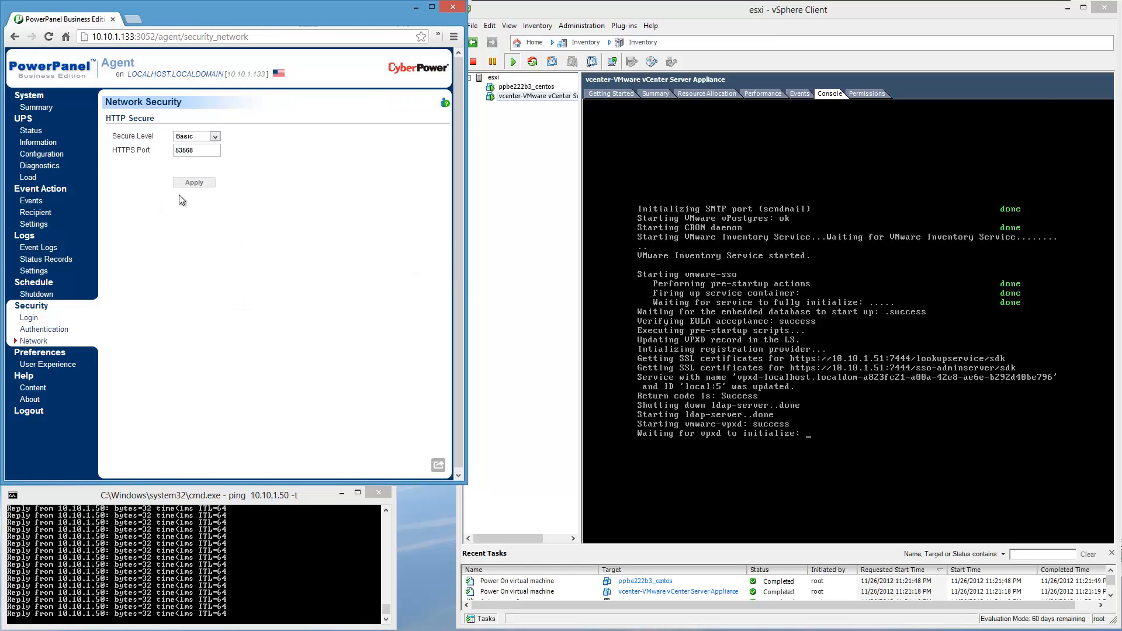
{"action": "left_click", "coordinate": [215, 135]}
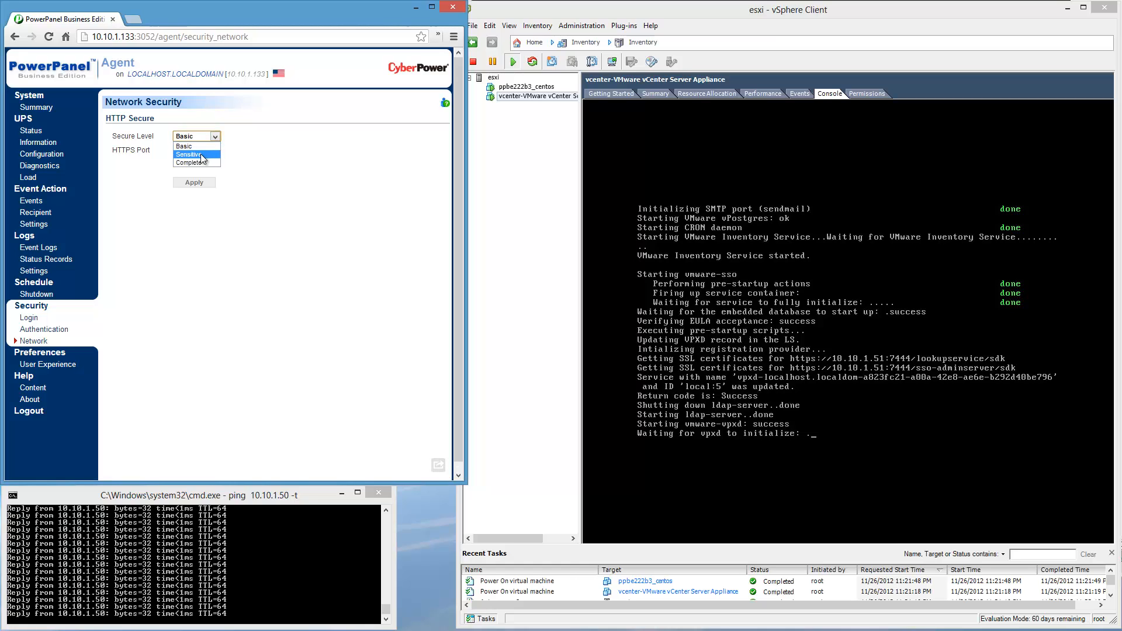
{"action": "left_click", "coordinate": [311, 153]}
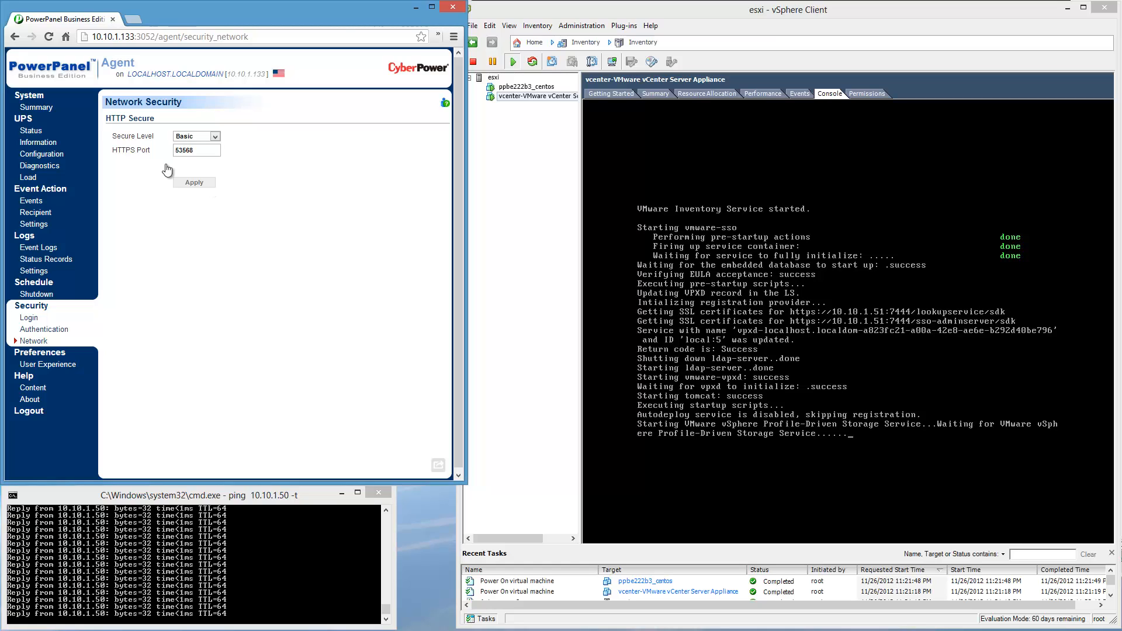
{"action": "left_click", "coordinate": [140, 37]}
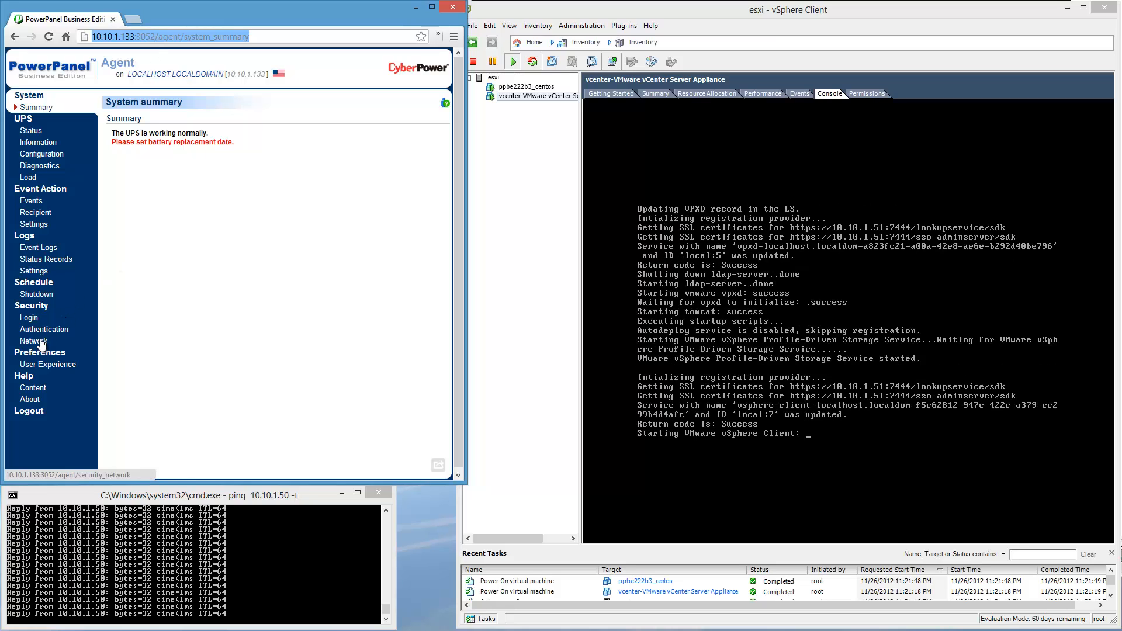
Review the status records, logging settings and event logs, widening the browser window slightly.
{"action": "left_click", "coordinate": [44, 259]}
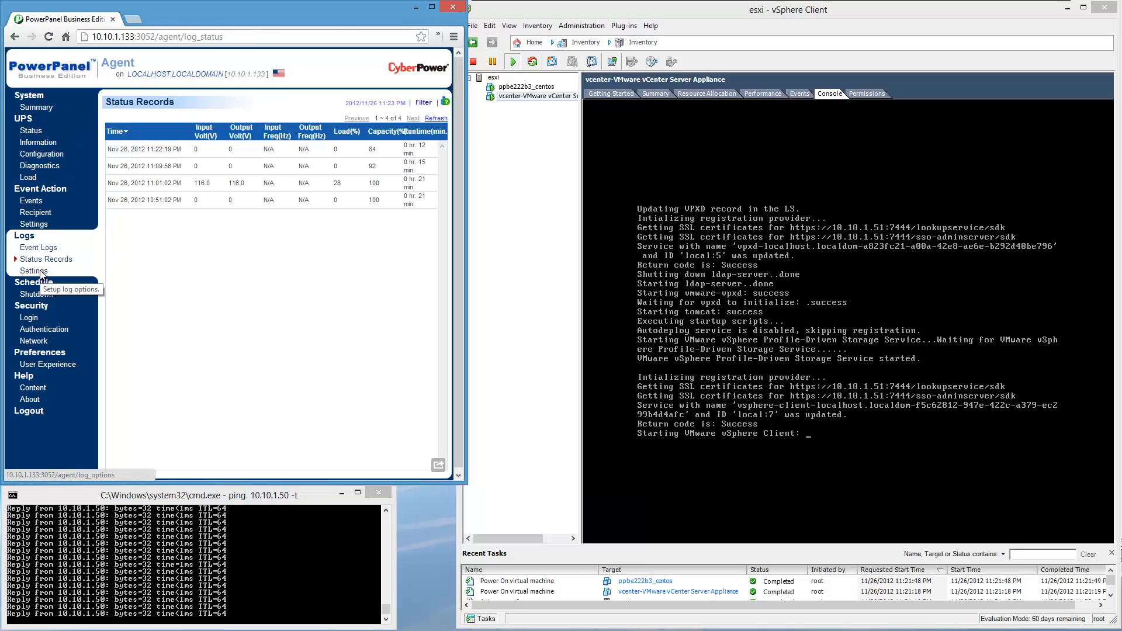
{"action": "left_click", "coordinate": [39, 271]}
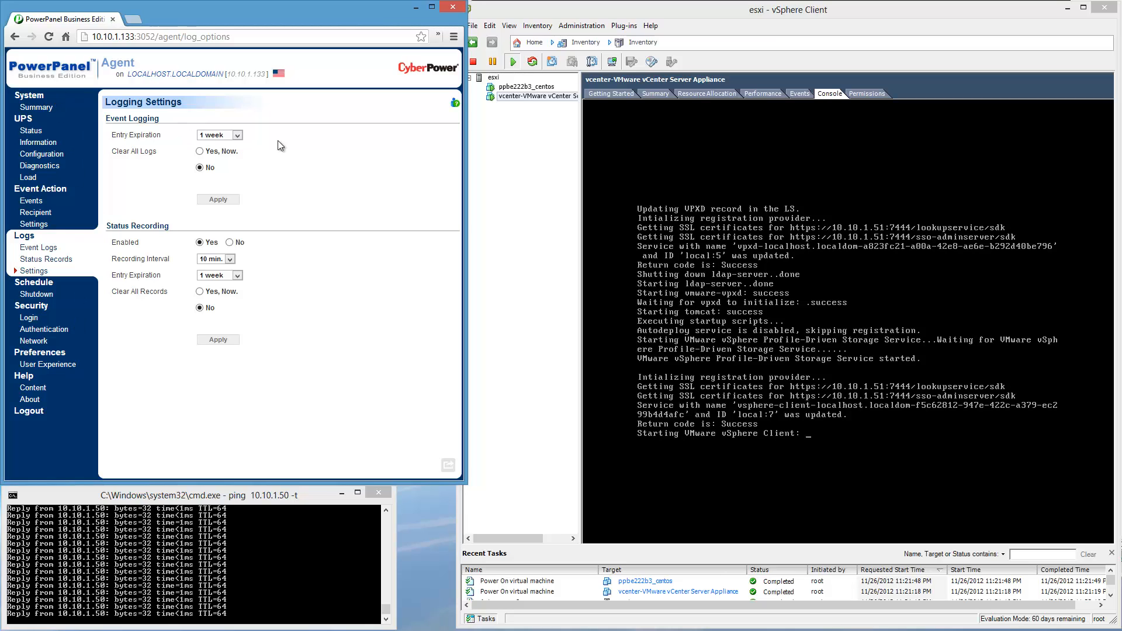
{"action": "left_click", "coordinate": [39, 247]}
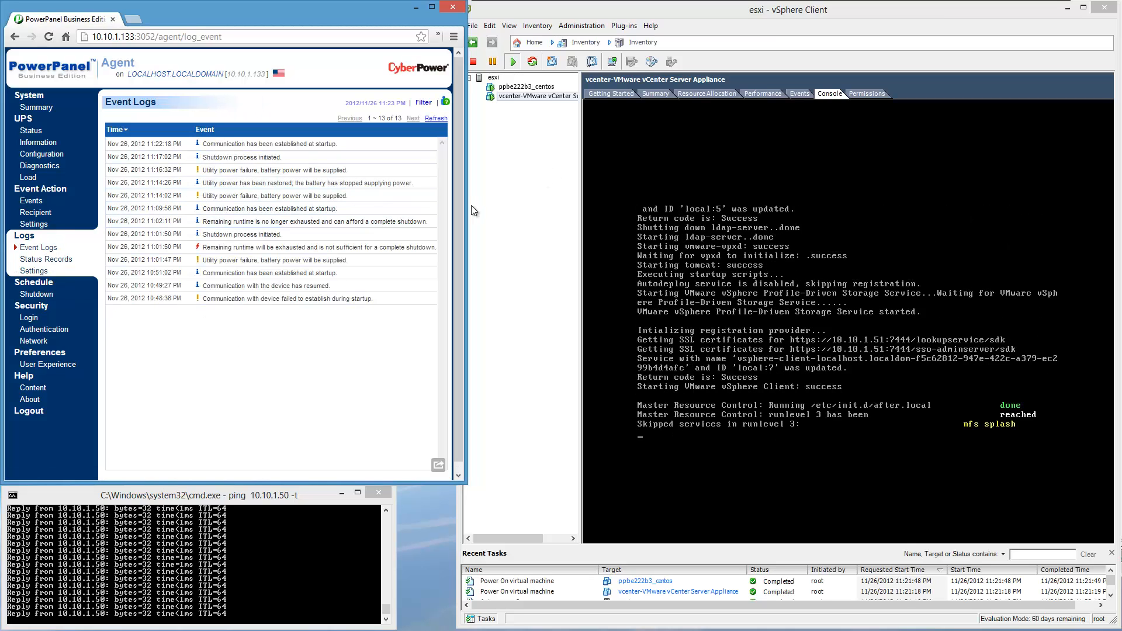
{"action": "left_click_drag", "start_coordinate": [467, 195], "coordinate": [496, 194]}
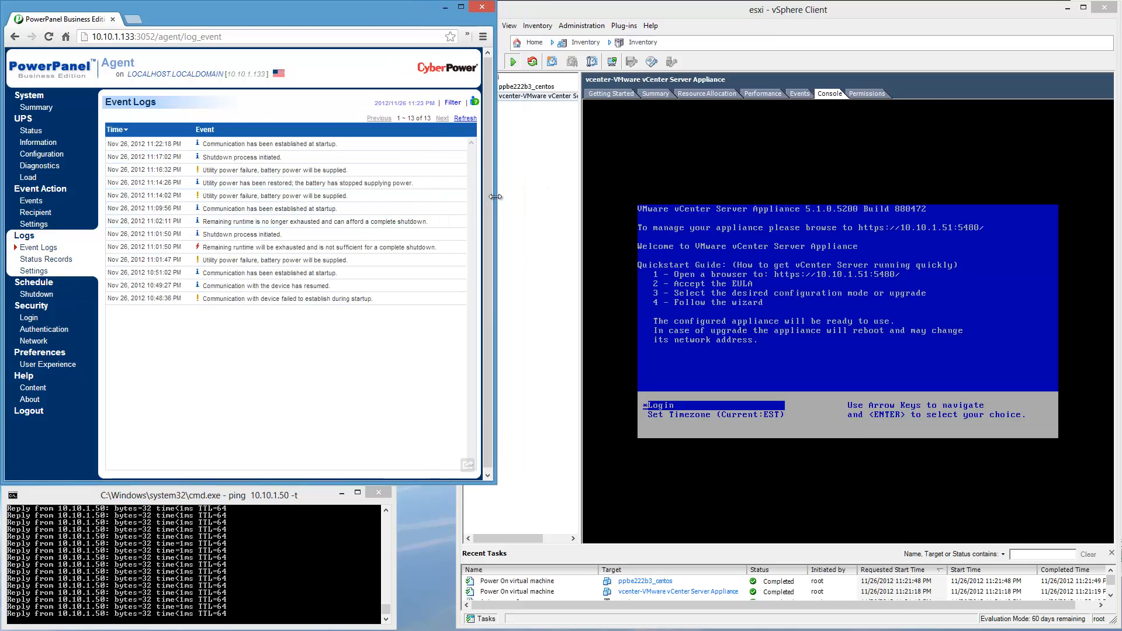
Examine the Scheduled Shutdown page and the login, authentication and network security pages.
{"action": "left_click", "coordinate": [46, 295]}
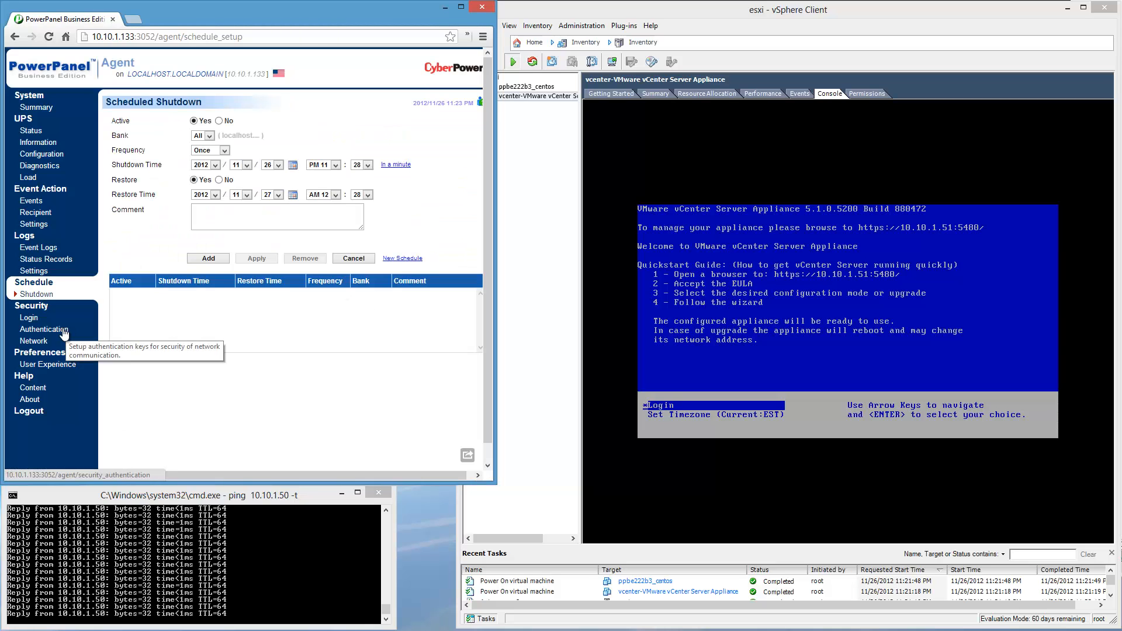
{"action": "left_click", "coordinate": [28, 318]}
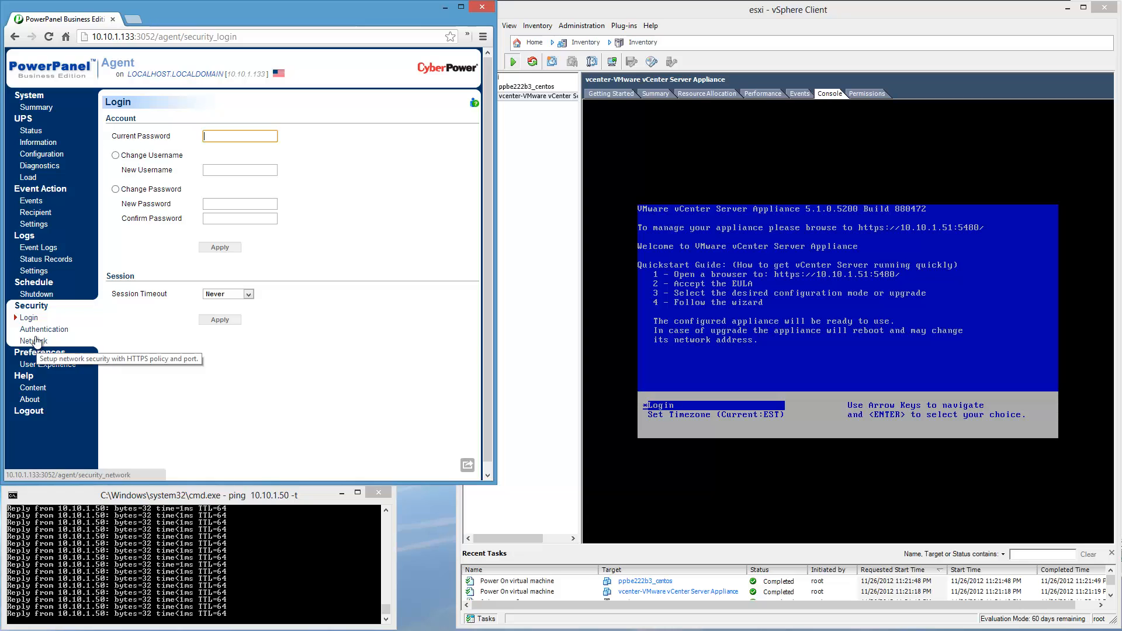
{"action": "left_click", "coordinate": [35, 329]}
{"action": "left_click", "coordinate": [31, 343]}
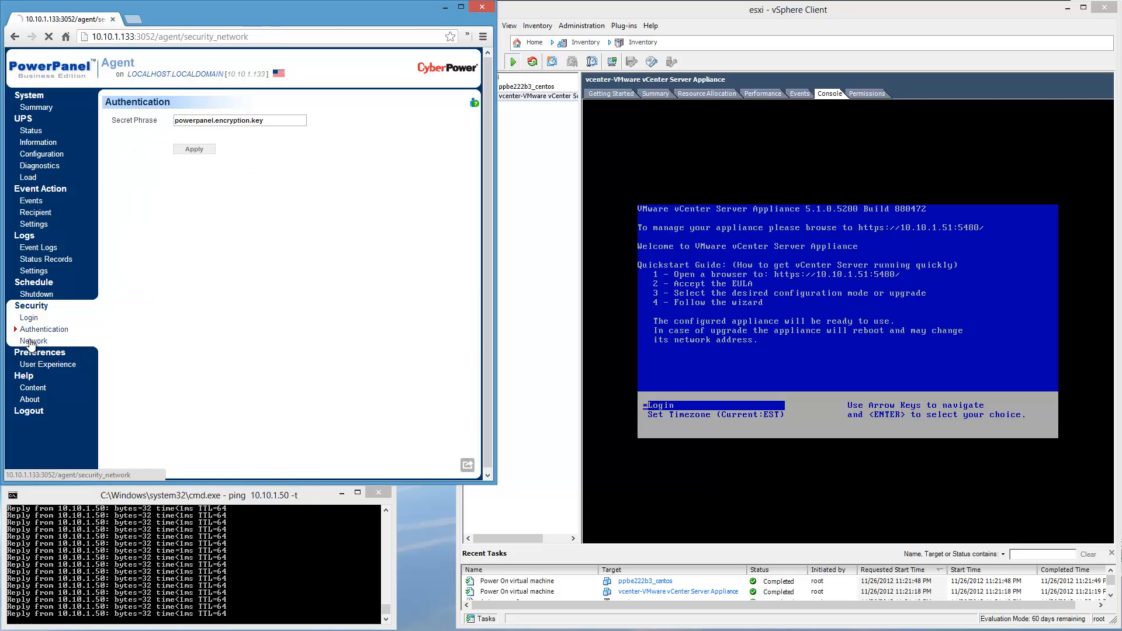
View the User Experience preferences, and open the event action list in the PowerPanel agent.
{"action": "left_click", "coordinate": [29, 365]}
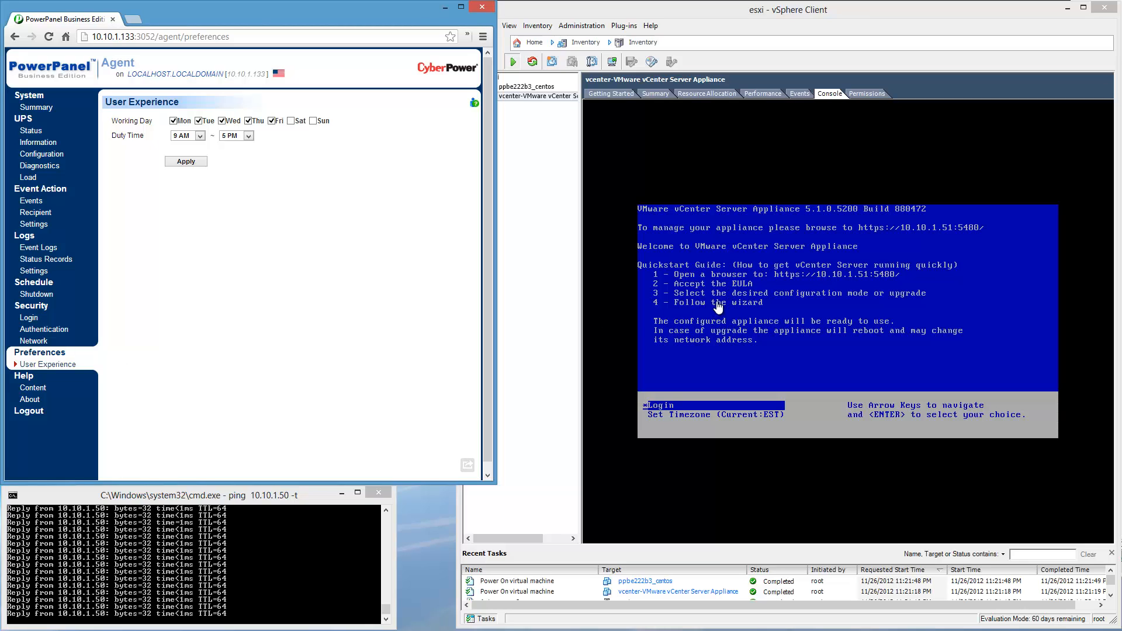
{"action": "left_click", "coordinate": [538, 173]}
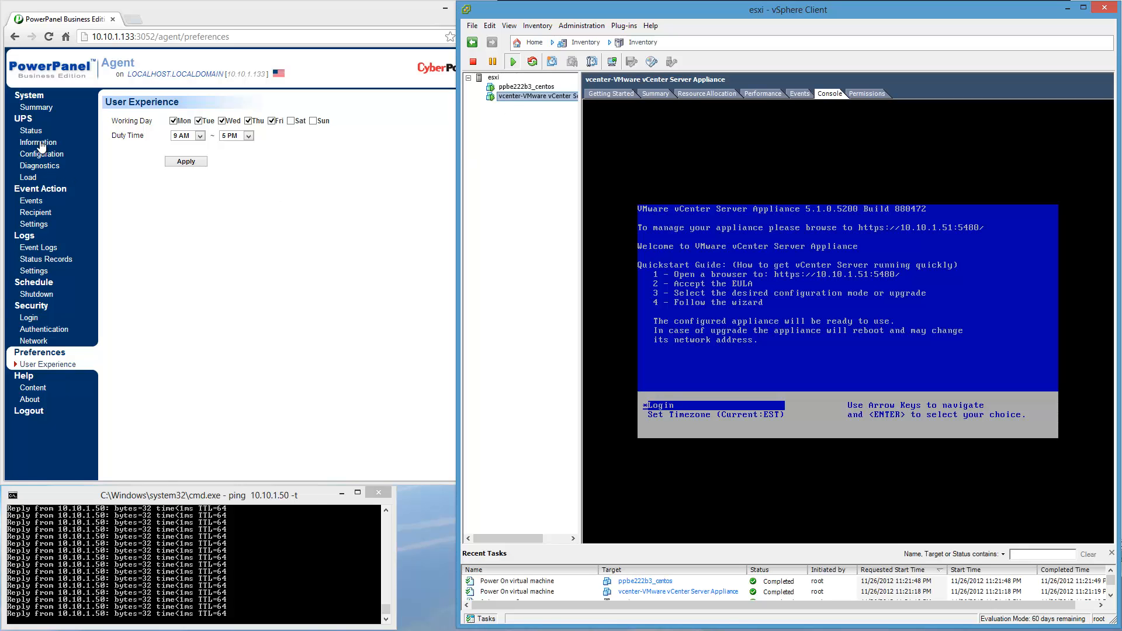
{"action": "left_click", "coordinate": [30, 201]}
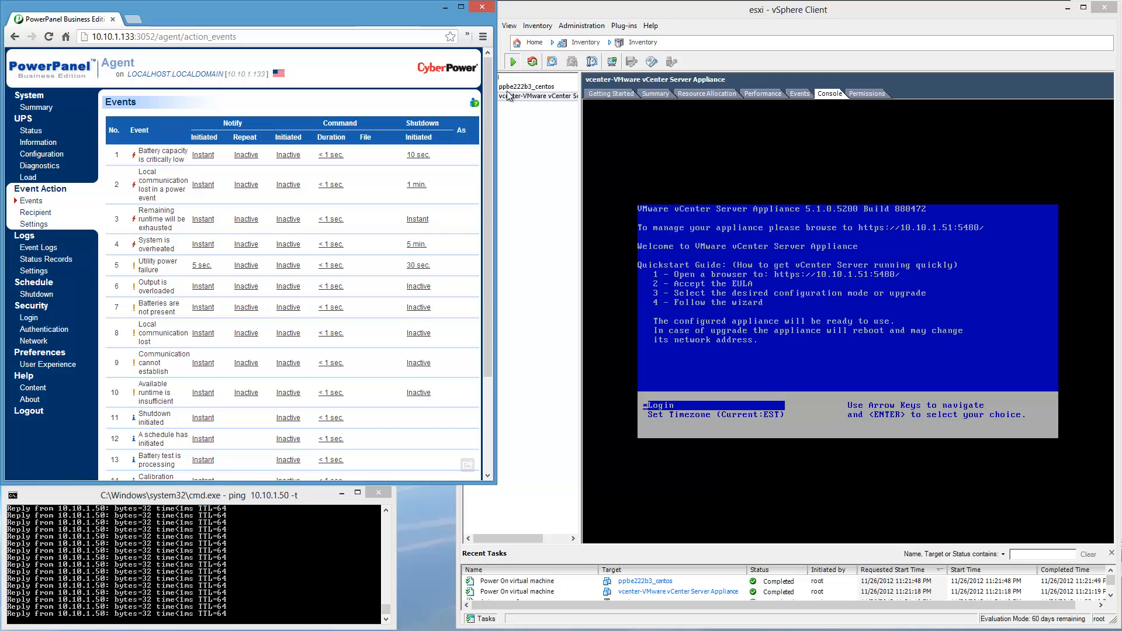
Narrow the browser window, then examine the esxi host's Virtual Machine Startup/Shutdown properties in vSphere Client and leave them without saving.
{"action": "left_click_drag", "start_coordinate": [496, 88], "coordinate": [453, 90]}
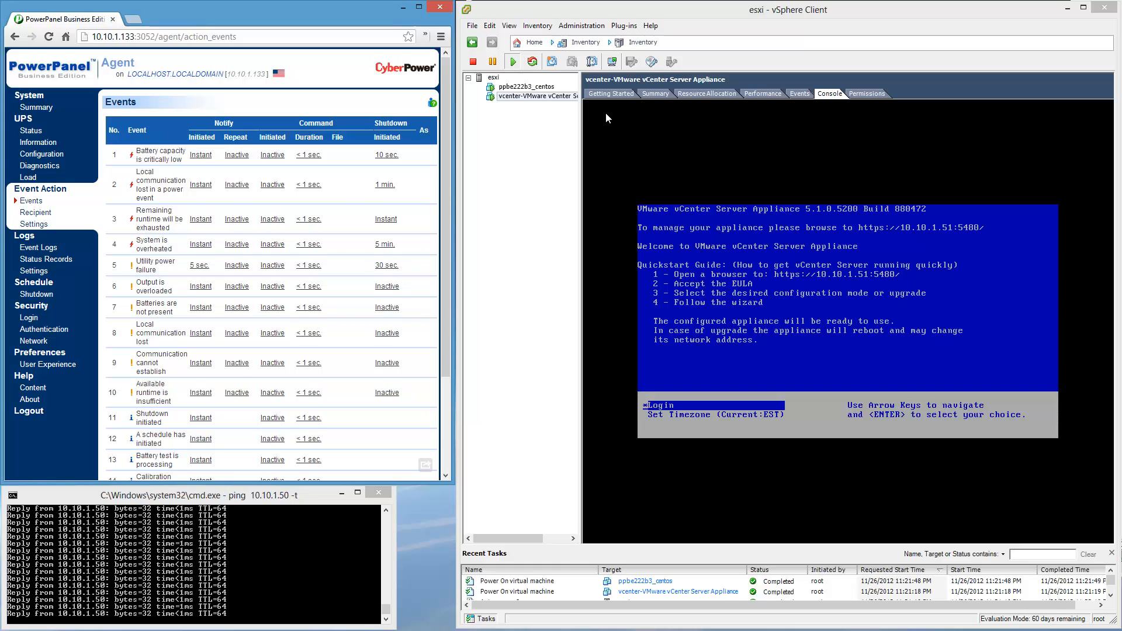
{"action": "left_click", "coordinate": [493, 78]}
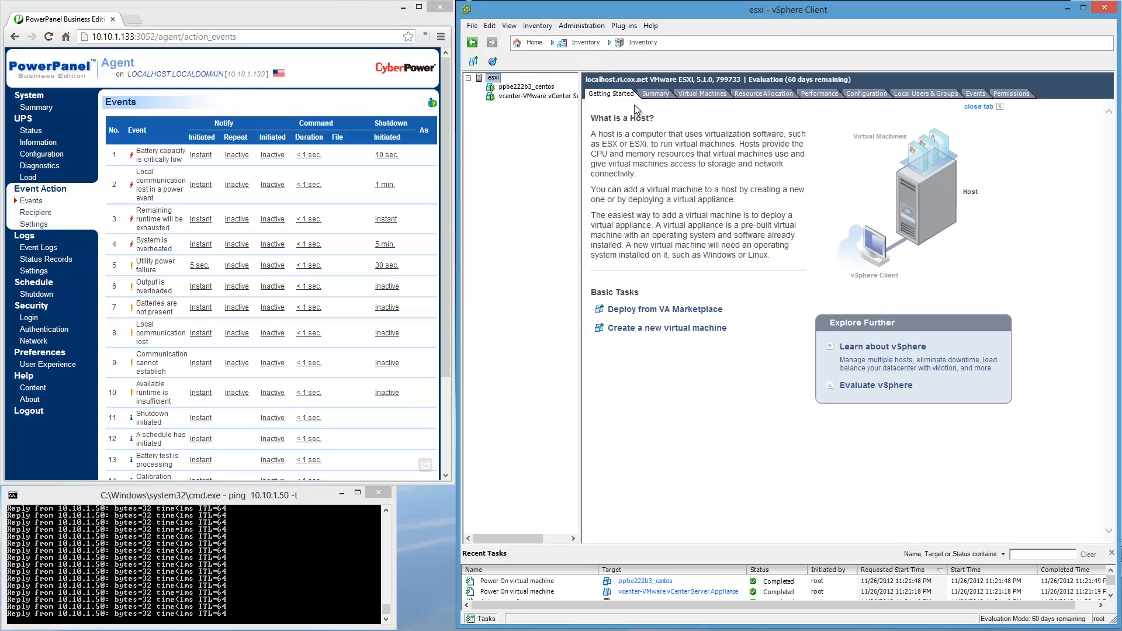
{"action": "left_click", "coordinate": [494, 78]}
{"action": "left_click", "coordinate": [870, 93]}
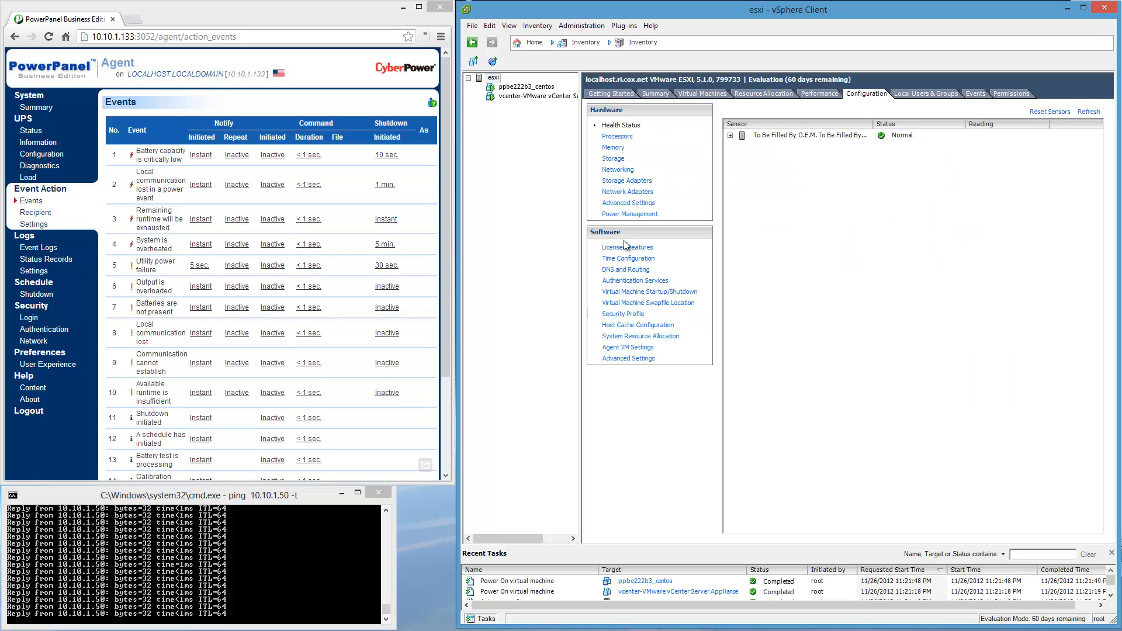
{"action": "left_click", "coordinate": [674, 294]}
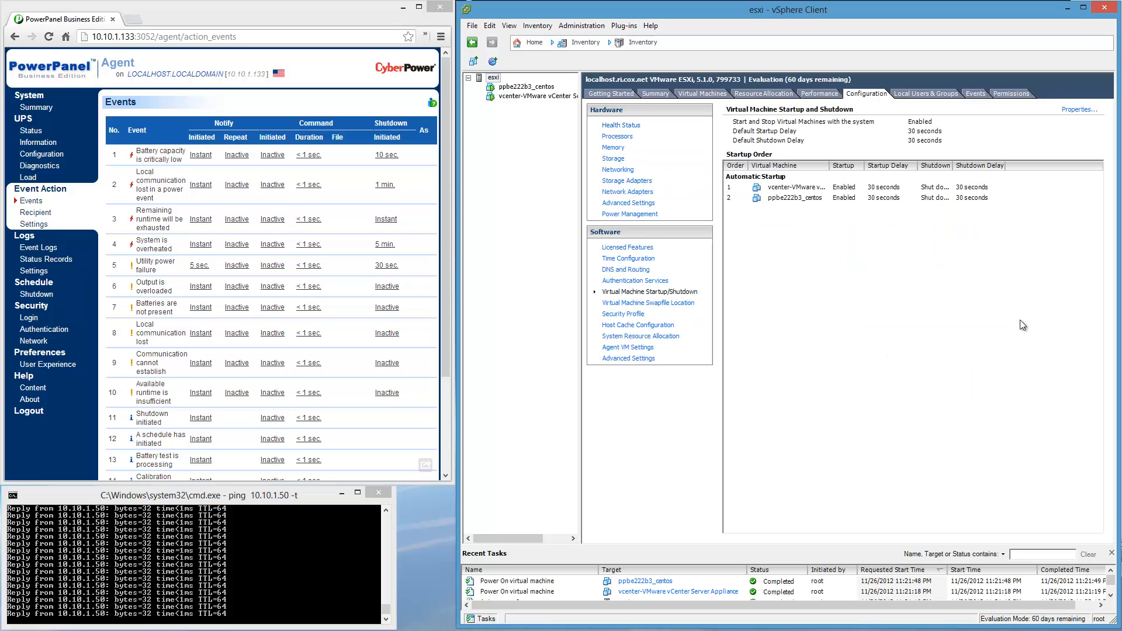
{"action": "left_click", "coordinate": [1087, 109]}
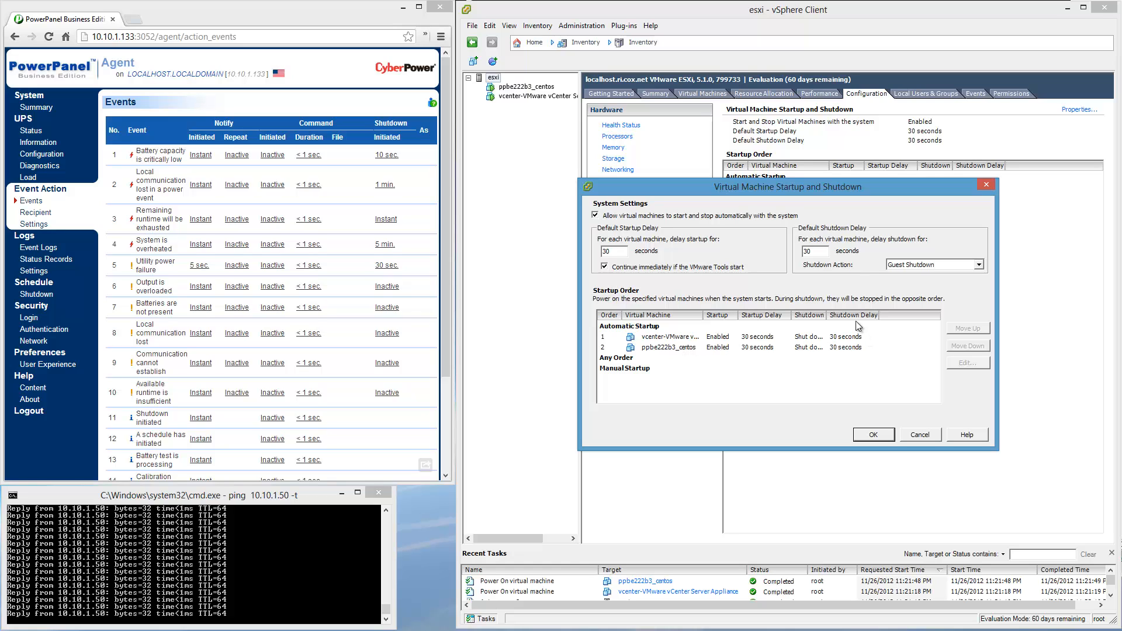
{"action": "left_click", "coordinate": [920, 434]}
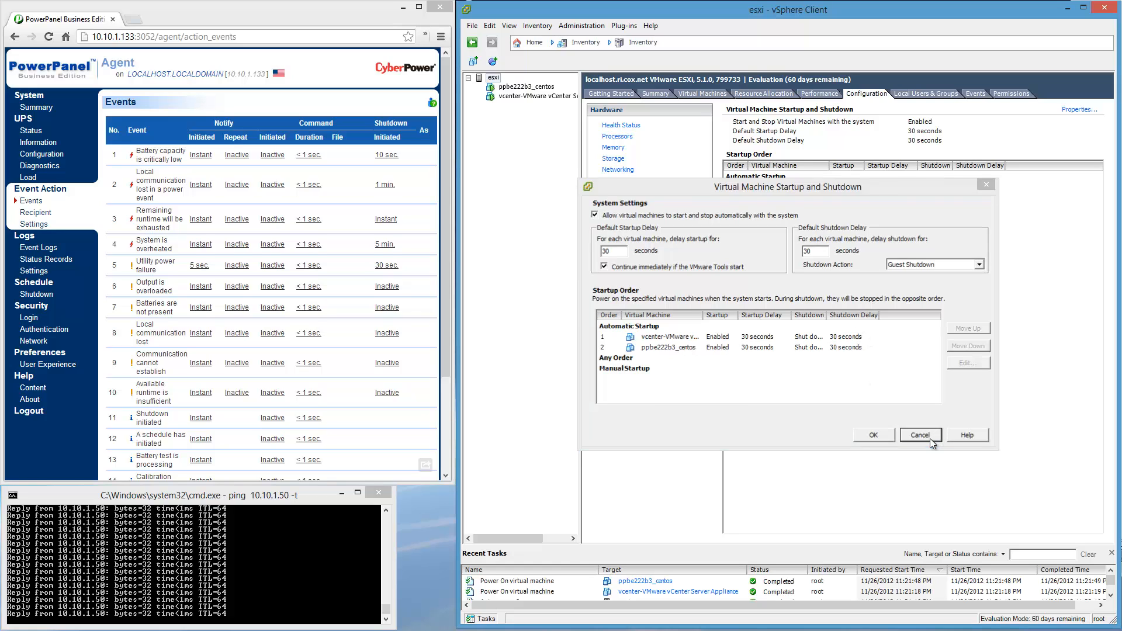